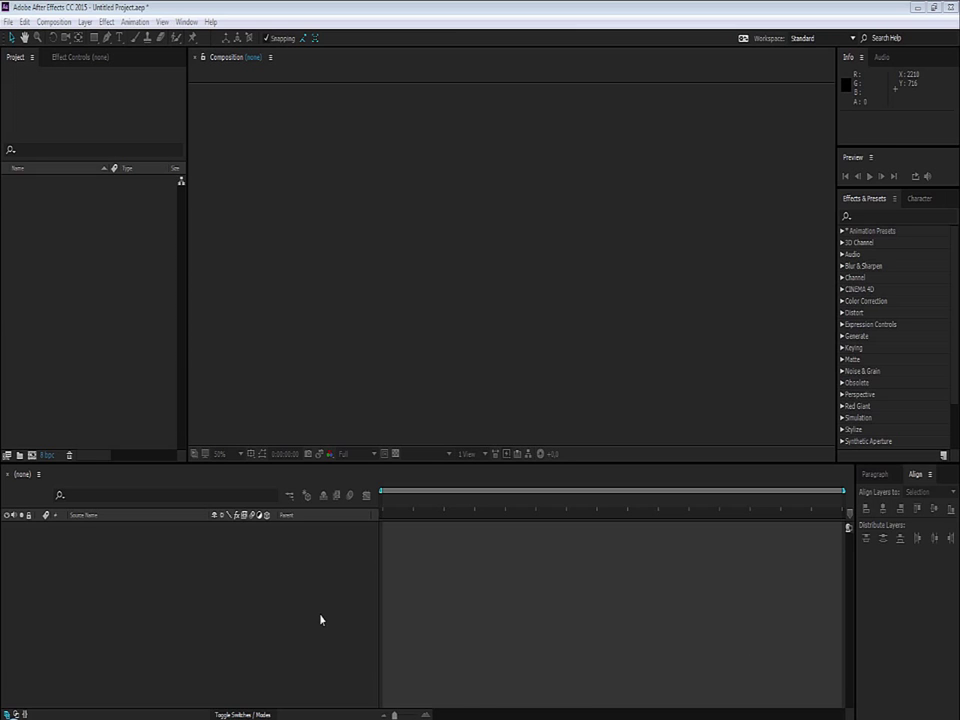
# Expand the Trapcode folder in the Effects & Presets panel
pyautogui.click(131, 315)
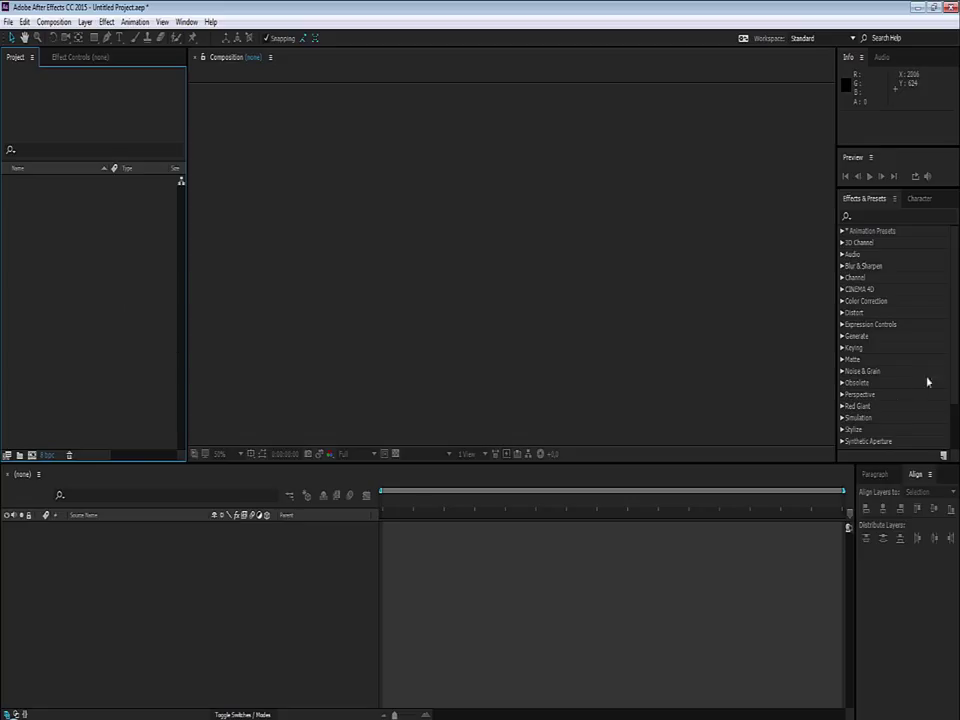
pyautogui.moveTo(953, 332); pyautogui.dragTo(952, 405)
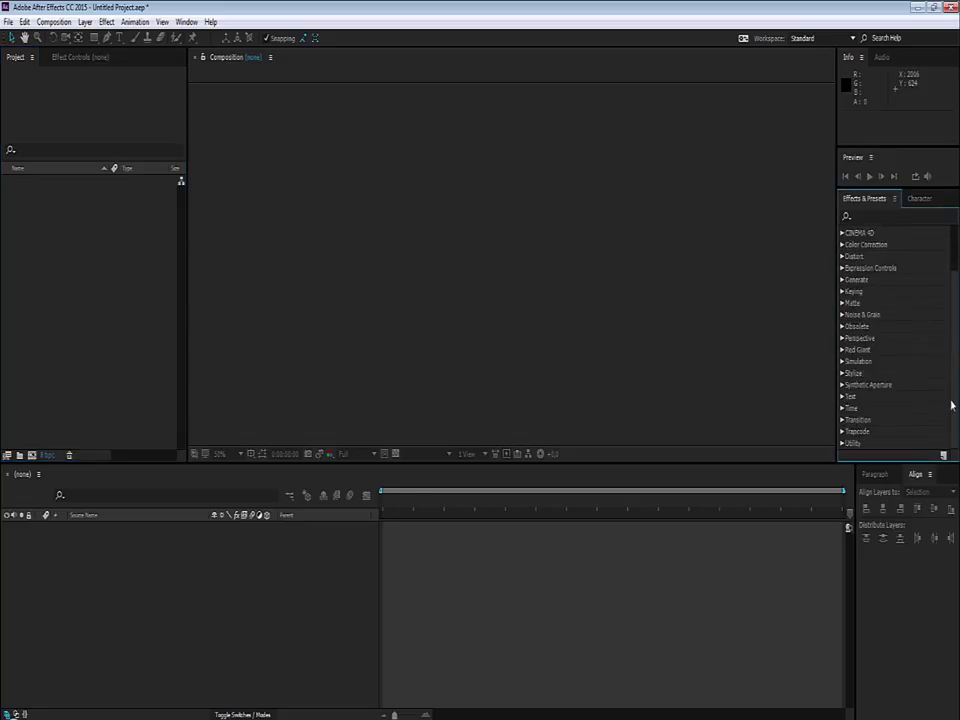
pyautogui.click(843, 431)
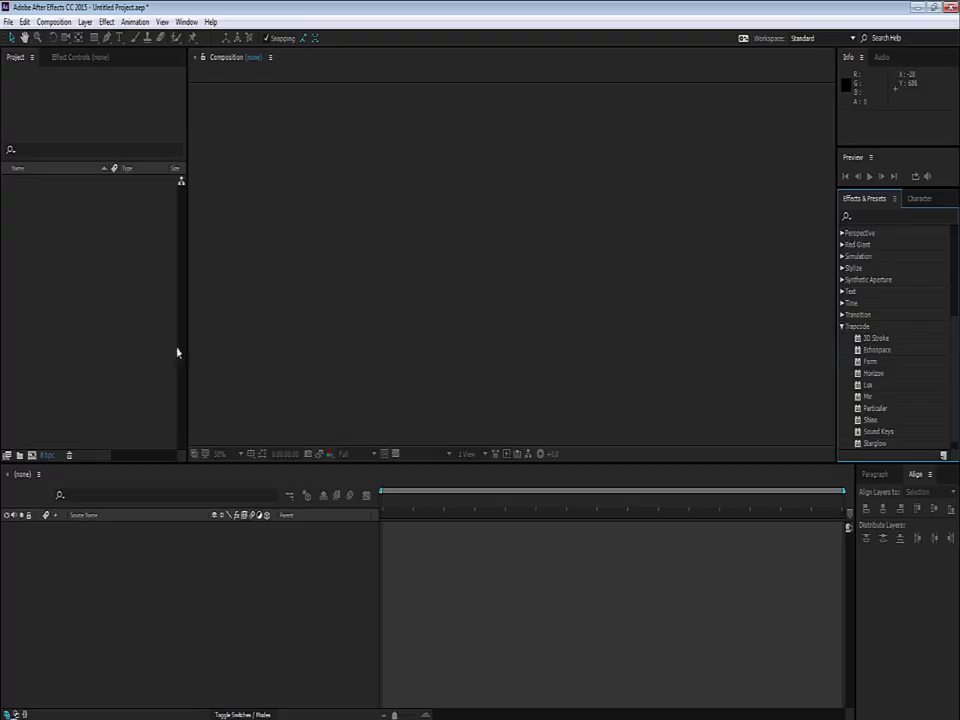
# Create a new composition, Comp 1, keeping the HDTV 1080 25 preset settings
pyautogui.click(48, 322)
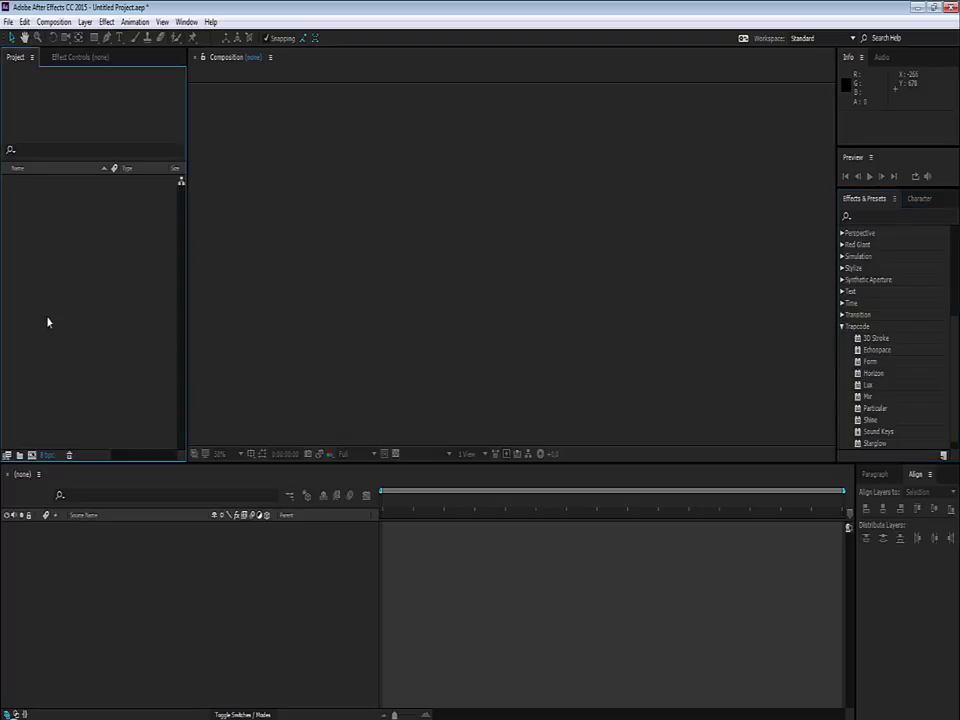
pyautogui.click(31, 456)
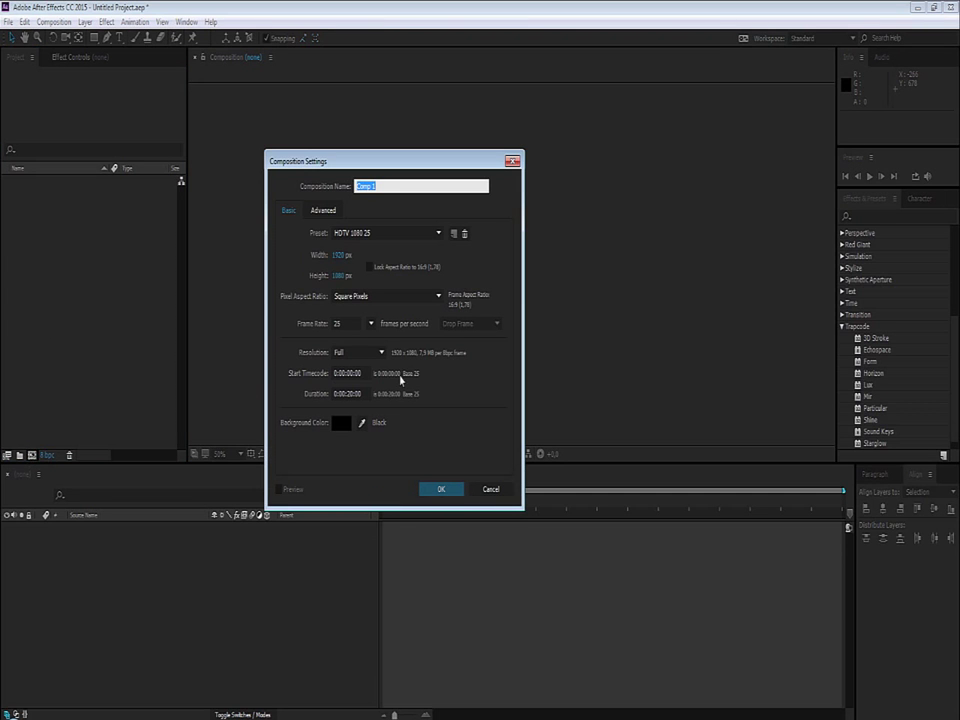
pyautogui.click(437, 490)
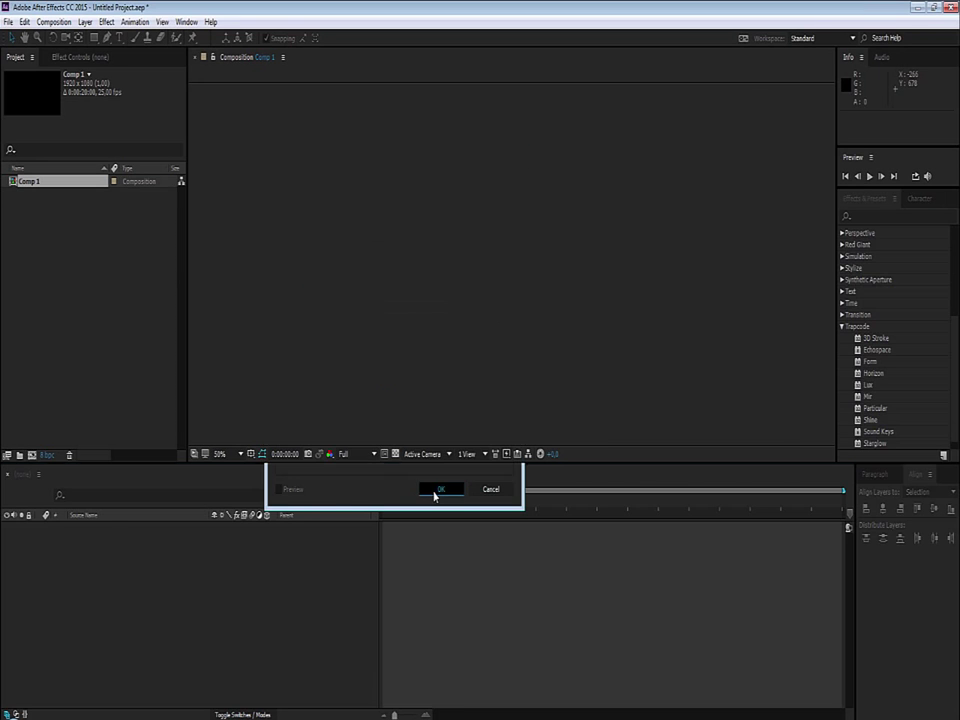
# Add a new text layer from the timeline's New menu and type 'e-tribart'
pyautogui.rightClick(89, 581)
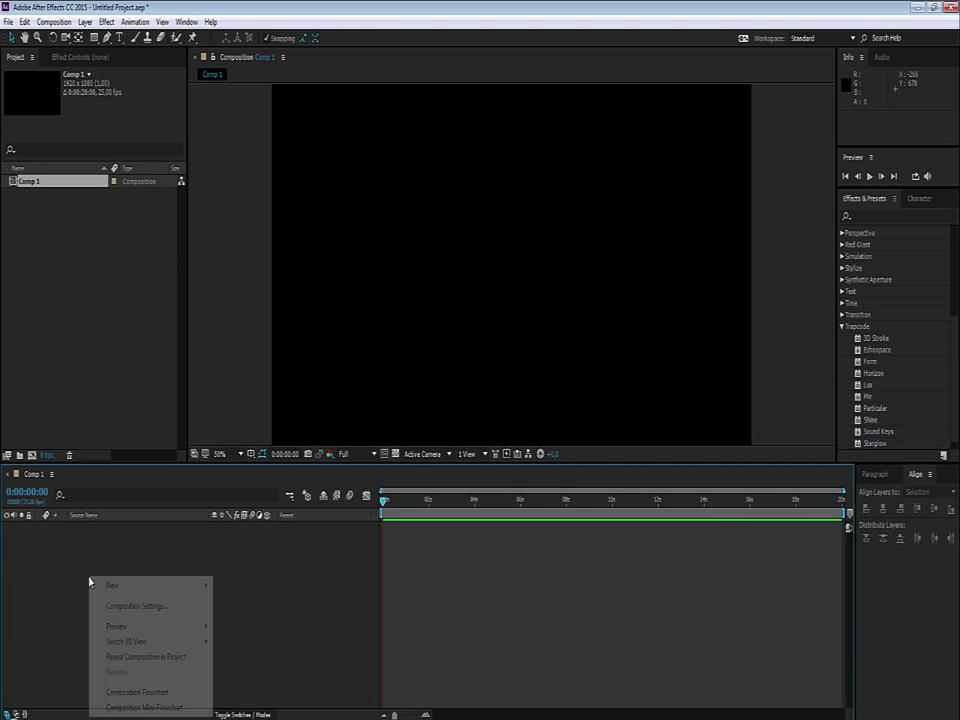
pyautogui.moveTo(110, 589)
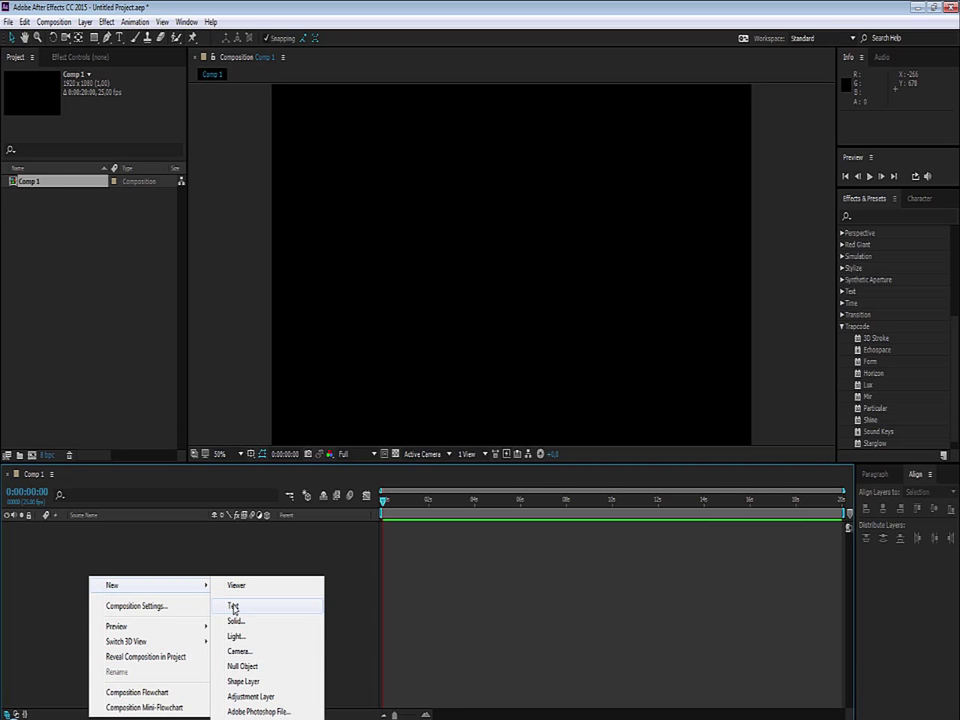
pyautogui.click(233, 607)
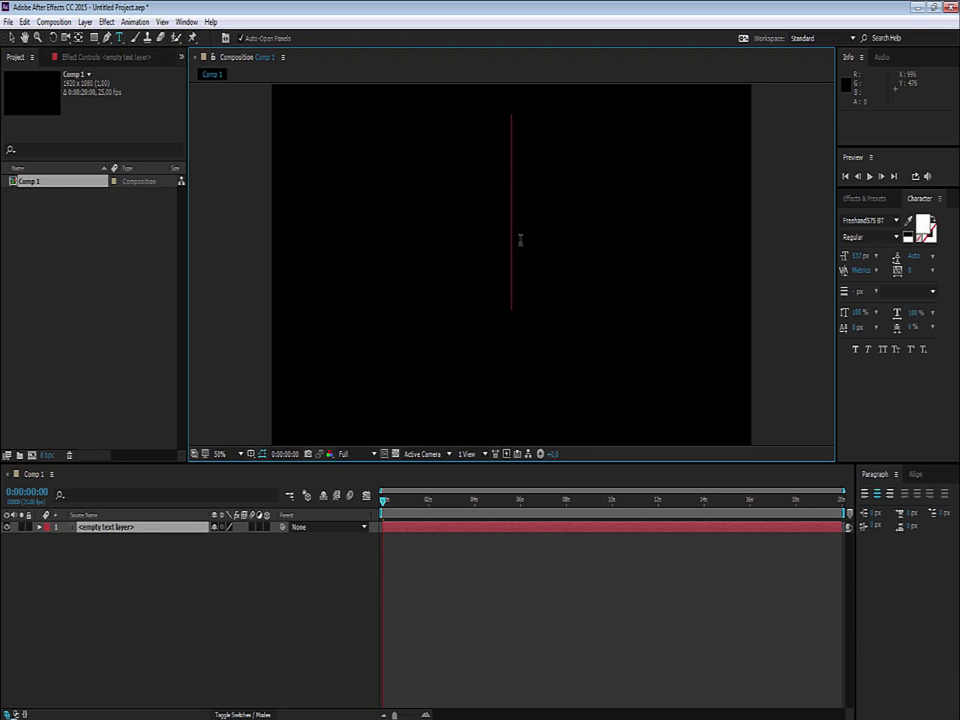
pyautogui.write('e-')
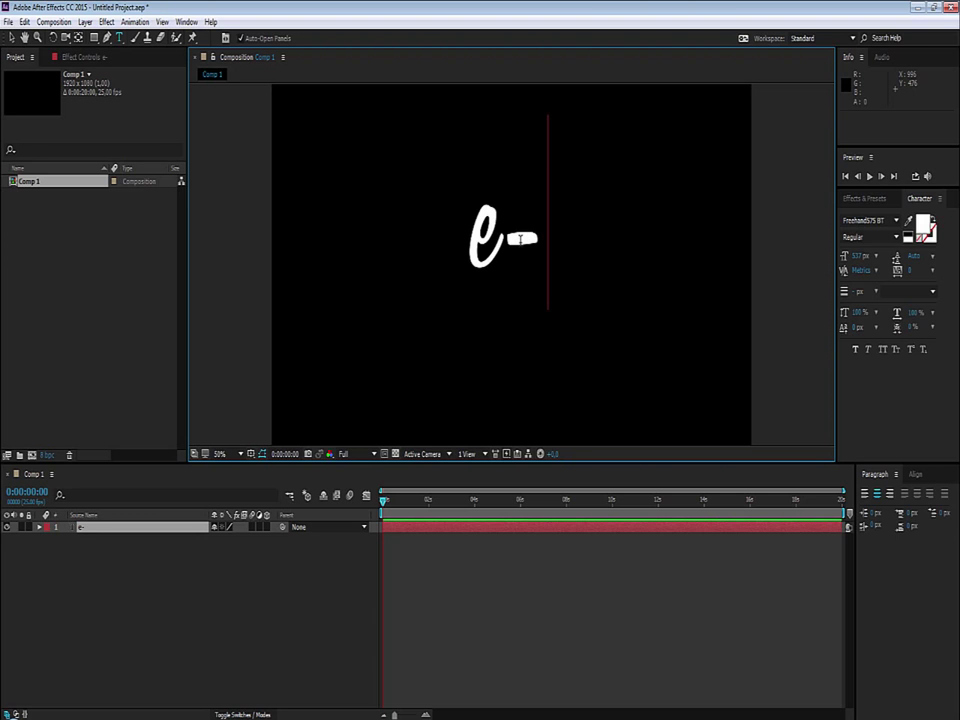
pyautogui.write('tri')
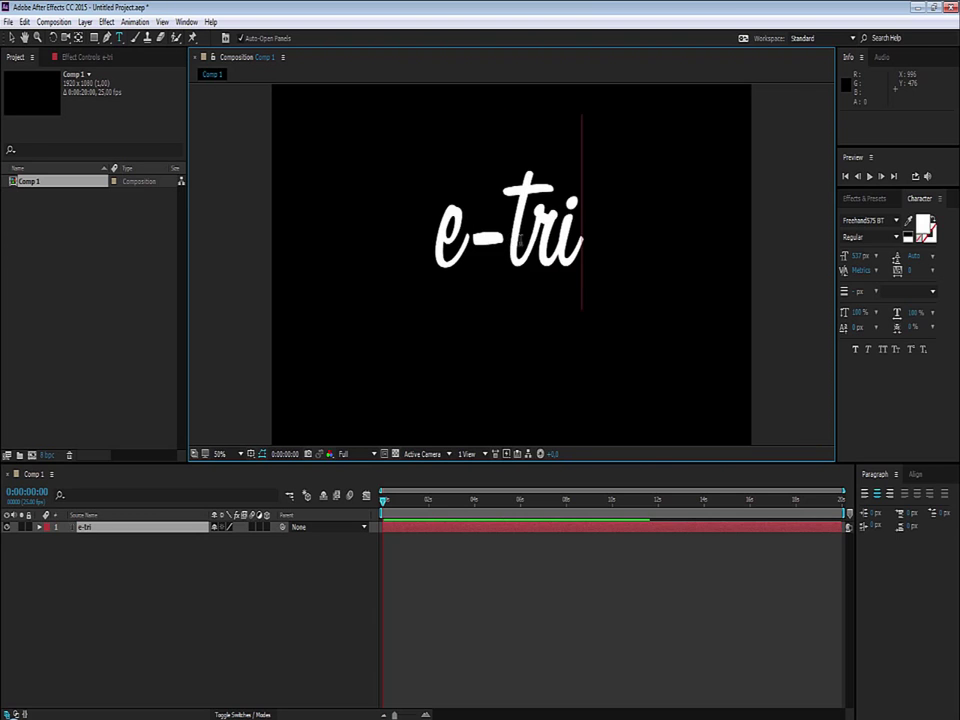
pyautogui.write('bart')
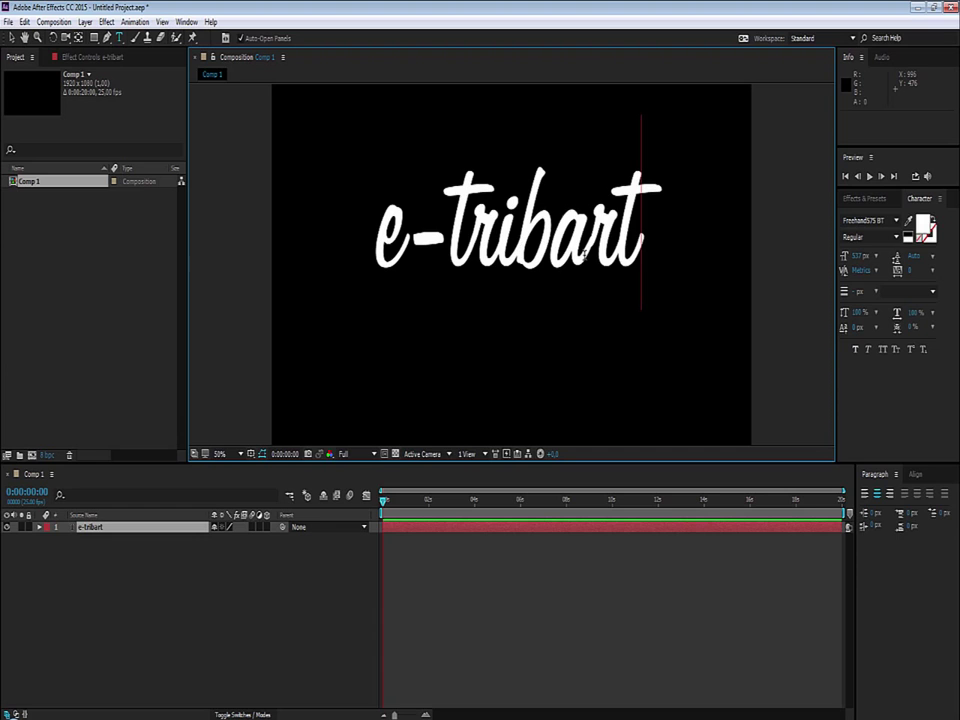
# Align the e-tribart text to horizontal and vertical centre, then select its layer
pyautogui.click(914, 474)
pyautogui.click(884, 509)
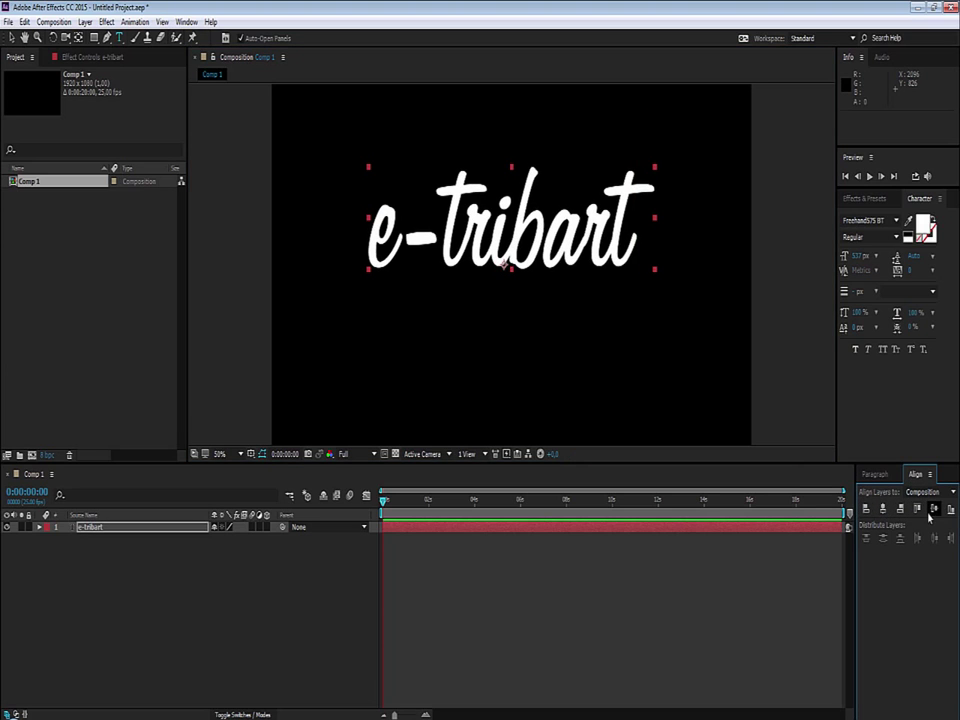
pyautogui.click(932, 510)
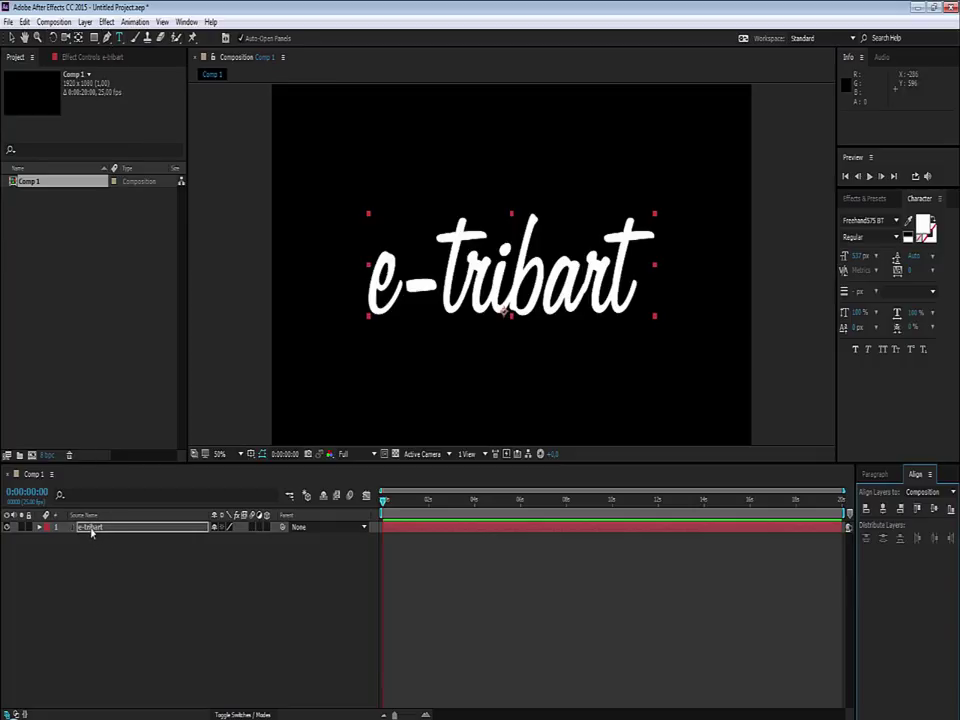
pyautogui.click(90, 529)
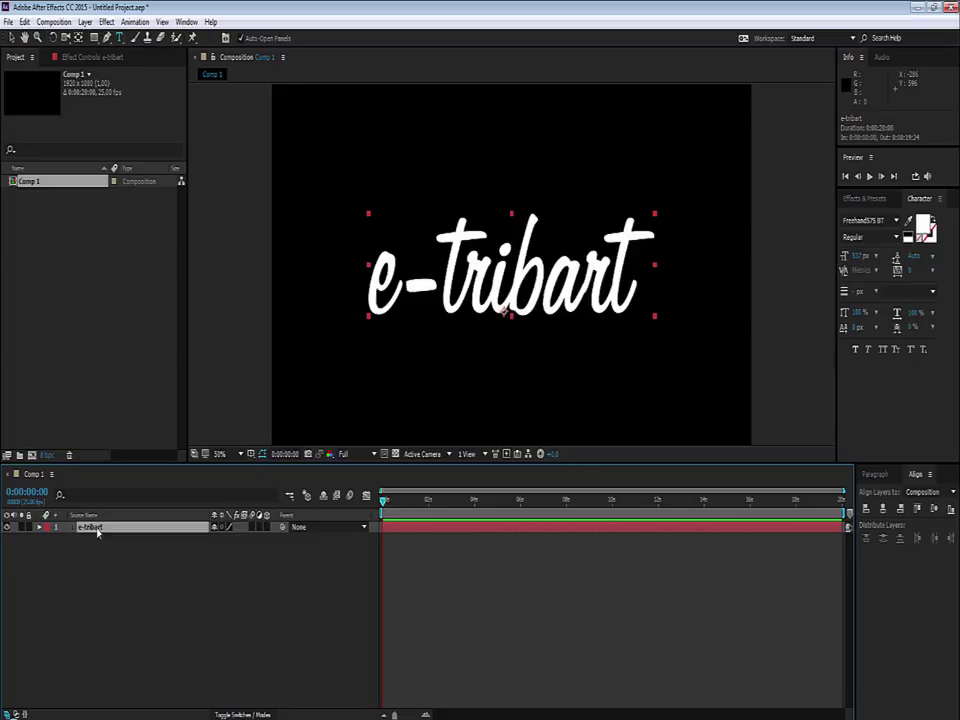
# Switch to the Pen tool and enlarge the Composition viewer, keeping the zoom at 100%
pyautogui.click(107, 38)
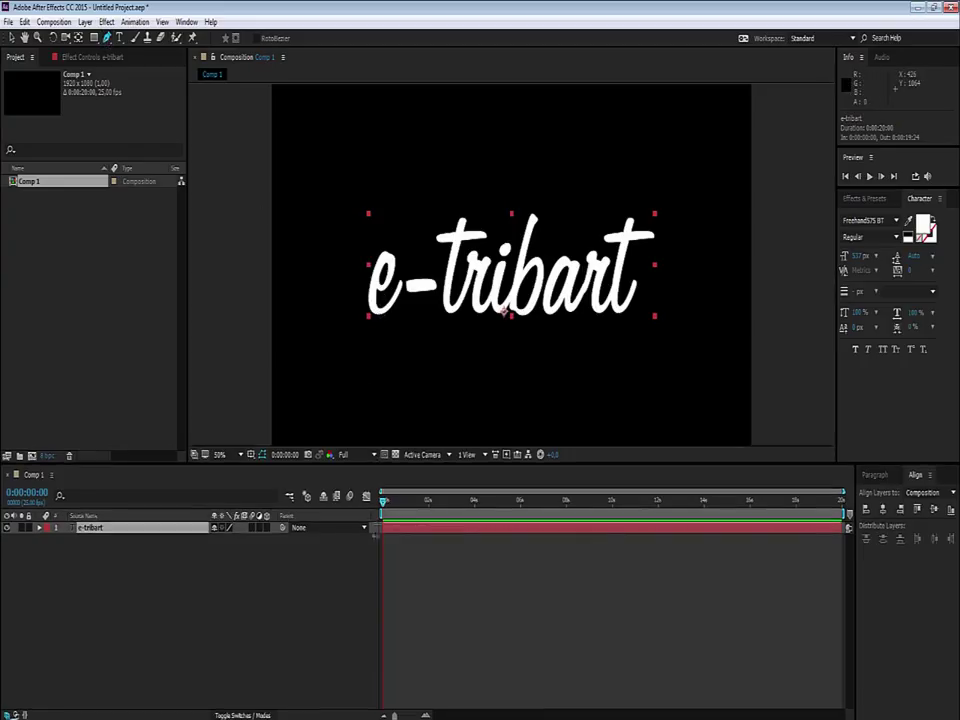
pyautogui.moveTo(371, 463); pyautogui.dragTo(377, 603)
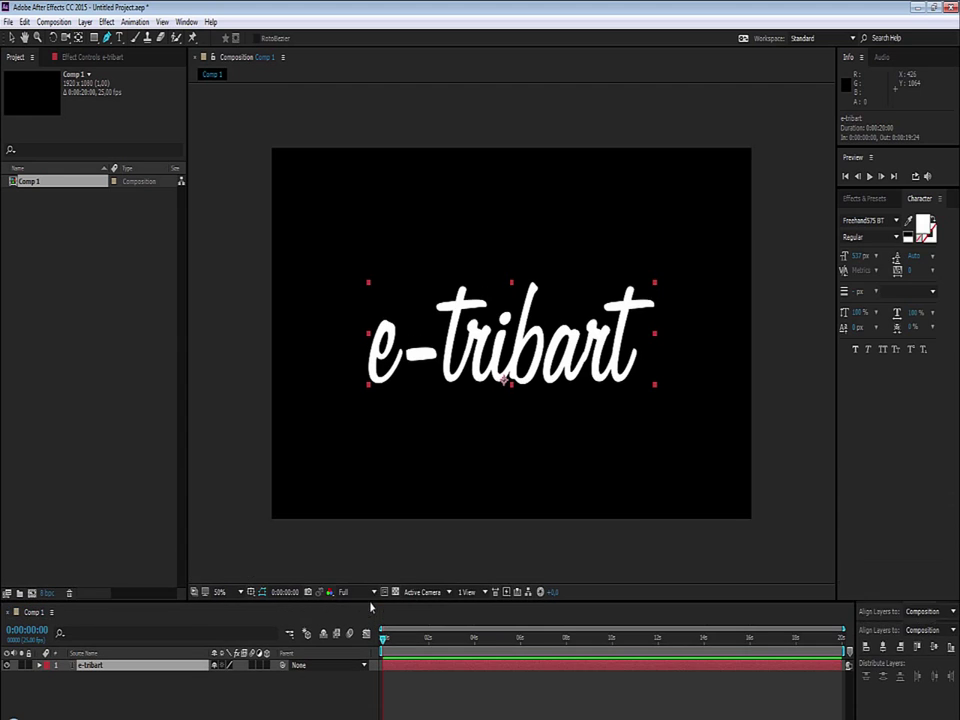
pyautogui.press('.')
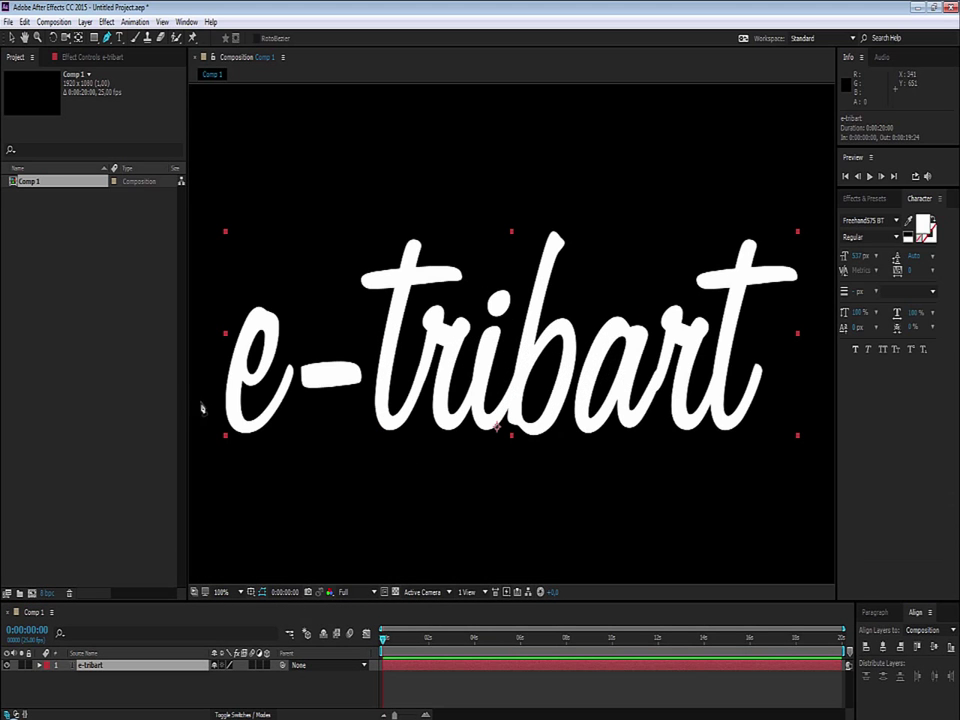
pyautogui.moveTo(187, 375); pyautogui.dragTo(96, 369)
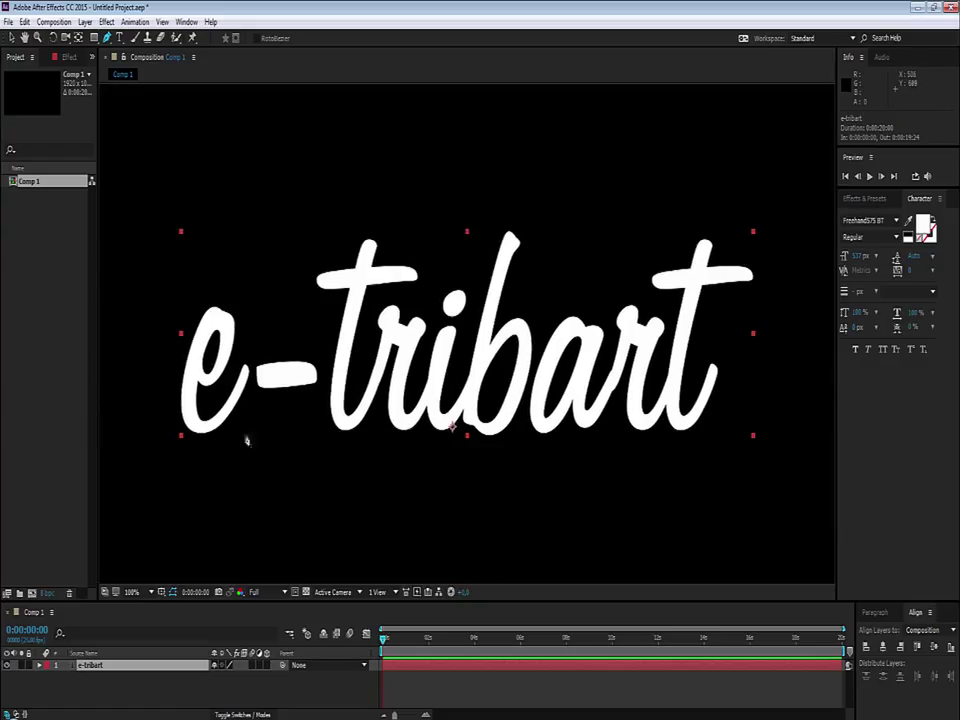
pyautogui.press('.')
pyautogui.press(',')
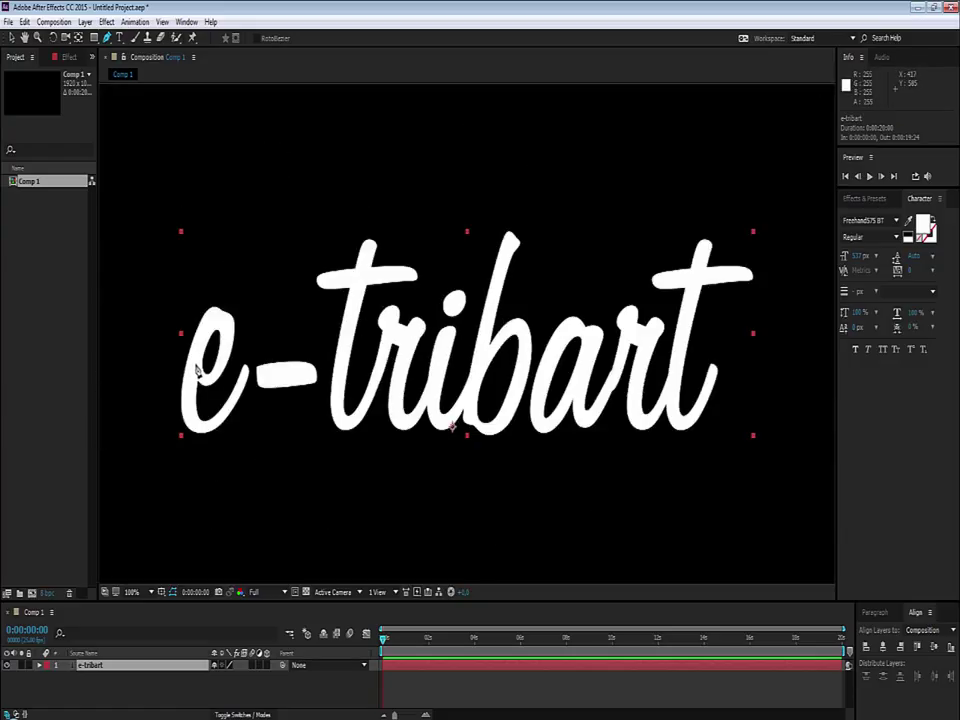
# Trace a Pen mask path around the loop of the letter e
pyautogui.click(196, 366)
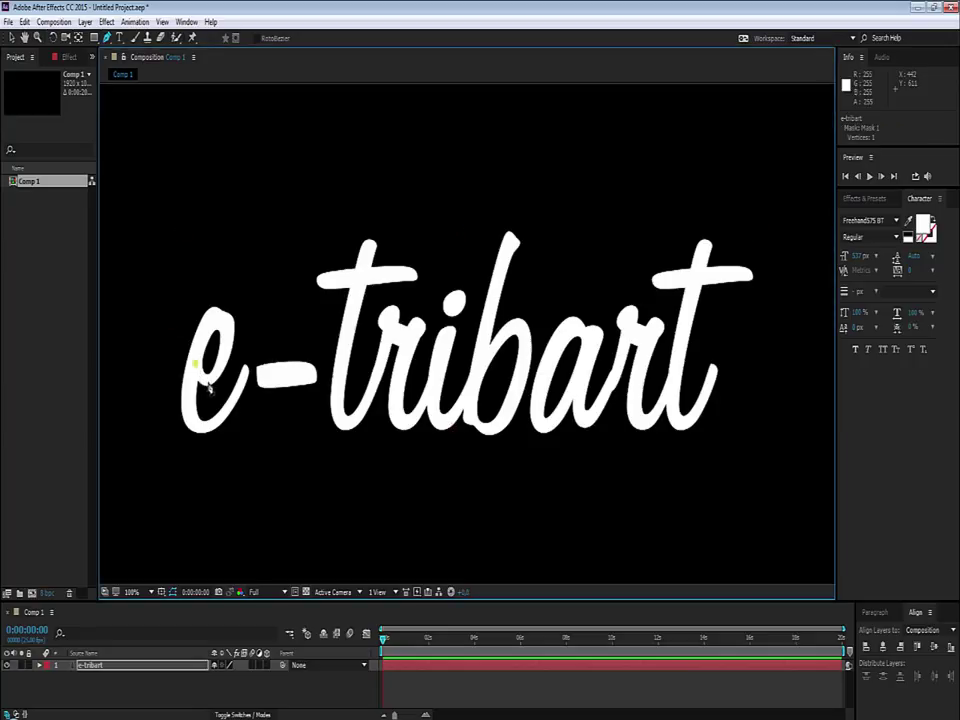
pyautogui.click(209, 378)
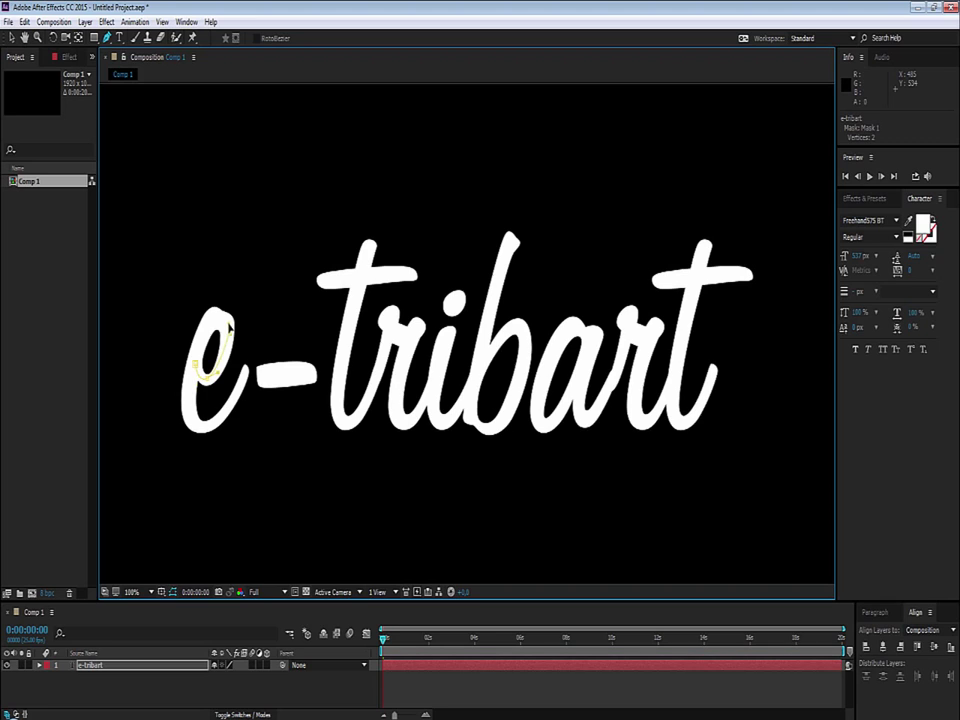
pyautogui.click(228, 326)
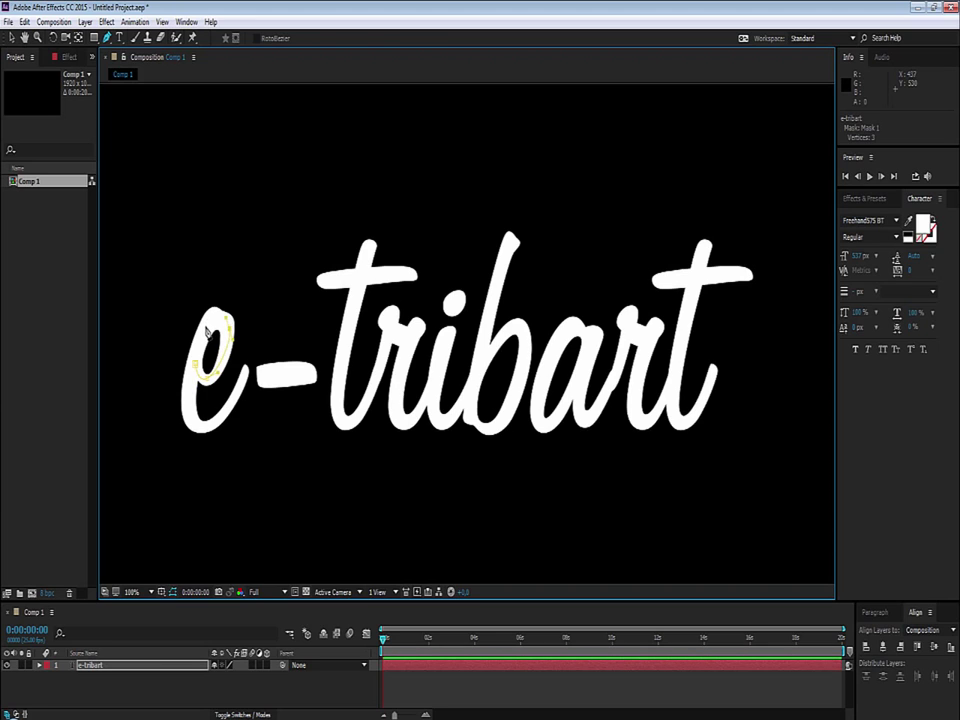
pyautogui.moveTo(205, 333); pyautogui.dragTo(200, 341)
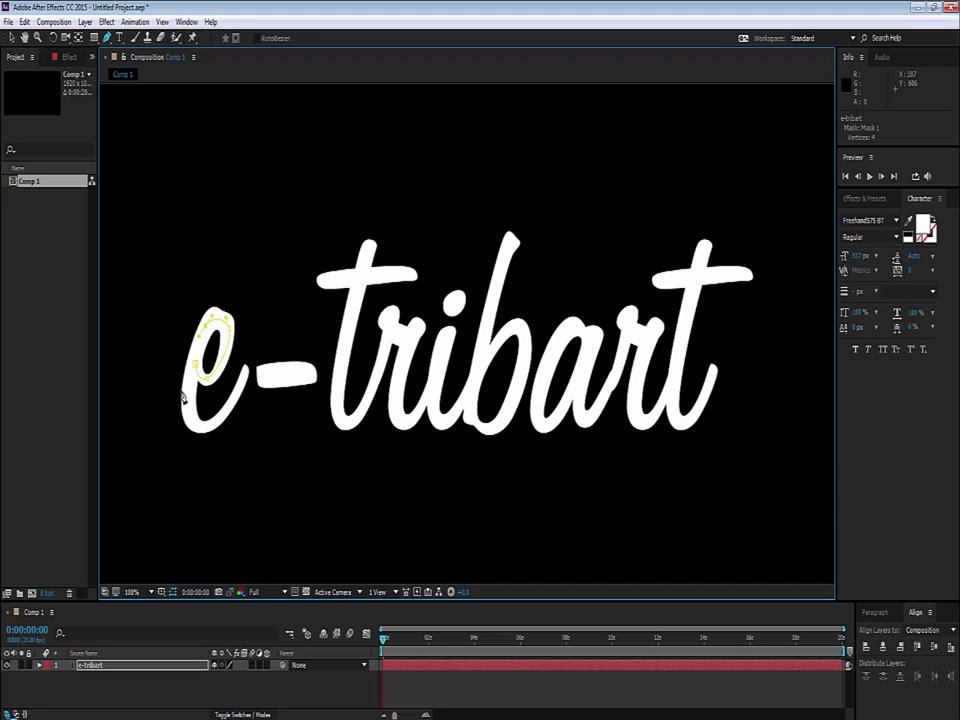
pyautogui.click(191, 418)
pyautogui.moveTo(190, 418); pyautogui.dragTo(199, 437)
pyautogui.click(220, 422)
pyautogui.click(236, 399)
# Extend the mask across the hyphen, then twirl open the layer's Masks to show Mask 1
pyautogui.click(260, 378)
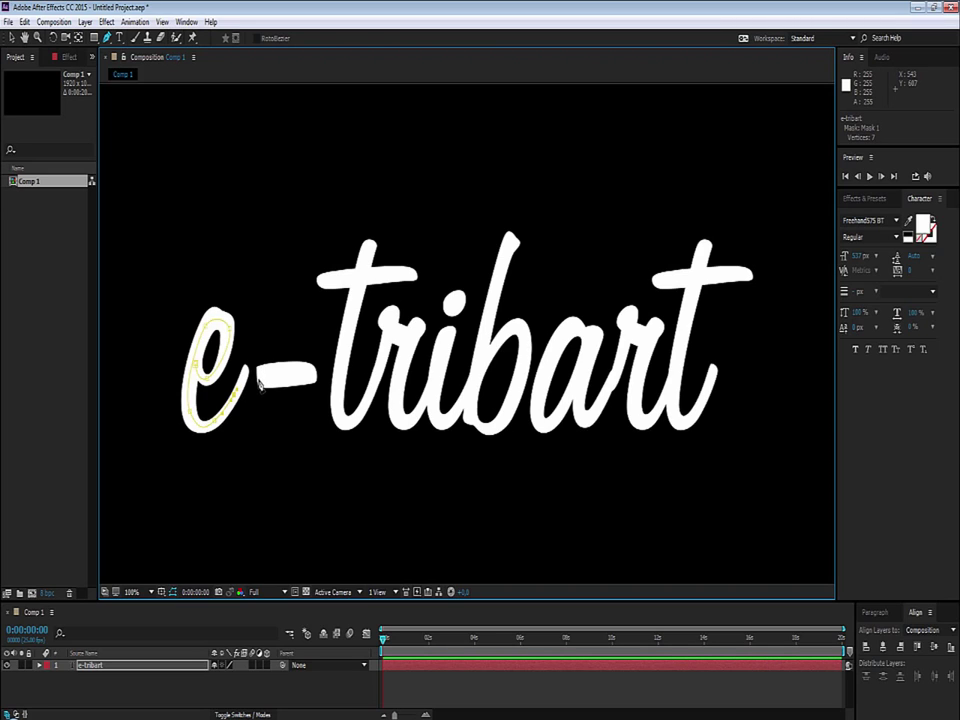
pyautogui.moveTo(258, 385); pyautogui.dragTo(262, 390)
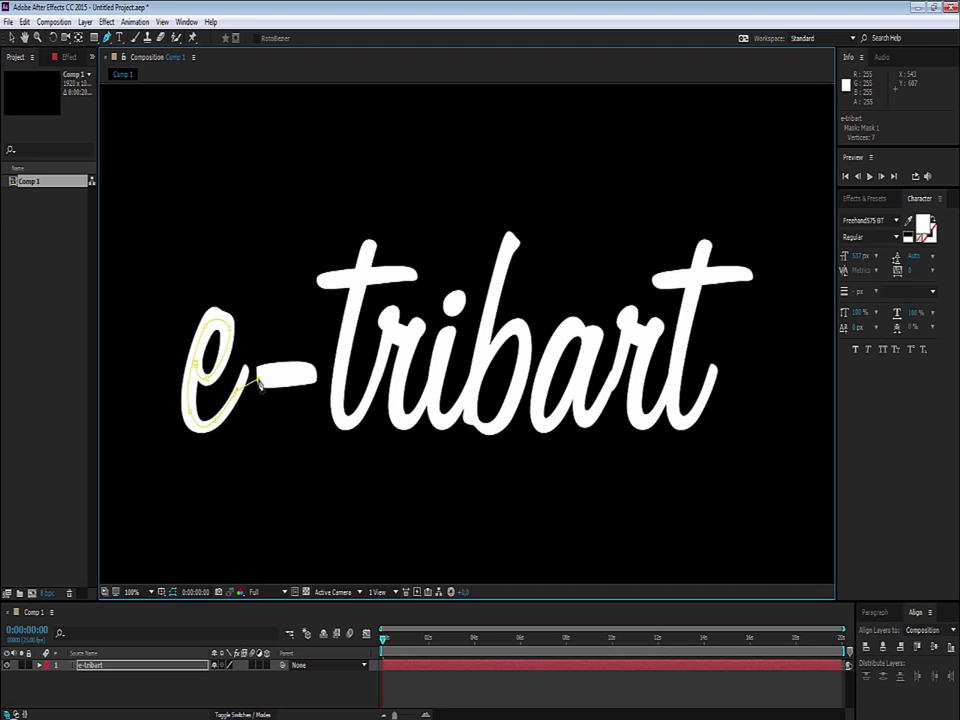
pyautogui.click(281, 375)
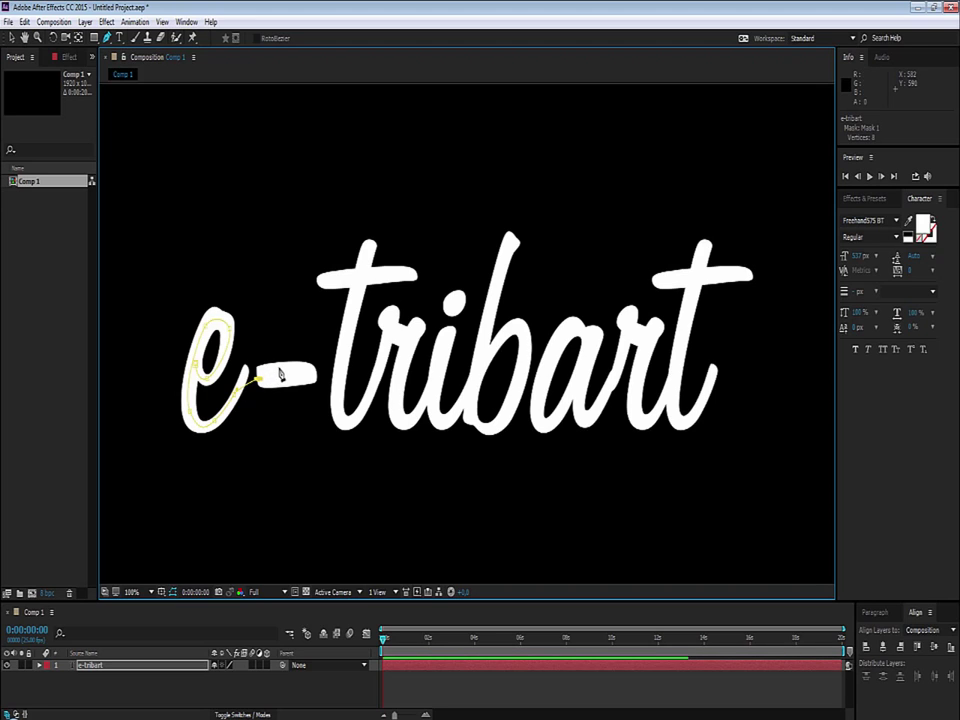
pyautogui.moveTo(284, 374); pyautogui.dragTo(287, 371)
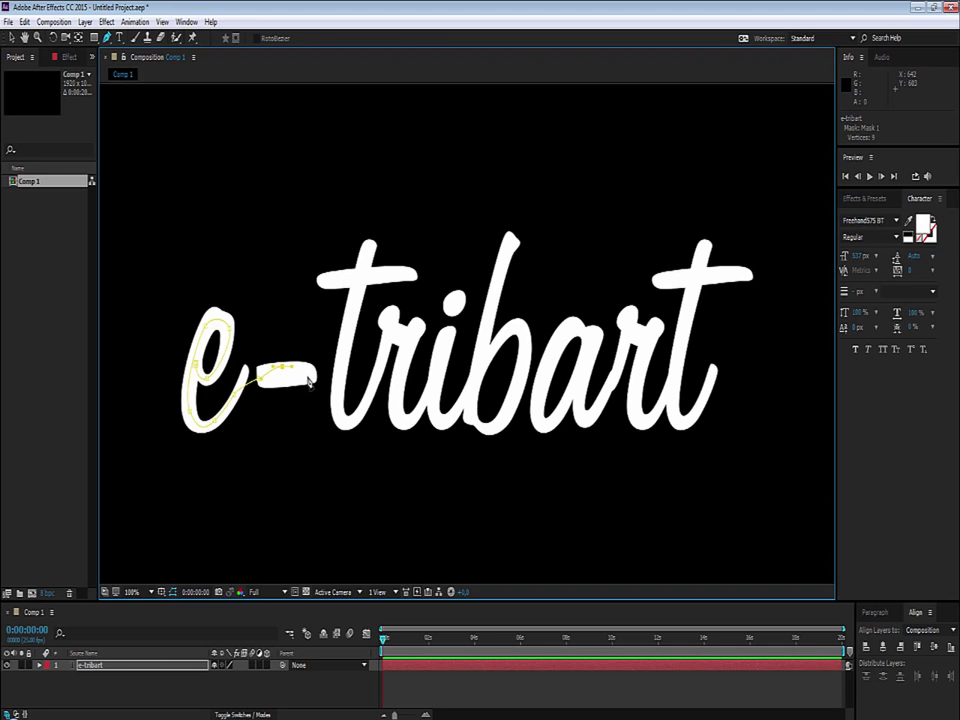
pyautogui.click(310, 376)
pyautogui.click(284, 371)
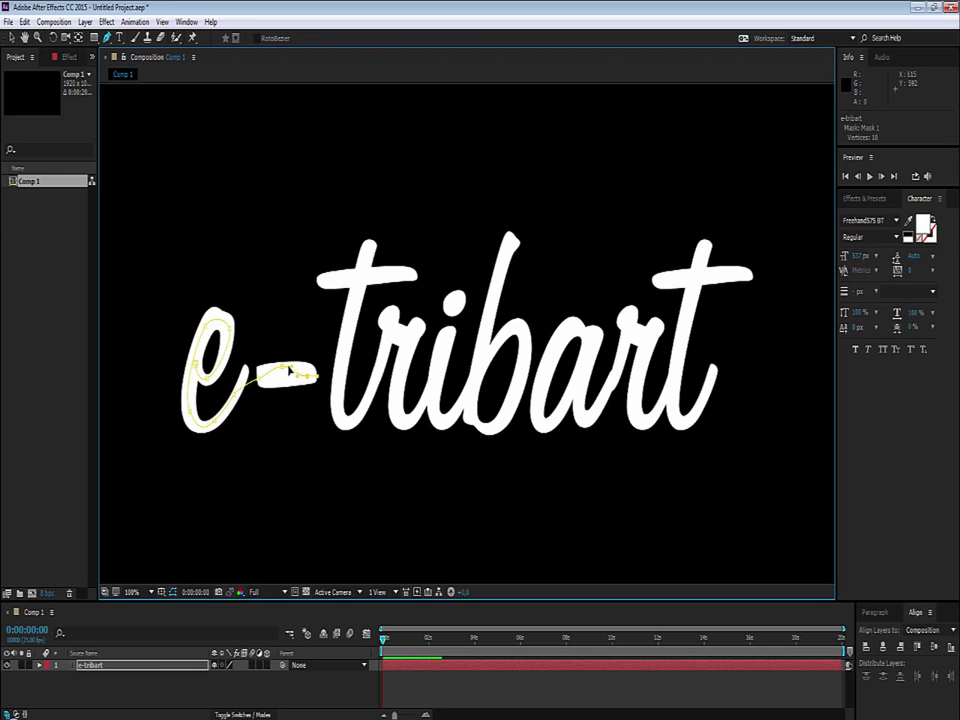
pyautogui.moveTo(287, 369); pyautogui.dragTo(284, 373)
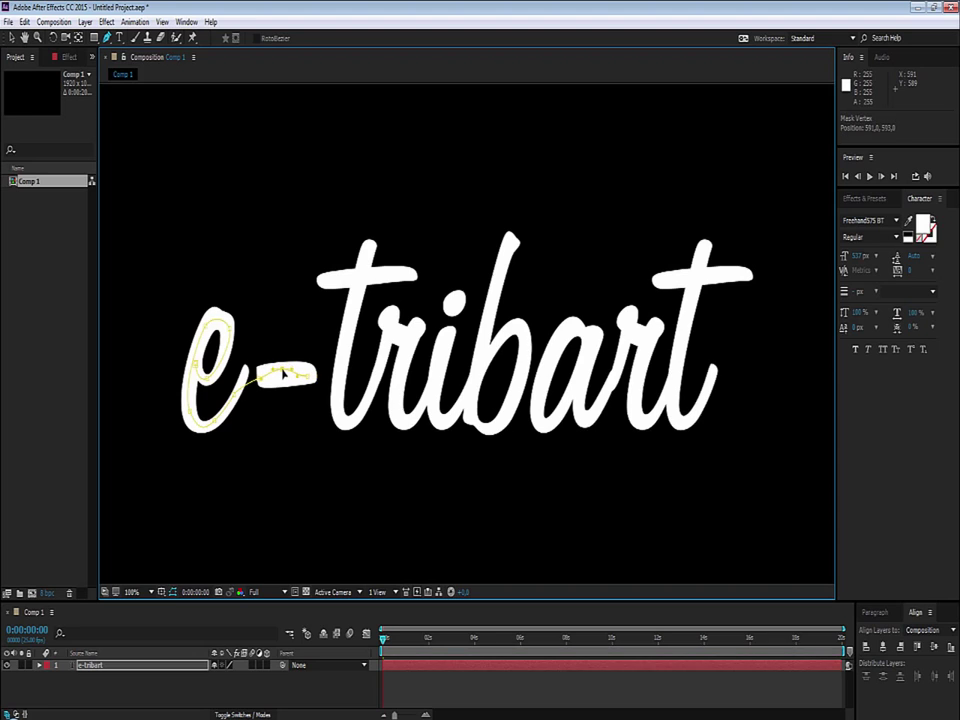
pyautogui.click(40, 665)
pyautogui.click(48, 688)
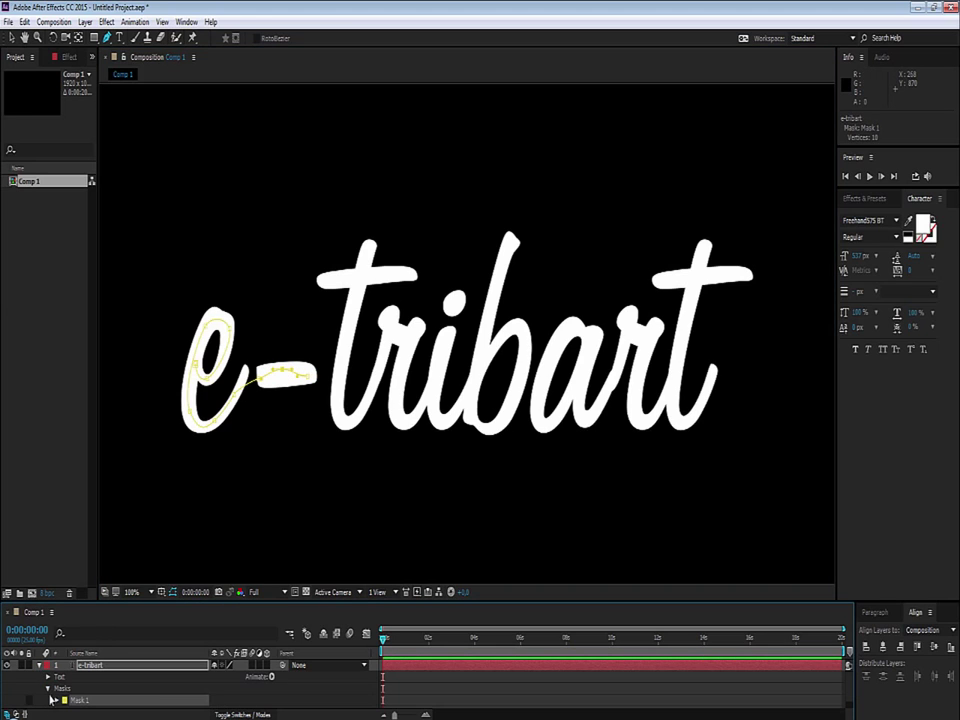
# Set Mask 1's colour swatch to red in the Mask Color dialog
pyautogui.click(64, 701)
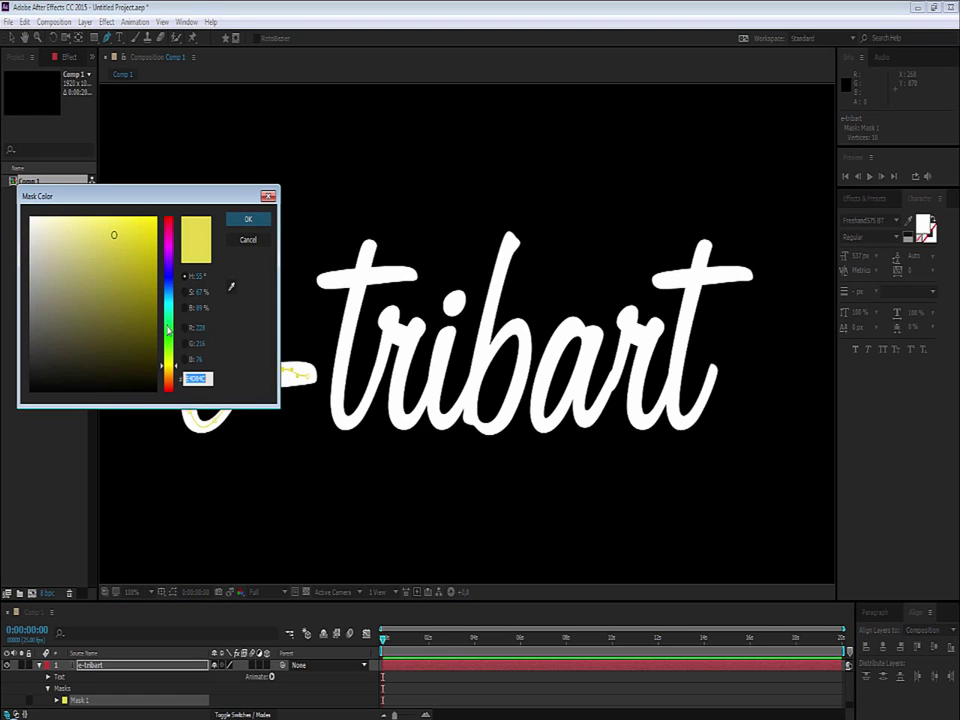
pyautogui.click(169, 224)
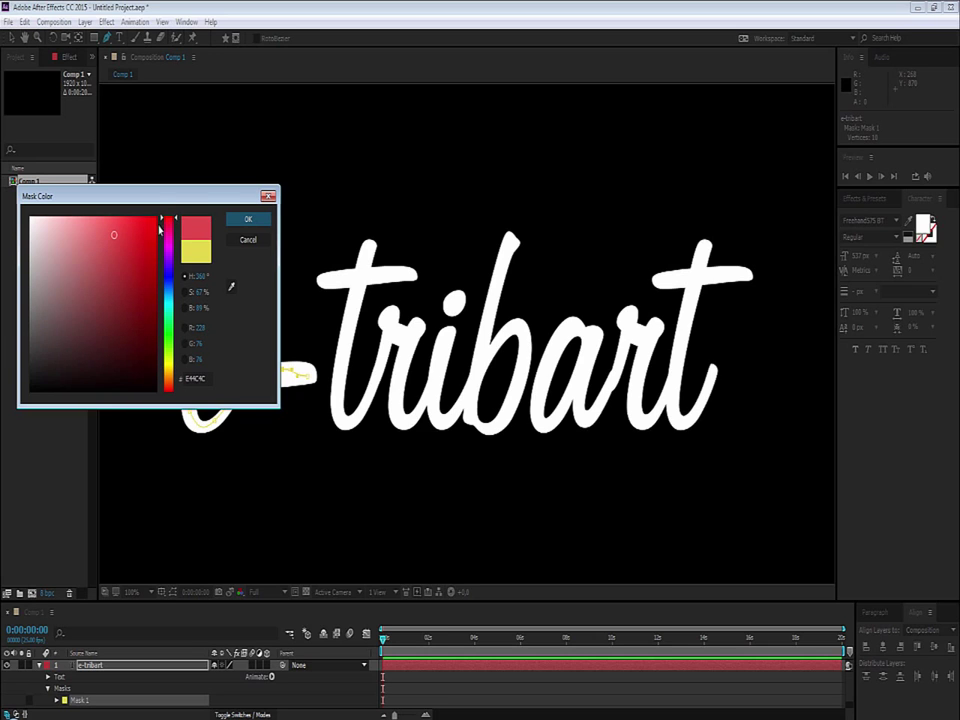
pyautogui.click(246, 220)
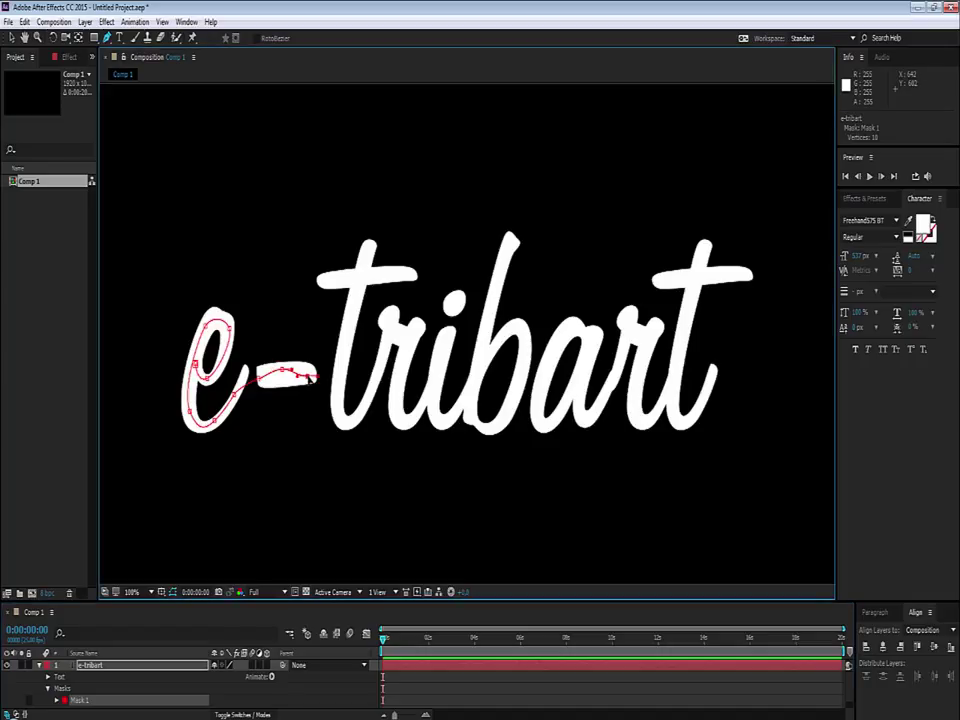
# Continue Mask 1 from its last point up and down the first t
pyautogui.click(314, 378)
pyautogui.click(369, 245)
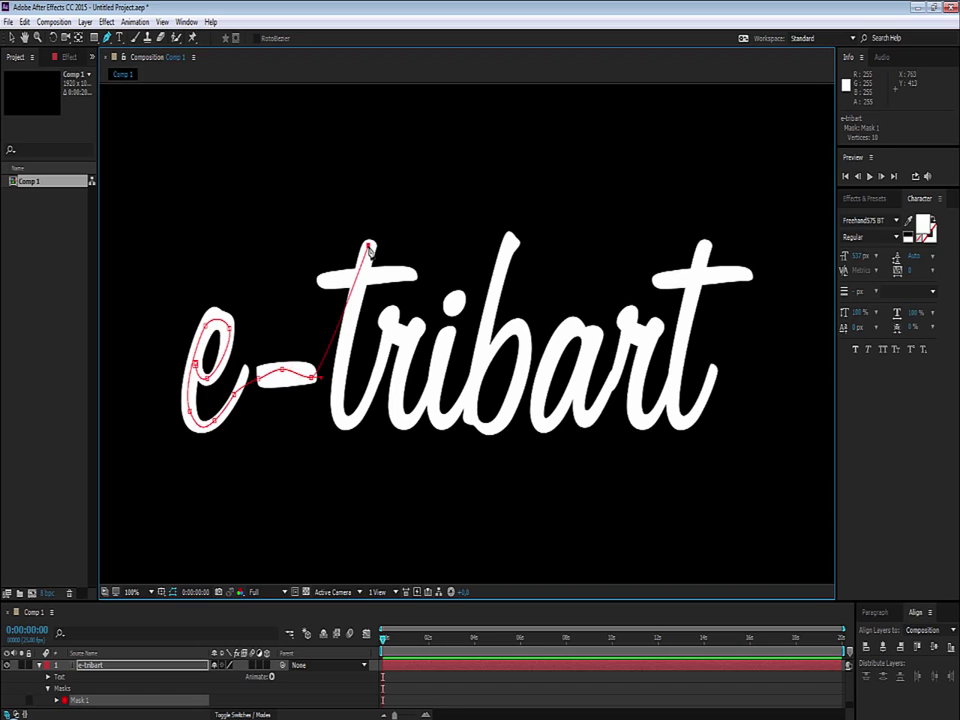
pyautogui.click(338, 374)
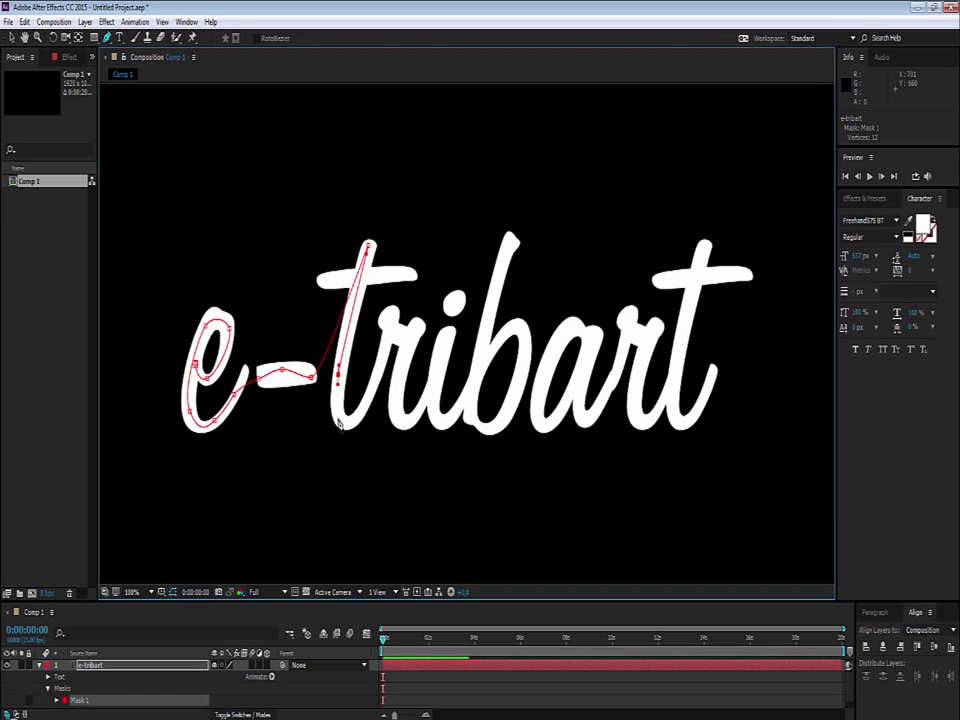
pyautogui.click(339, 420)
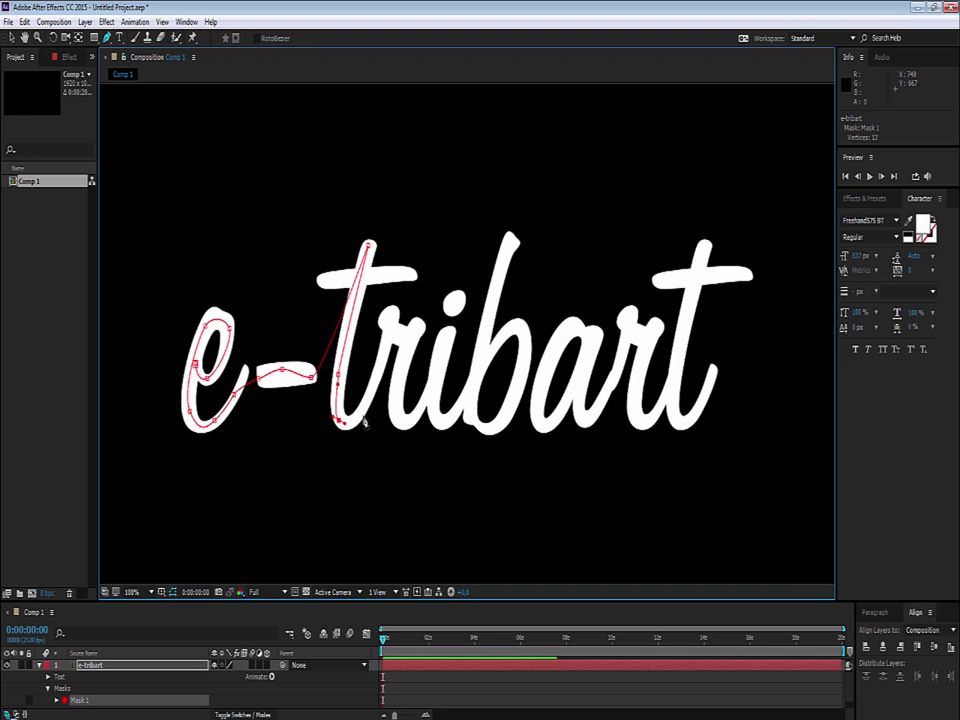
pyautogui.click(363, 410)
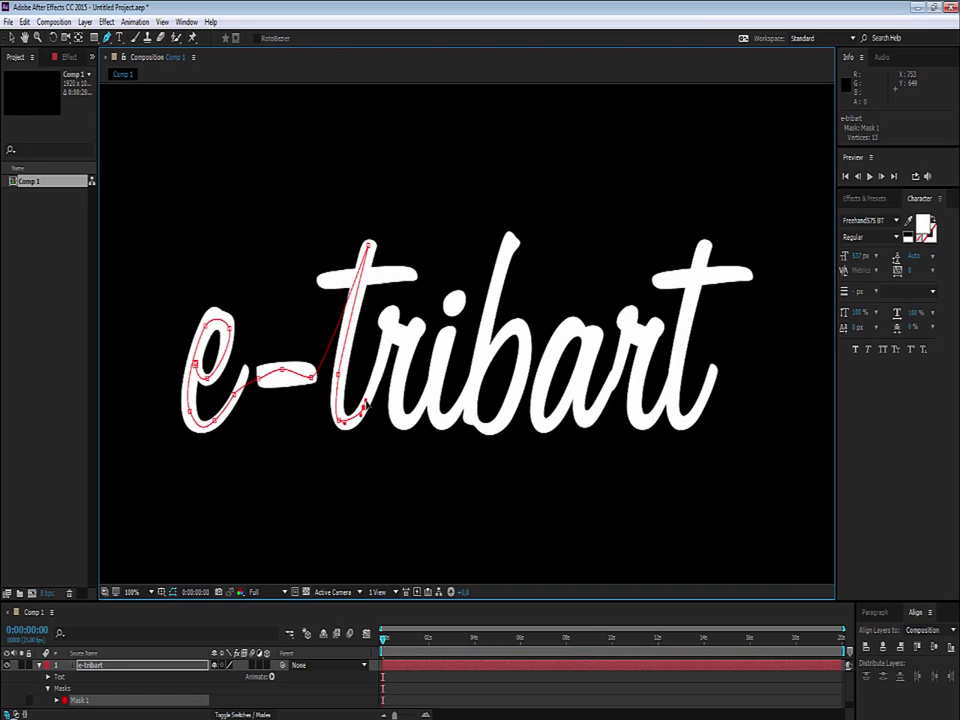
# Trace the mask around the r's curl, down its stem and up its right side
pyautogui.click(393, 314)
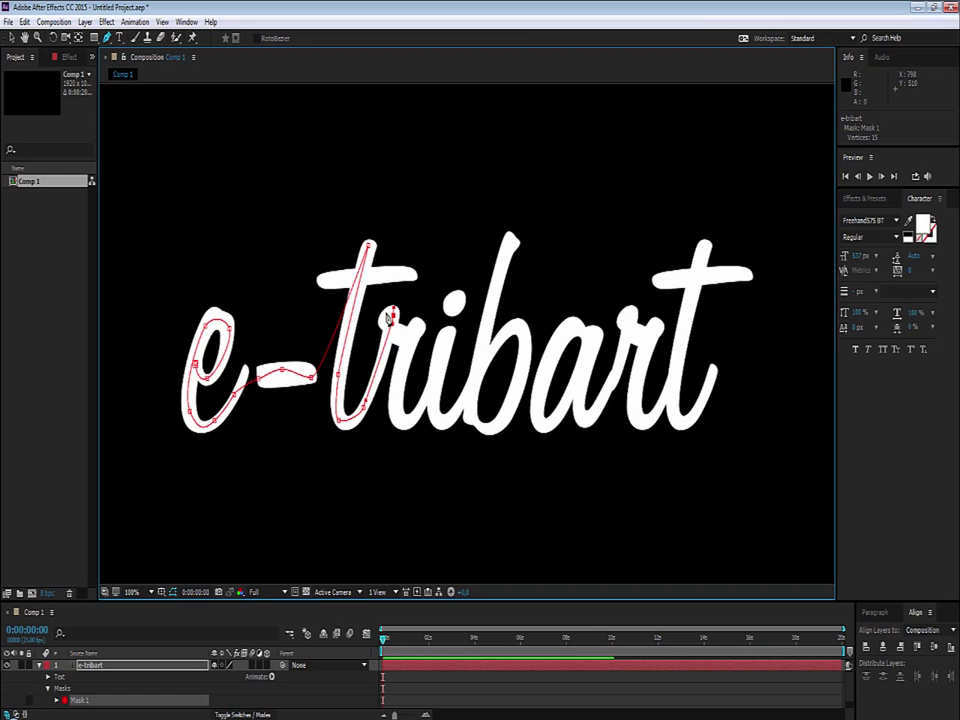
pyautogui.click(389, 312)
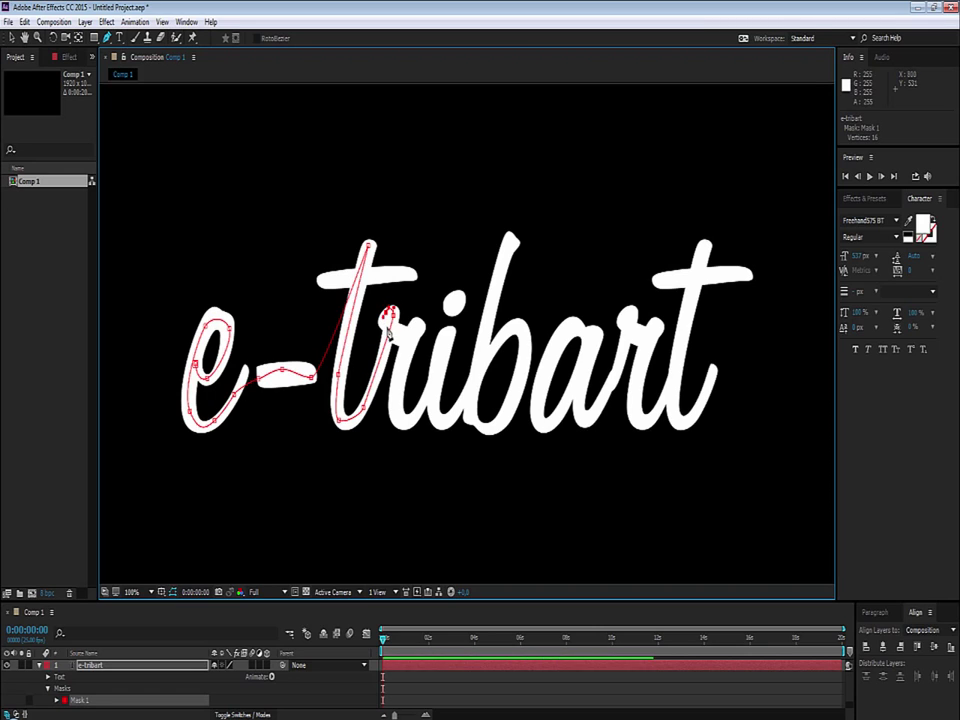
pyautogui.click(390, 333)
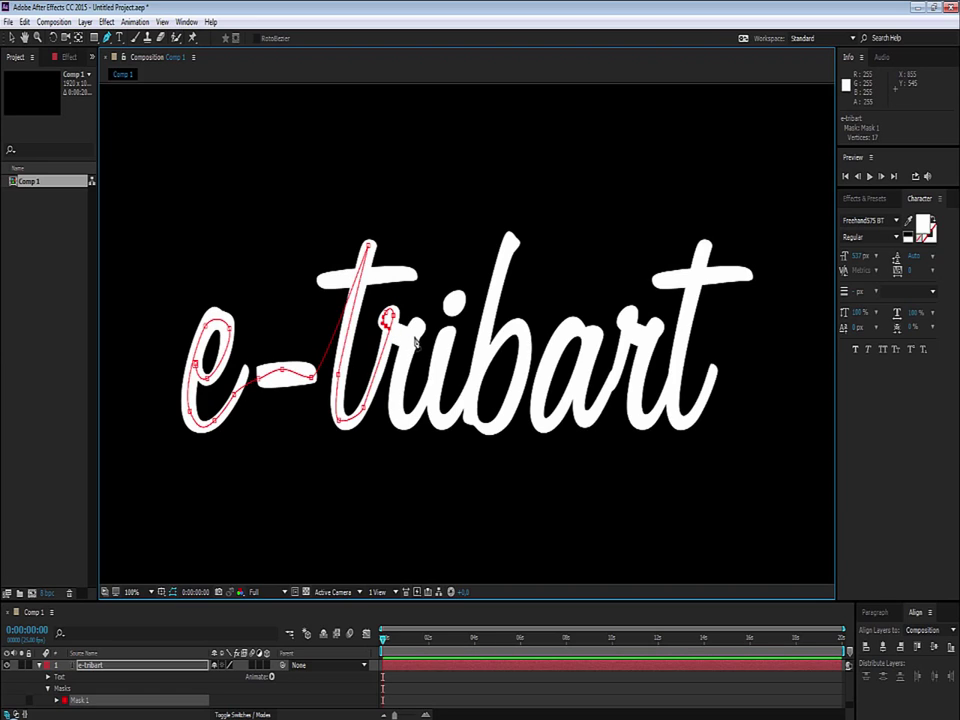
pyautogui.click(412, 335)
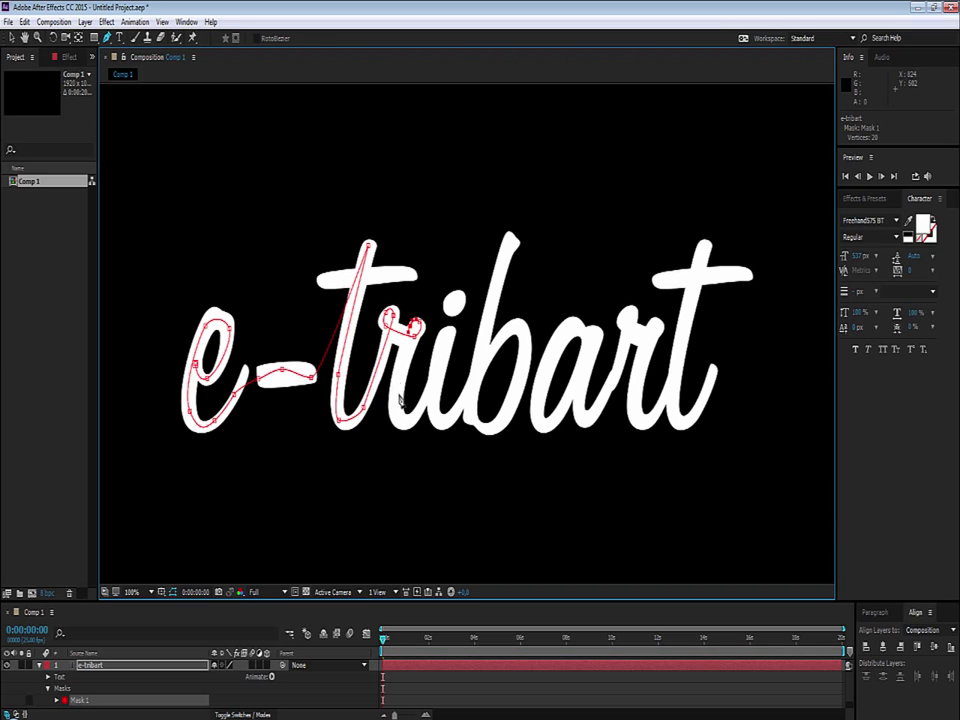
pyautogui.click(393, 365)
pyautogui.click(395, 403)
pyautogui.click(402, 424)
pyautogui.click(413, 418)
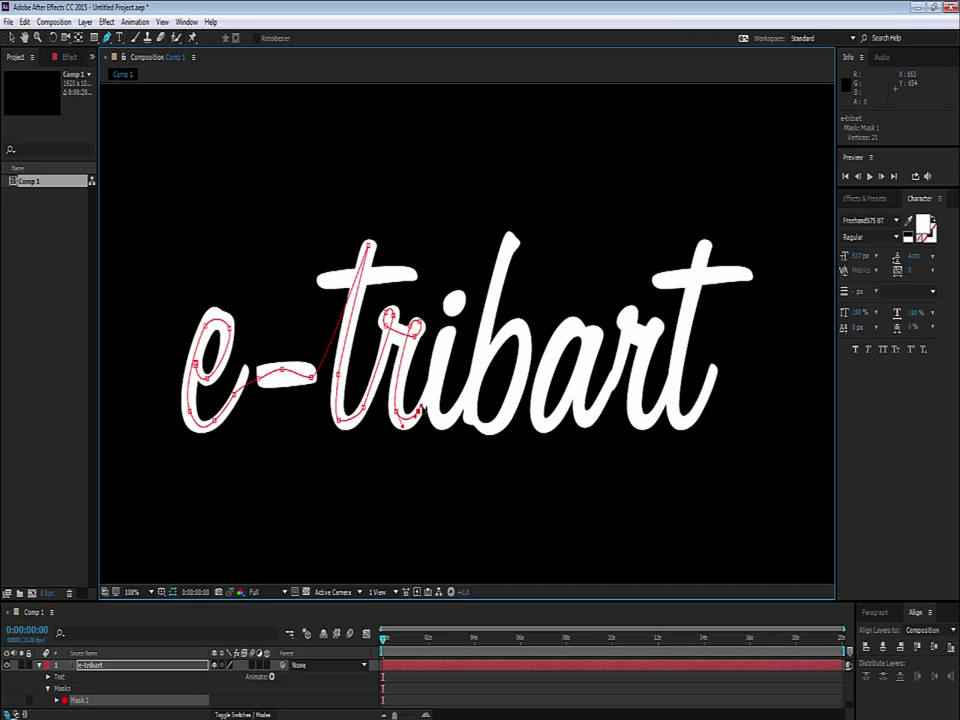
pyautogui.click(428, 380)
pyautogui.click(449, 334)
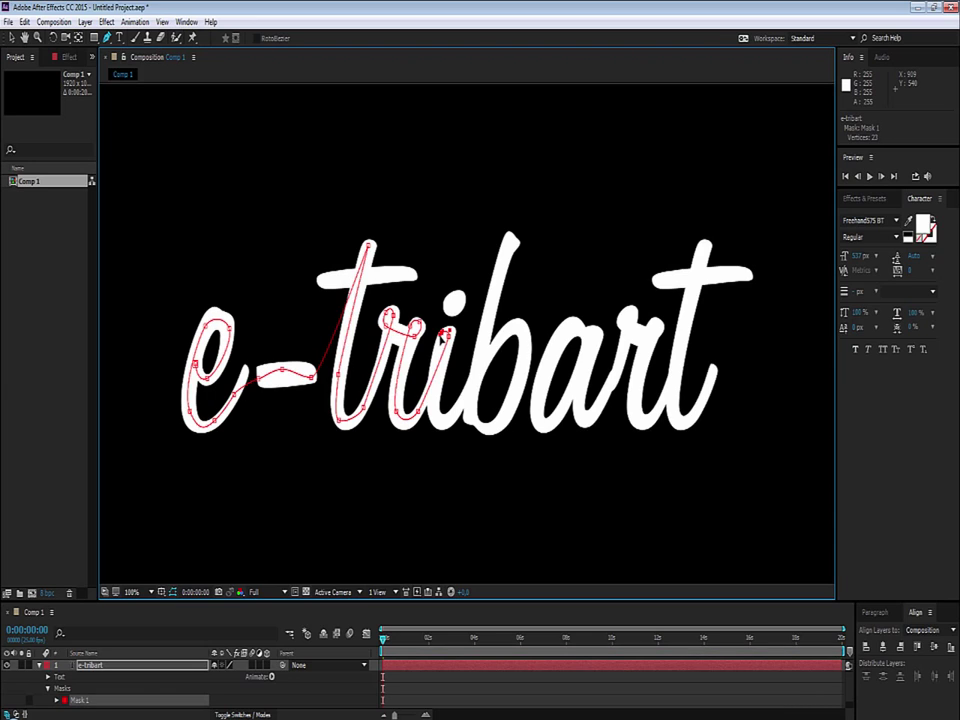
# Run the mask down to the i, up it, and to the top of the b stem
pyautogui.click(441, 425)
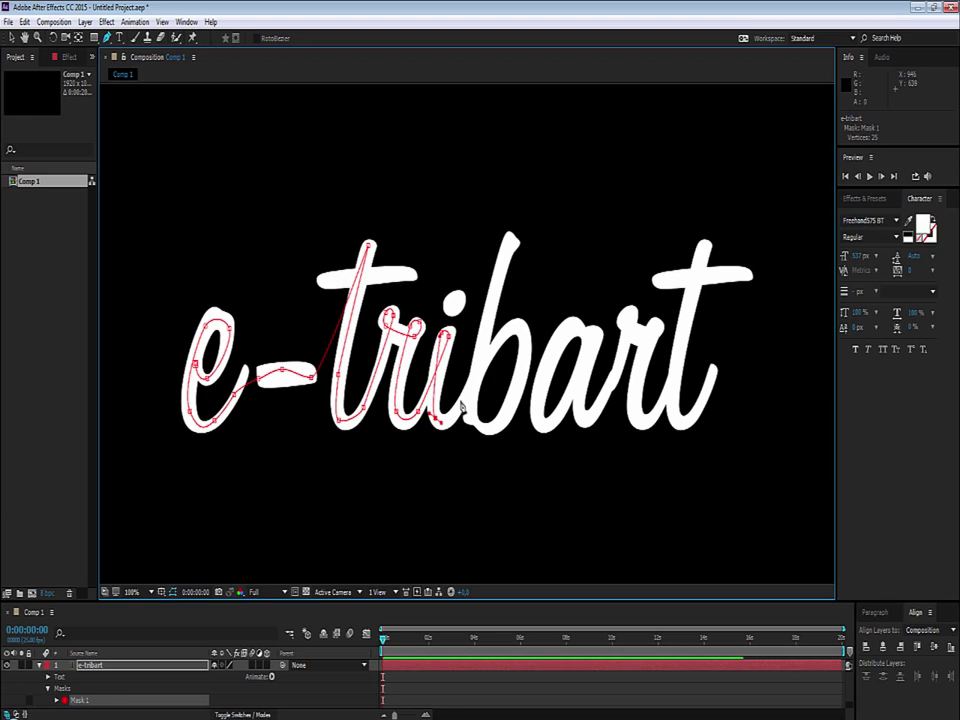
pyautogui.click(465, 394)
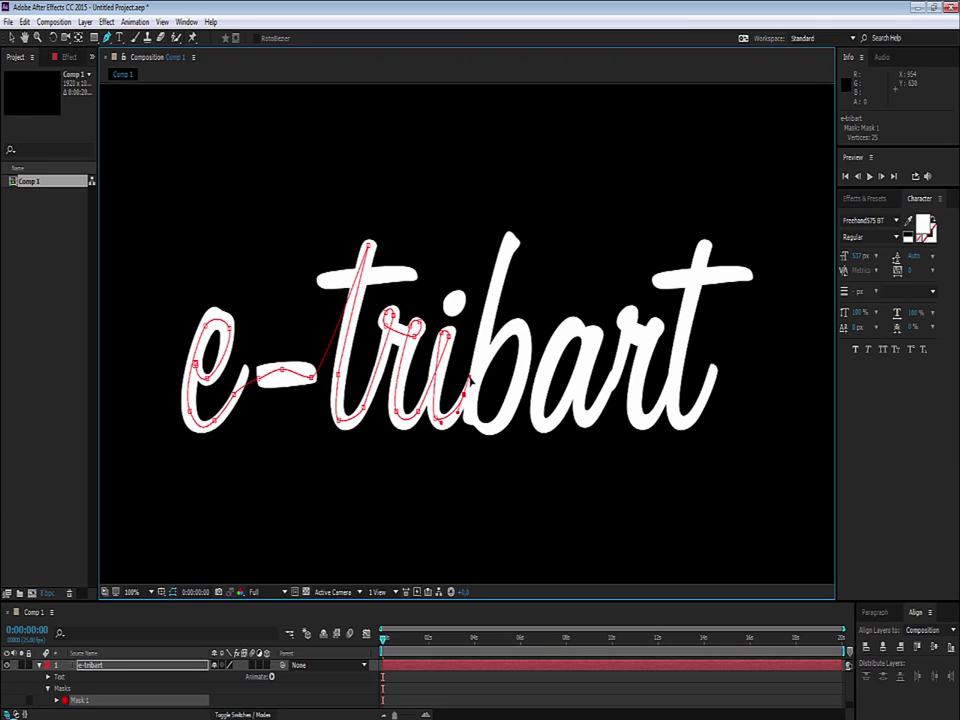
pyautogui.click(510, 252)
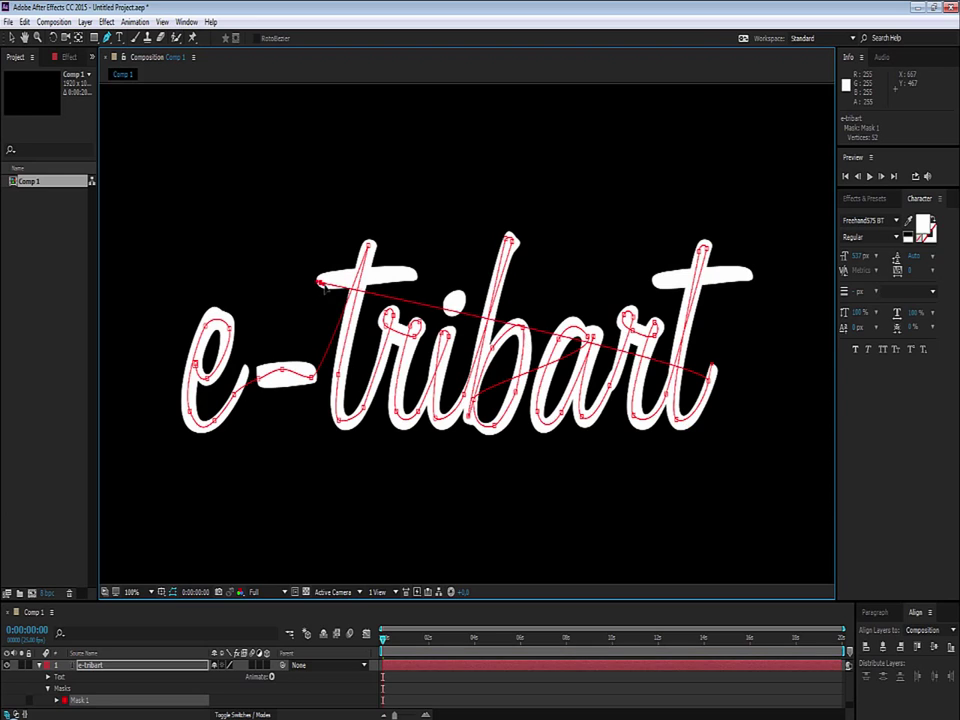
# Trace the mask along the first t's crossbar to its right end
pyautogui.click(314, 287)
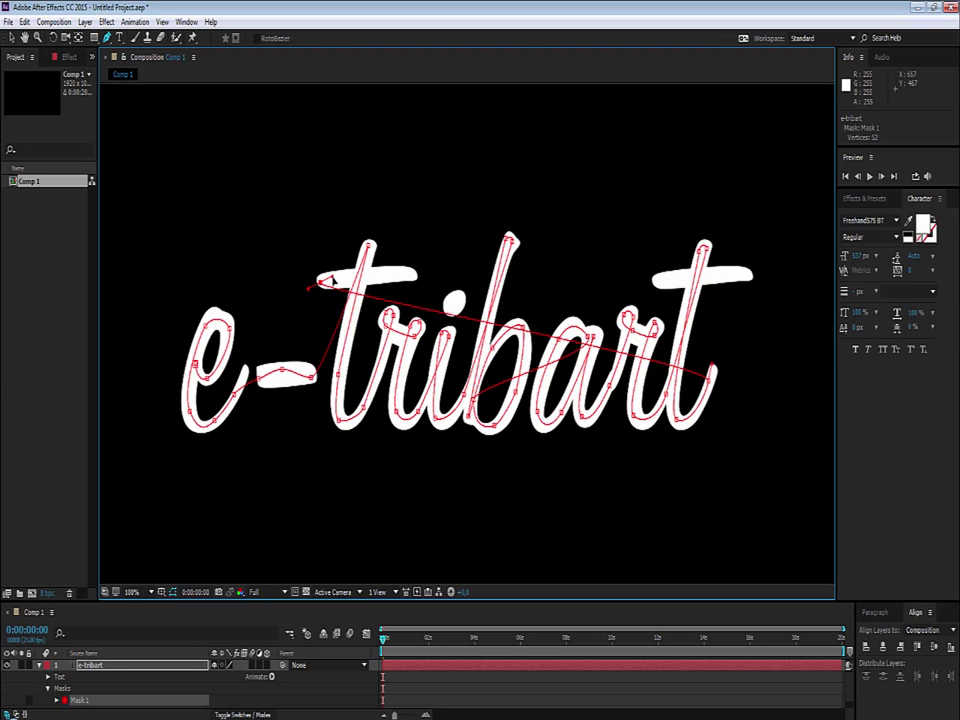
pyautogui.click(366, 278)
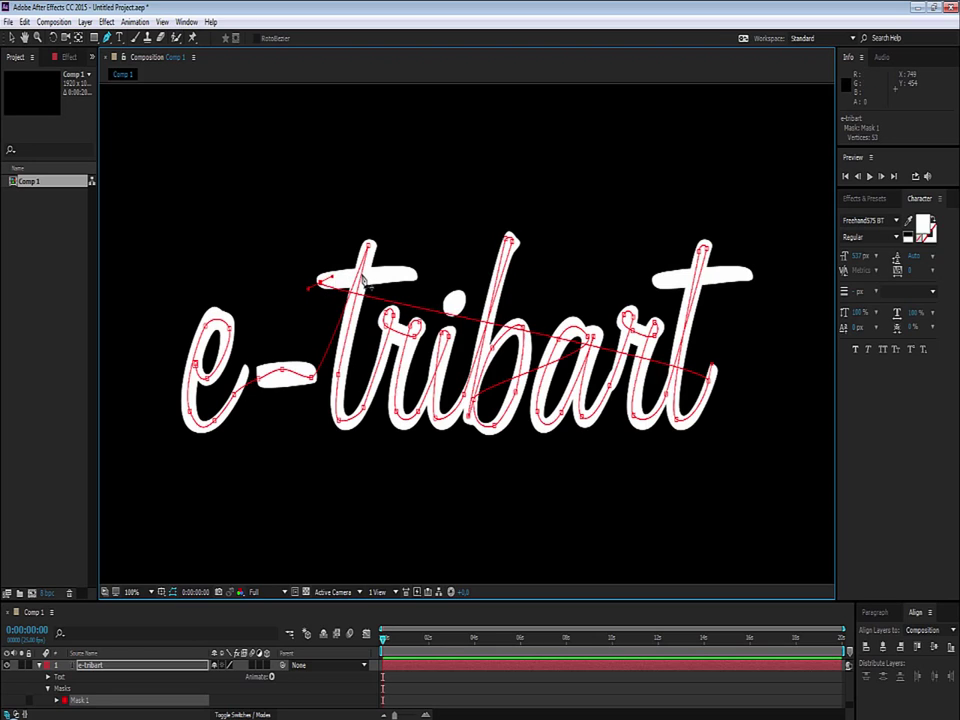
pyautogui.moveTo(367, 277); pyautogui.dragTo(370, 271)
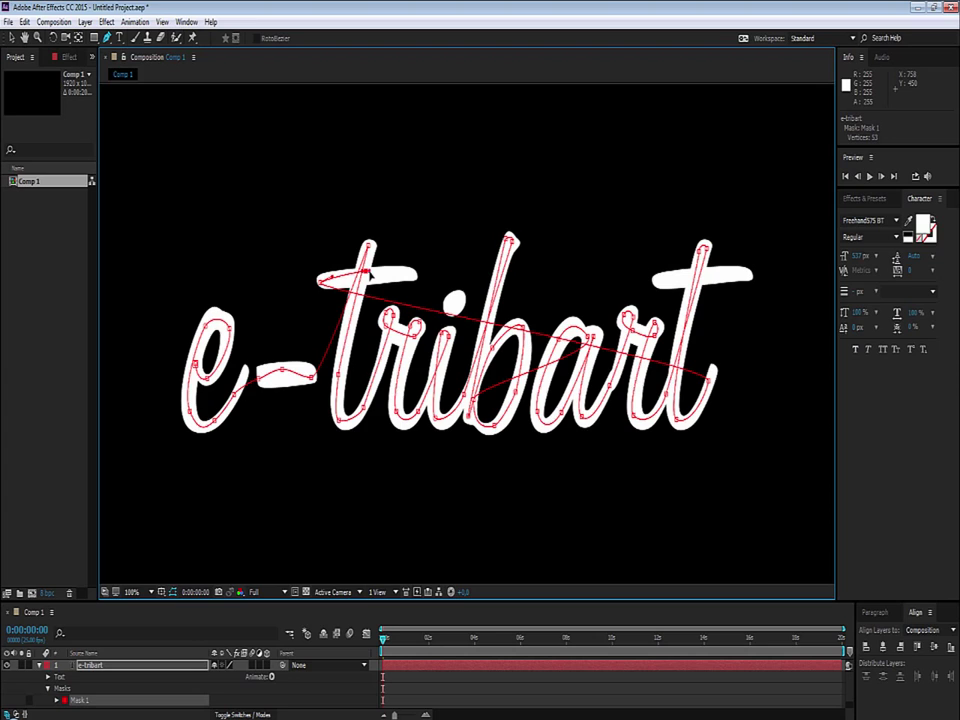
pyautogui.click(370, 273)
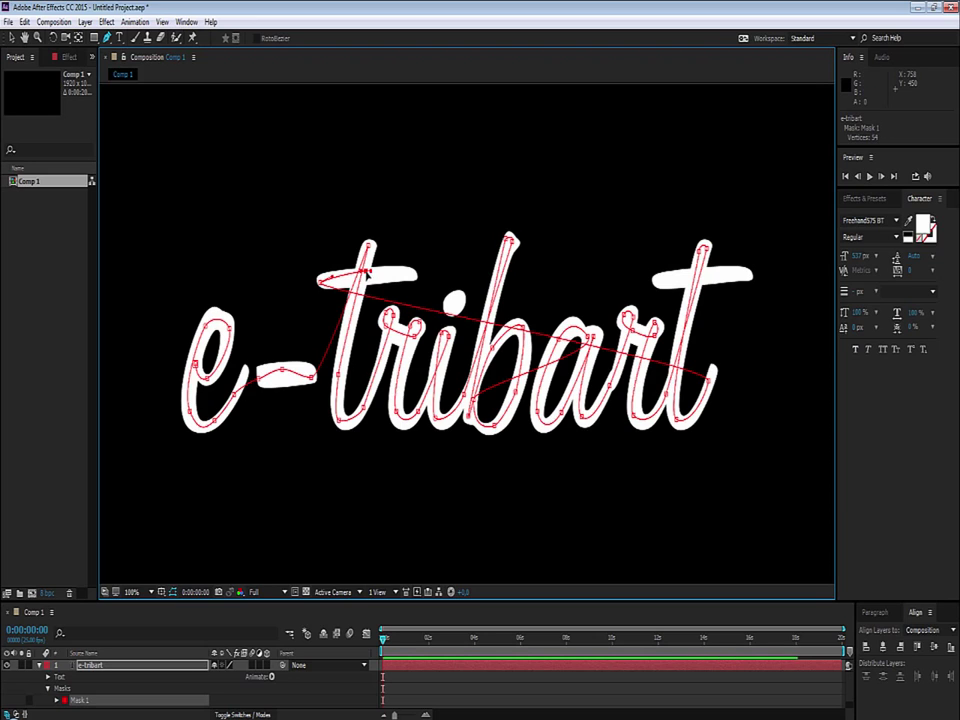
pyautogui.moveTo(320, 282); pyautogui.dragTo(307, 283)
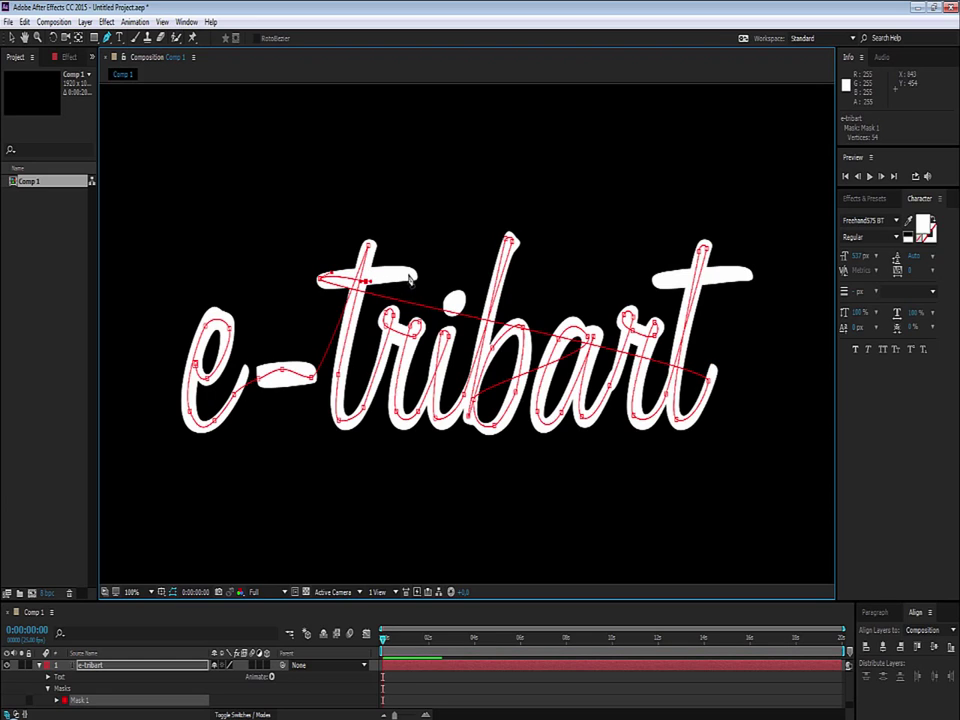
pyautogui.click(407, 271)
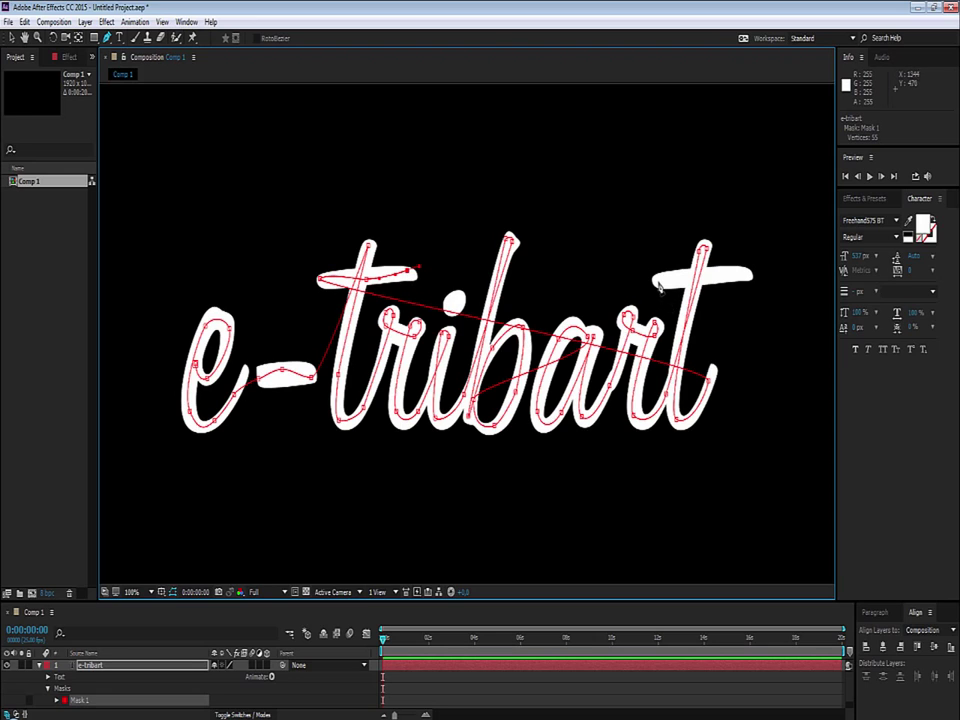
# Carry the mask along the last t's crossbar to its tip, reaching 58 vertices
pyautogui.click(656, 284)
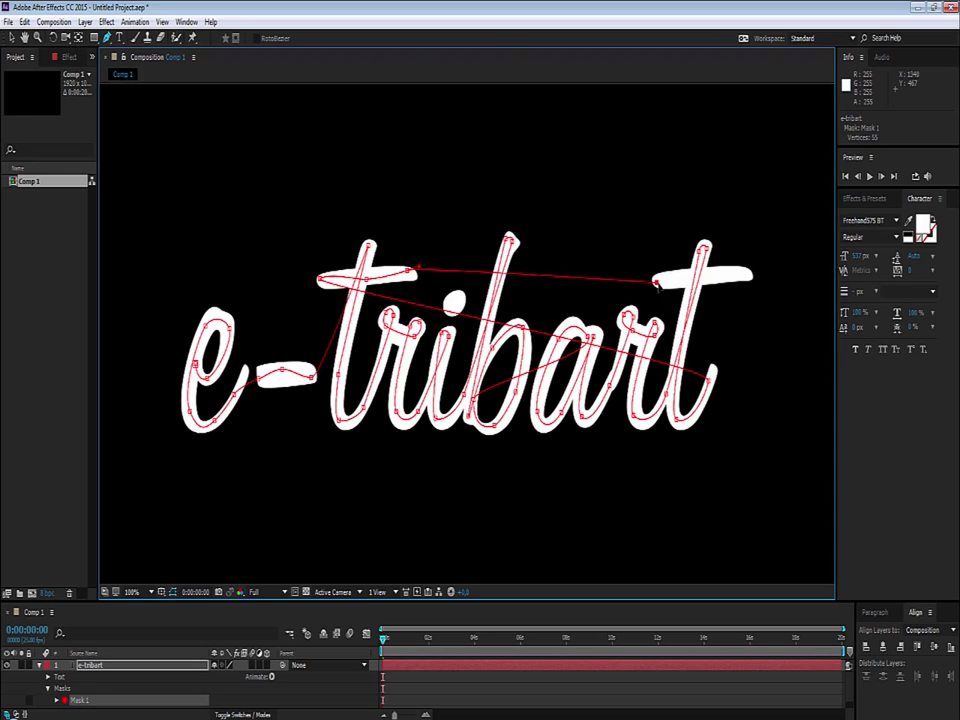
pyautogui.click(668, 281)
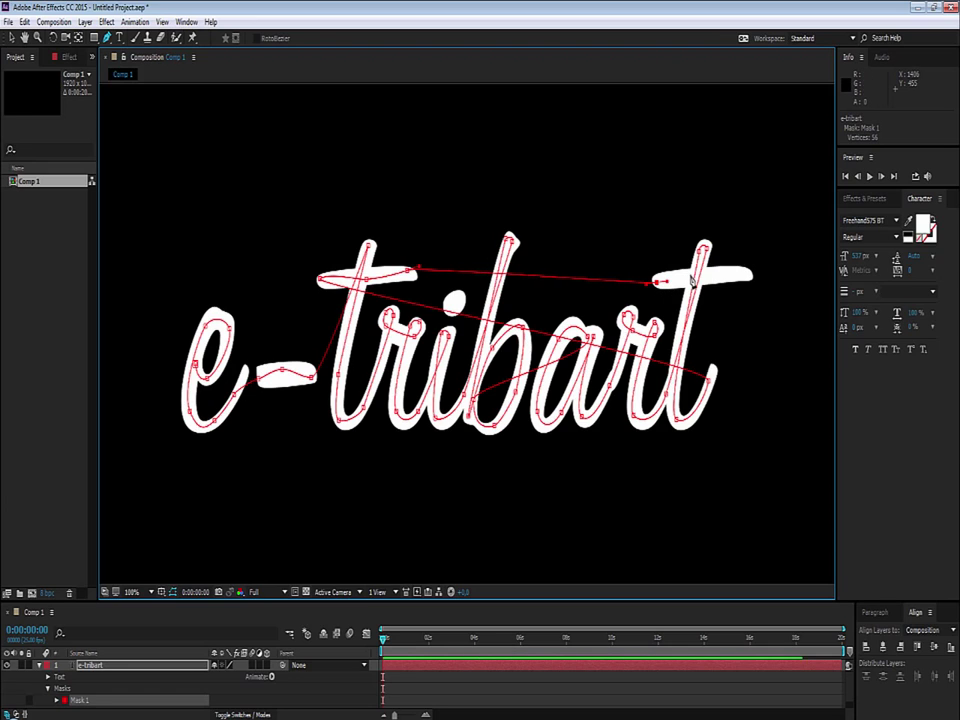
pyautogui.click(695, 272)
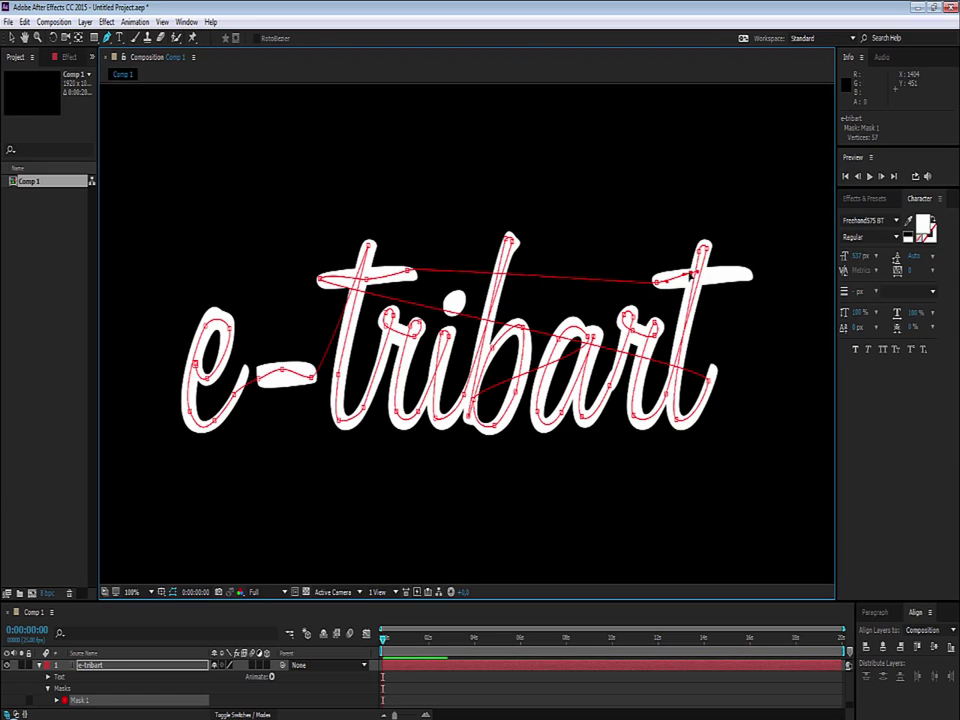
pyautogui.click(699, 273)
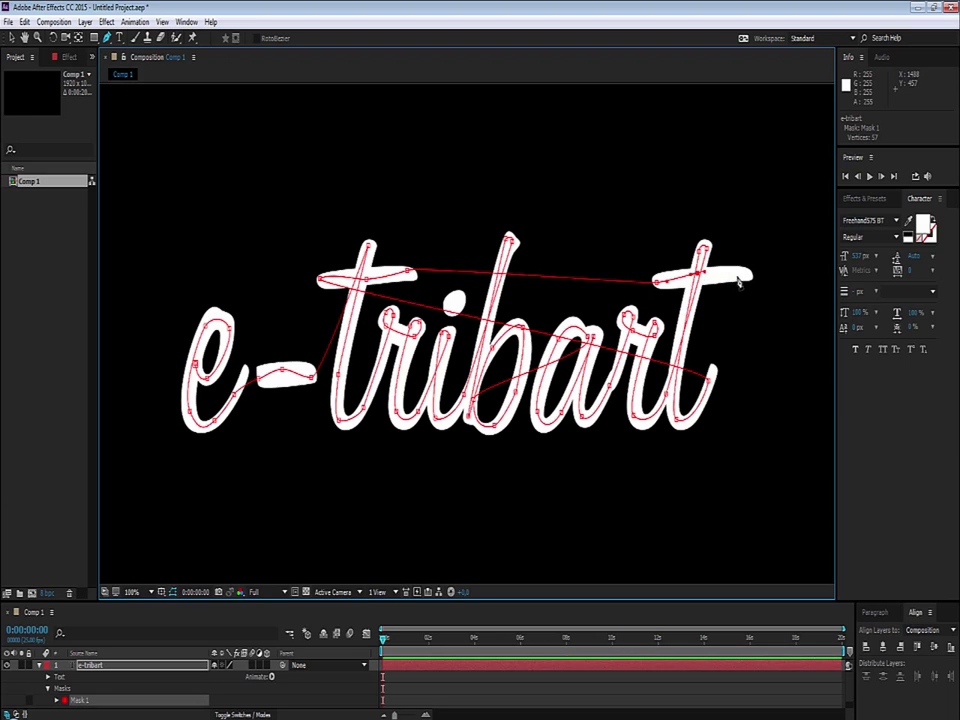
pyautogui.click(733, 276)
pyautogui.click(752, 275)
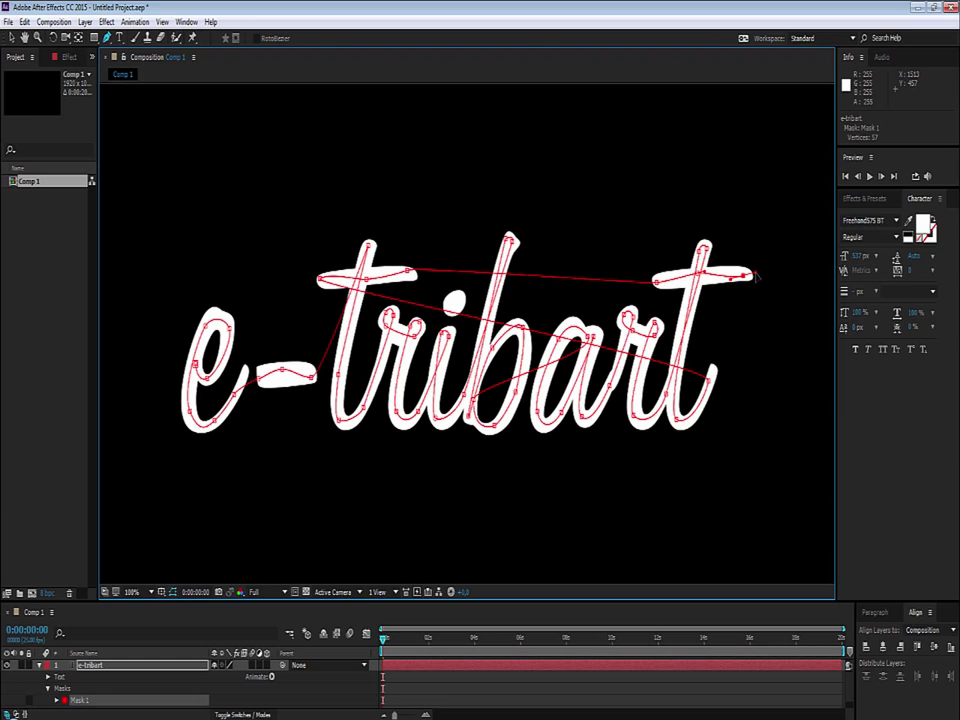
pyautogui.click(754, 276)
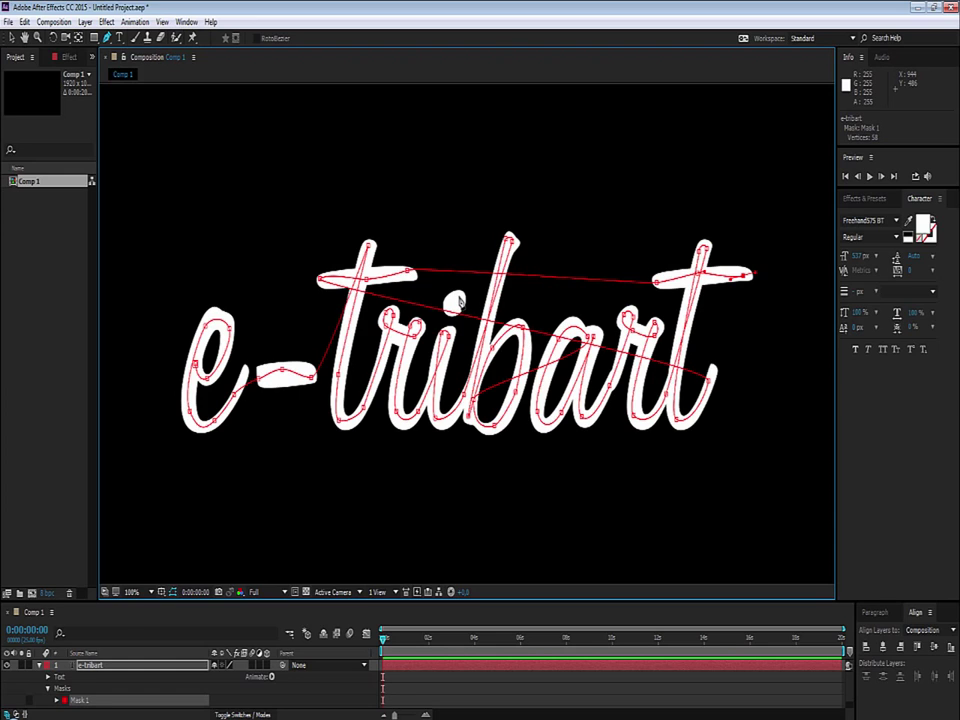
pyautogui.click(457, 297)
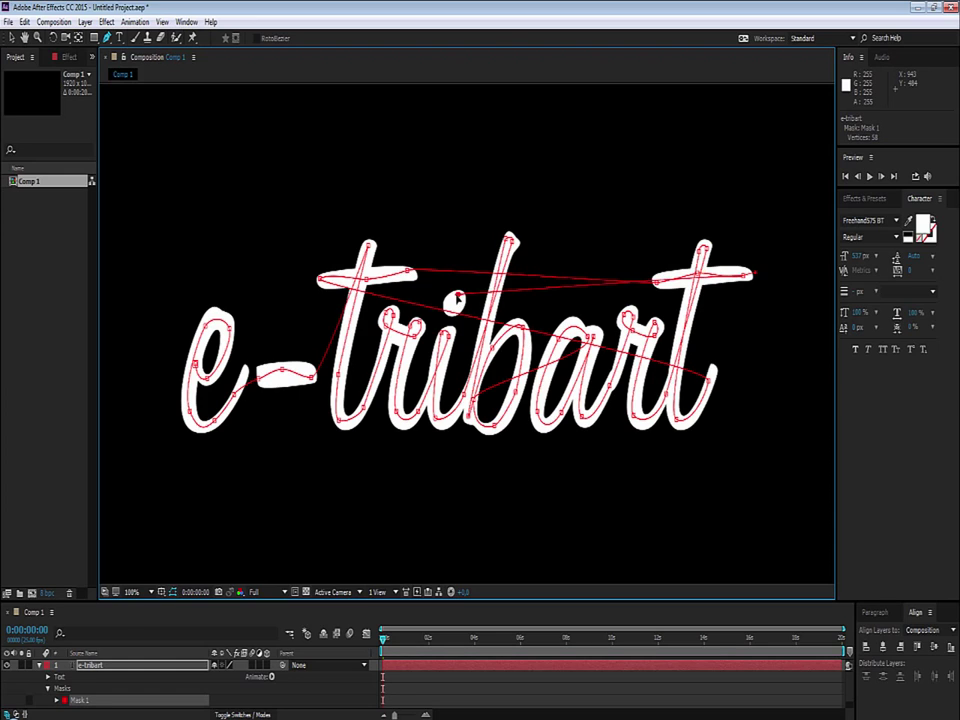
# Zoom in and add curved bezier vertices looping the i dot, reaching 62 vertices, then zoom back out
pyautogui.scroll(1, 445, 280)
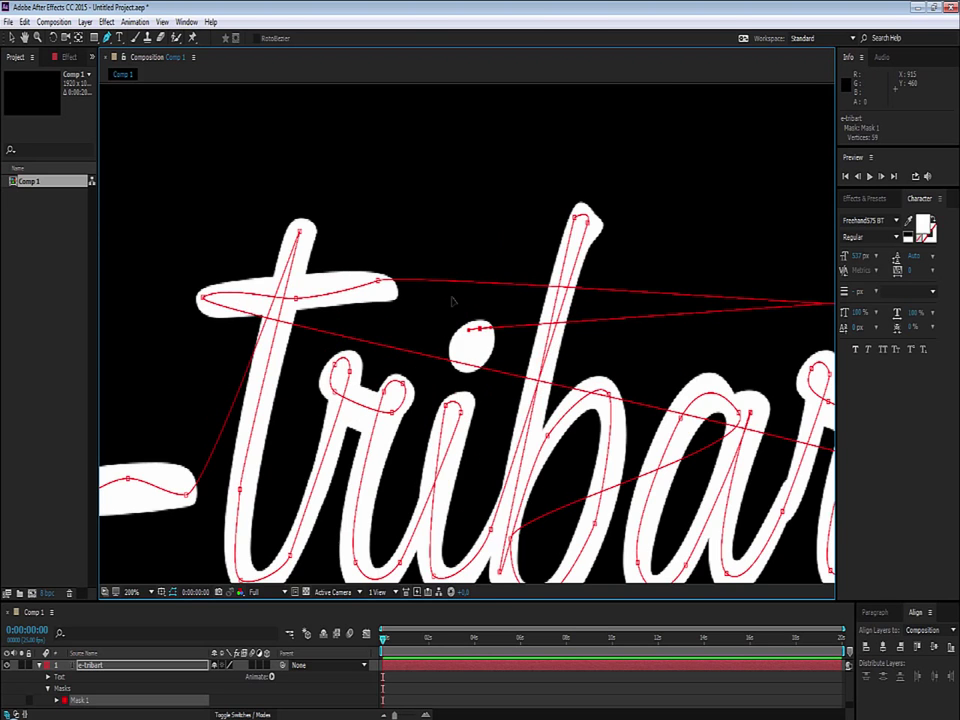
pyautogui.scroll(1, 475, 390)
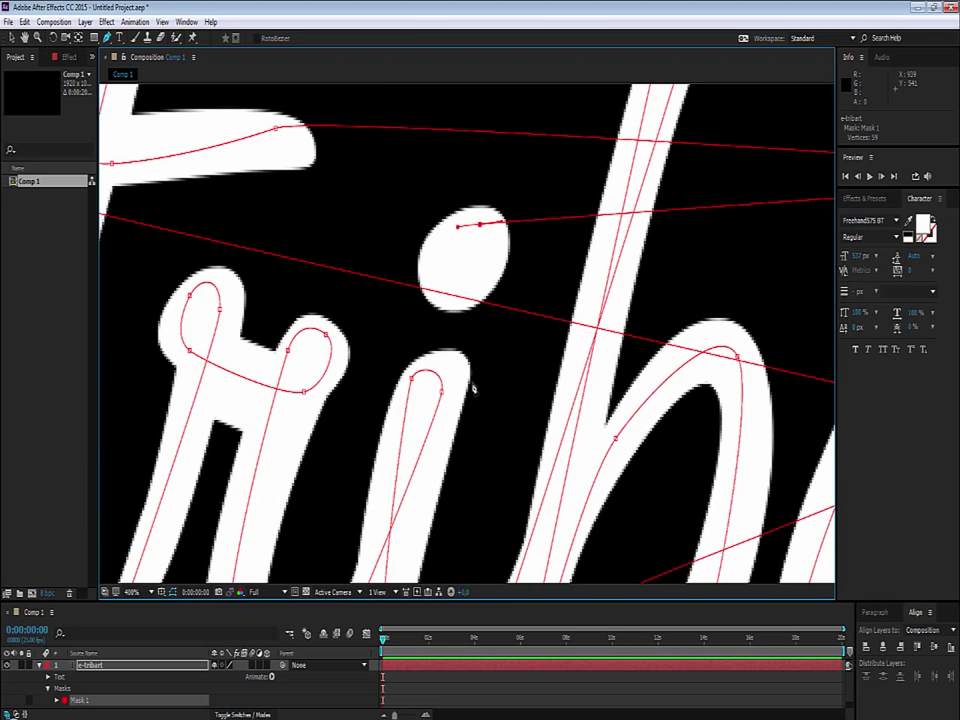
pyautogui.click(425, 261)
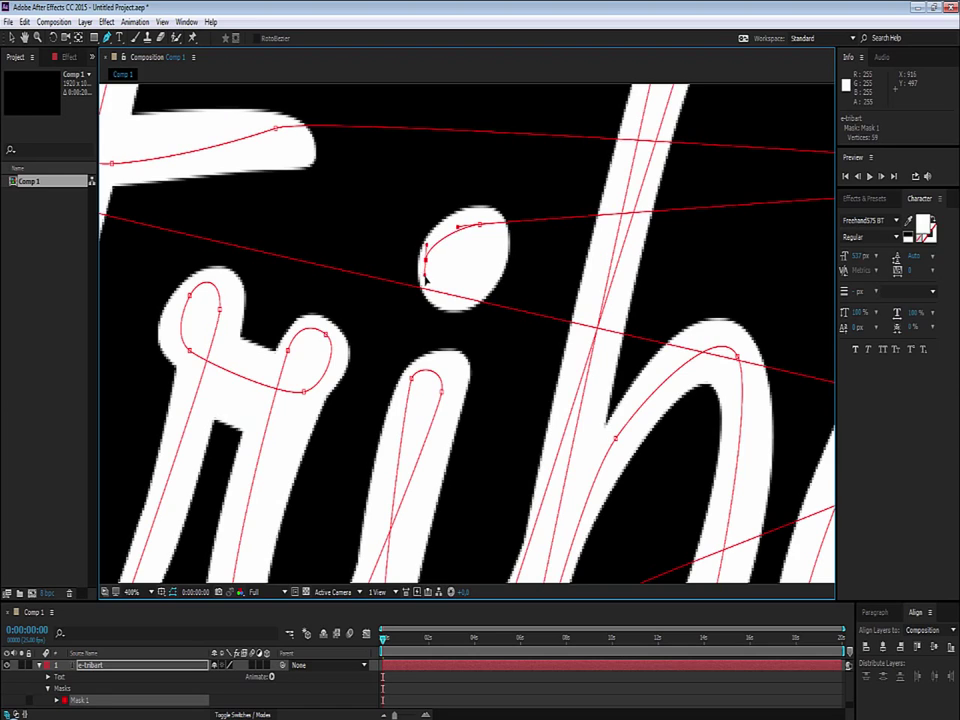
pyautogui.click(428, 290)
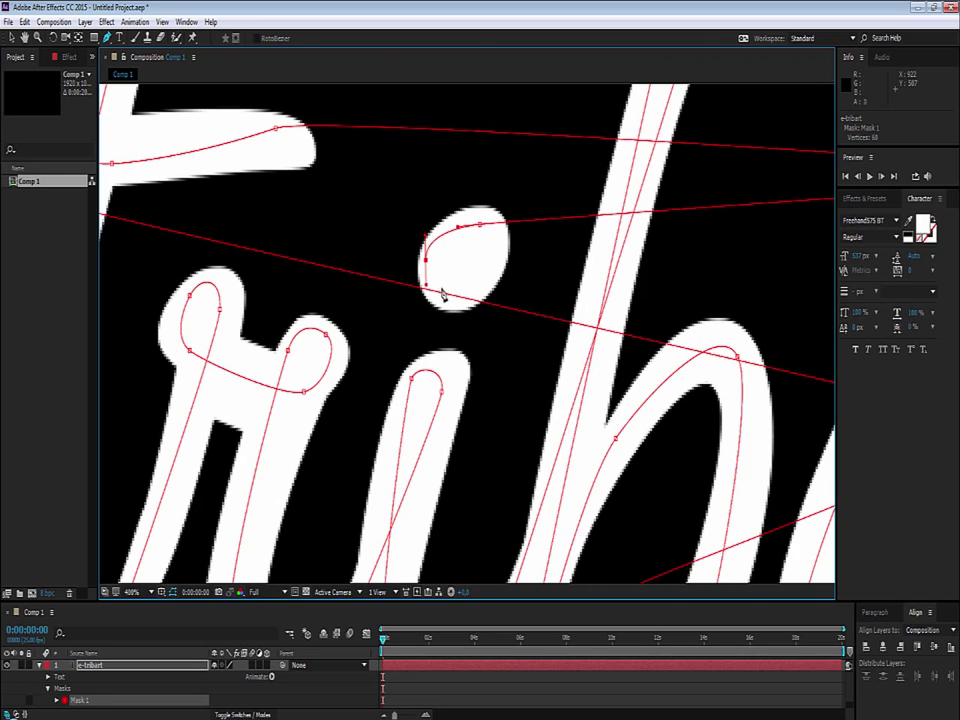
pyautogui.moveTo(449, 305); pyautogui.dragTo(452, 304)
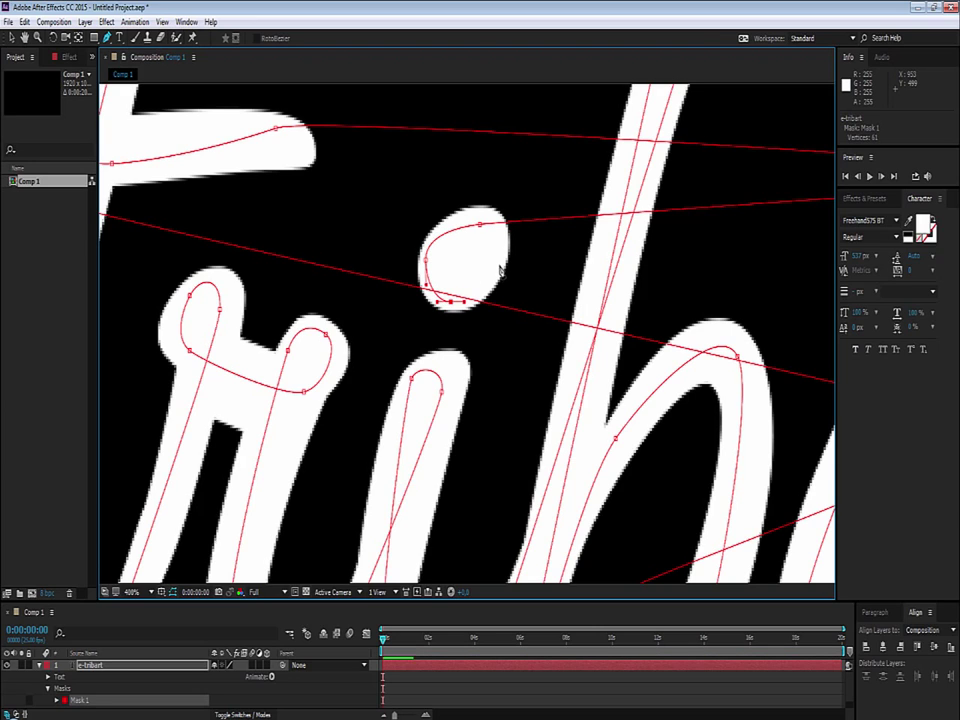
pyautogui.moveTo(494, 243)
pyautogui.mouseDown()
pyautogui.moveTo(487, 218)
pyautogui.moveTo(485, 228)
pyautogui.mouseUp()
pyautogui.click(475, 225)
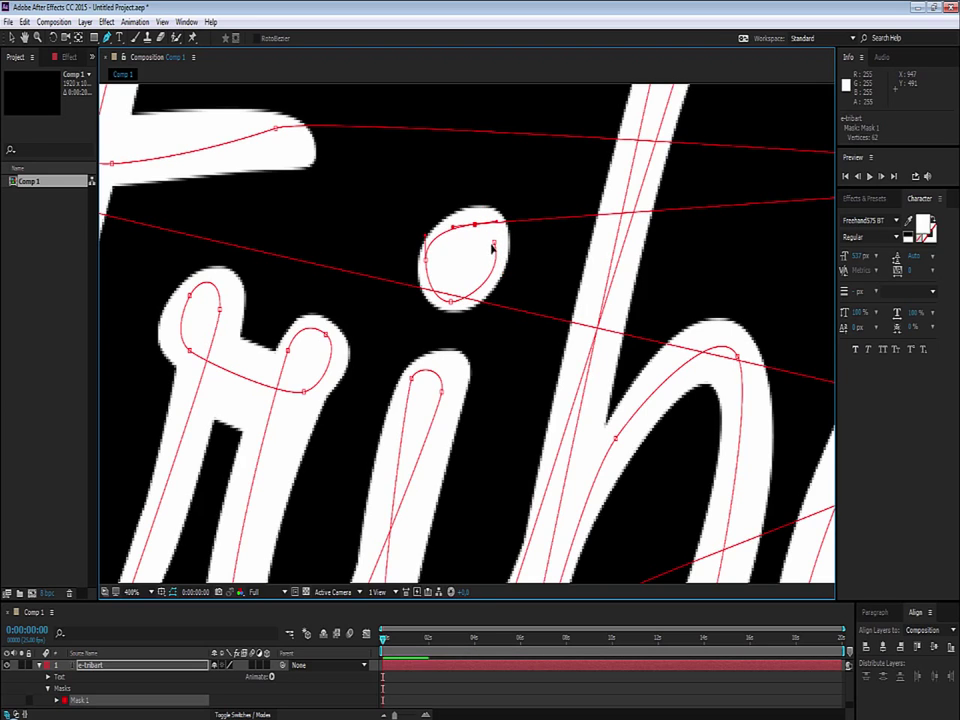
pyautogui.moveTo(485, 234)
pyautogui.mouseDown()
pyautogui.moveTo(459, 216)
pyautogui.moveTo(478, 240)
pyautogui.mouseUp()
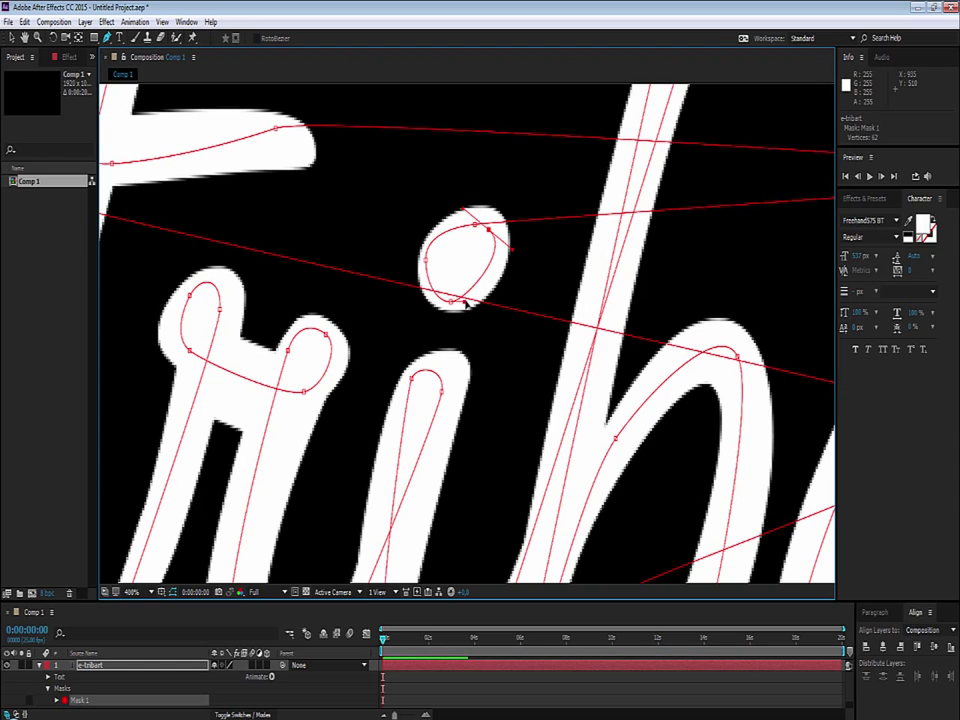
pyautogui.moveTo(461, 302)
pyautogui.mouseDown()
pyautogui.moveTo(484, 306)
pyautogui.moveTo(455, 303)
pyautogui.moveTo(456, 295)
pyautogui.mouseUp()
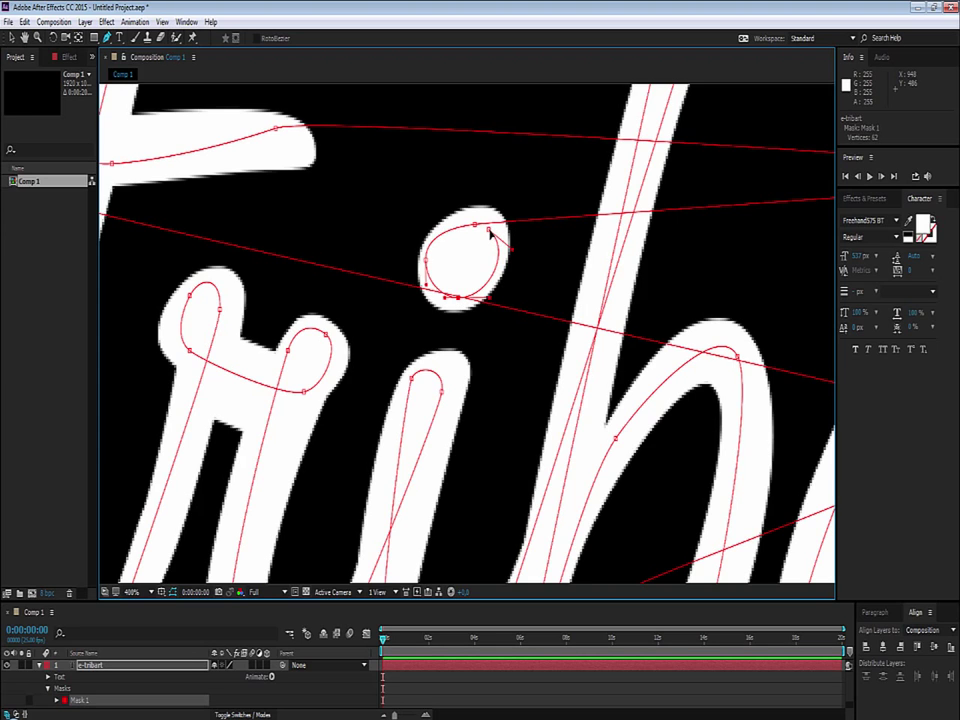
pyautogui.press(',')
pyautogui.press(',')
pyautogui.press(',')
pyautogui.press(',')
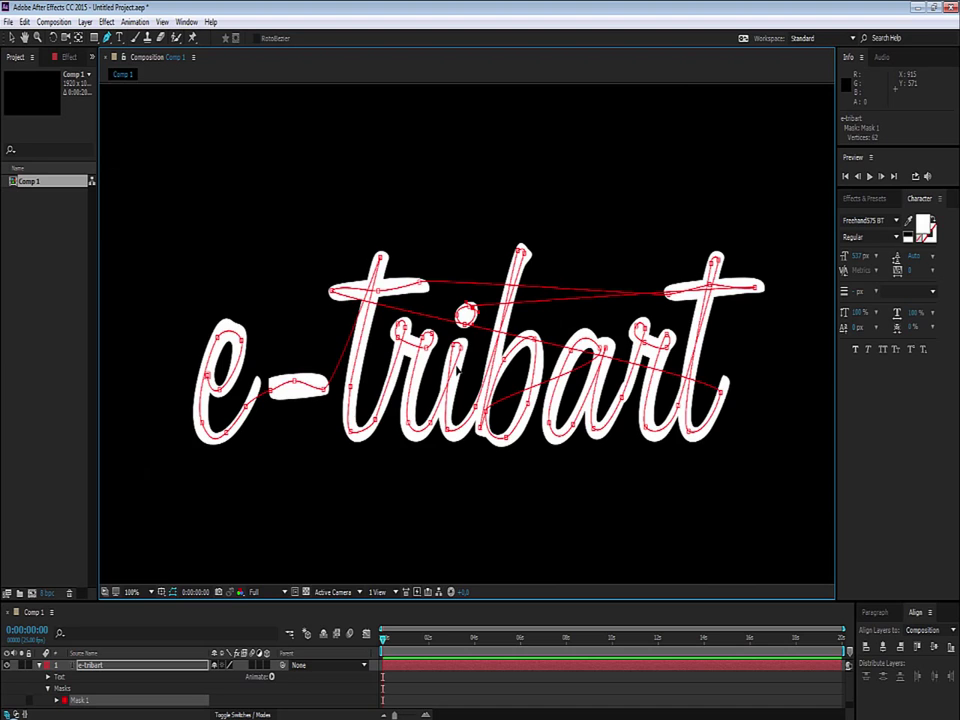
pyautogui.press(',')
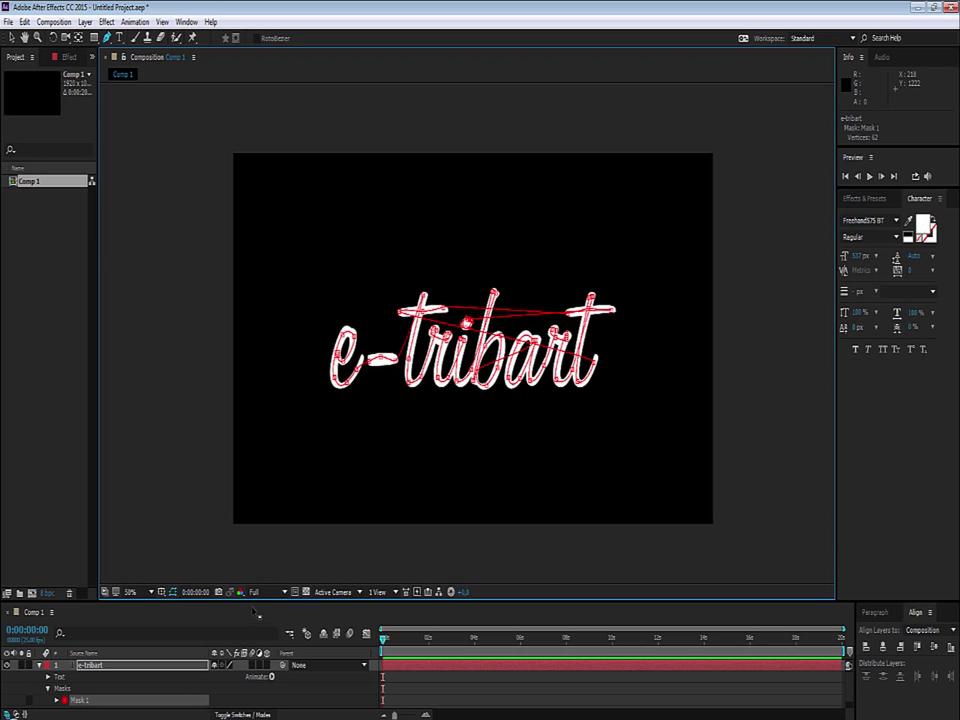
# Make the timeline taller, select Mask 1's Mask Path property, and widen the Project panel
pyautogui.moveTo(256, 604); pyautogui.dragTo(285, 420)
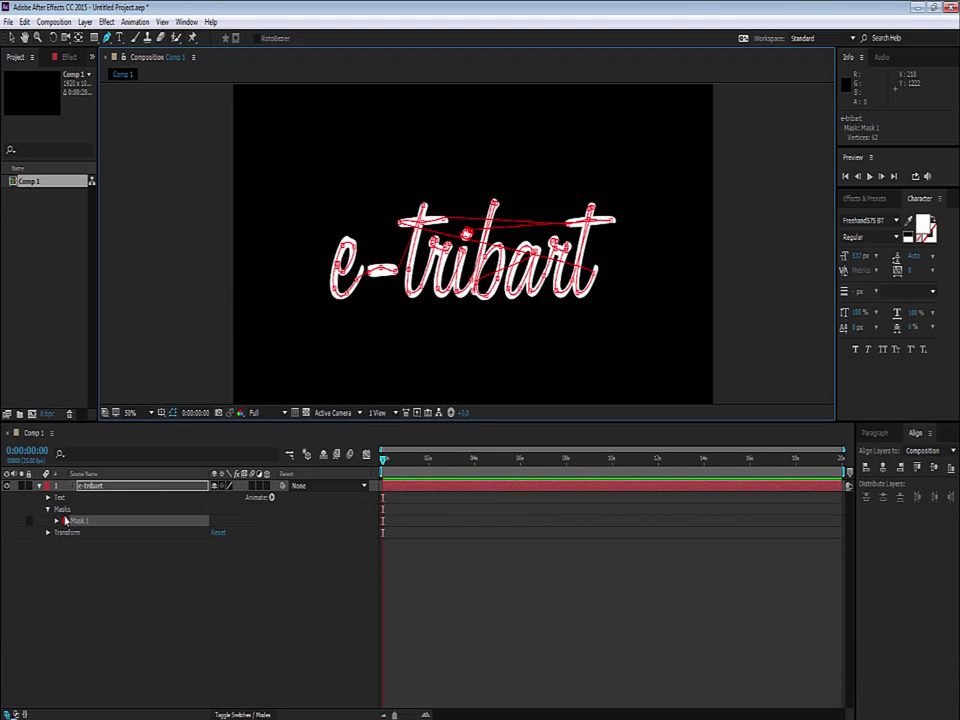
pyautogui.click(57, 521)
pyautogui.click(88, 533)
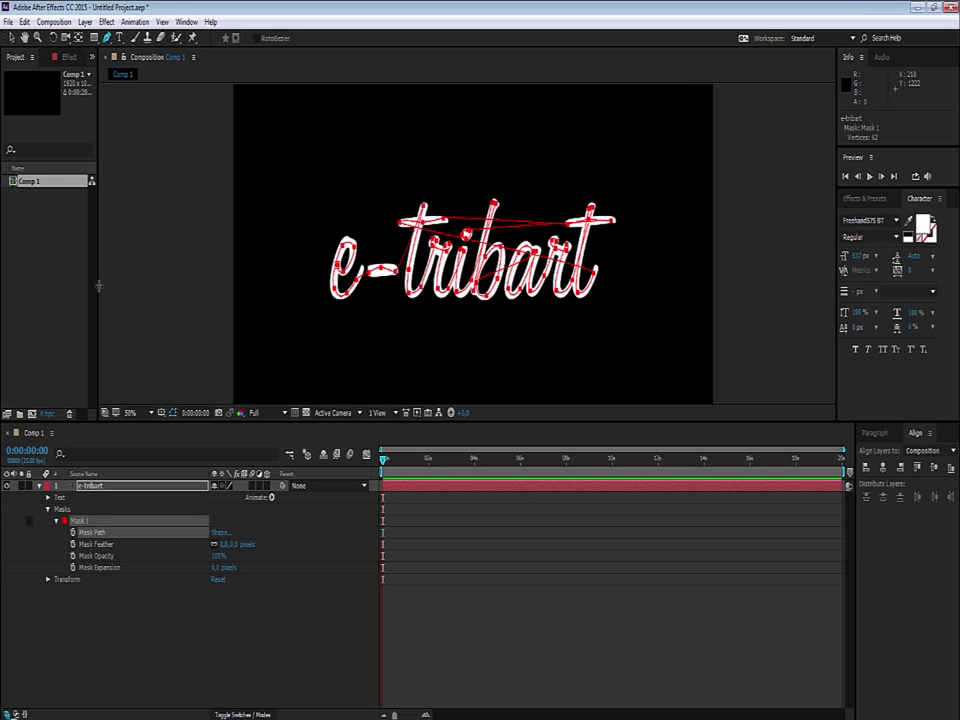
pyautogui.moveTo(97, 286)
pyautogui.mouseDown()
pyautogui.moveTo(213, 275)
pyautogui.moveTo(184, 260)
pyautogui.mouseUp()
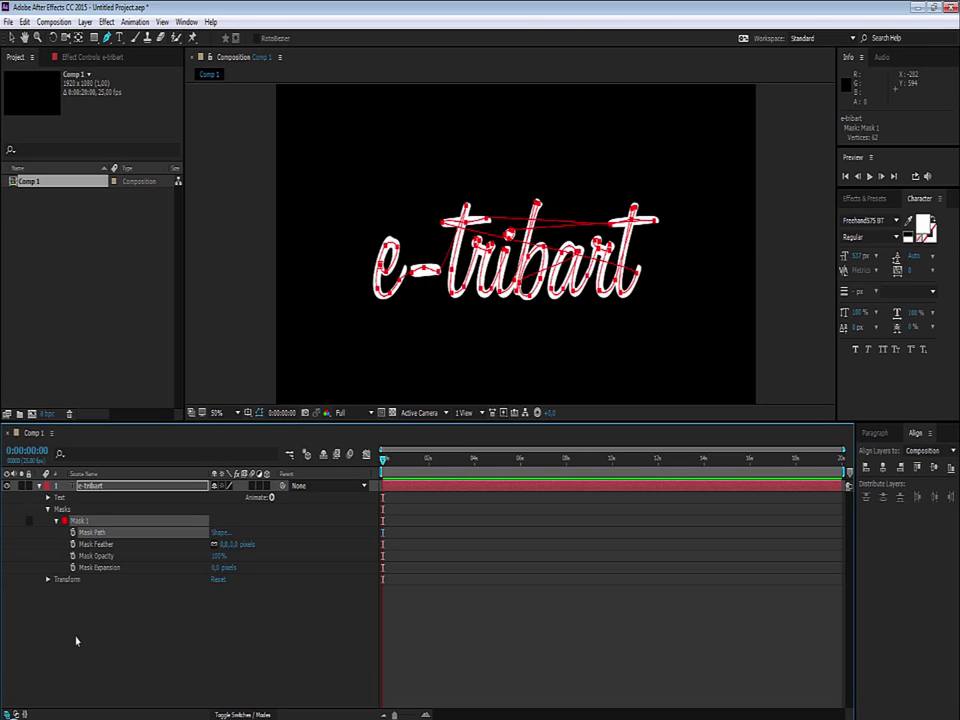
# Create a new light layer and set its colour to a soft light yellow
pyautogui.click(38, 485)
pyautogui.rightClick(104, 566)
pyautogui.moveTo(180, 569)
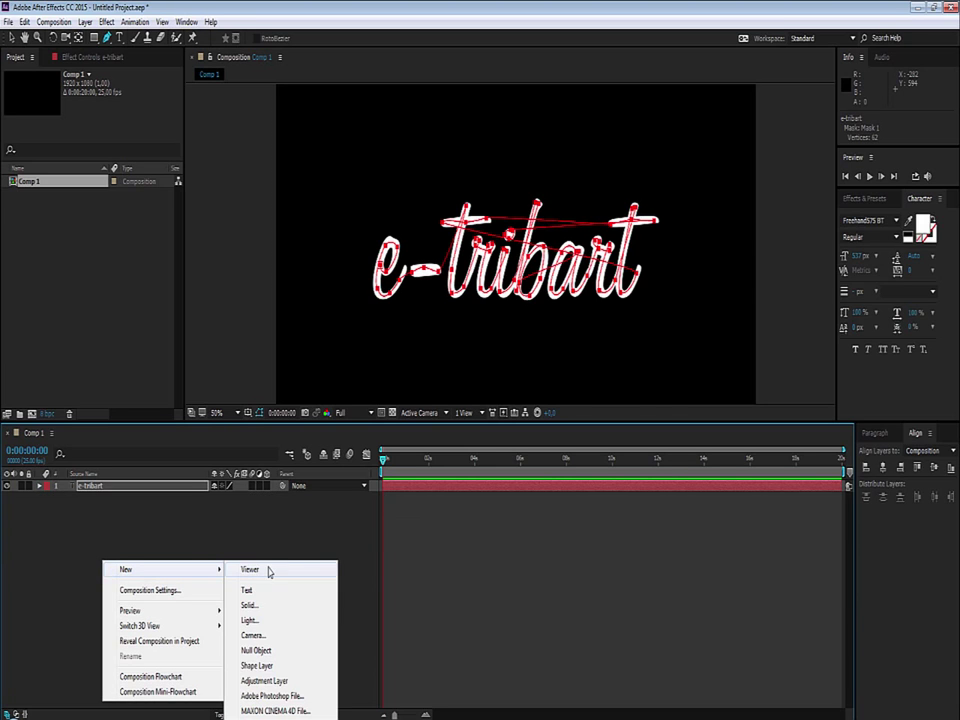
pyautogui.click(267, 621)
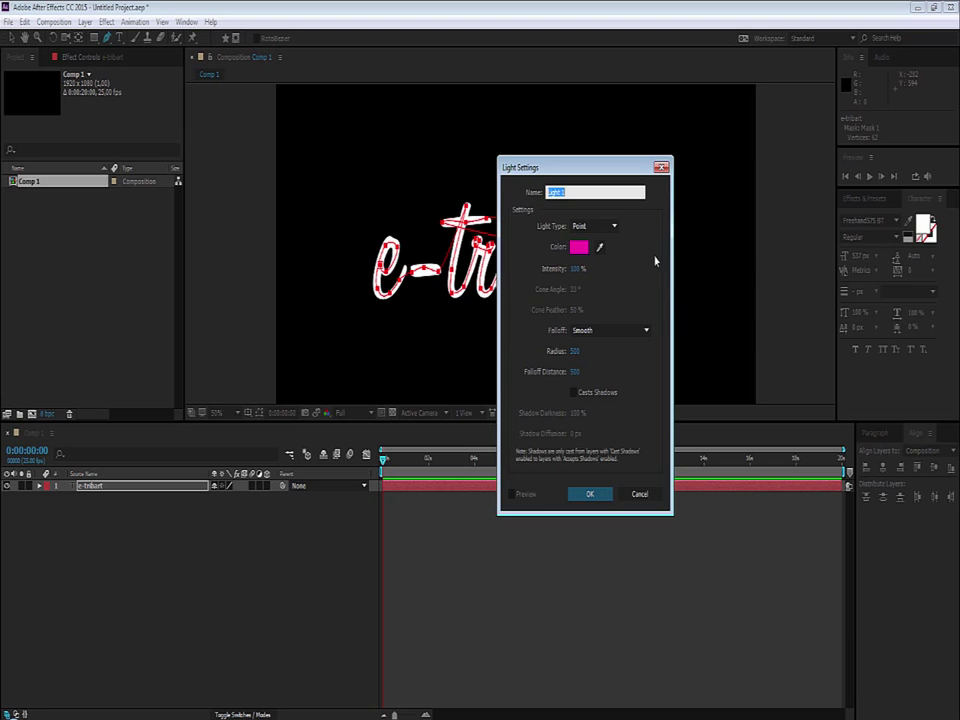
pyautogui.click(580, 248)
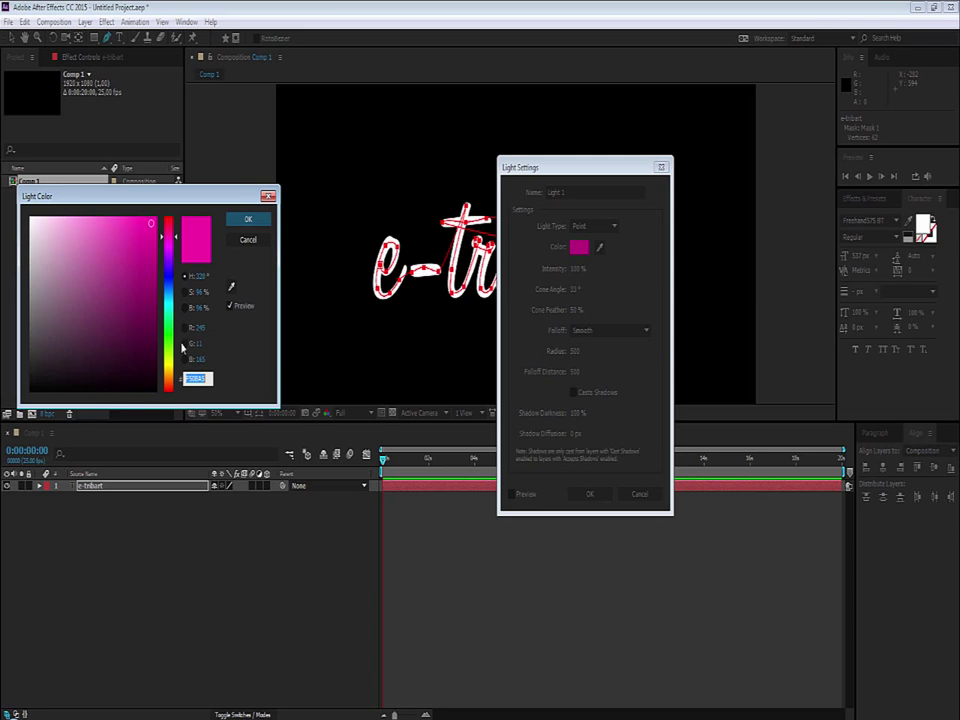
pyautogui.click(171, 371)
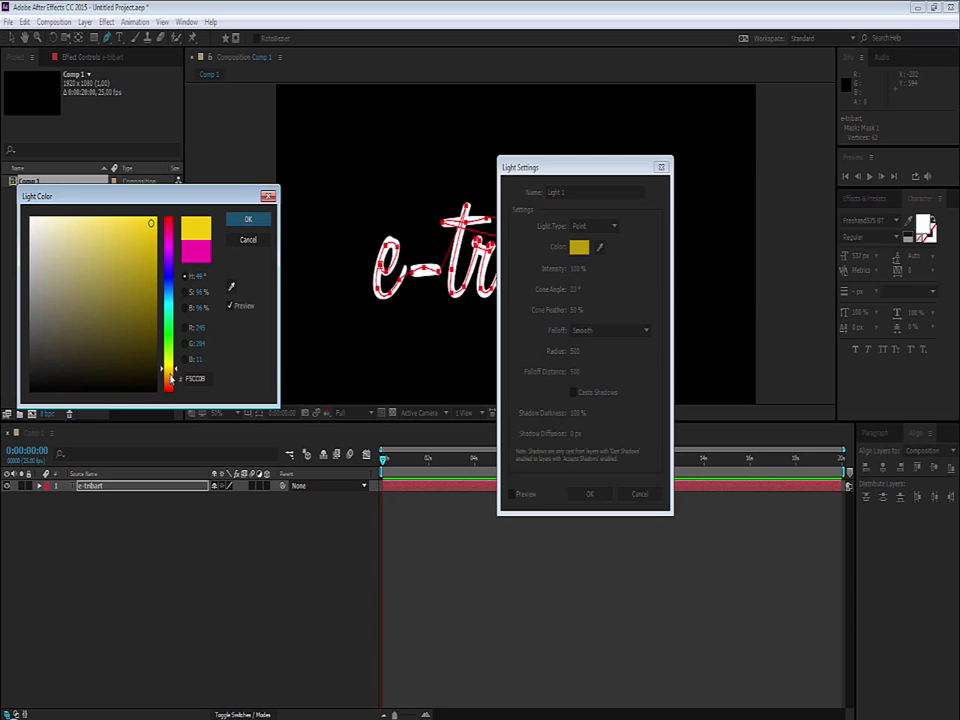
pyautogui.moveTo(171, 371); pyautogui.dragTo(171, 374)
pyautogui.moveTo(148, 224); pyautogui.dragTo(131, 220)
pyautogui.click(247, 218)
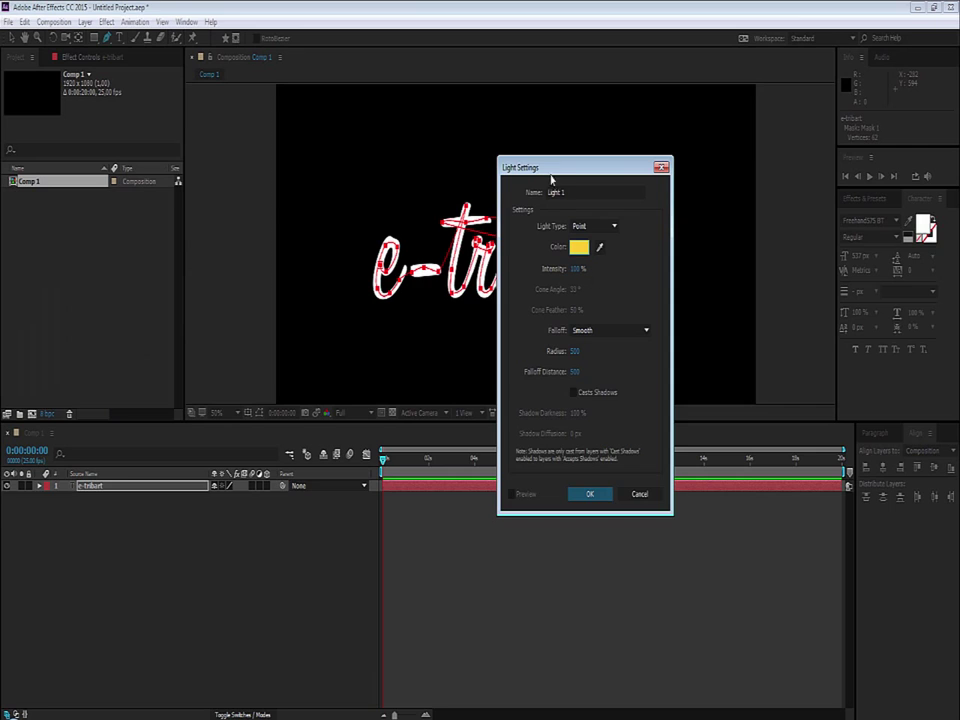
# Name the light Emitter_Lightpainting and confirm the Light Settings
pyautogui.click(573, 192)
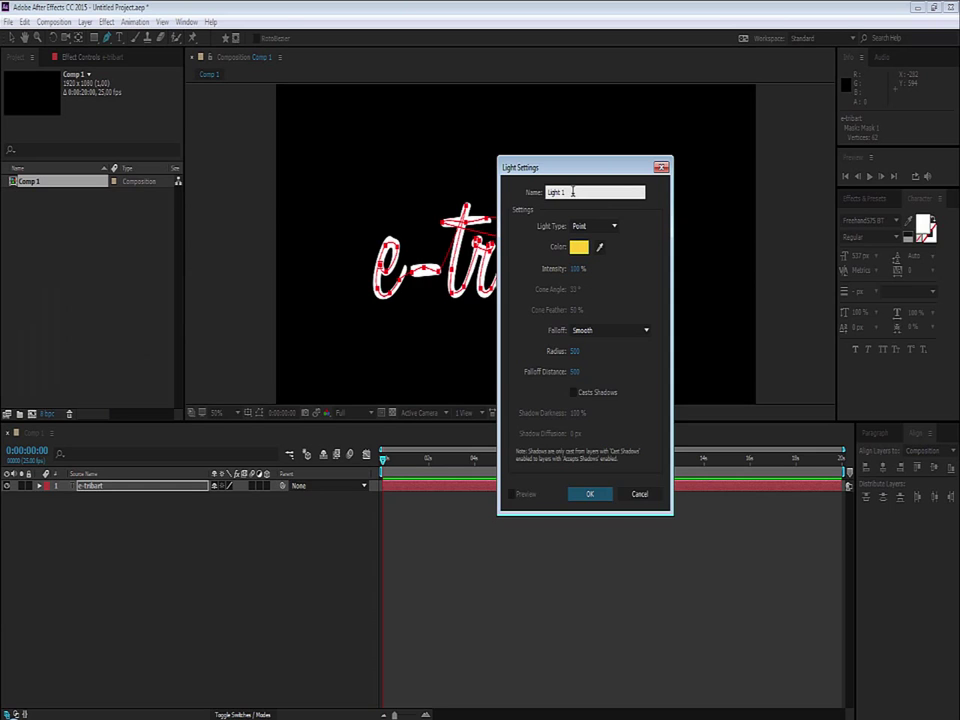
pyautogui.tripleClick(573, 192)
pyautogui.write('e')
pyautogui.write('itter')
pyautogui.write('ightpoint')
pyautogui.write('ing')
pyautogui.click(588, 494)
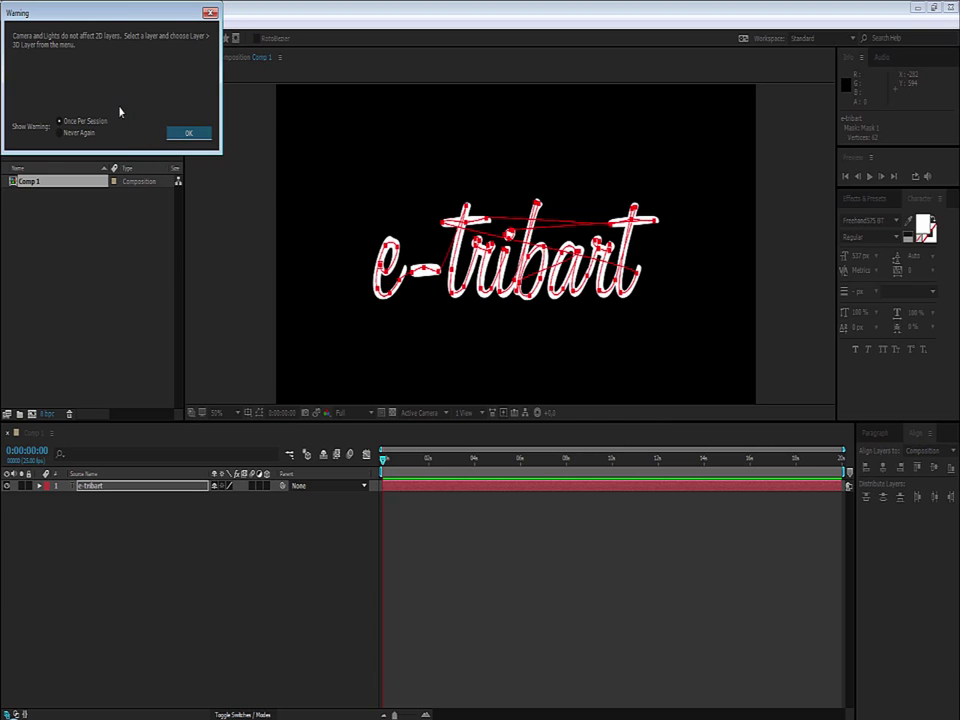
# Dismiss the 2D-layer warning so Emitter_Lightpainting lands above the e-tribart layer
pyautogui.click(176, 137)
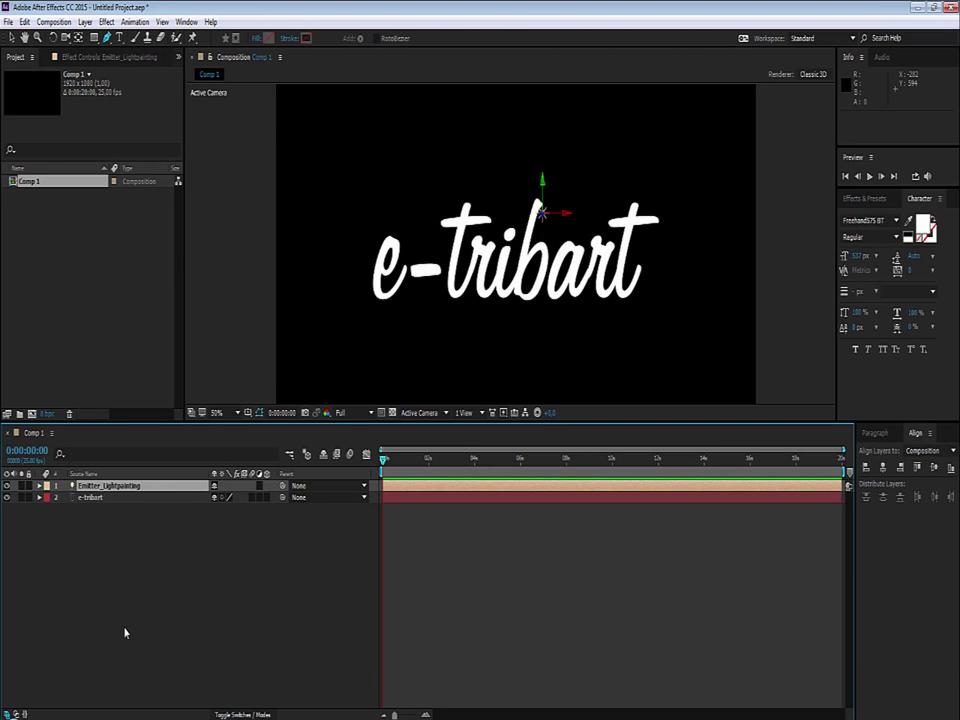
pyautogui.click(93, 500)
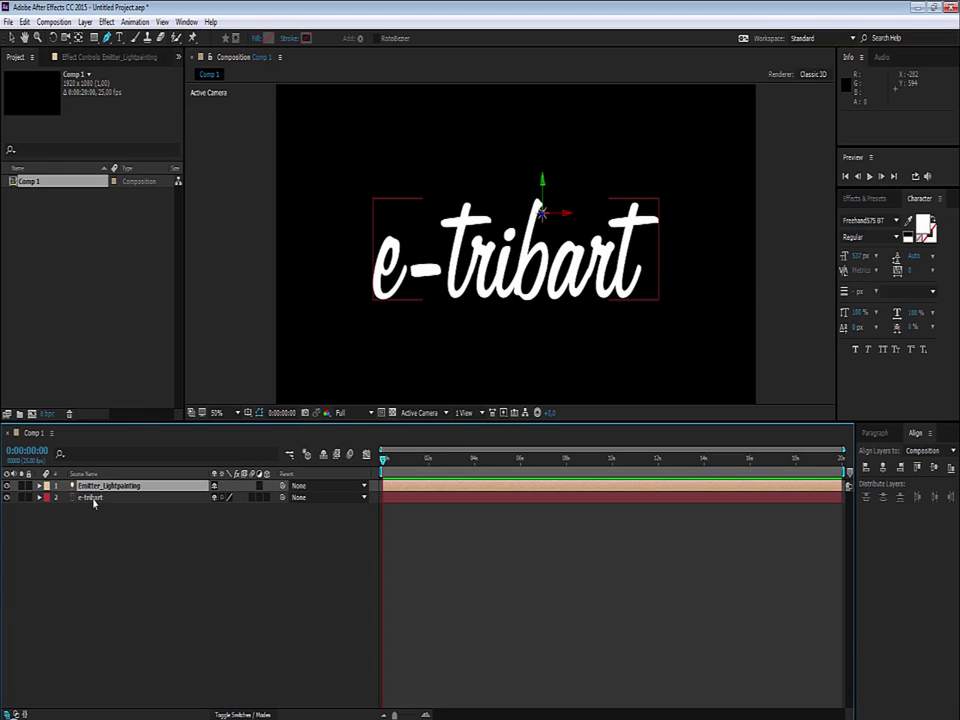
pyautogui.click(522, 220)
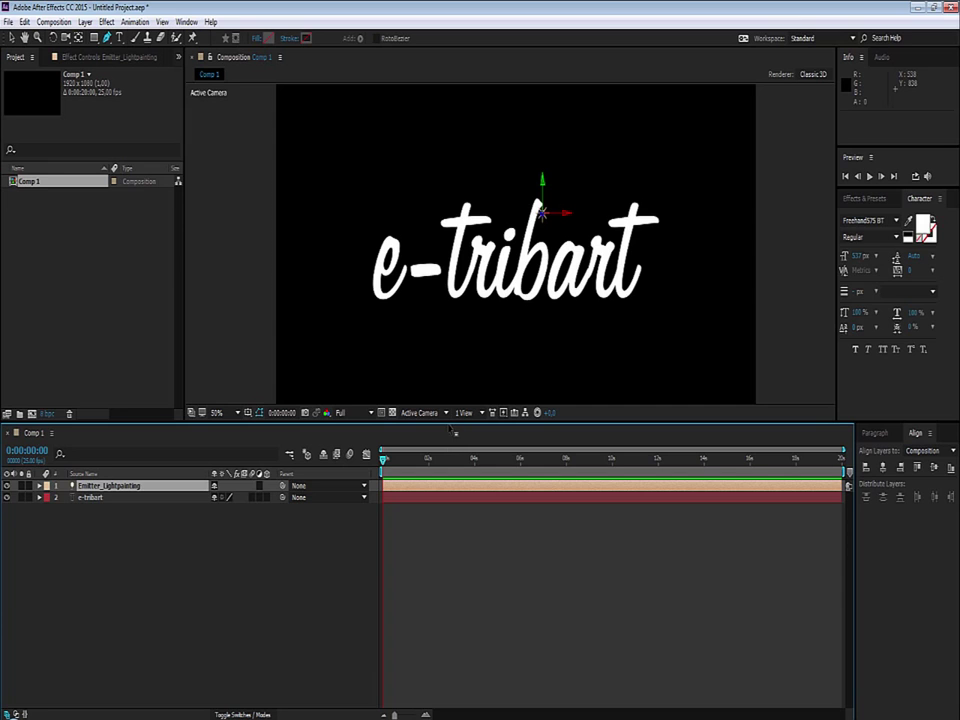
# Enlarge the composition panel, fit the view up to 100%, and switch to the Selection tool
pyautogui.moveTo(224, 425); pyautogui.dragTo(224, 533)
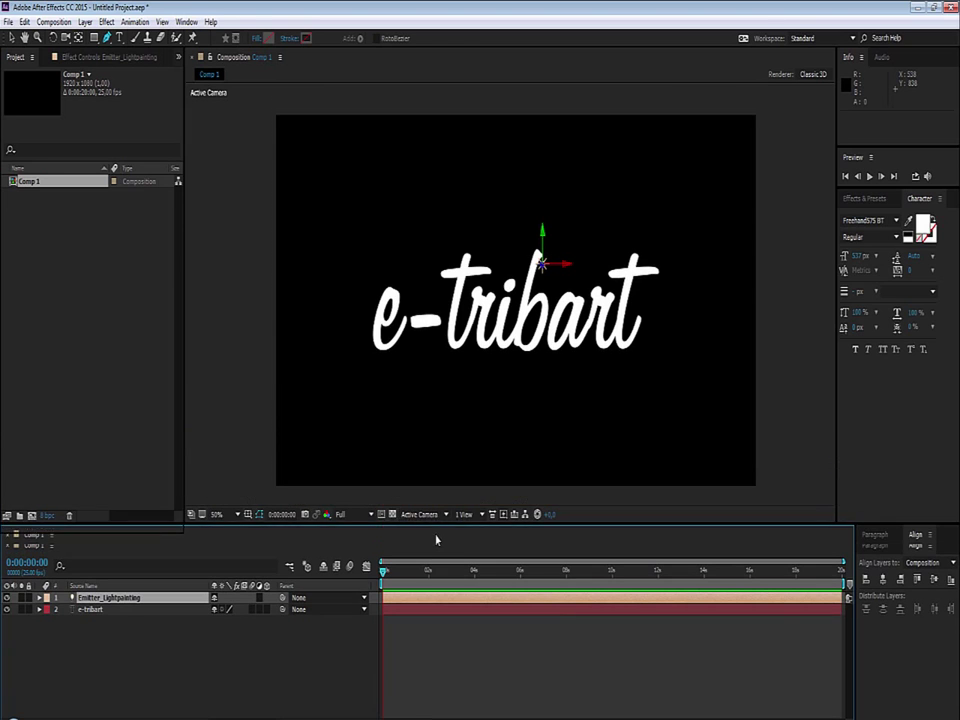
pyautogui.click(218, 524)
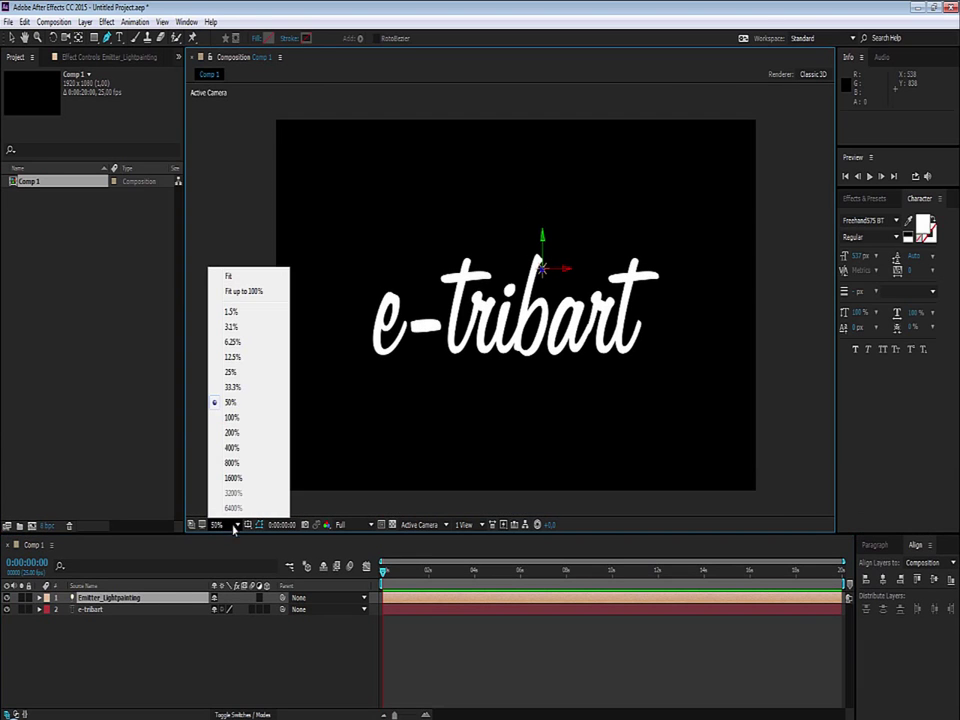
pyautogui.click(240, 289)
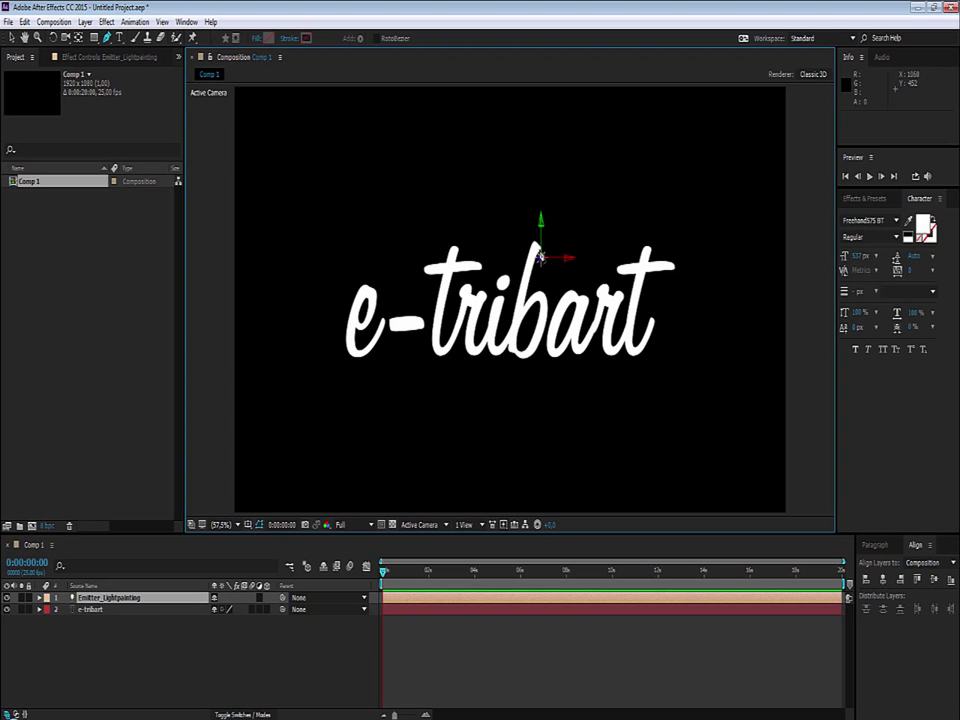
pyautogui.click(10, 36)
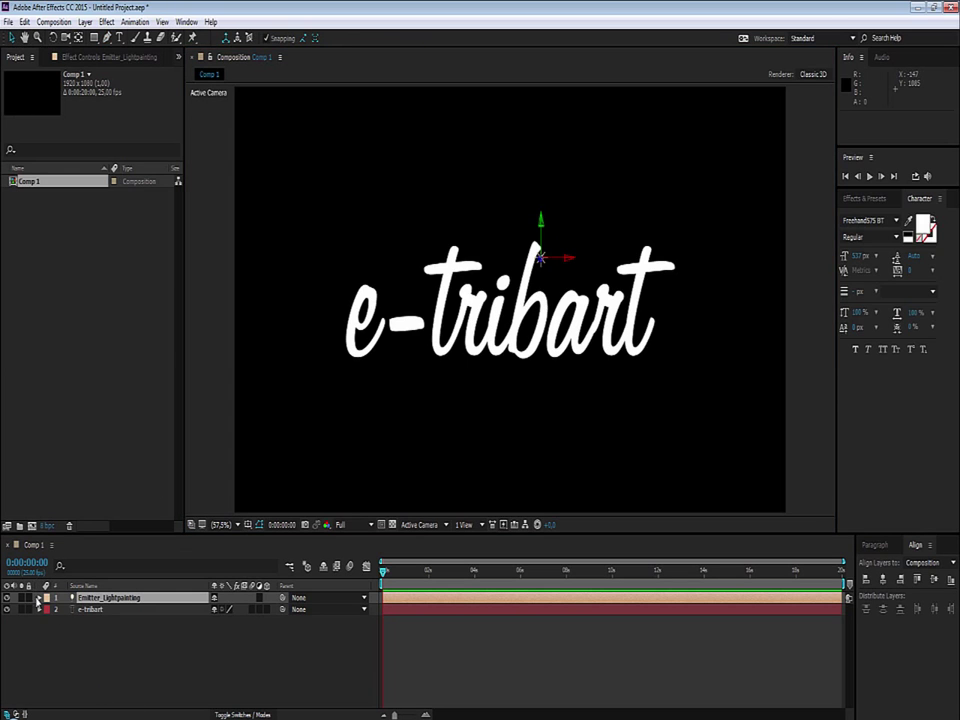
# Set Emitter_Lightpainting's Position Z to 0, giving 1040, 460, 0
pyautogui.click(39, 597)
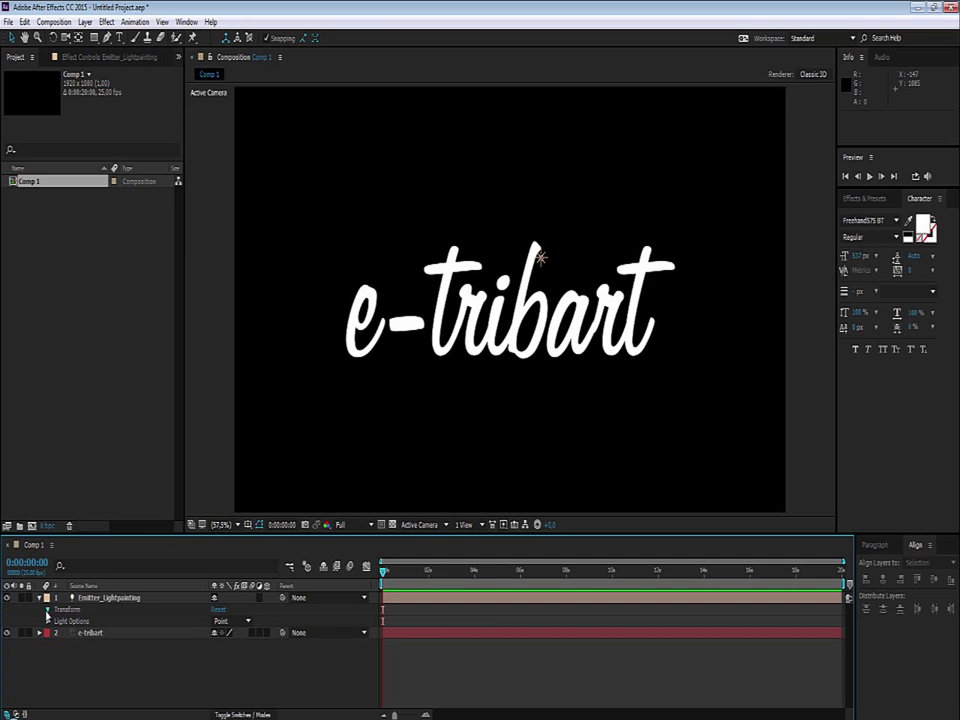
pyautogui.click(47, 609)
pyautogui.click(255, 621)
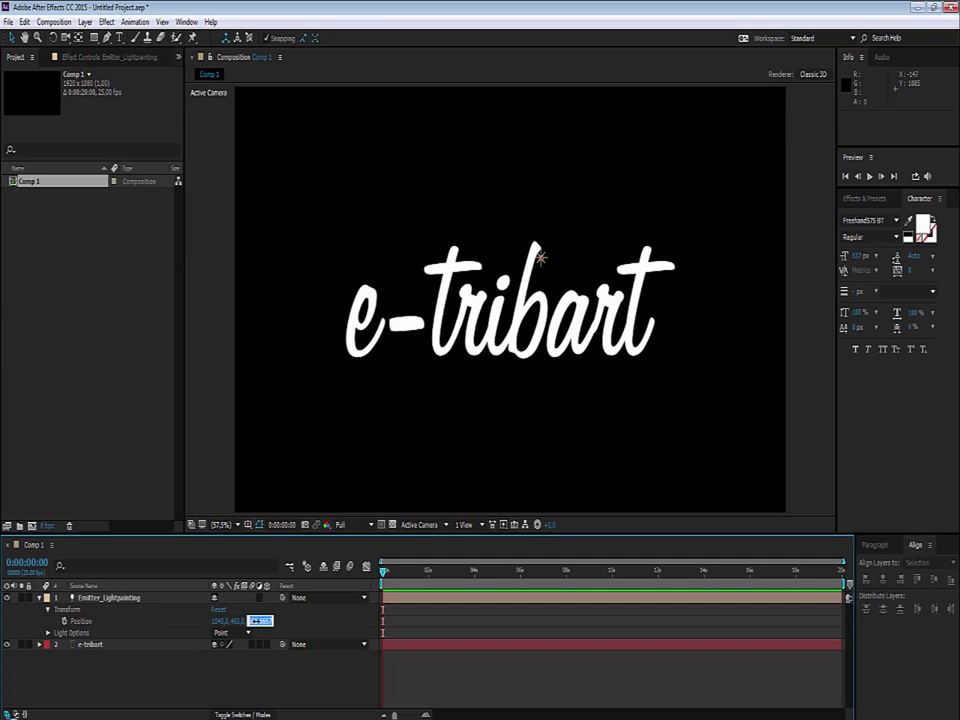
pyautogui.write('0')
pyautogui.press('Return')
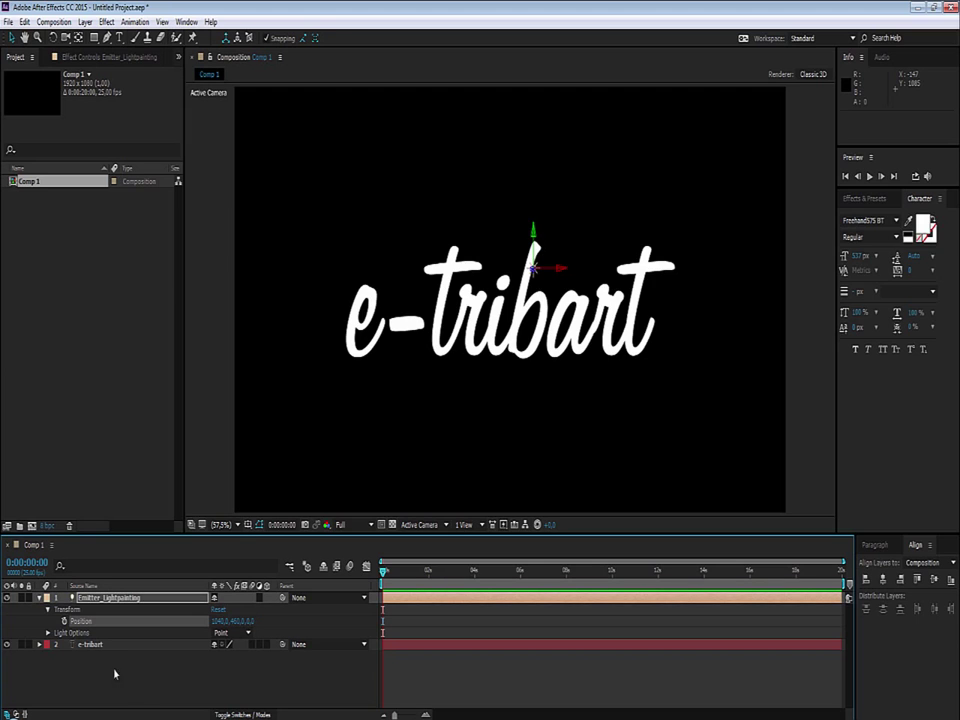
# Expand the e-tribart layer down to Masks > Mask 1 > Mask Path
pyautogui.click(55, 645)
pyautogui.click(38, 648)
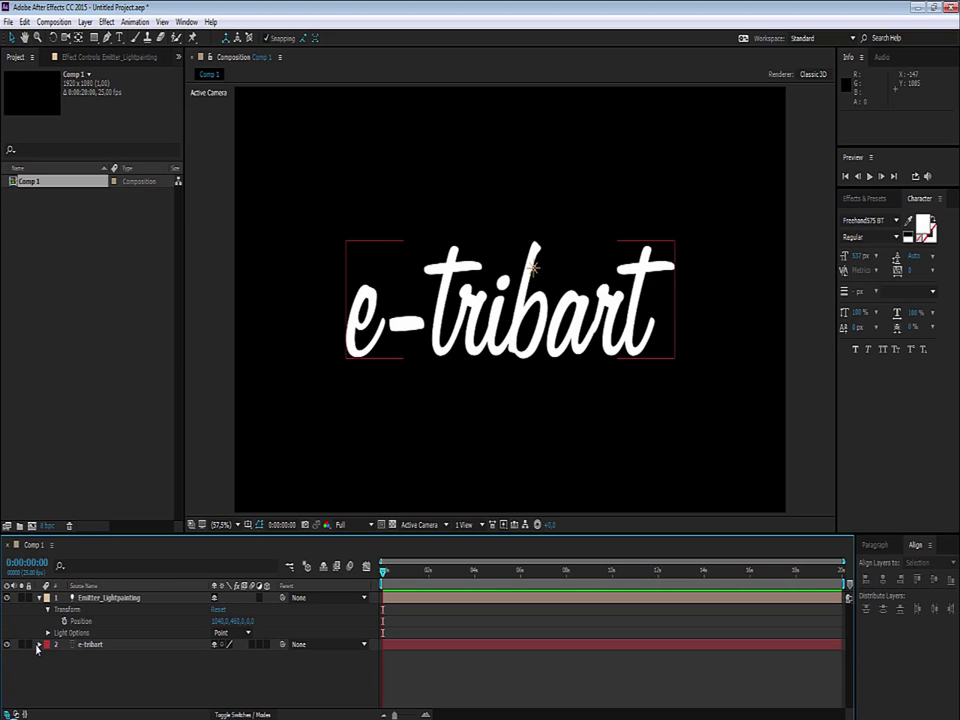
pyautogui.click(38, 646)
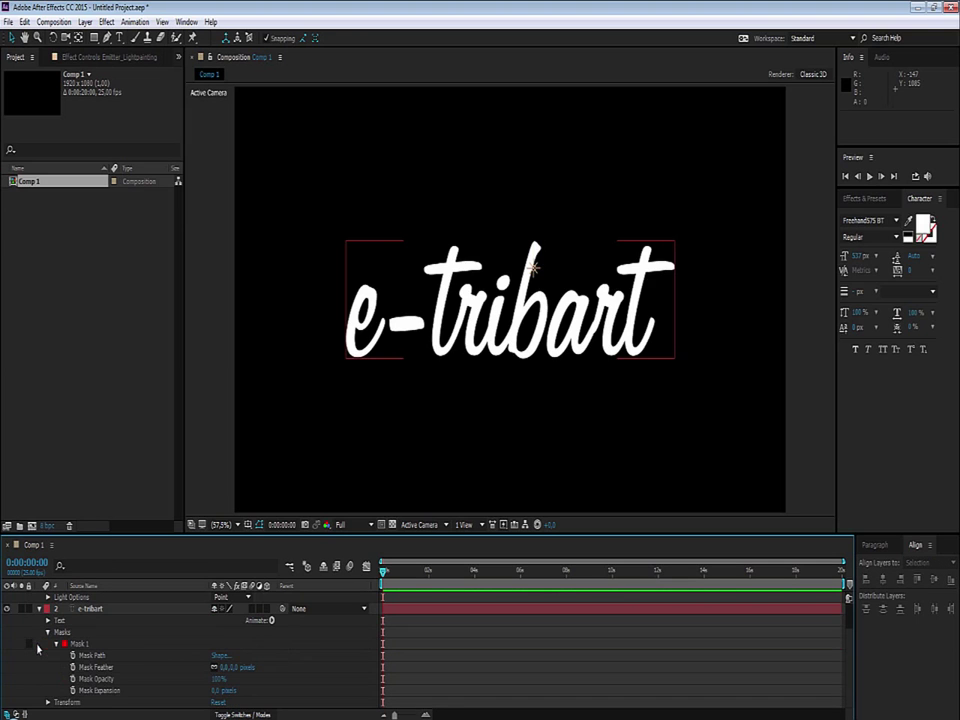
pyautogui.click(86, 656)
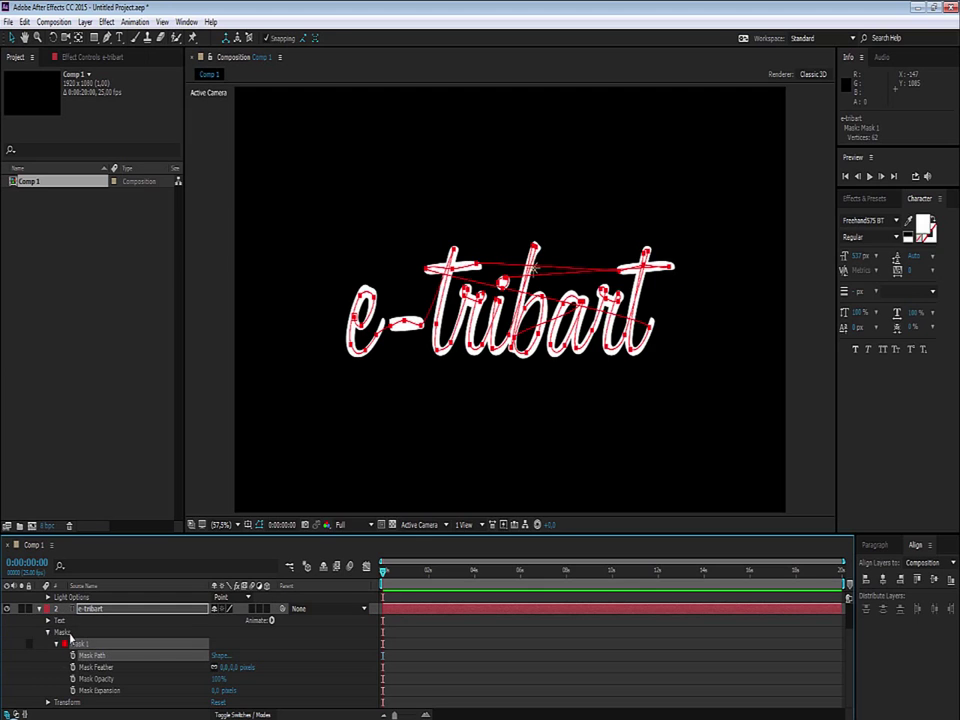
# Copy e-tribart's Mask 1 path and select Emitter_Lightpainting's Position property as the paste target
pyautogui.click(80, 645)
pyautogui.click(92, 657)
pyautogui.scroll(1, 70, 622)
pyautogui.click(80, 622)
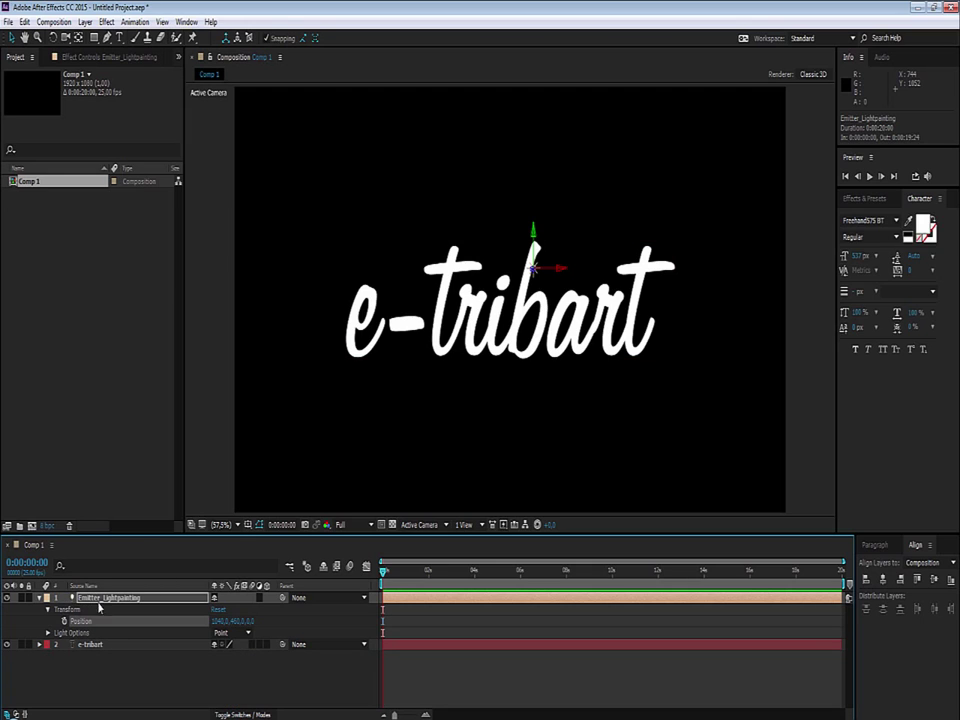
# Hide e-tribart and paste the mask path into the emitter's Position as keyframes, then scrub to check
pyautogui.click(42, 644)
pyautogui.click(7, 644)
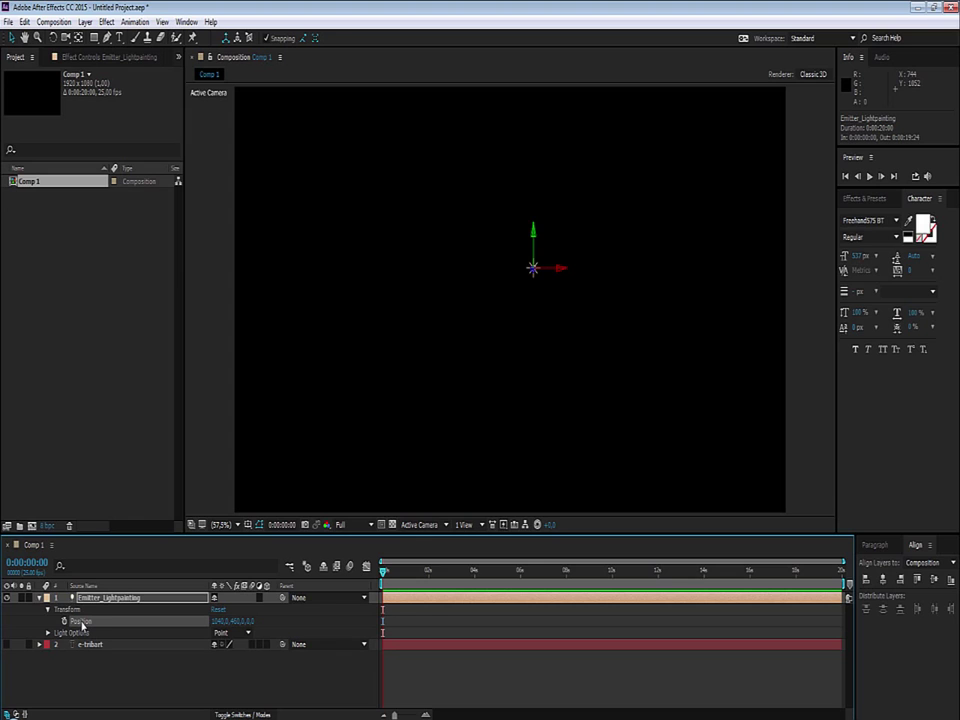
pyautogui.hotkey('ctrl', 'v')
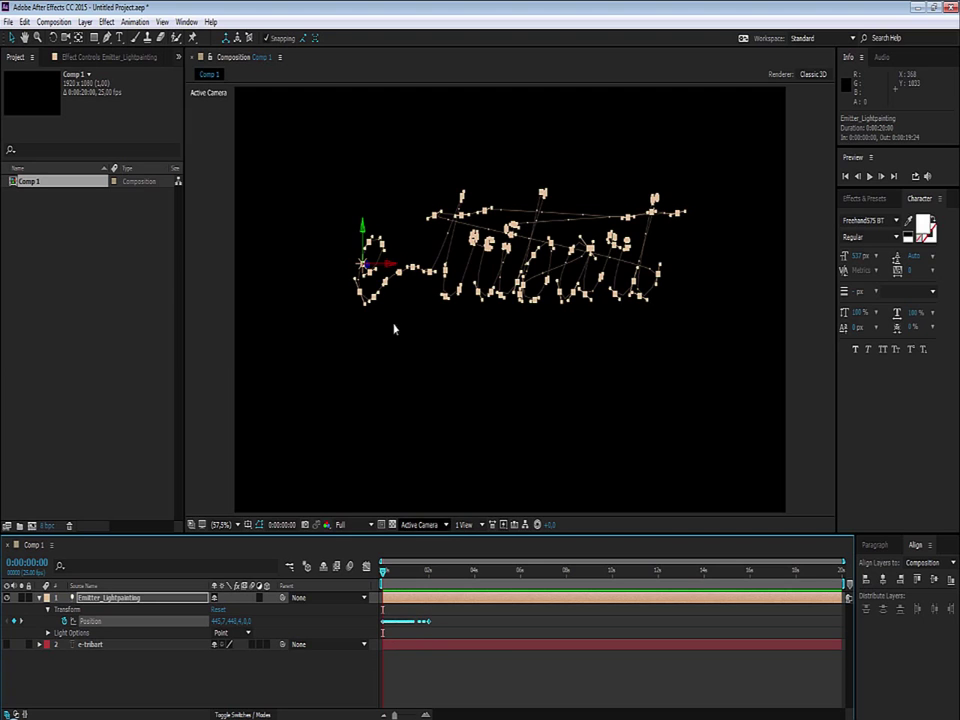
pyautogui.moveTo(383, 572)
pyautogui.mouseDown()
pyautogui.moveTo(417, 589)
pyautogui.moveTo(383, 590)
pyautogui.mouseUp()
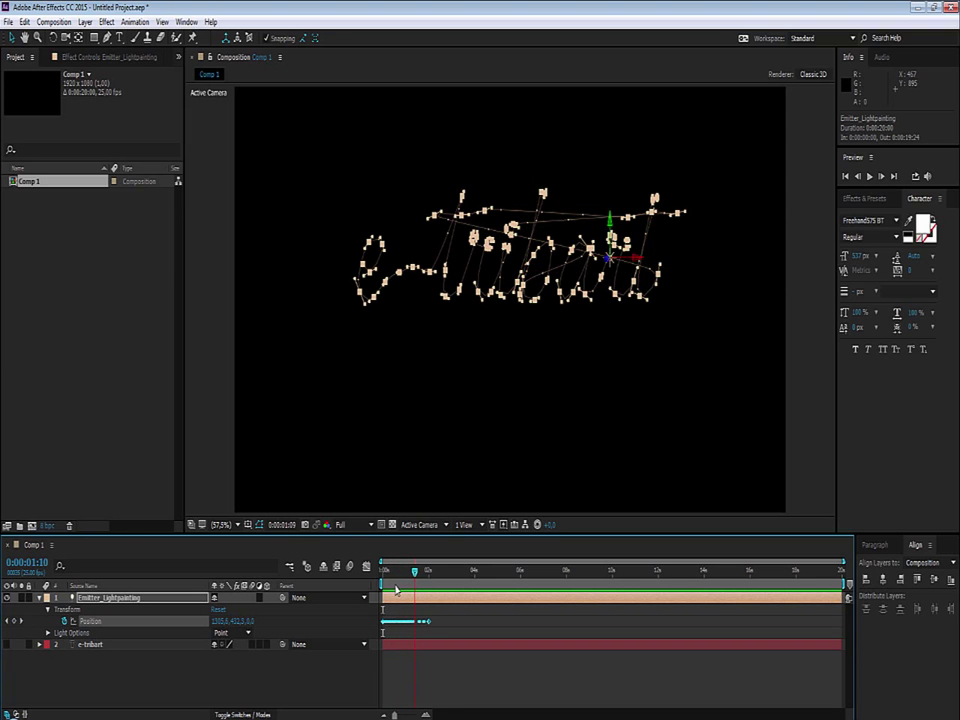
# Stretch the emitter's Position keyframes so the last one sits at about 0:00:07:24
pyautogui.click(430, 625)
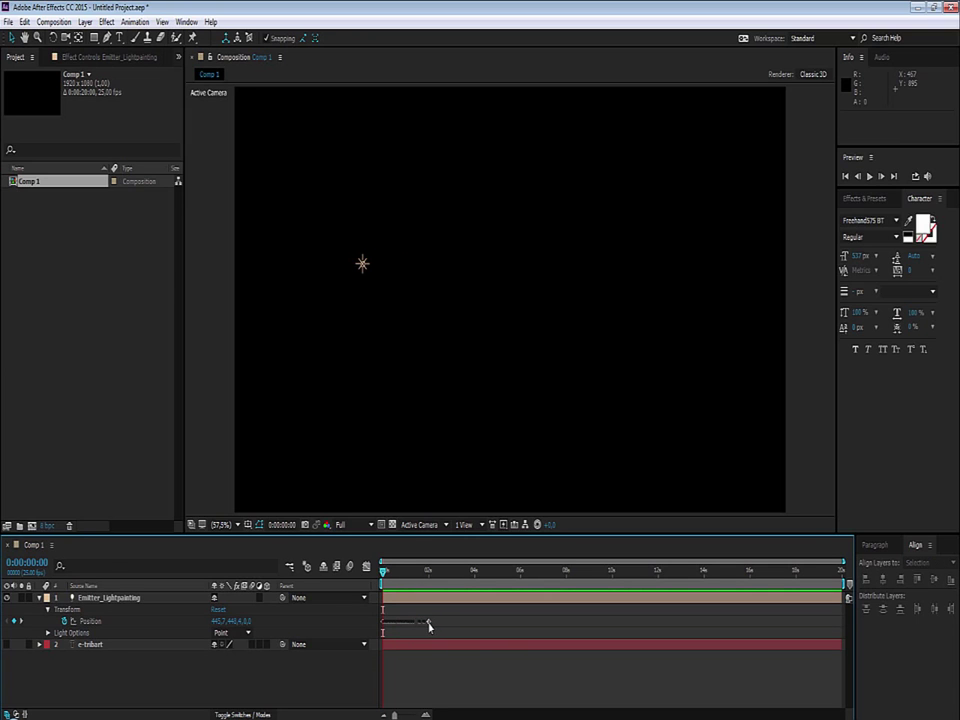
pyautogui.rightClick(428, 623)
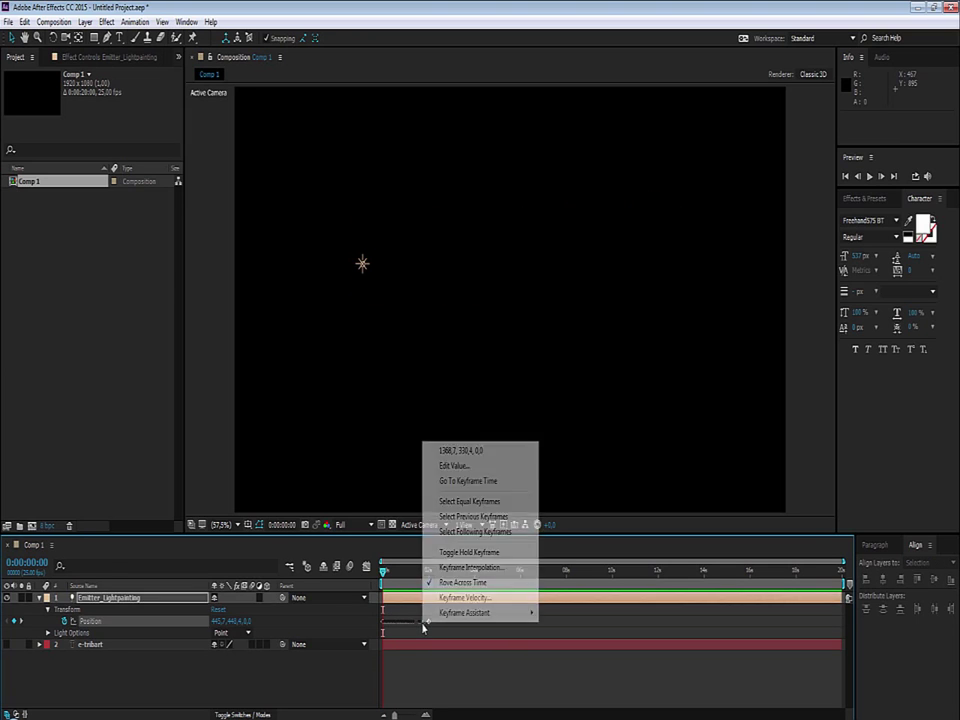
pyautogui.click(424, 628)
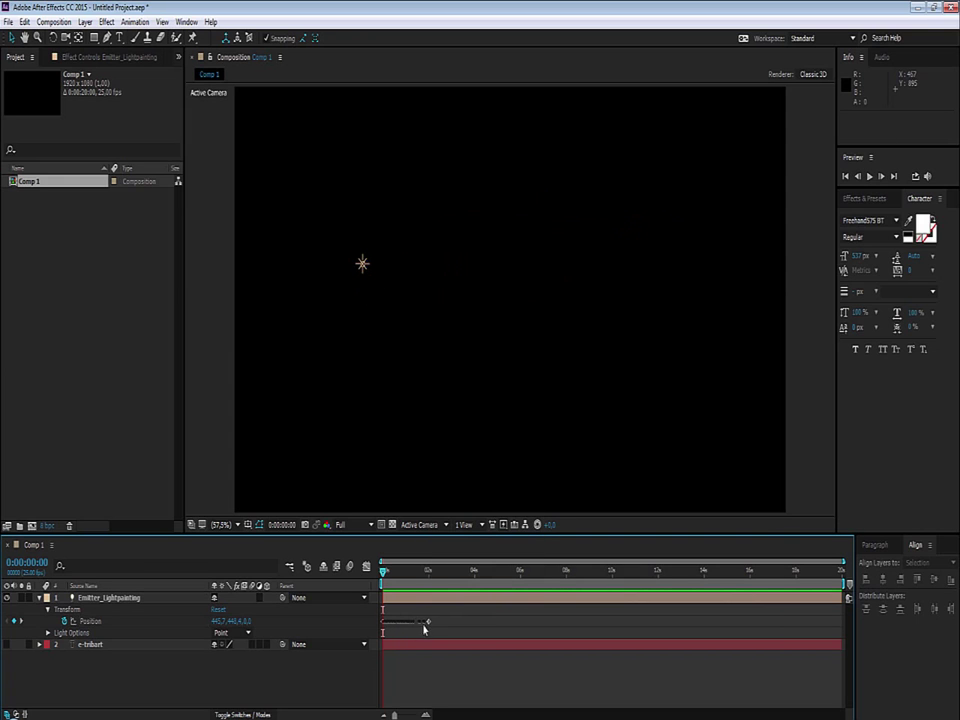
pyautogui.moveTo(428, 625)
pyautogui.mouseDown()
pyautogui.moveTo(682, 625)
pyautogui.moveTo(564, 619)
pyautogui.mouseUp()
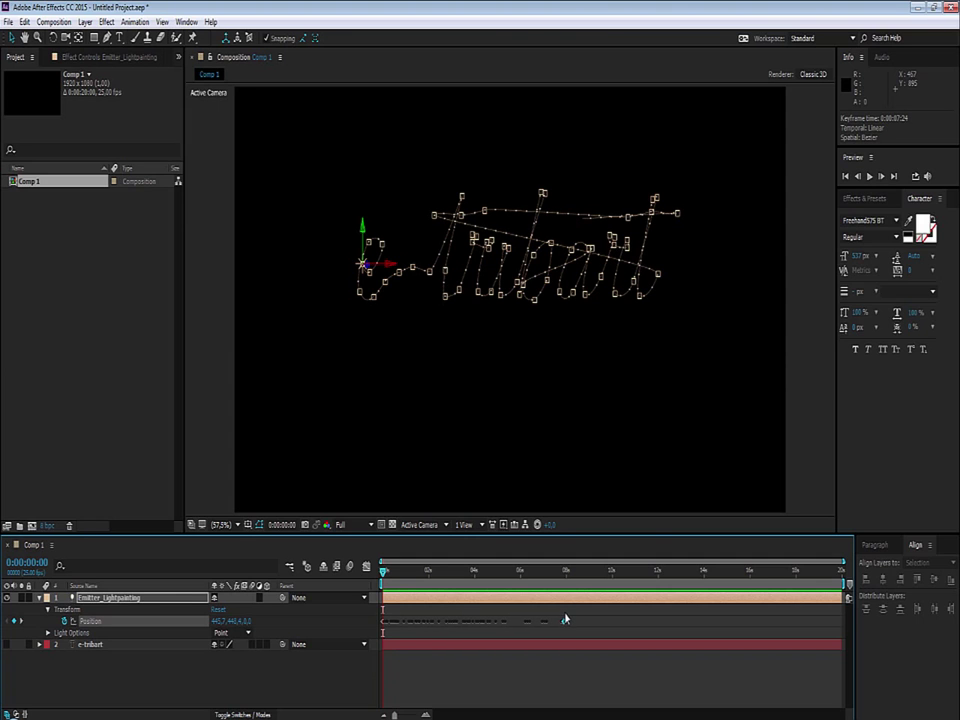
pyautogui.moveTo(566, 619); pyautogui.dragTo(503, 620)
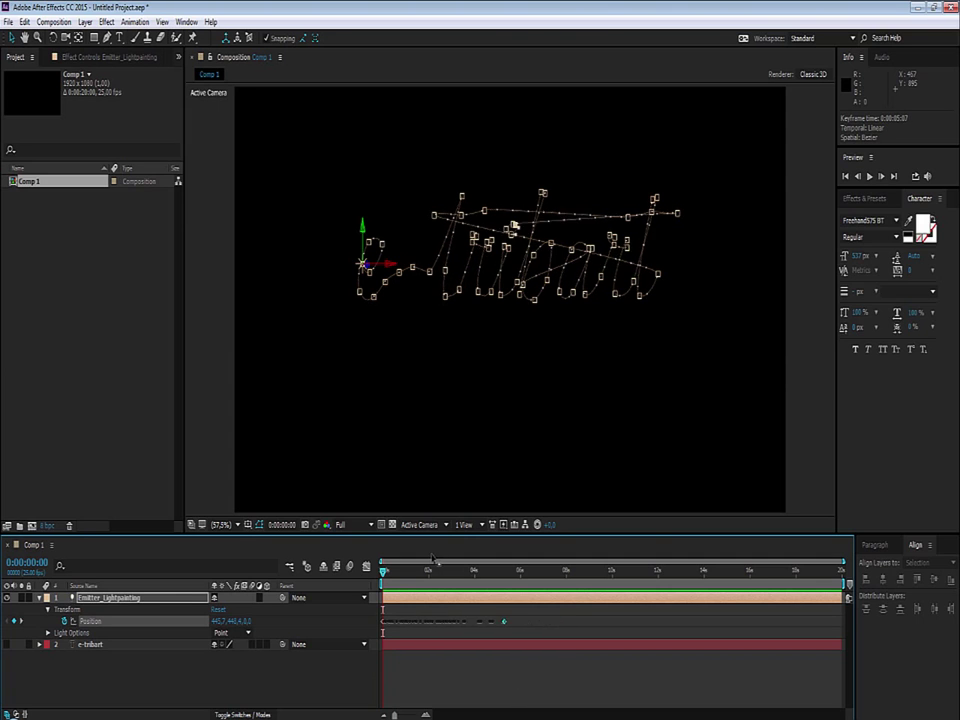
pyautogui.click(611, 621)
pyautogui.moveTo(504, 622); pyautogui.dragTo(568, 625)
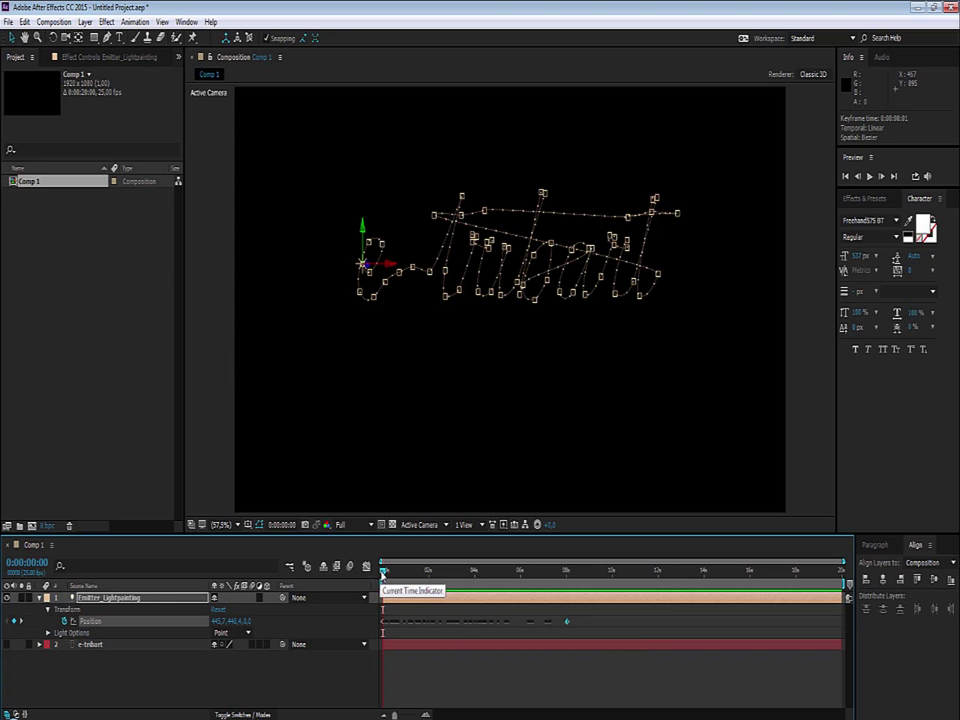
# Create a 1920×1080 comp-size black solid named Particular at the top of the layer stack
pyautogui.click(39, 597)
pyautogui.rightClick(82, 640)
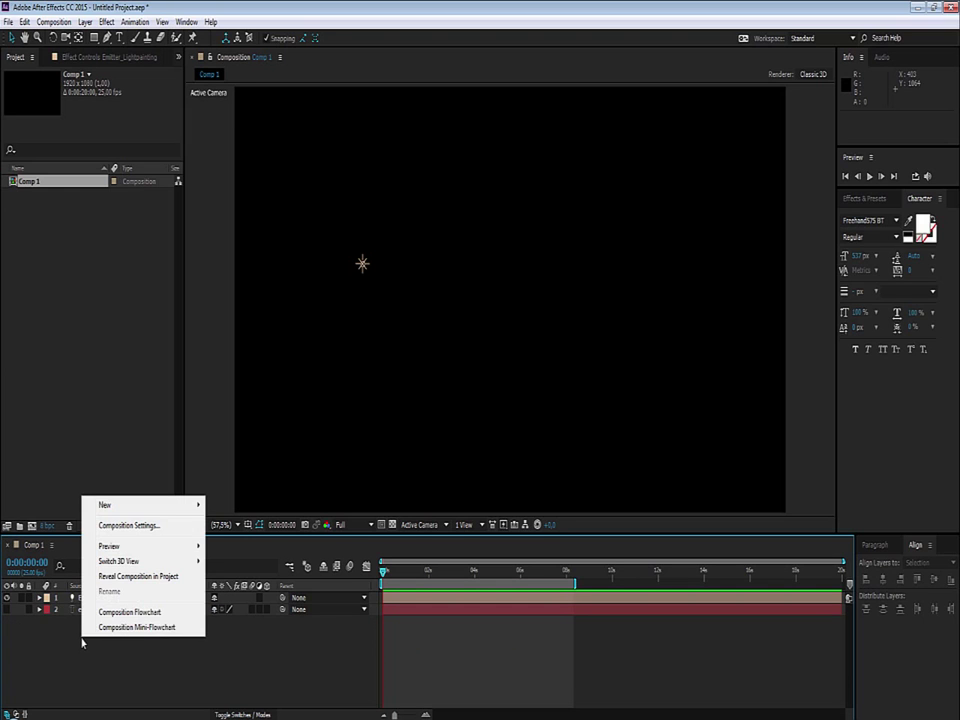
pyautogui.moveTo(131, 508)
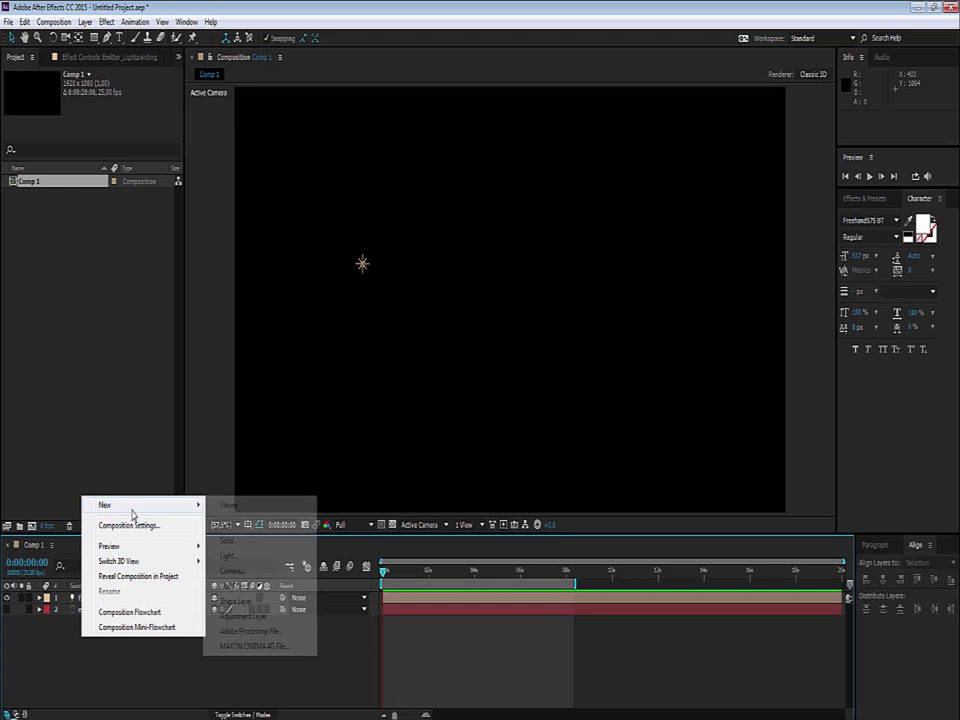
pyautogui.click(249, 543)
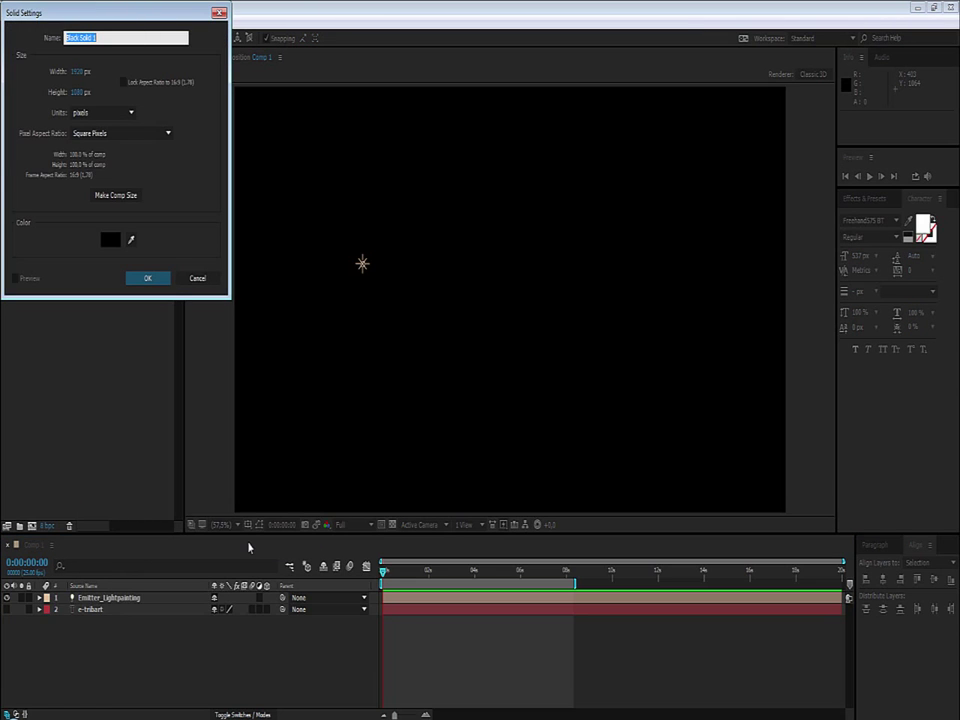
pyautogui.write('Particular')
pyautogui.click(117, 205)
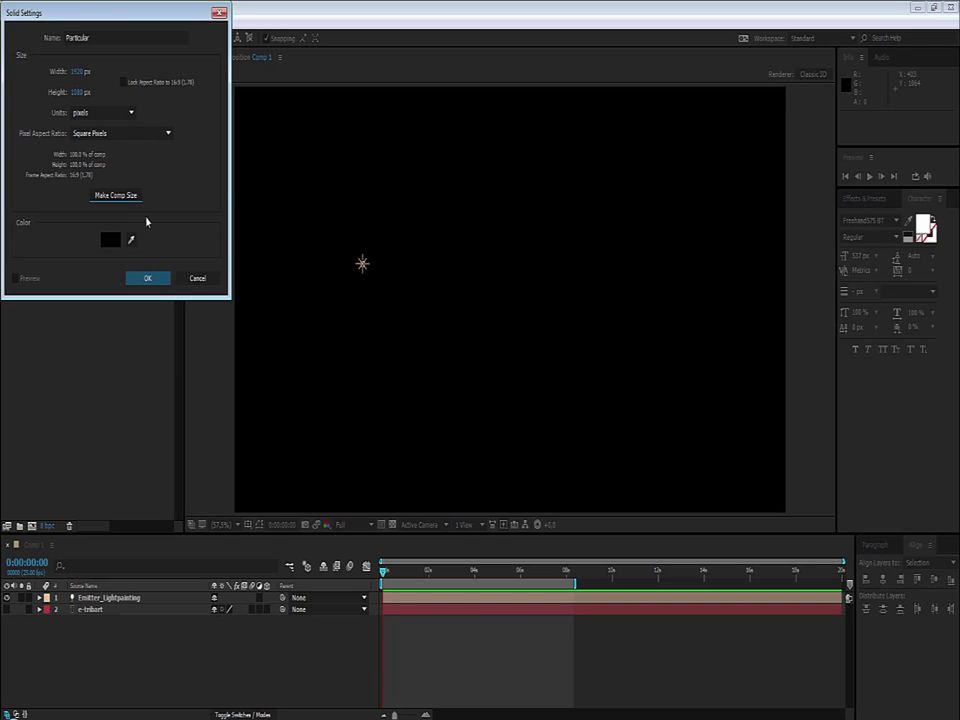
pyautogui.click(151, 280)
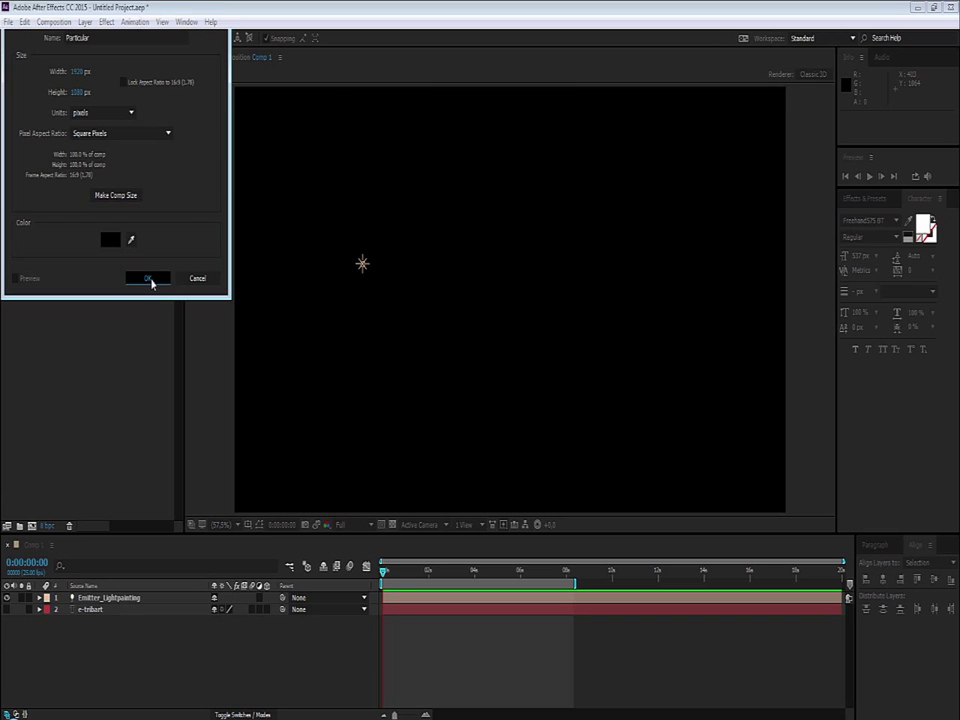
# Apply Trapcode Particular from Effects & Presets to the Particular solid and preview at 0:00:03:15
pyautogui.click(852, 199)
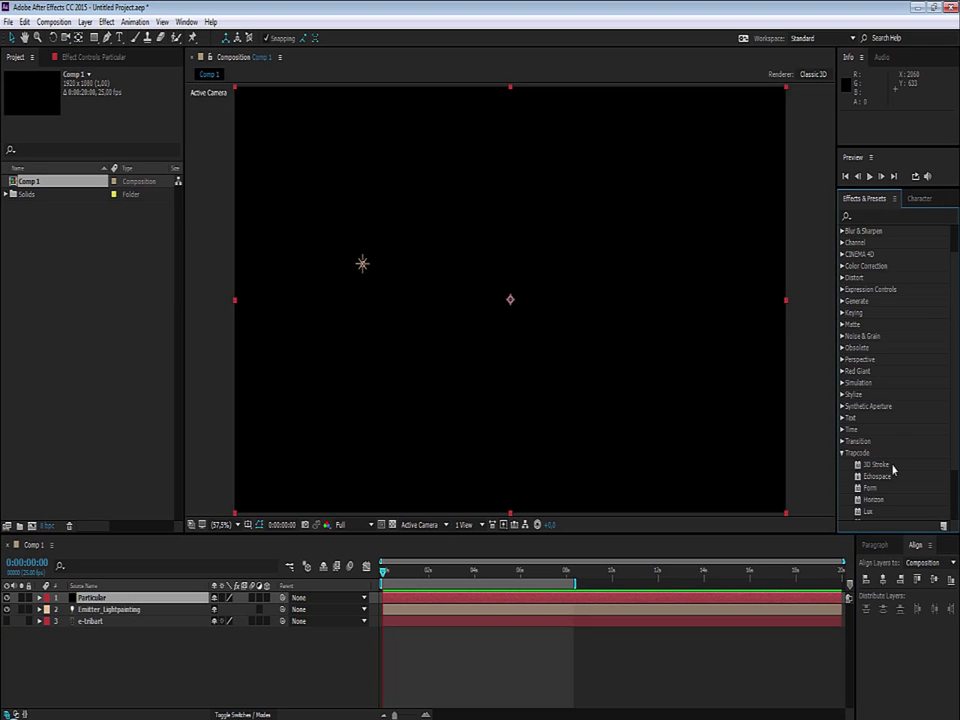
pyautogui.scroll(-3, 885, 478)
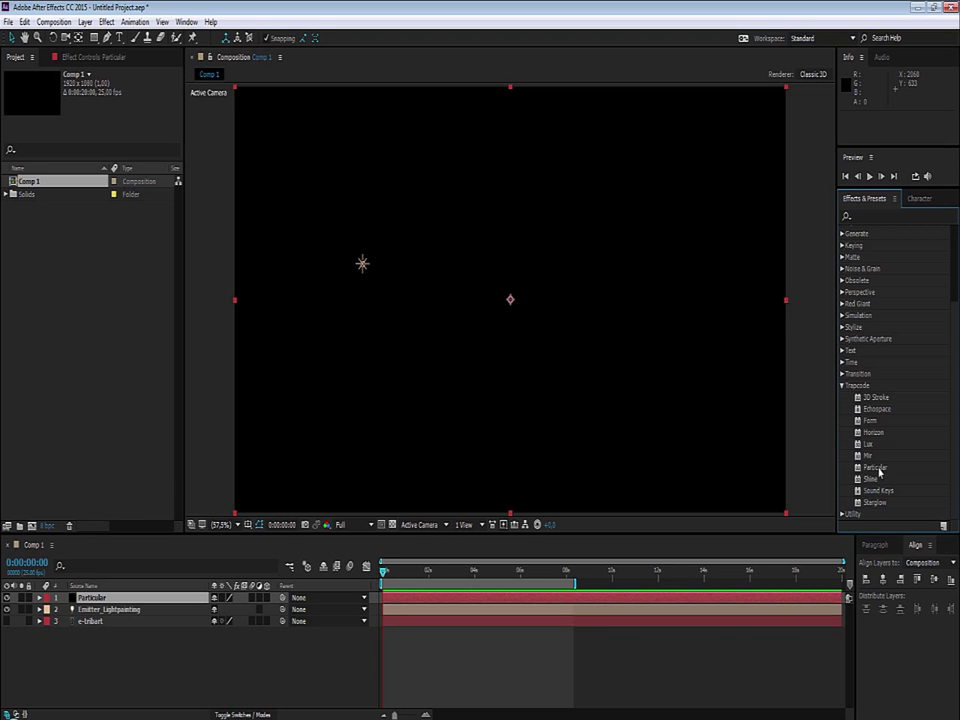
pyautogui.moveTo(877, 467); pyautogui.dragTo(106, 598)
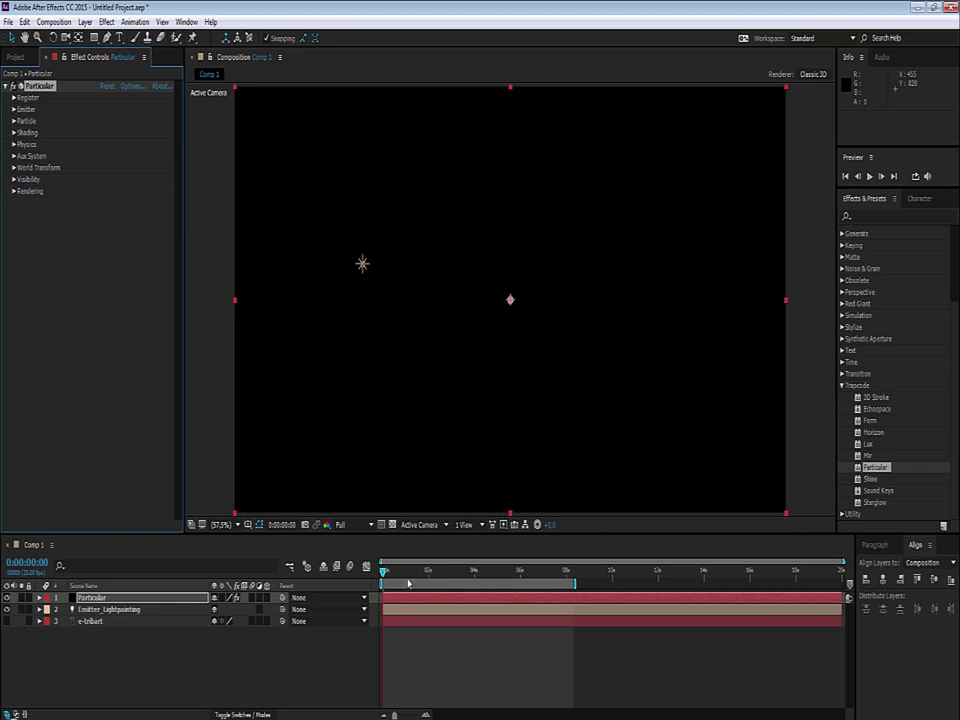
pyautogui.click(466, 570)
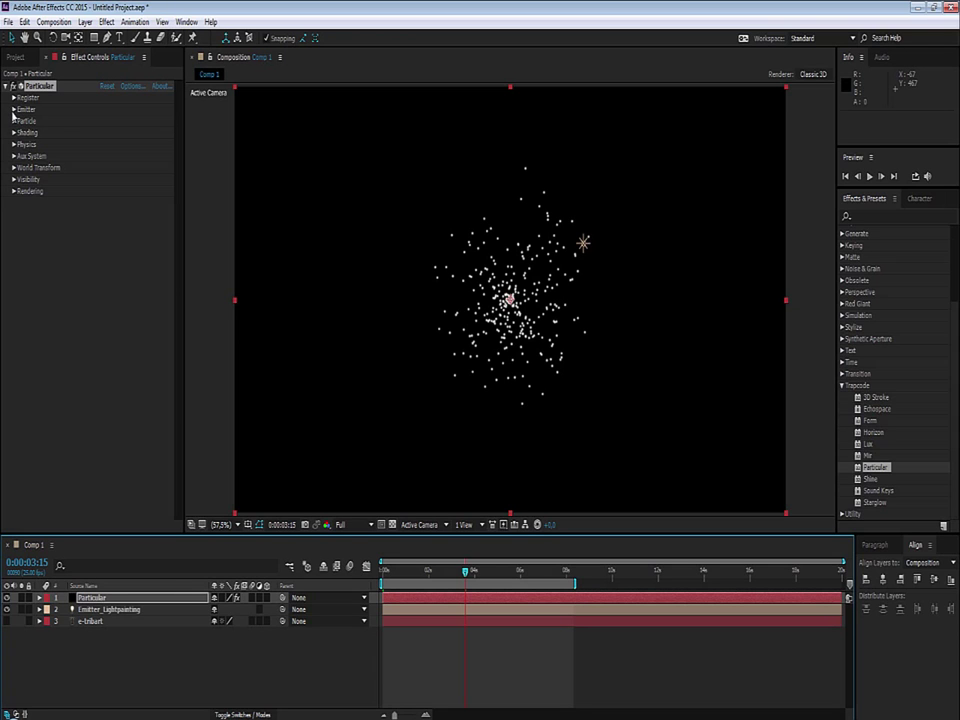
# Set Particular's Emitter Type to Light(s), leaving the light naming options unchanged
pyautogui.click(14, 109)
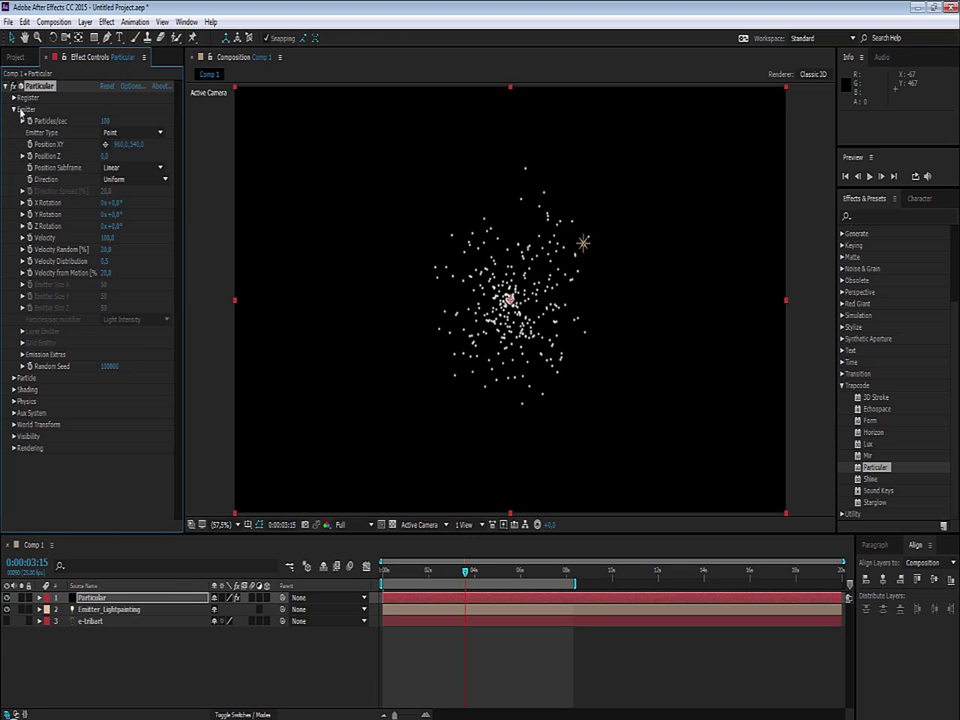
pyautogui.click(116, 134)
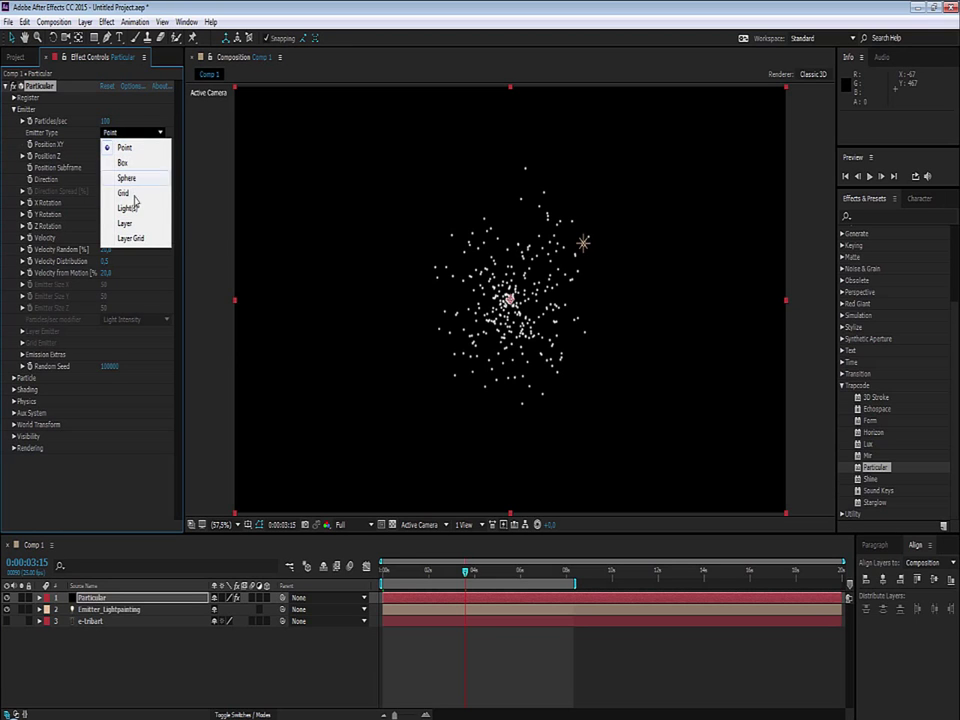
pyautogui.click(135, 87)
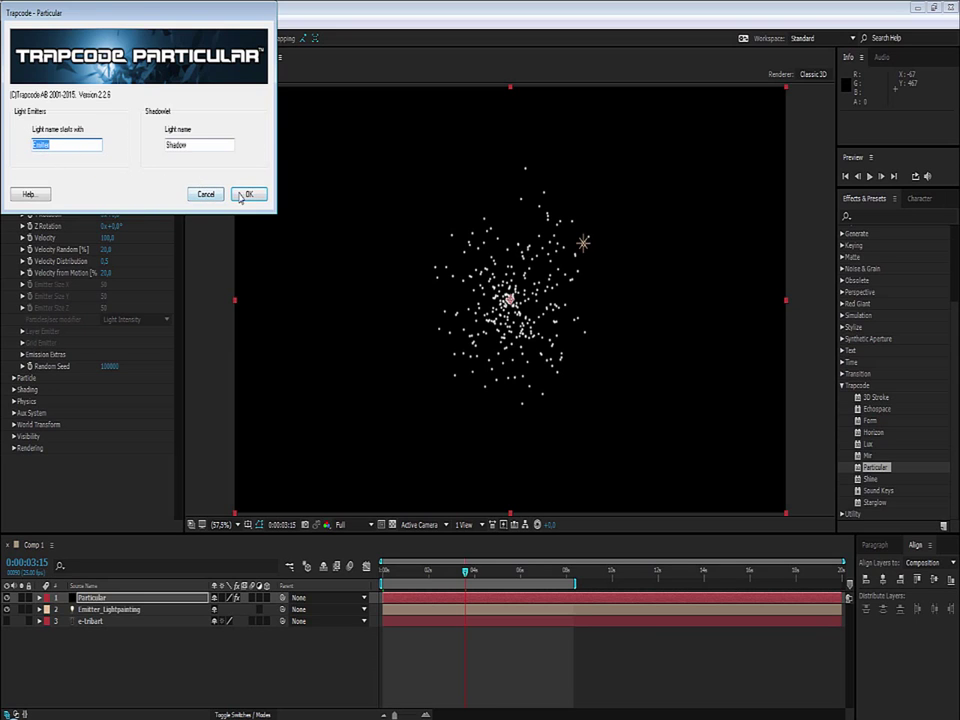
pyautogui.click(196, 192)
pyautogui.click(122, 132)
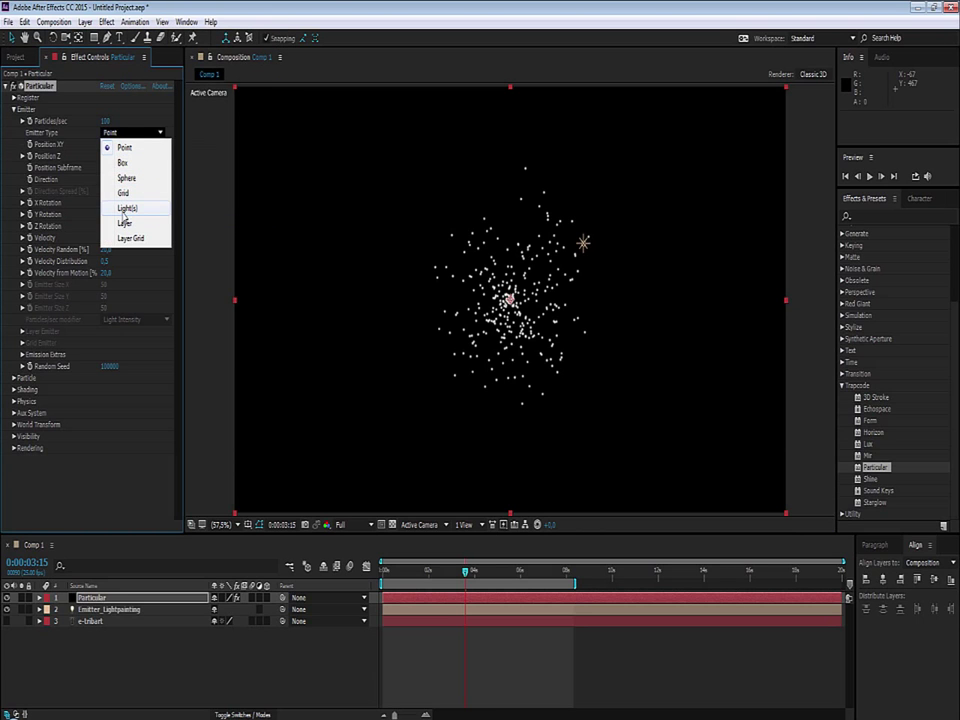
pyautogui.click(124, 209)
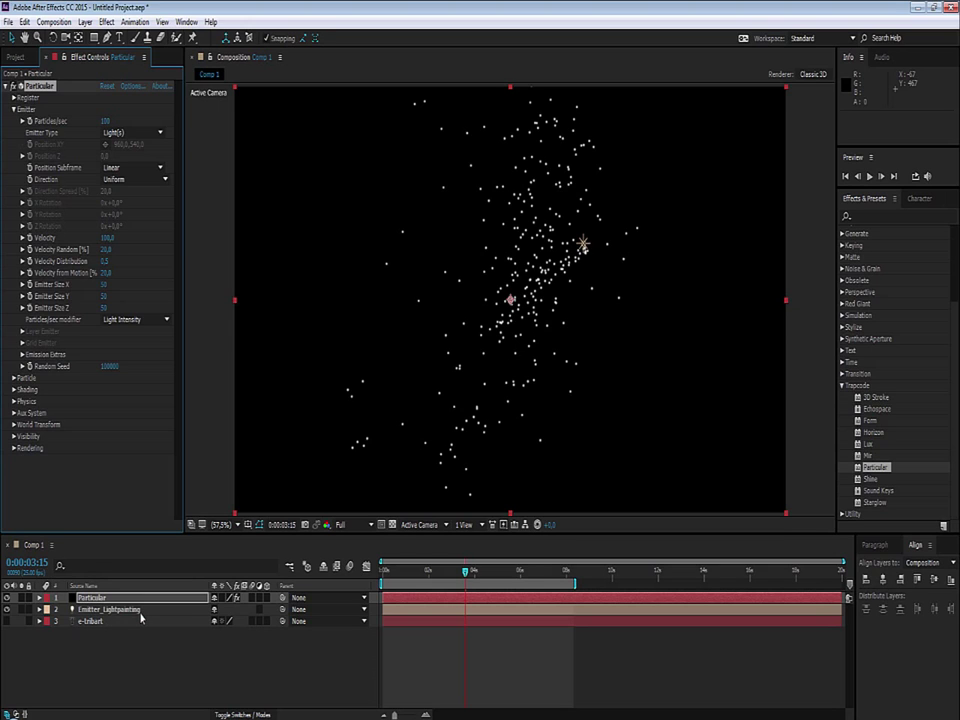
# Scrub the first second of emission and extend the work area to about ten seconds
pyautogui.click(388, 574)
pyautogui.moveTo(388, 572); pyautogui.dragTo(469, 581)
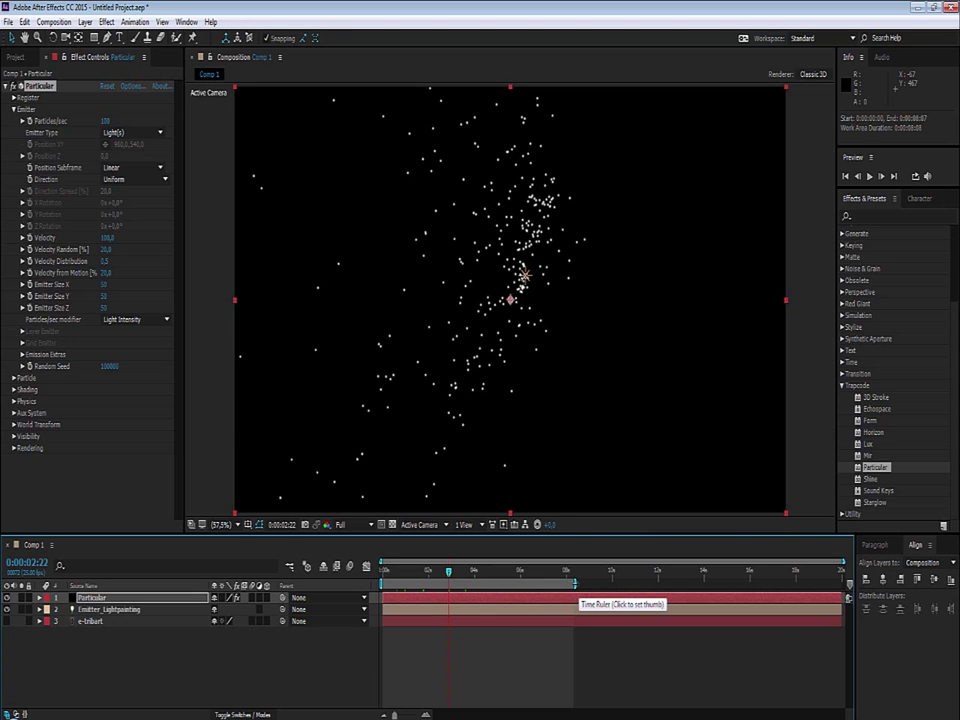
pyautogui.moveTo(574, 582); pyautogui.dragTo(796, 582)
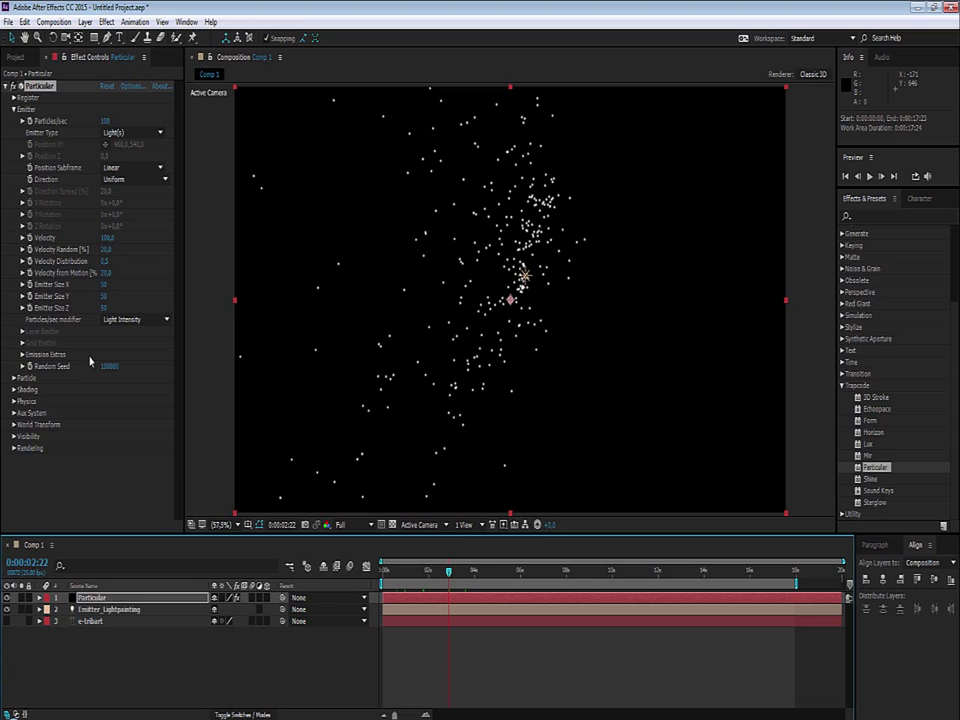
# Set Velocity, Velocity Random, Velocity Distribution and Velocity from Motion to 0
pyautogui.moveTo(114, 237); pyautogui.dragTo(107, 240)
pyautogui.click(107, 238)
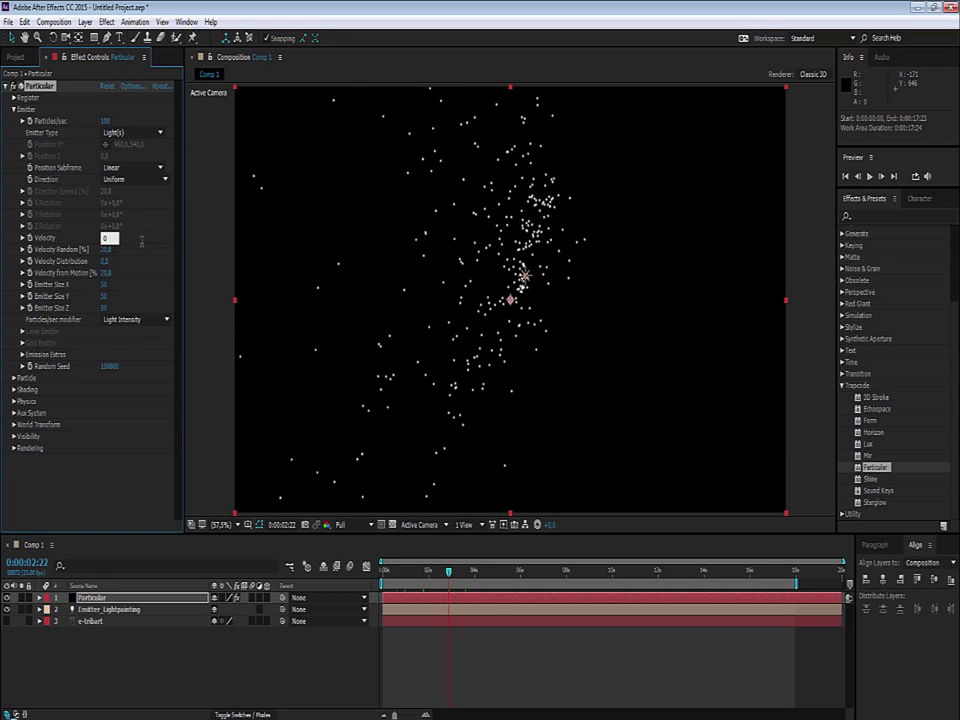
pyautogui.press('Tab')
pyautogui.write('0')
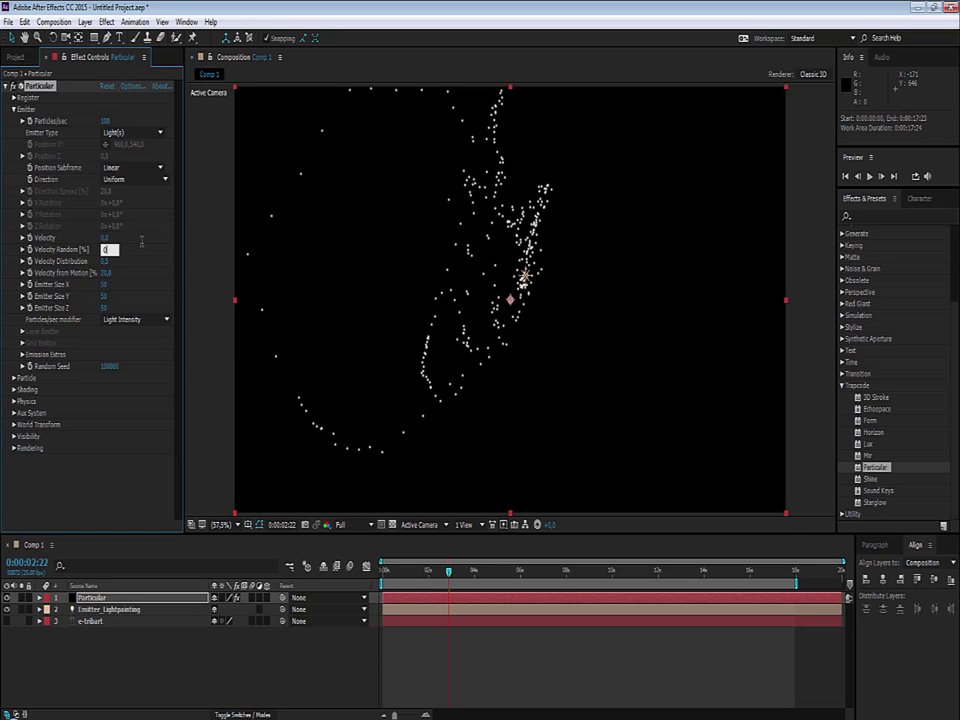
pyautogui.press('Tab')
pyautogui.write('0')
pyautogui.press('Tab')
pyautogui.write('0')
pyautogui.press('Tab')
# Set Emitter Size X, Y and Z to 0
pyautogui.write('0')
pyautogui.press('Tab')
pyautogui.write('0')
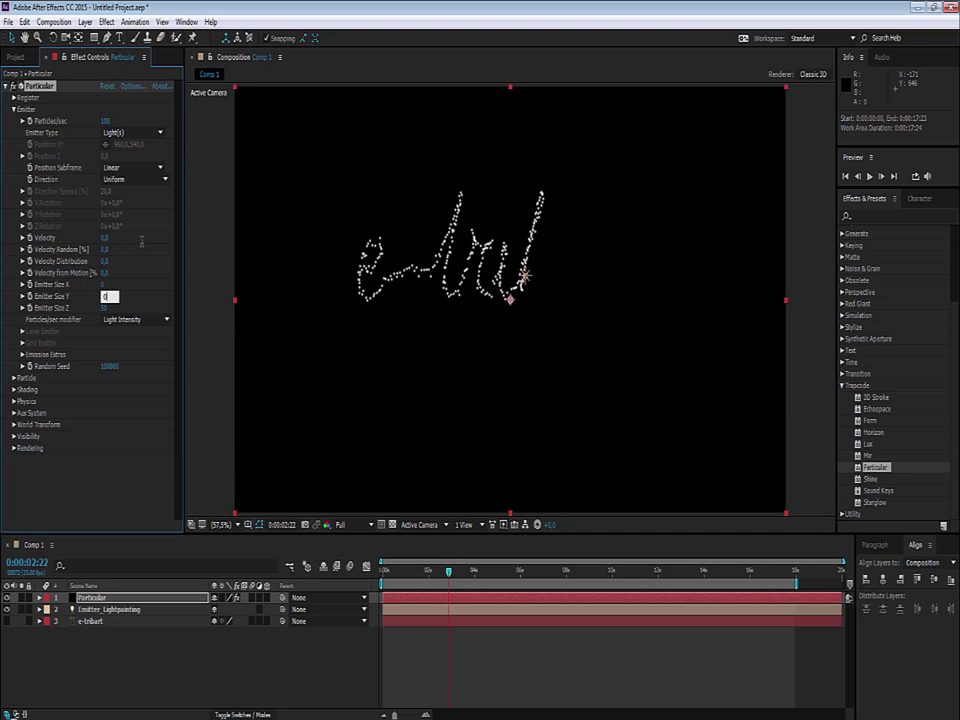
pyautogui.press('Tab')
pyautogui.write('0')
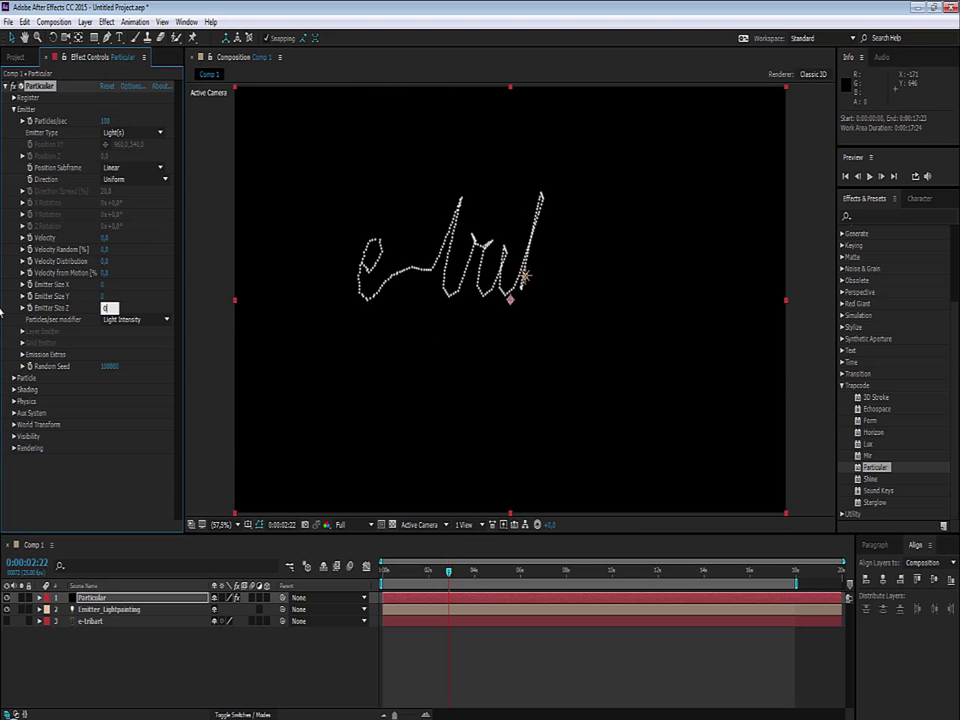
pyautogui.press('Return')
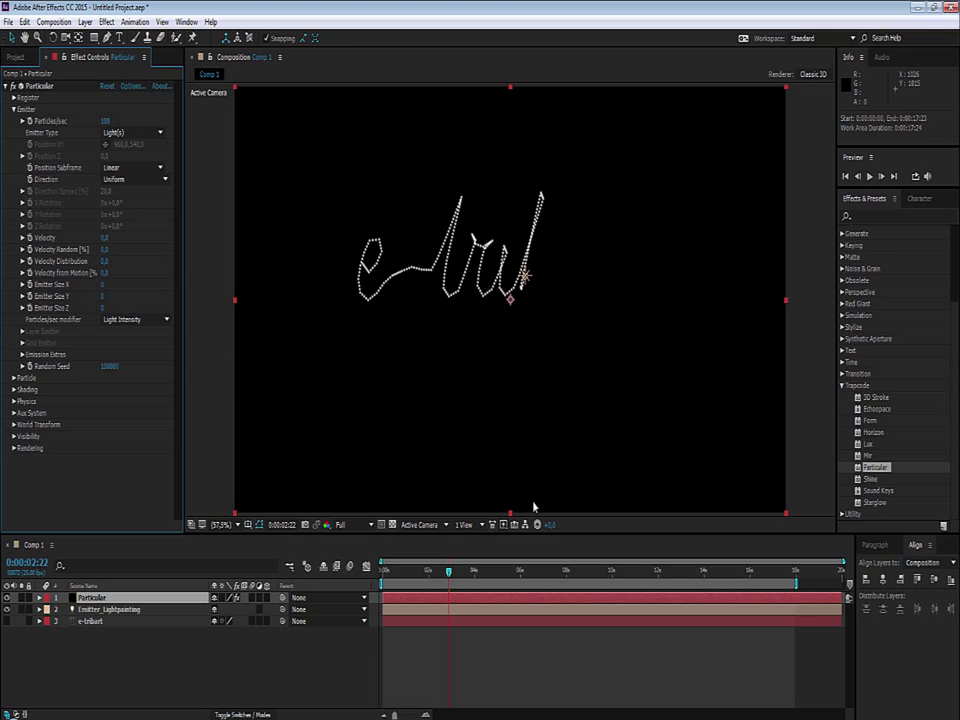
# Preview the dotted trail, then set Emitter Particles/sec to 1000
pyautogui.click(537, 572)
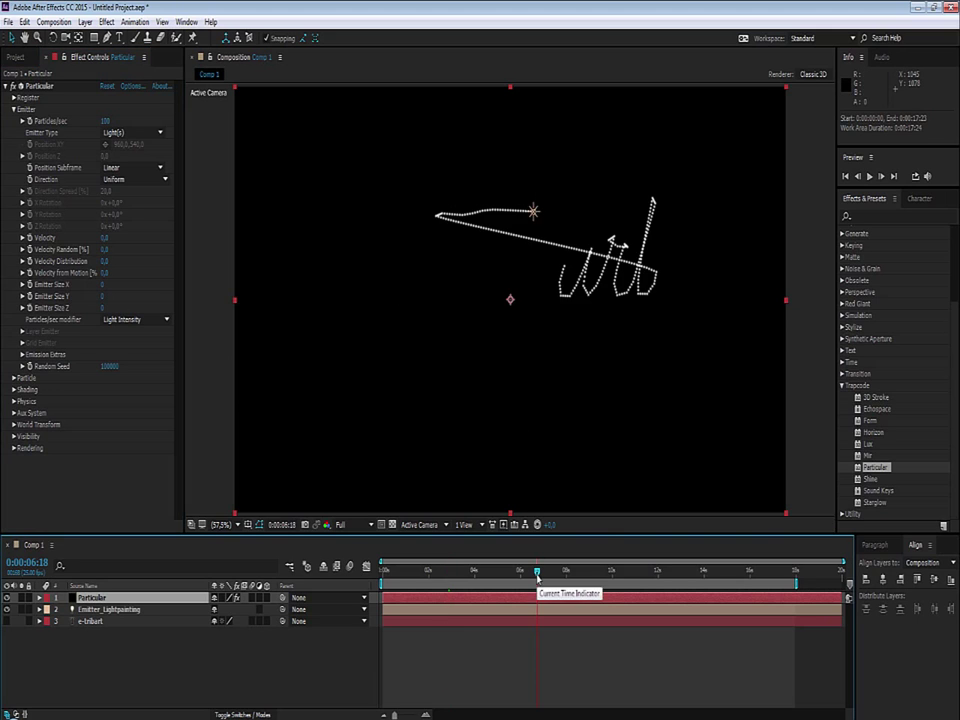
pyautogui.moveTo(537, 572); pyautogui.dragTo(474, 572)
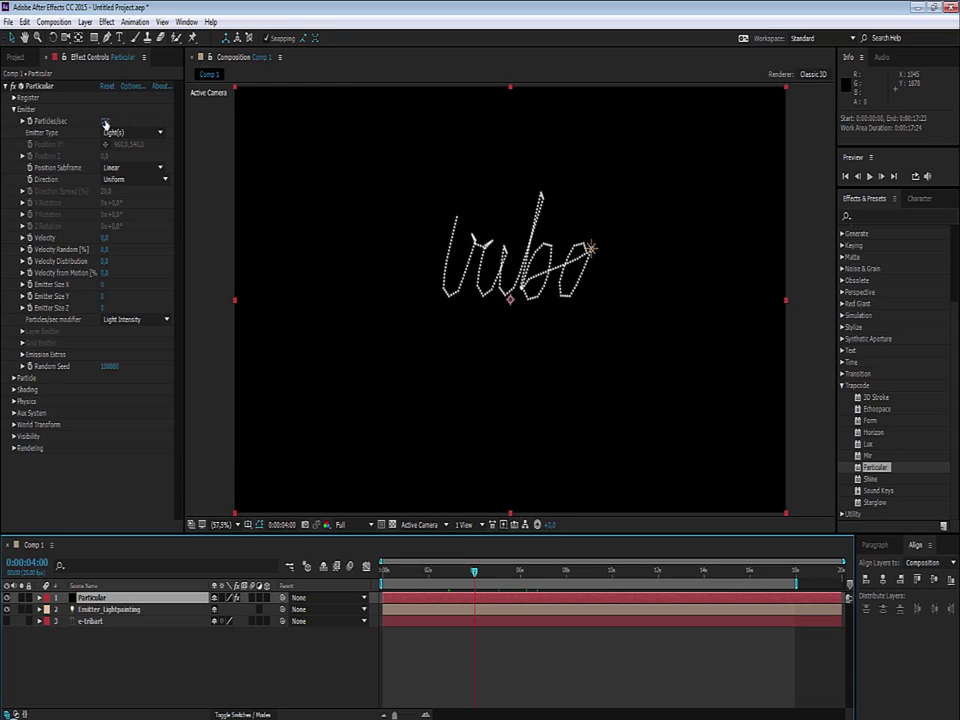
pyautogui.click(105, 121)
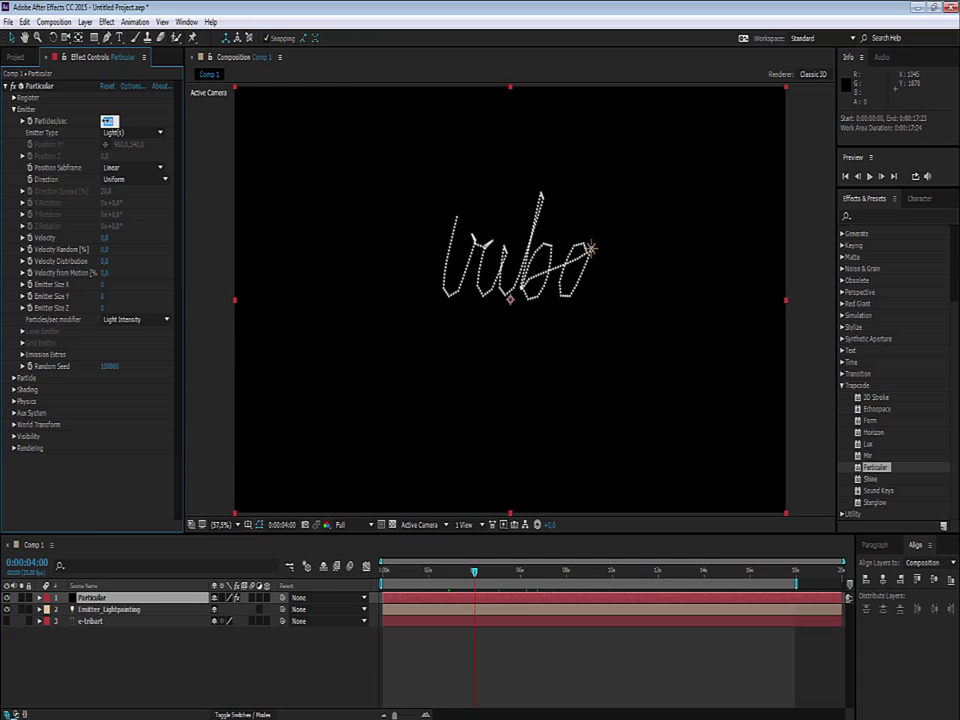
pyautogui.write('10')
pyautogui.press('Return')
pyautogui.press('Return')
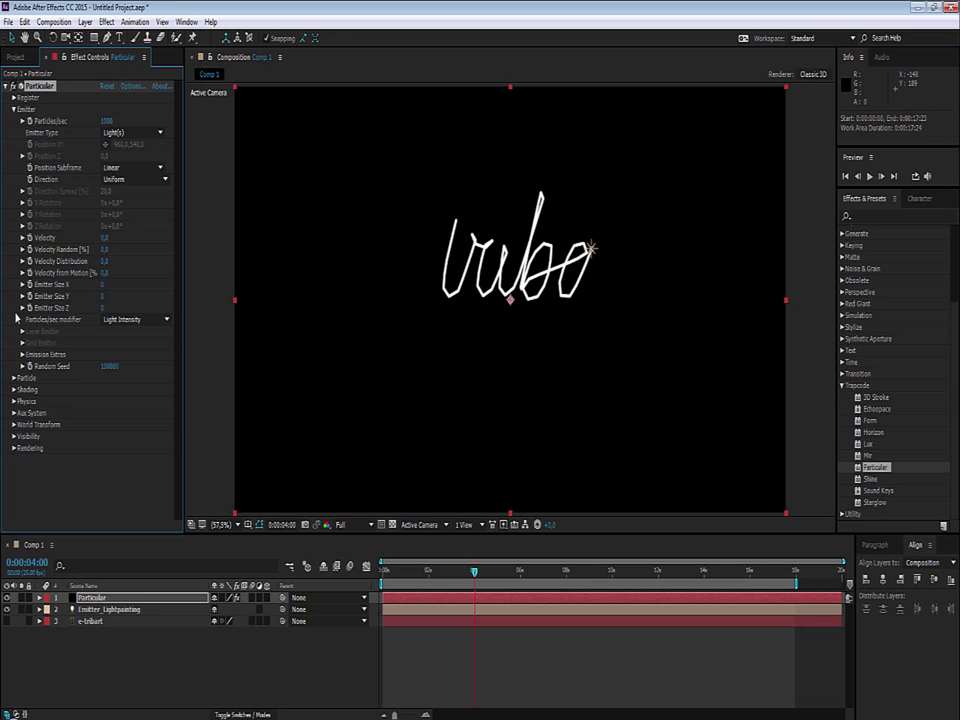
# In the Particle group, set Life [sec] to 20 and Particle Type to Streaklet
pyautogui.click(13, 109)
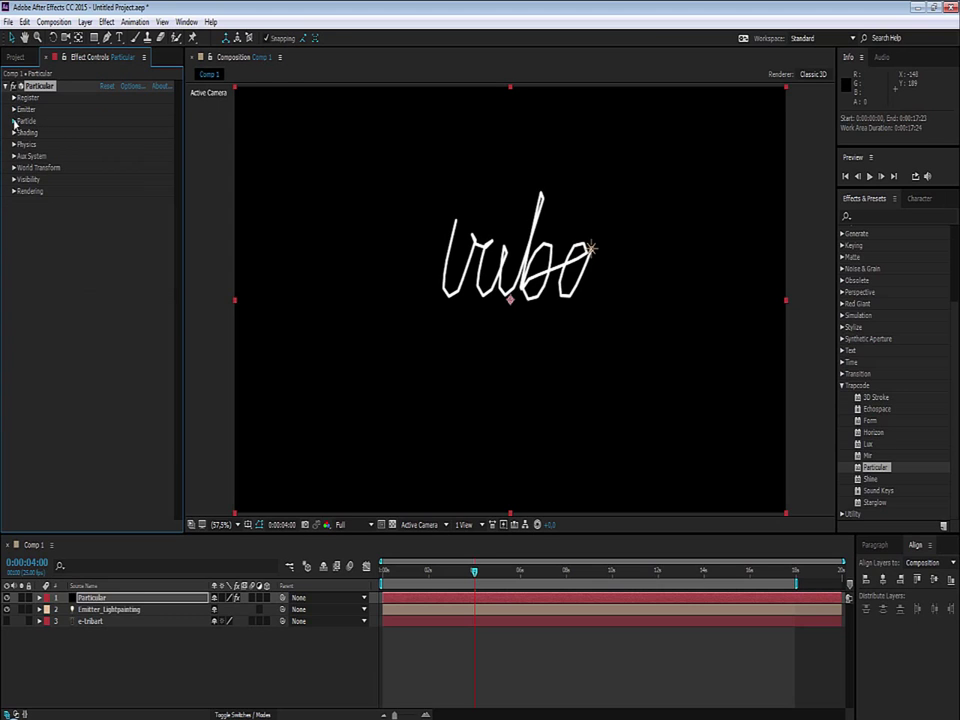
pyautogui.click(14, 121)
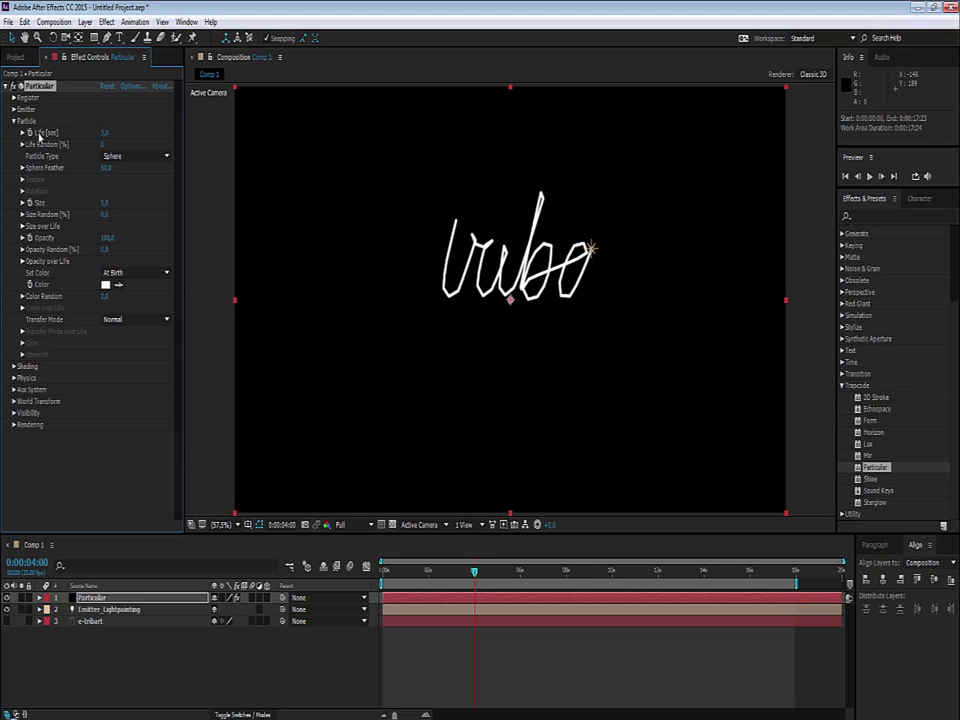
pyautogui.click(105, 133)
pyautogui.click(133, 157)
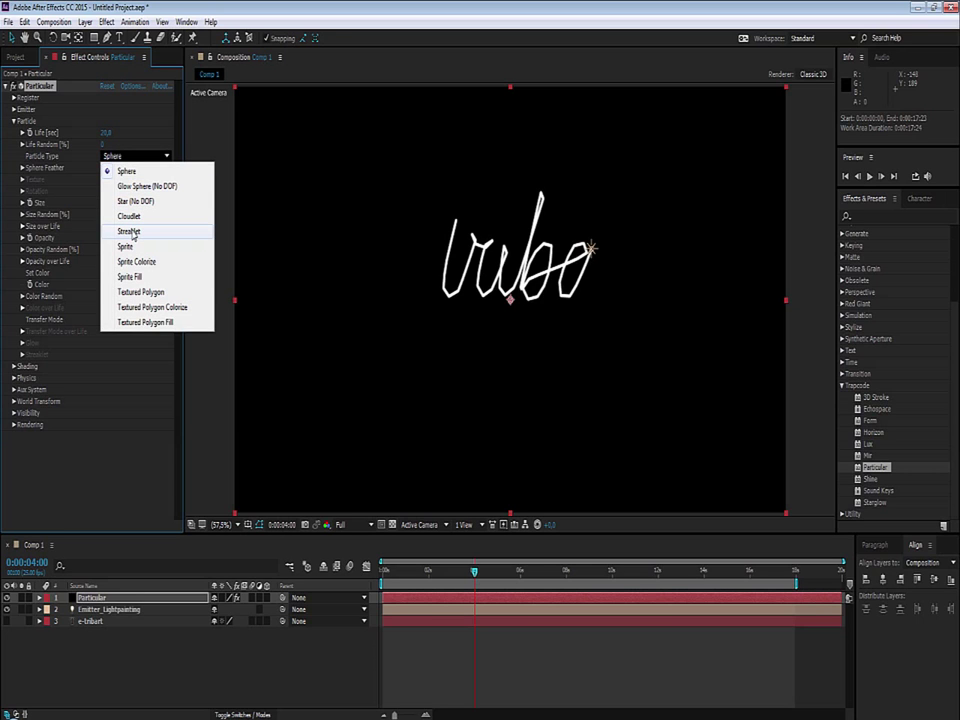
pyautogui.click(131, 231)
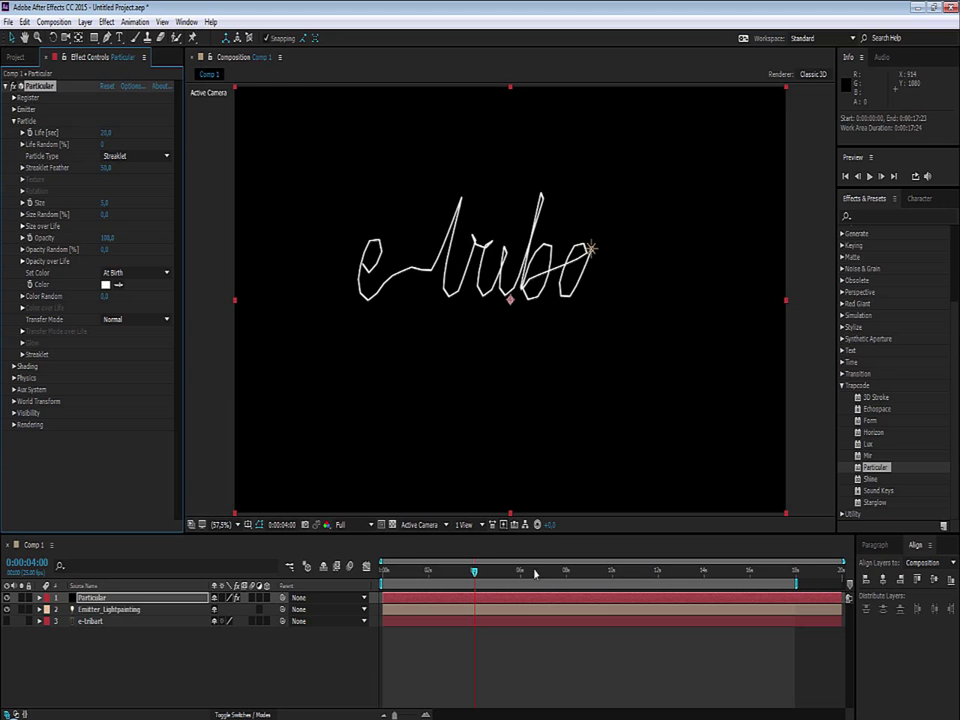
# At 0:00:13:13, set Emitter Position Subframe to 10x Linear after briefly trying 10x Smooth
pyautogui.click(693, 576)
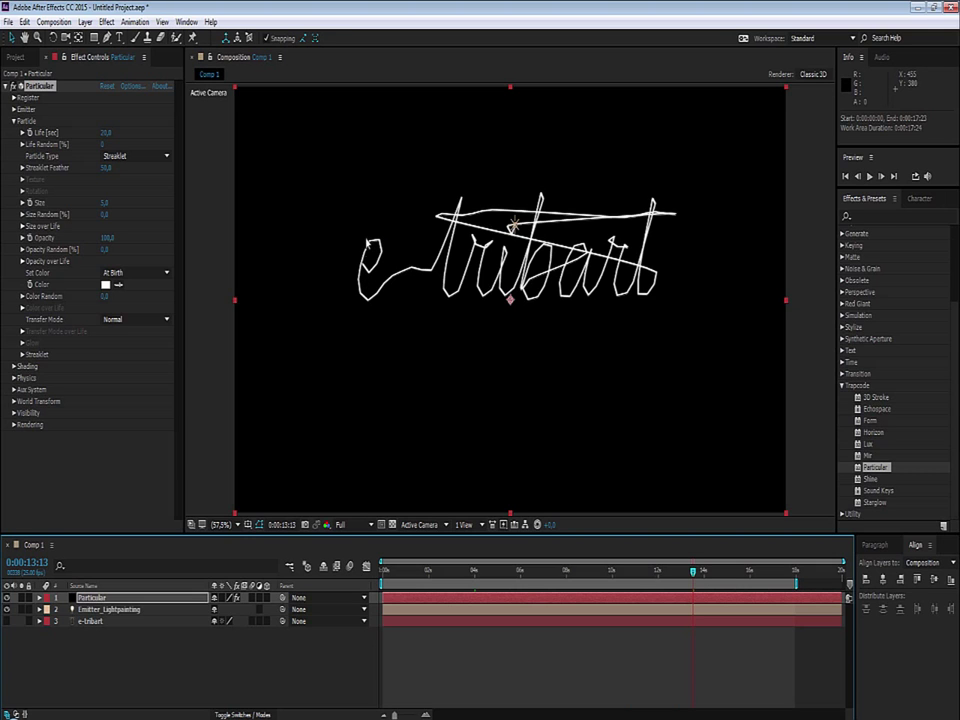
pyautogui.click(14, 112)
pyautogui.click(14, 110)
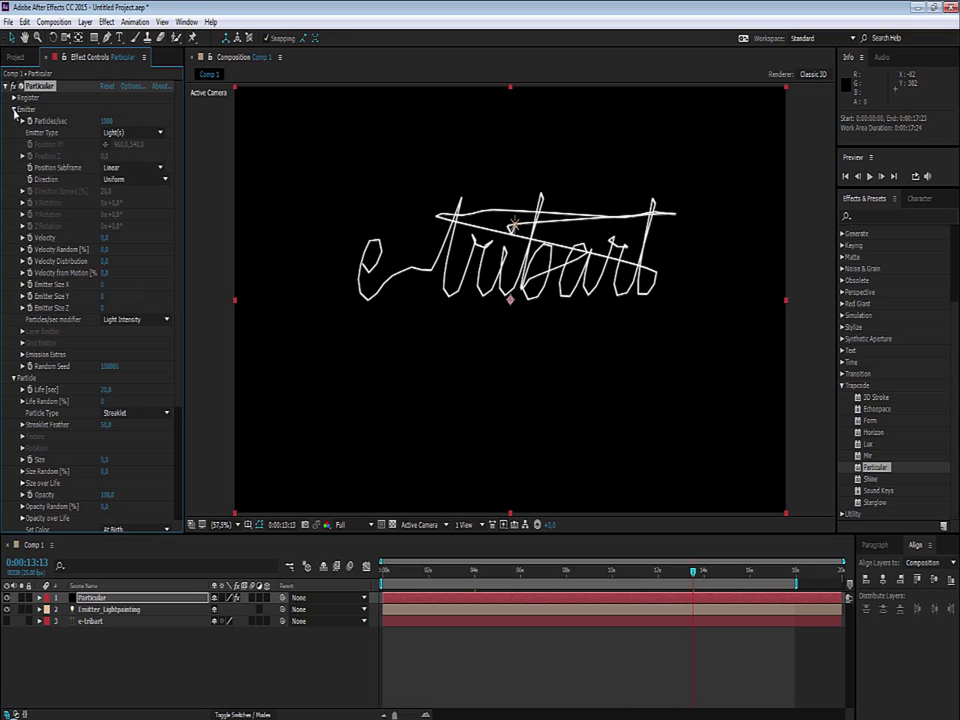
pyautogui.click(121, 170)
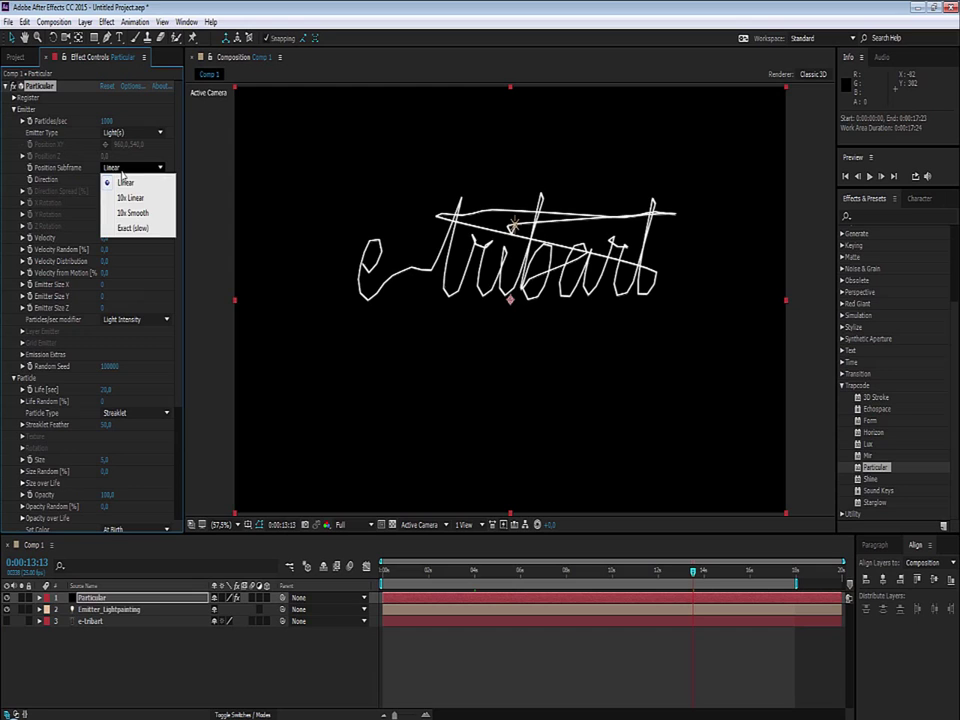
pyautogui.click(124, 199)
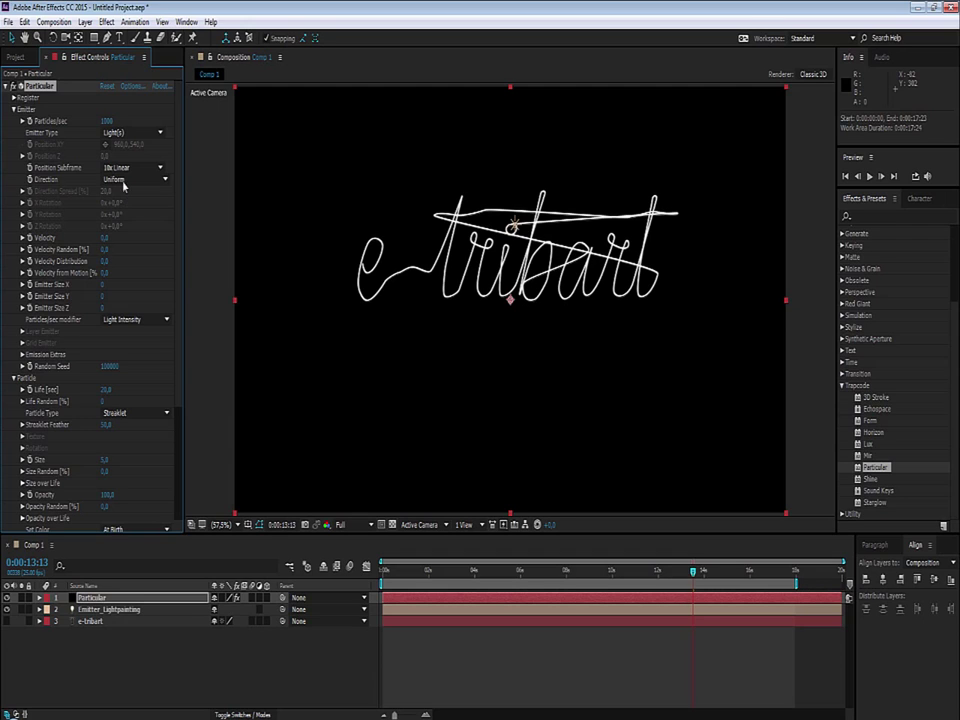
pyautogui.click(128, 168)
pyautogui.click(126, 217)
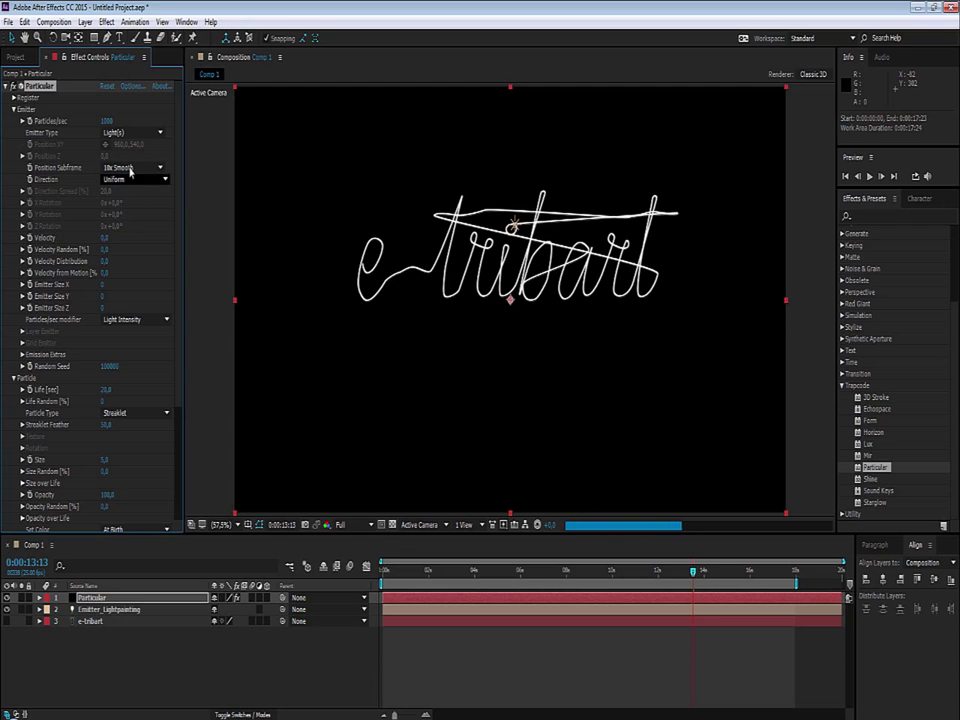
pyautogui.click(130, 170)
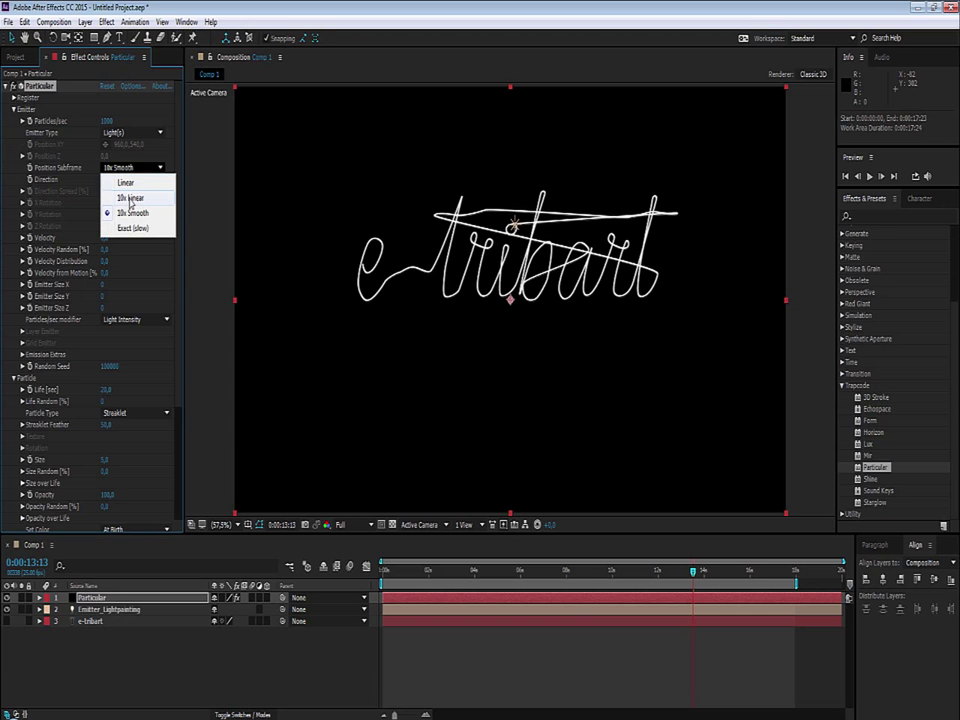
pyautogui.click(129, 198)
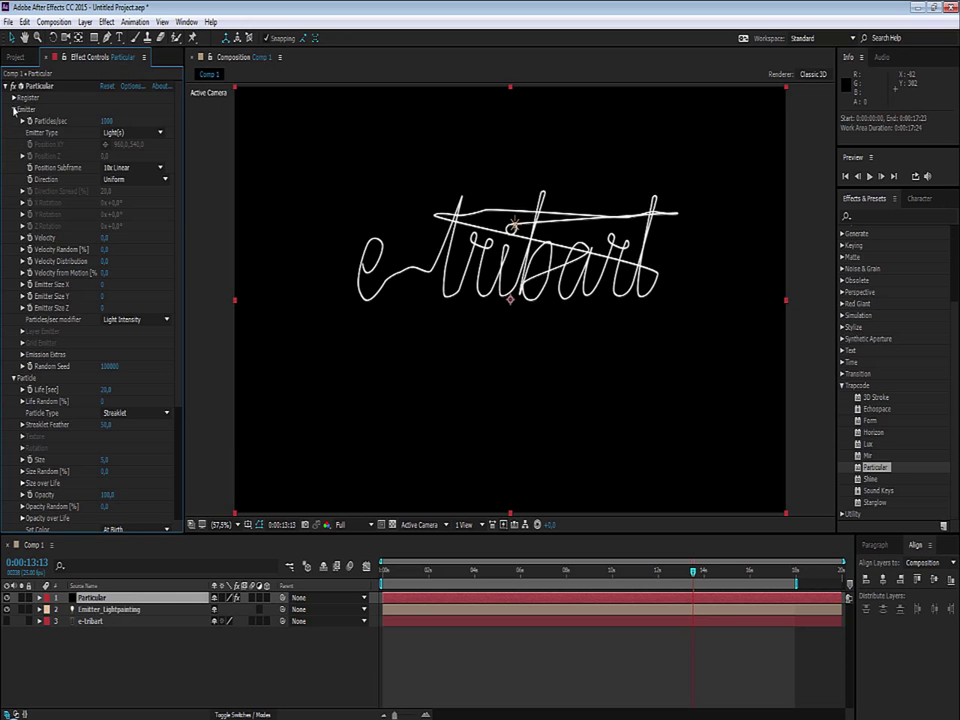
pyautogui.click(14, 110)
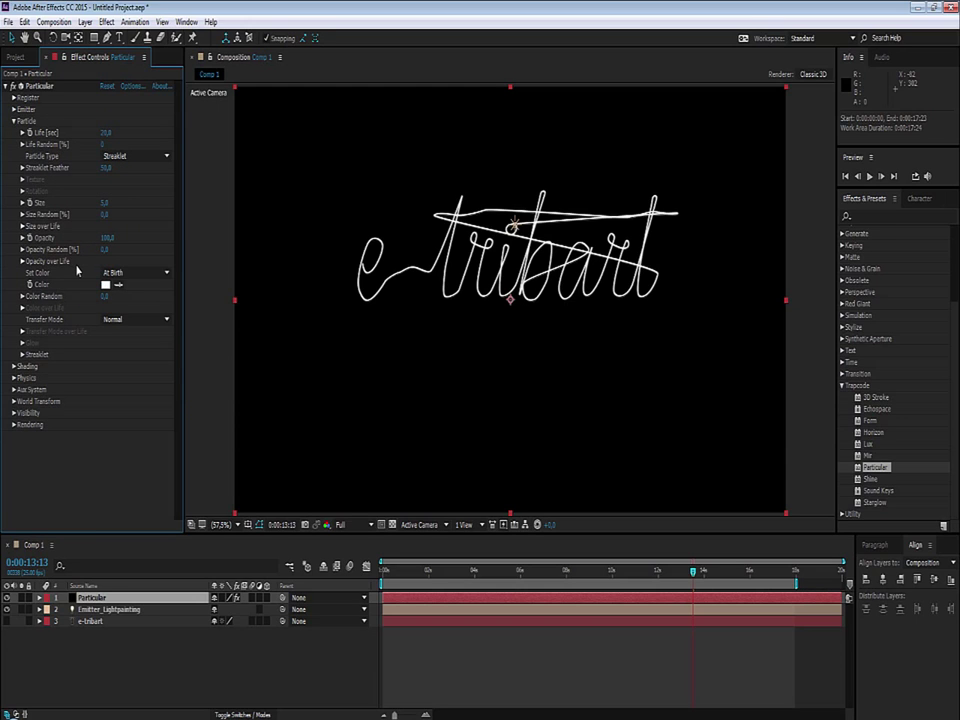
# Set the Particle Size to 20 after briefly trying 25
pyautogui.click(22, 168)
pyautogui.click(22, 170)
pyautogui.click(23, 203)
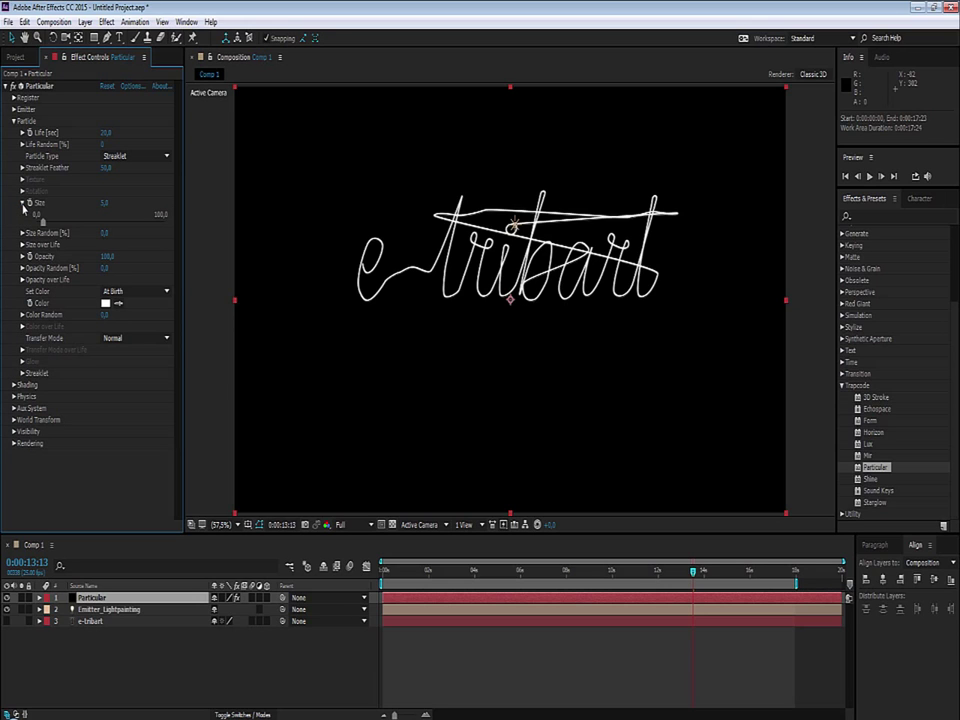
pyautogui.click(105, 203)
pyautogui.write('25')
pyautogui.press('Return')
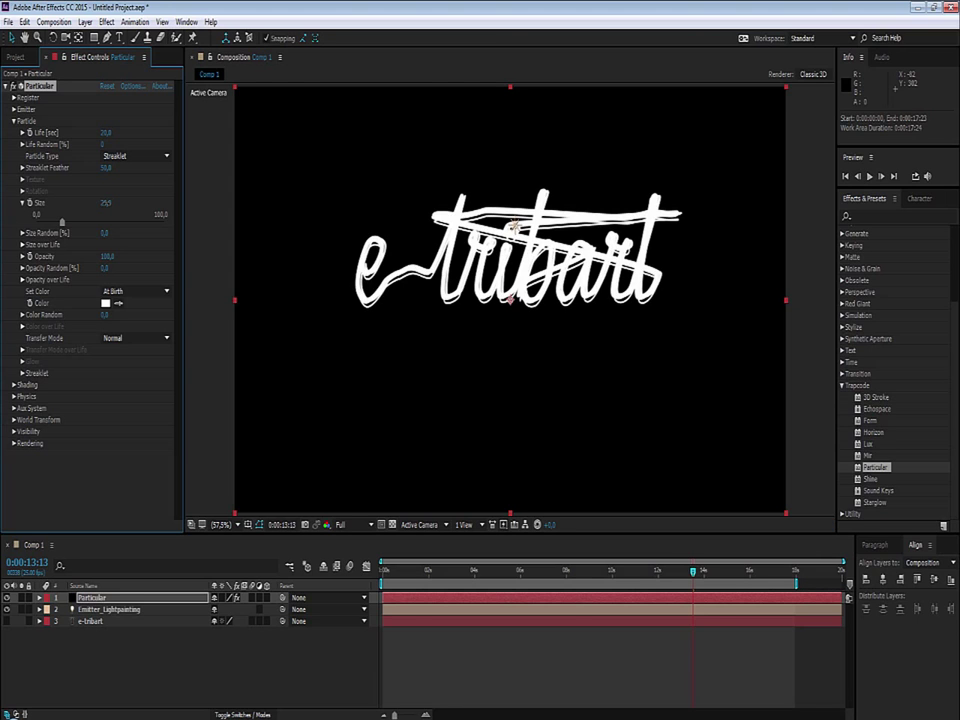
pyautogui.hotkey('ctrl', 'z')
# Set particle Opacity to 70 after first trying 40
pyautogui.click(22, 256)
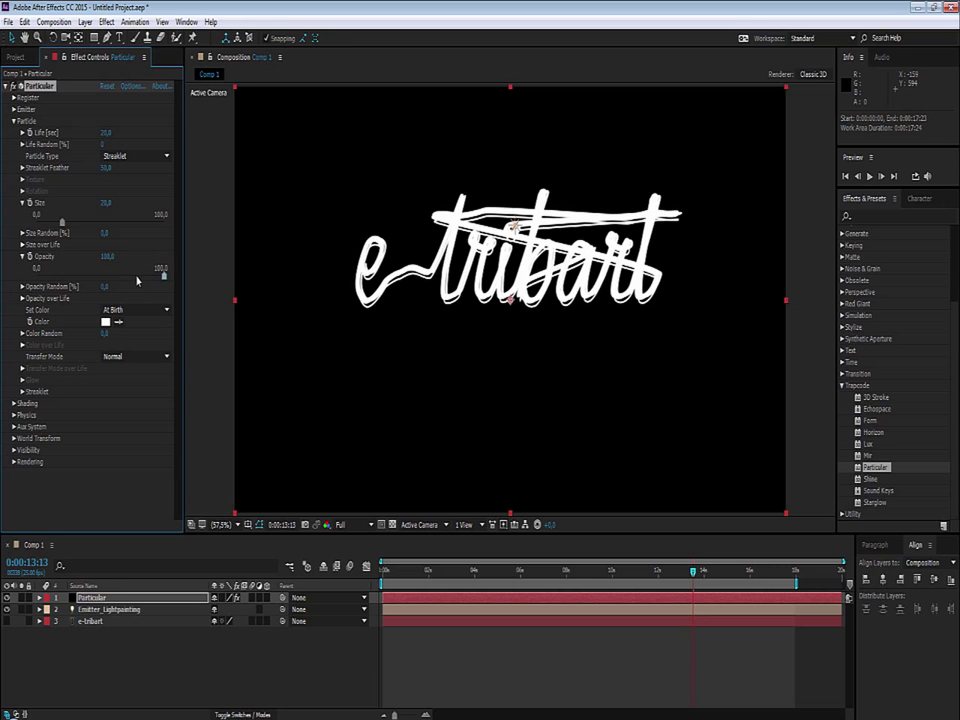
pyautogui.click(137, 278)
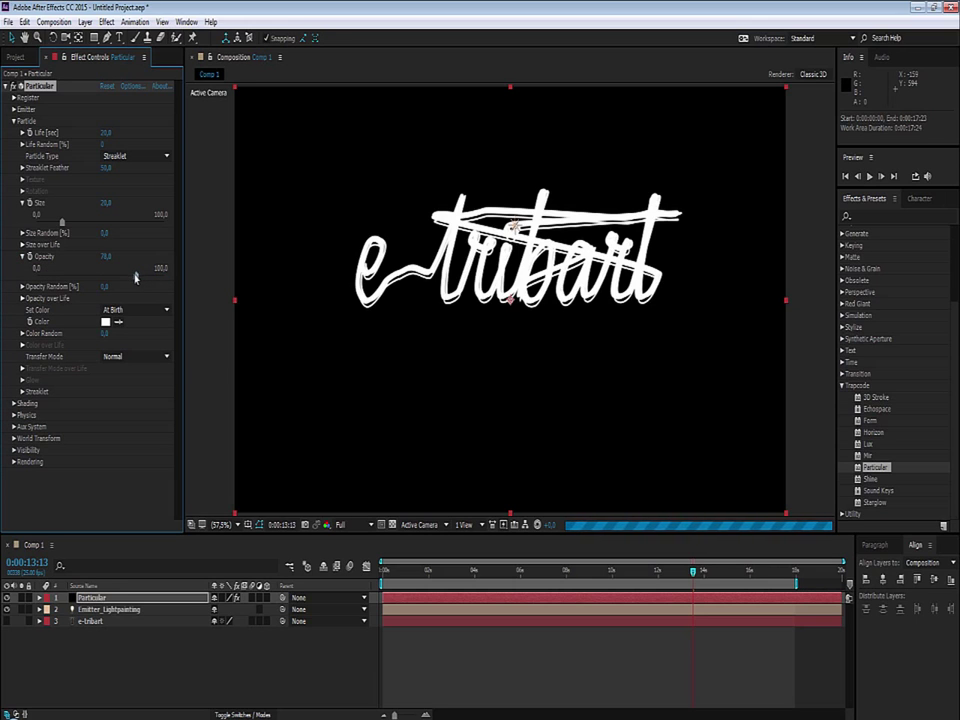
pyautogui.click(105, 257)
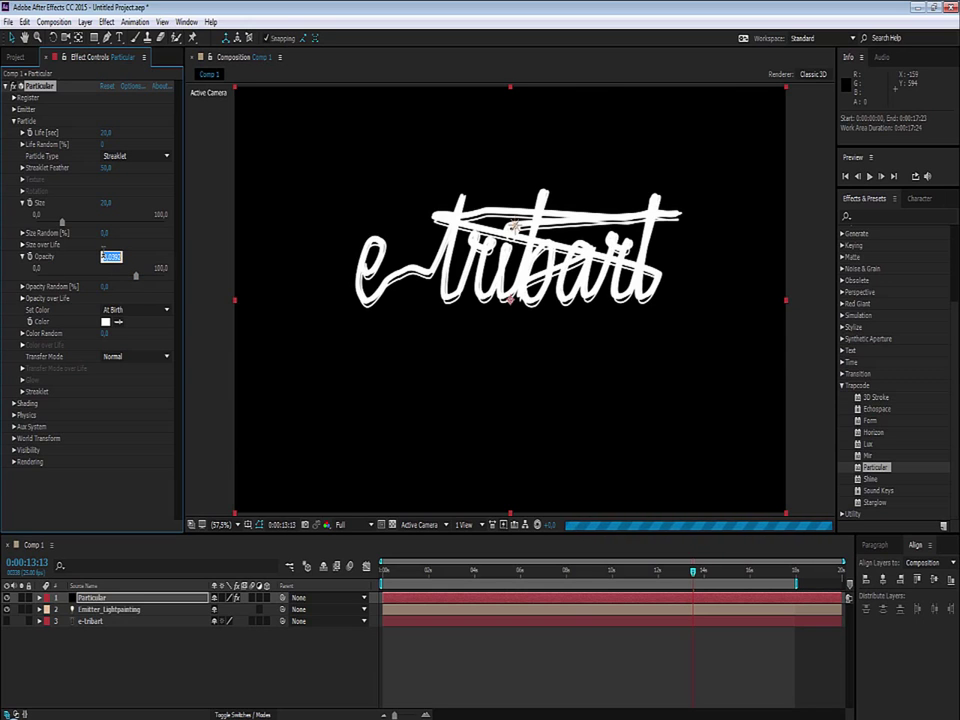
pyautogui.write('40')
pyautogui.press('Return')
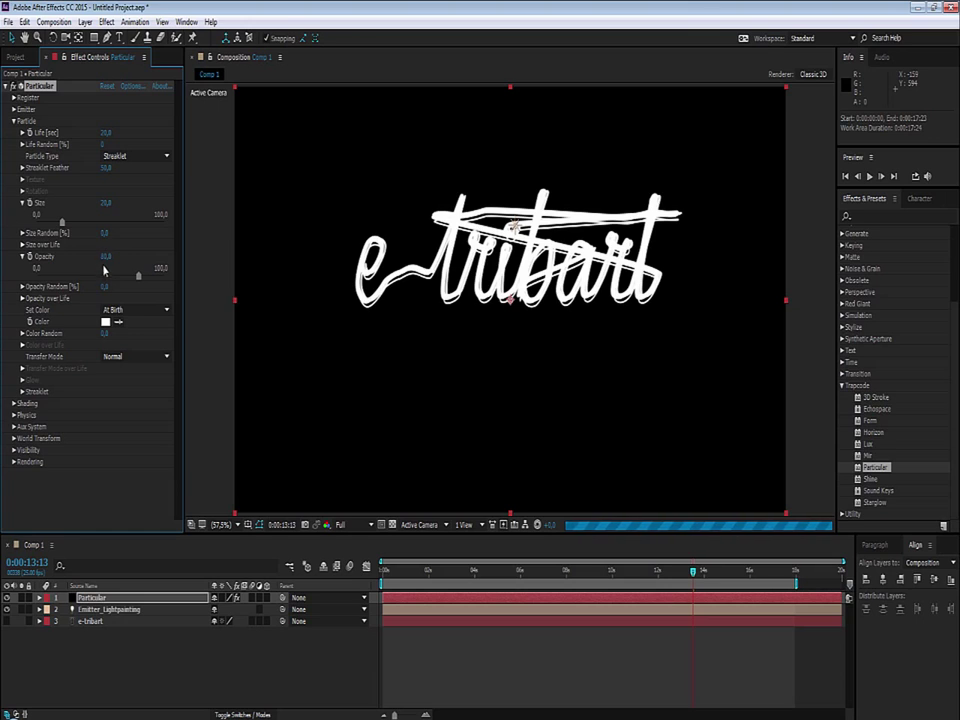
pyautogui.click(105, 257)
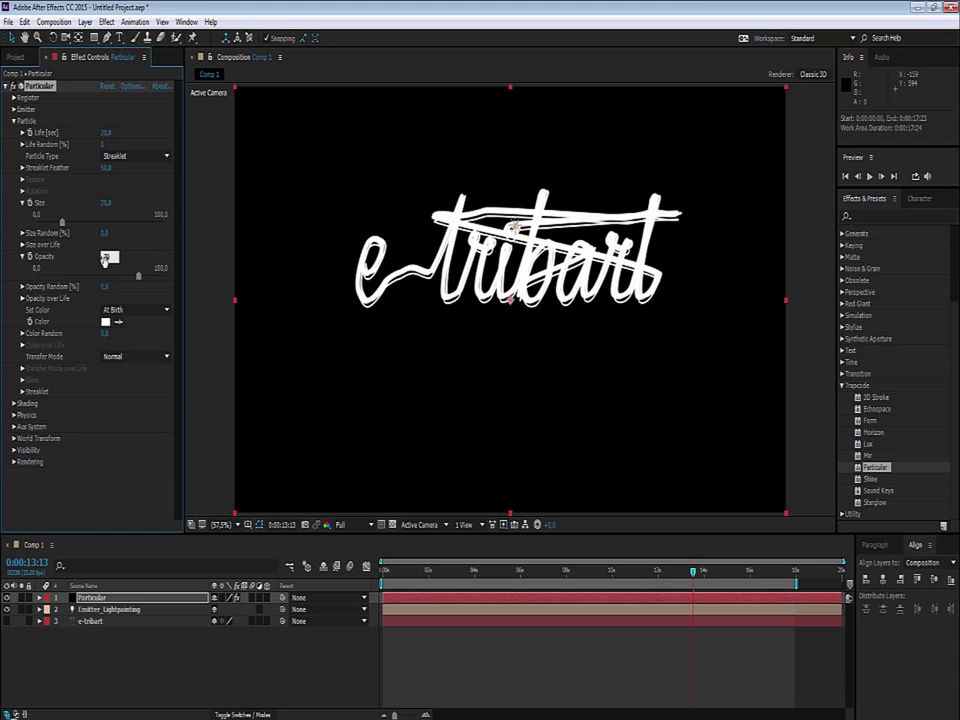
pyautogui.write('70')
pyautogui.press('Return')
# Return the viewer to 100% zoom and collapse the Opacity property
pyautogui.scroll(1, 385, 287)
pyautogui.scroll(2, 385, 287)
pyautogui.scroll(-2, 385, 287)
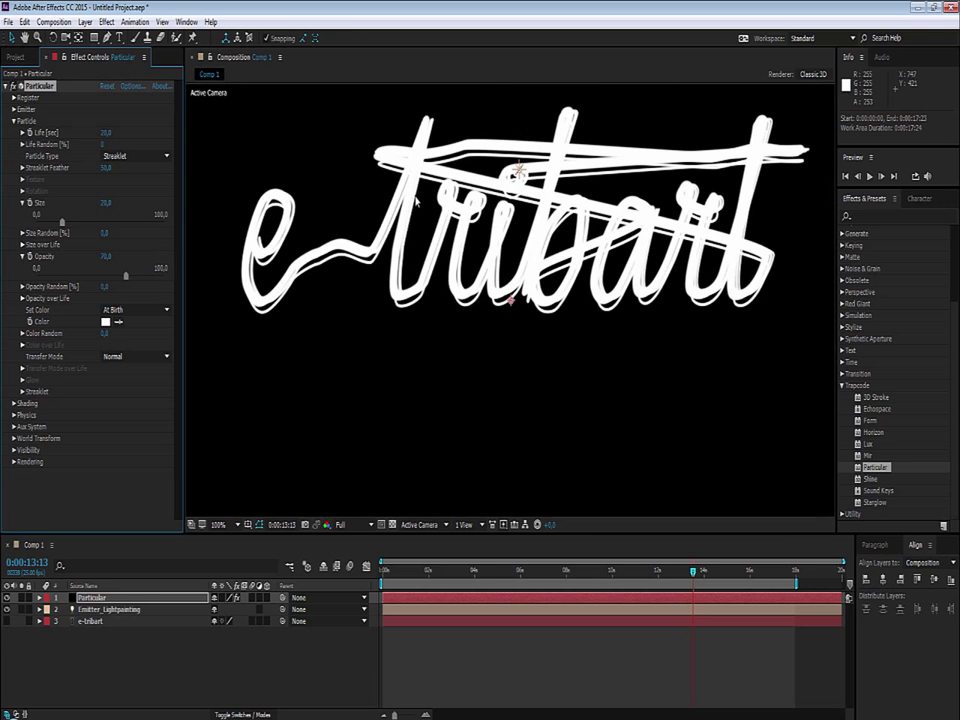
pyautogui.scroll(-2, 320, 347)
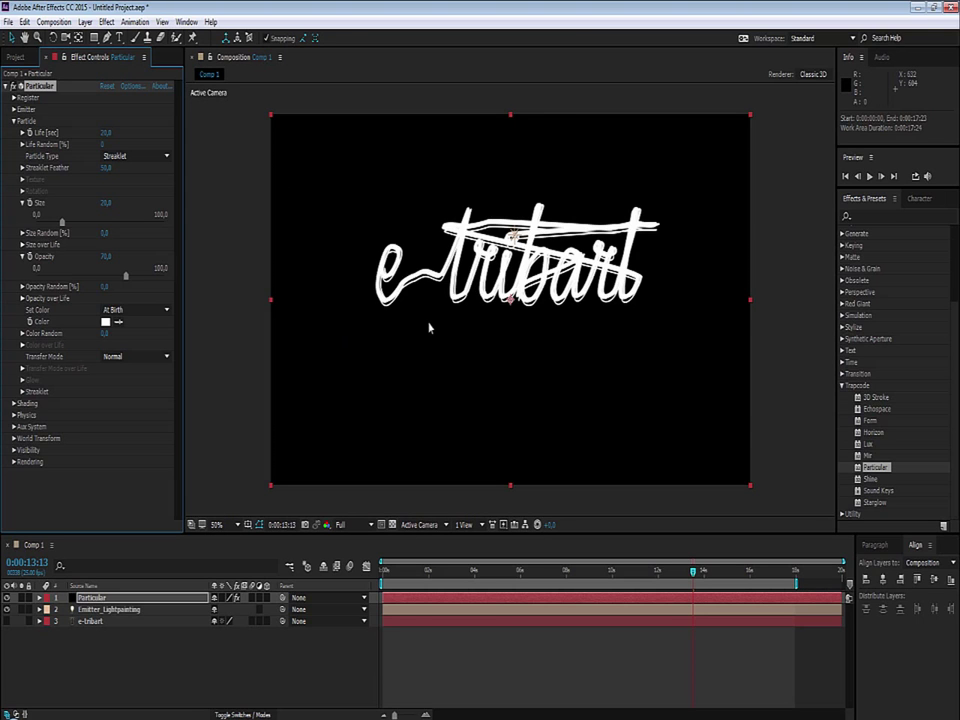
pyautogui.press('.')
pyautogui.press('.')
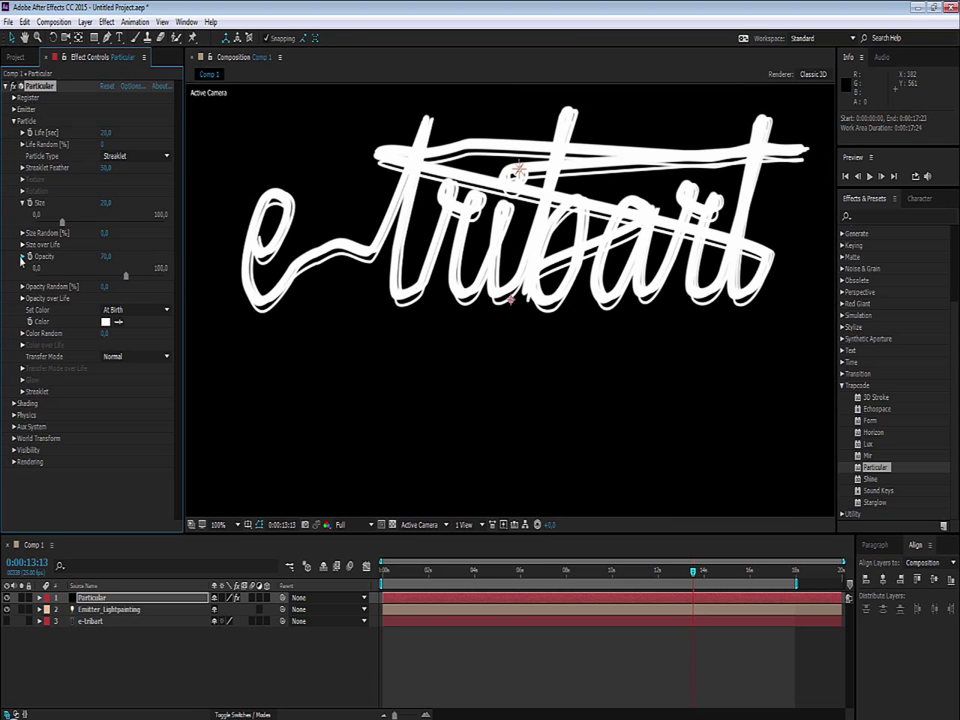
pyautogui.click(23, 258)
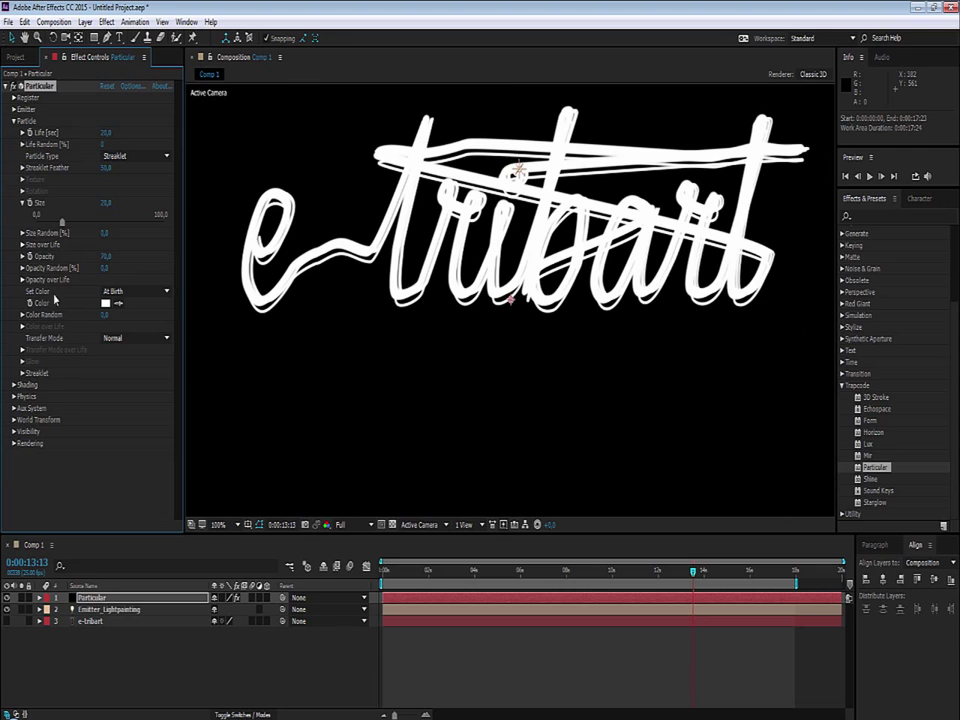
# Set the particle colour to a bright yellow near FACD3E and Transfer Mode to Screen
pyautogui.click(105, 302)
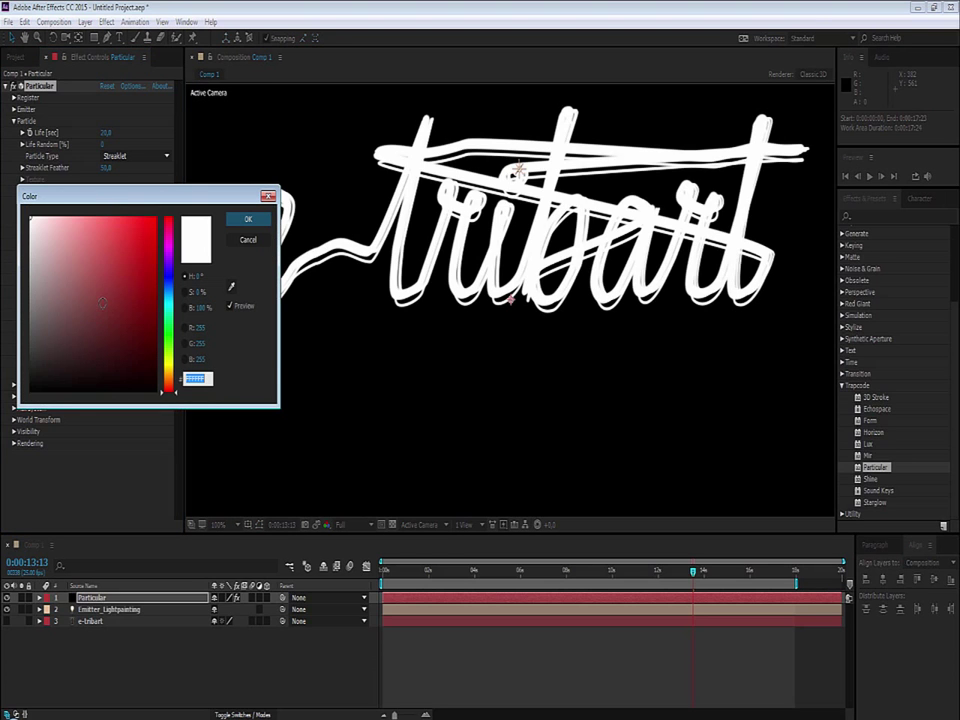
pyautogui.click(169, 369)
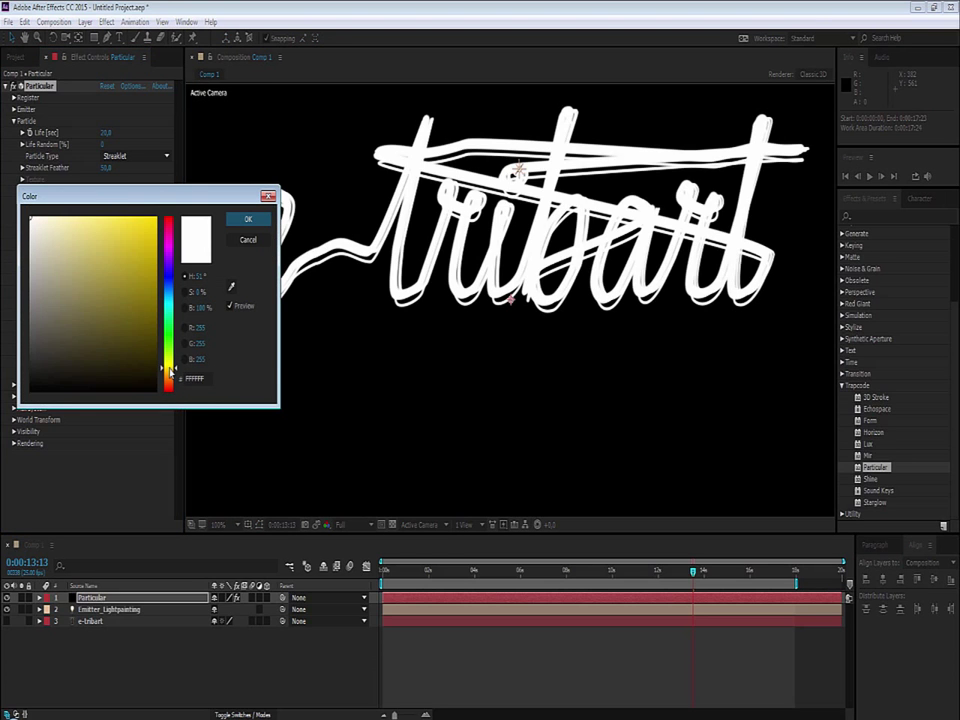
pyautogui.moveTo(171, 370); pyautogui.dragTo(171, 374)
pyautogui.click(137, 221)
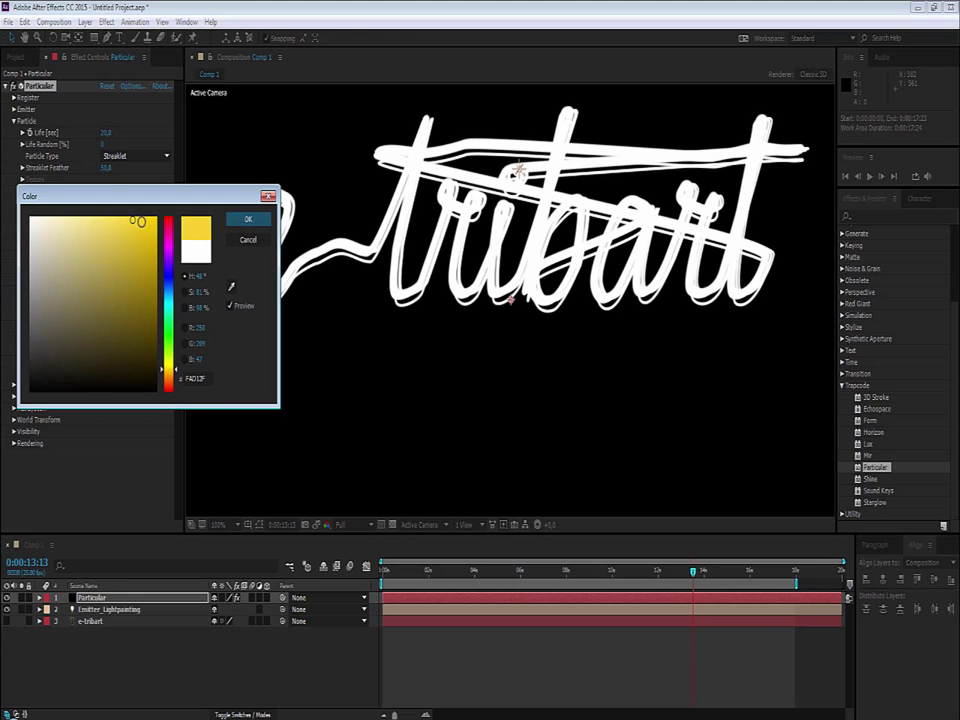
pyautogui.click(141, 220)
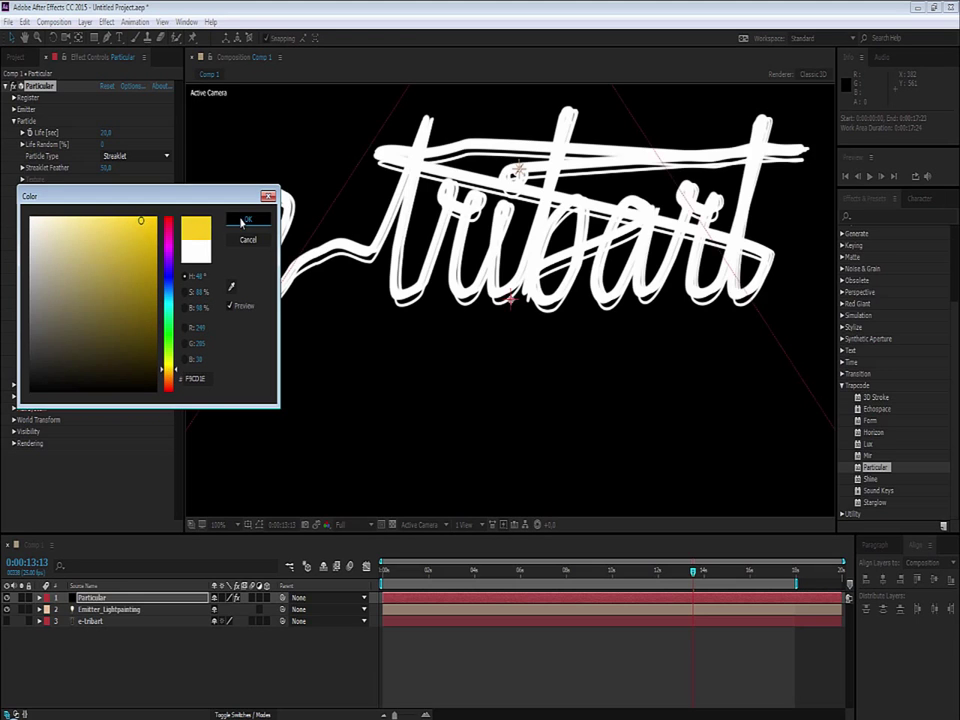
pyautogui.click(241, 222)
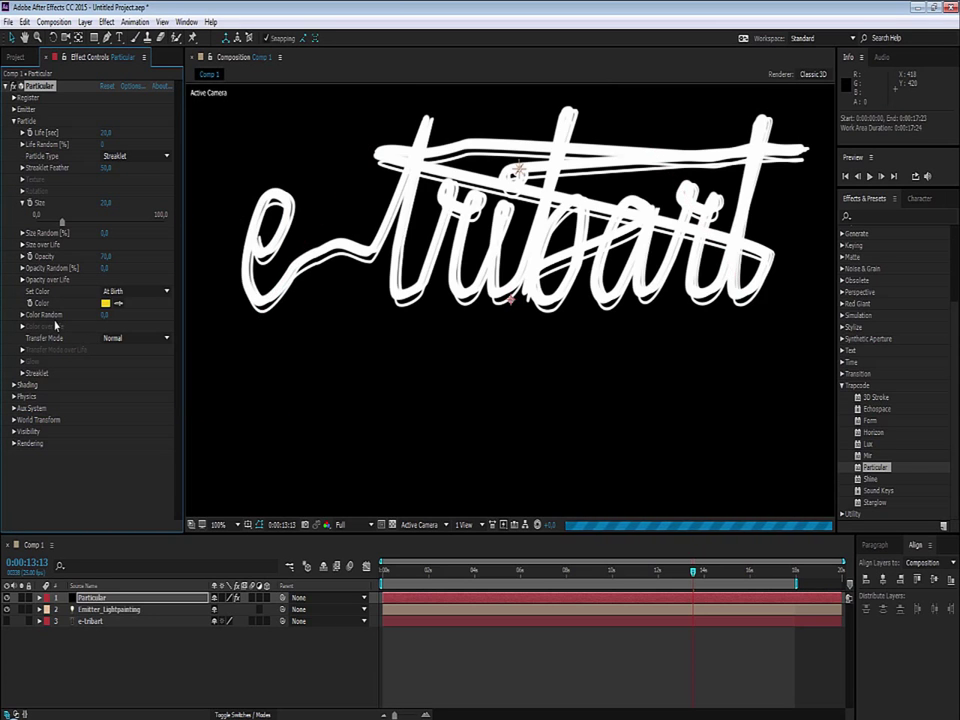
pyautogui.click(137, 338)
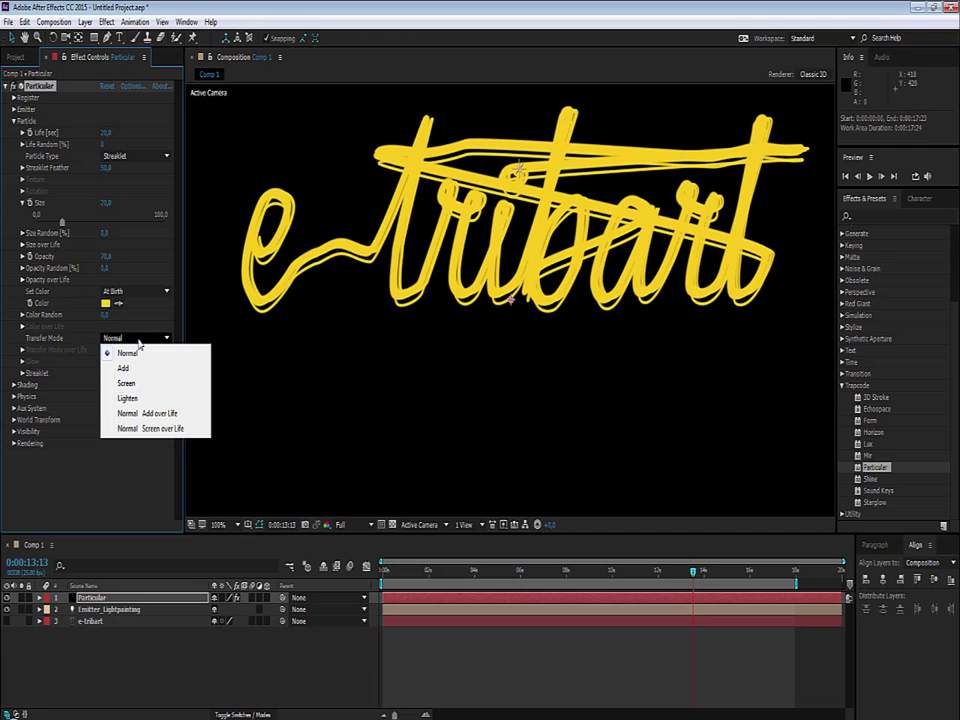
pyautogui.click(127, 384)
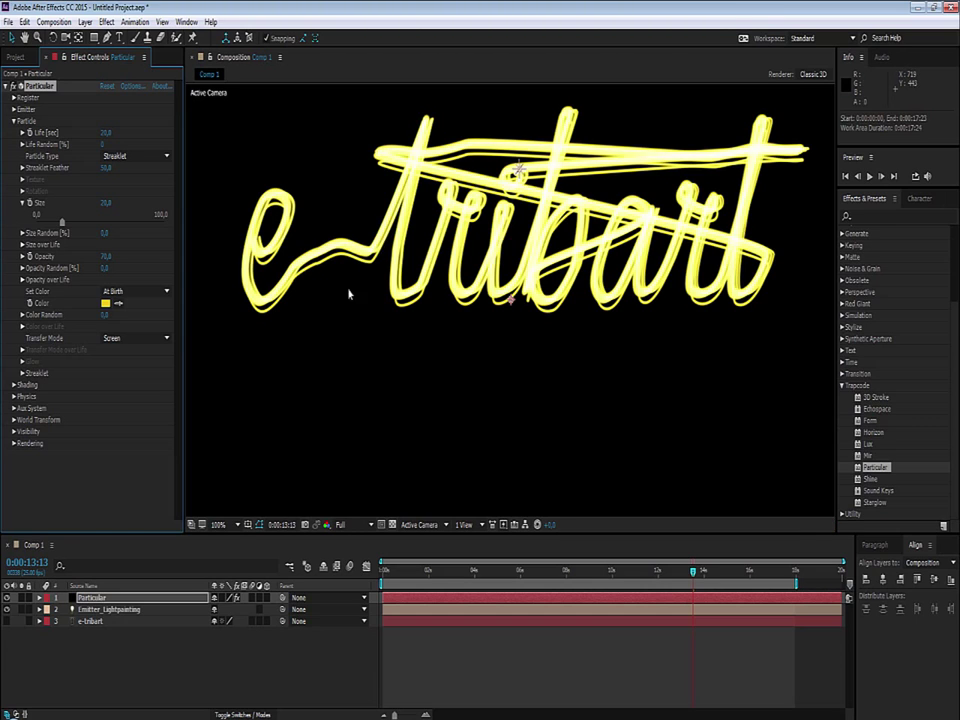
# In Streaklet settings, set Random Seed to 265 and Streak Size to 20
pyautogui.click(22, 374)
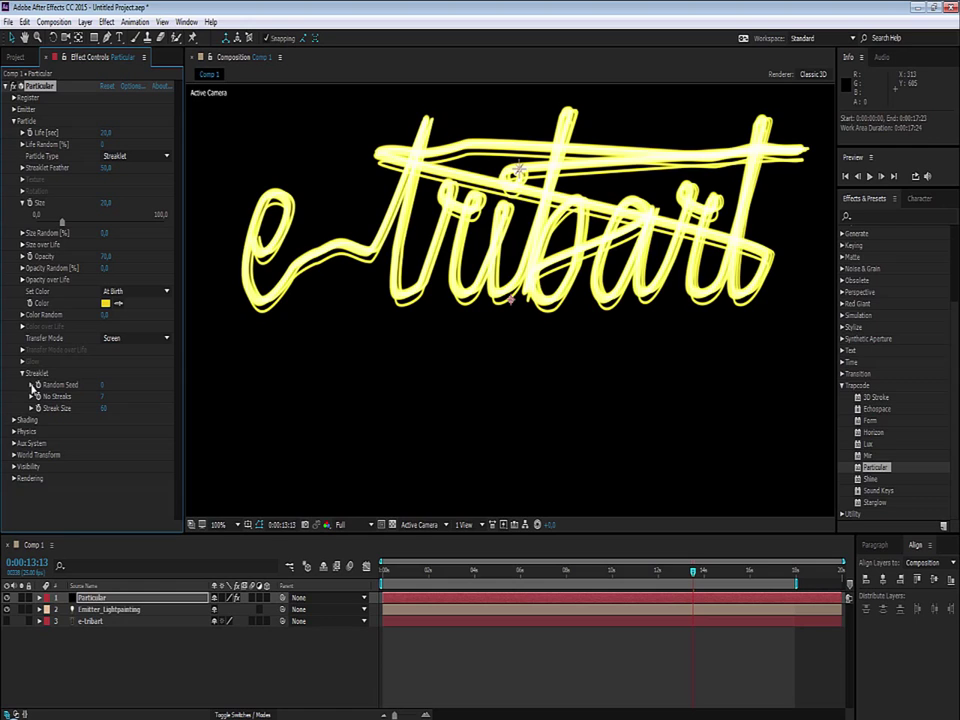
pyautogui.click(31, 385)
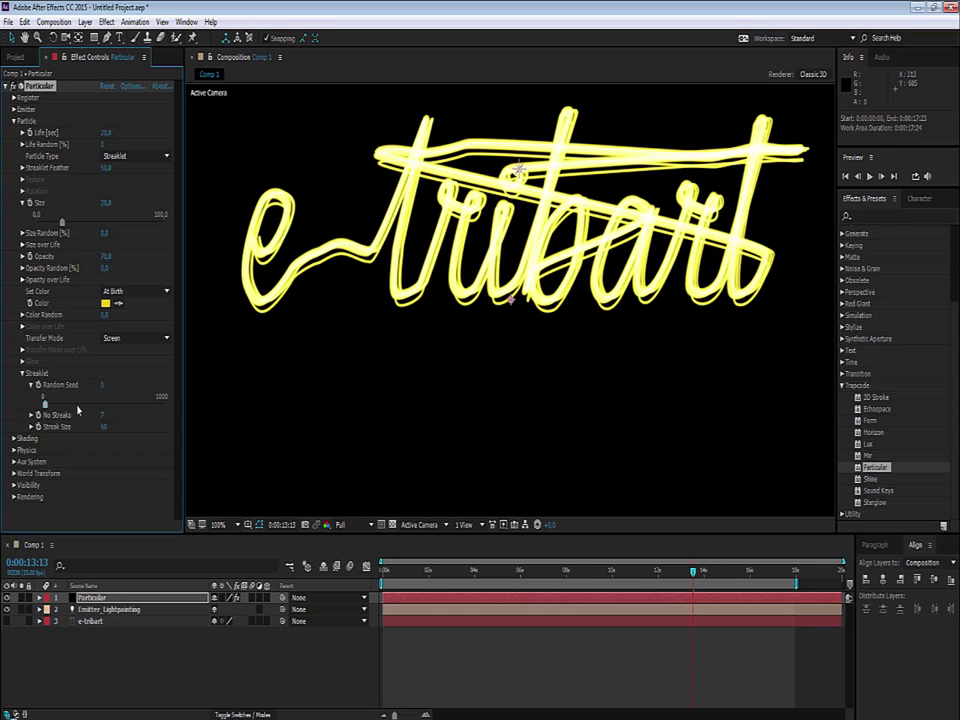
pyautogui.click(77, 404)
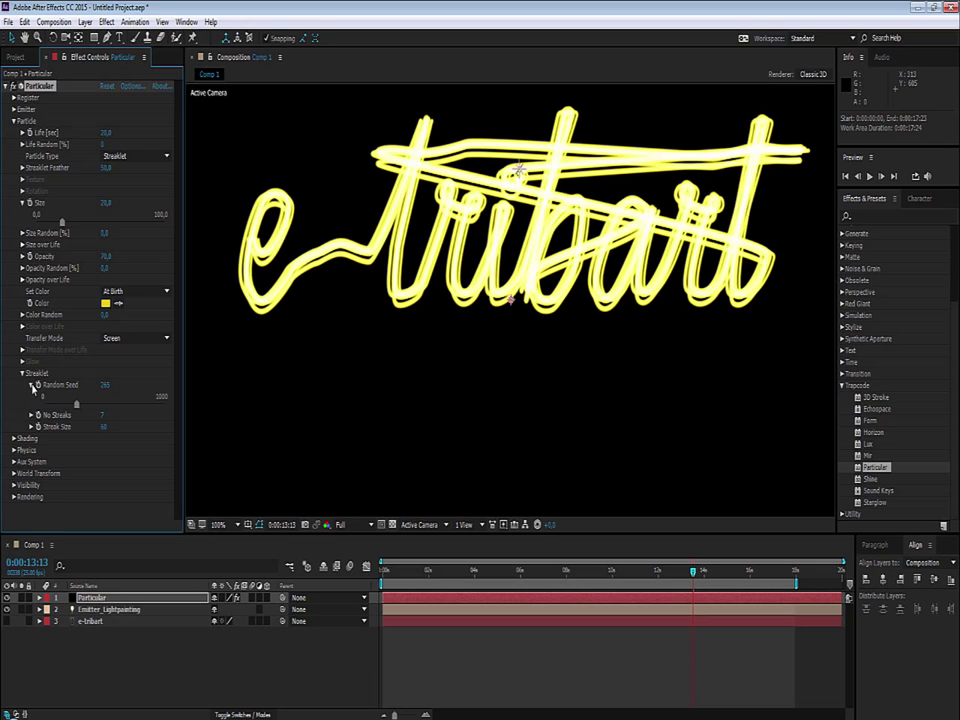
pyautogui.click(32, 385)
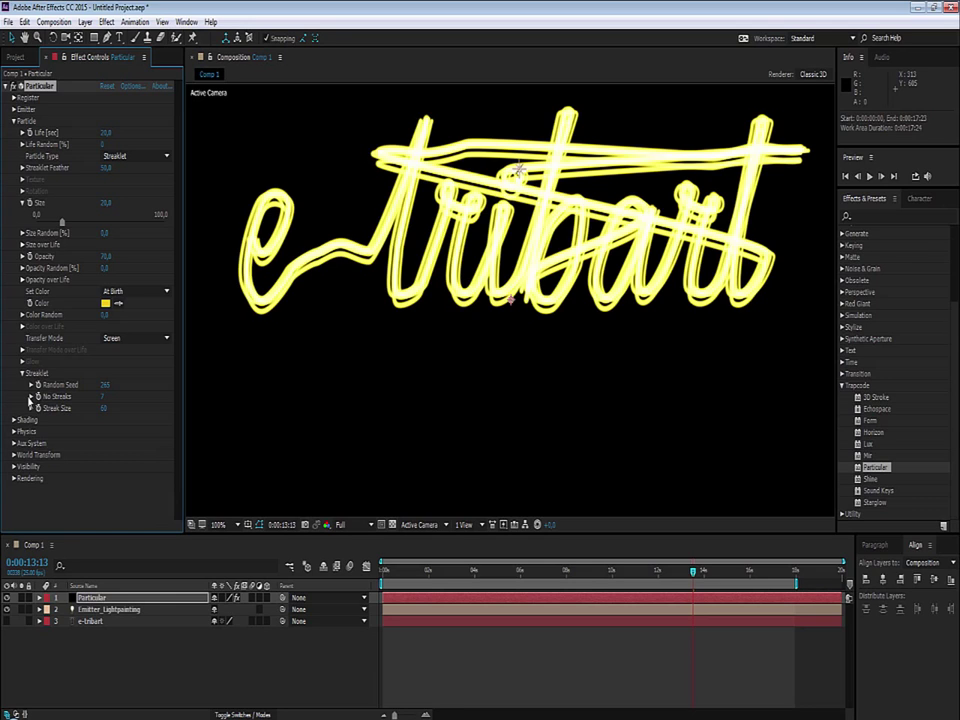
pyautogui.click(103, 408)
pyautogui.write('30')
pyautogui.press('Return')
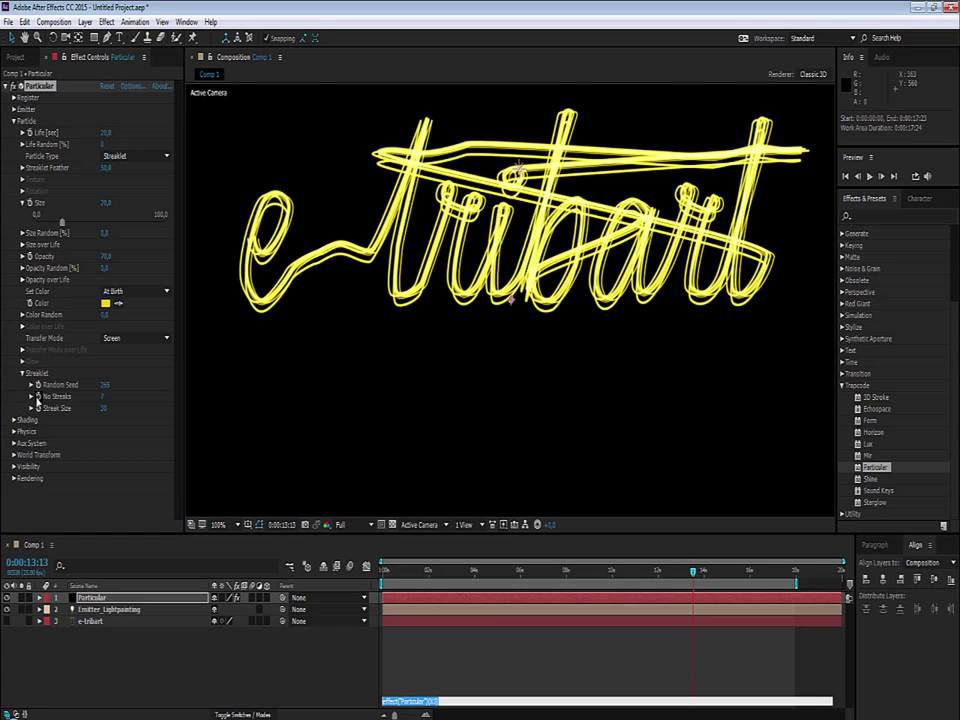
# Add the expression wiggle(3,4) to the Streaklet No Streaks property
pyautogui.keyDown('alt'); pyautogui.click(37, 398); pyautogui.keyUp('alt')
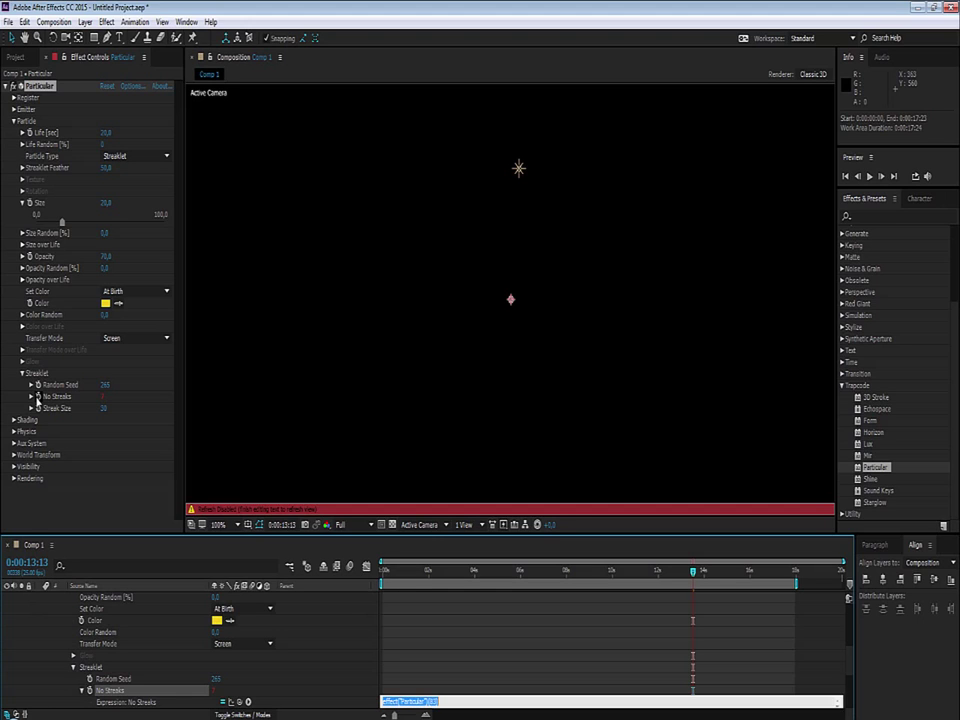
pyautogui.write('wig')
pyautogui.write('gle')
pyautogui.write('(')
pyautogui.write('3')
pyautogui.write(',4')
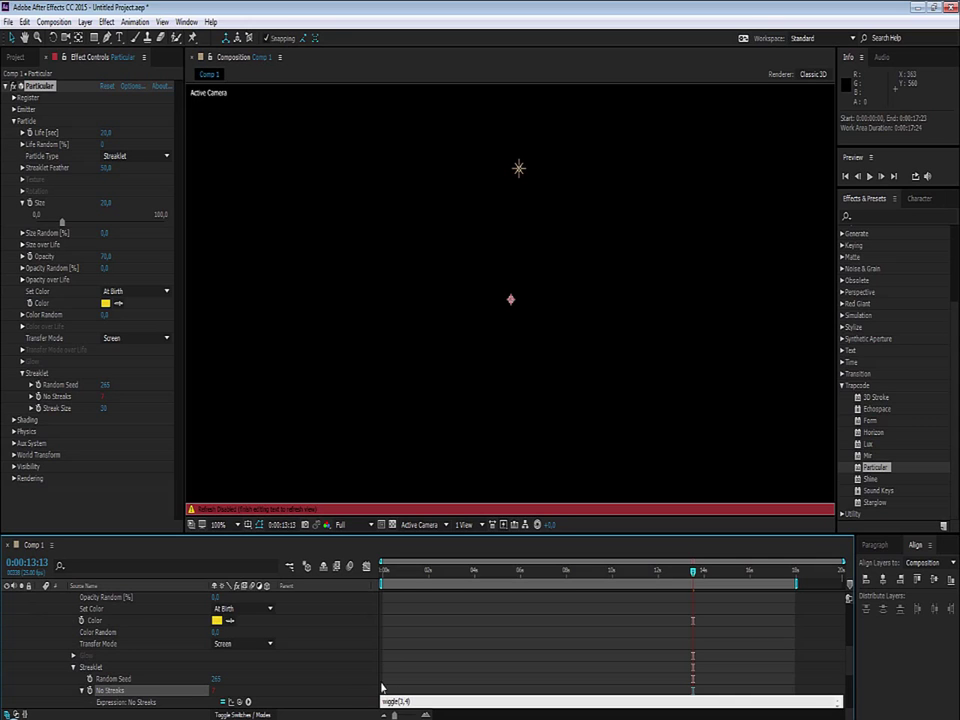
pyautogui.press('KP_Enter')
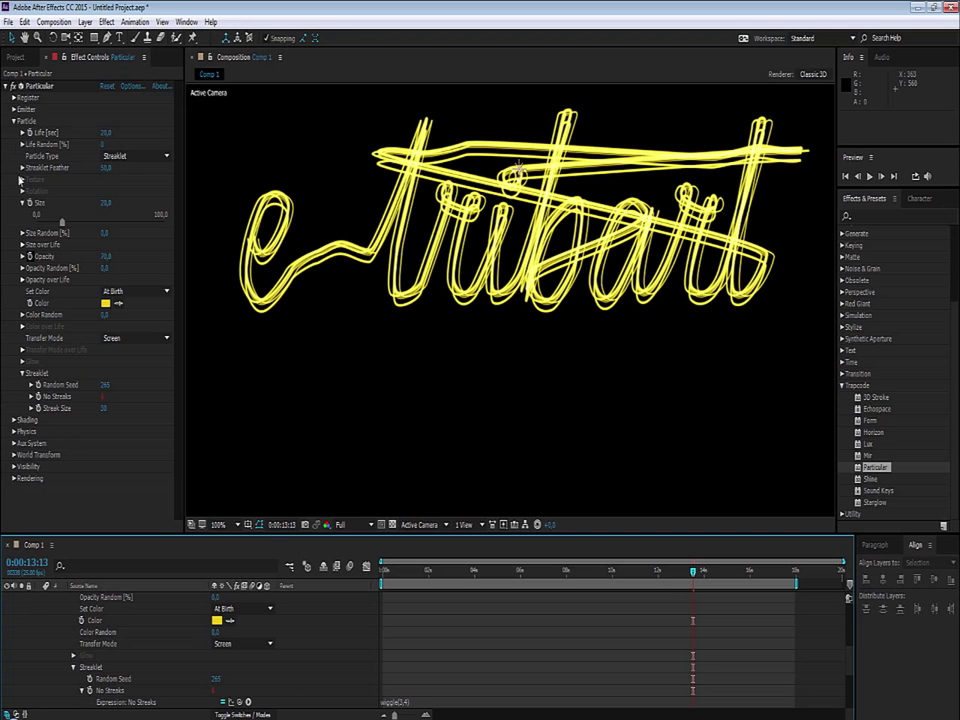
# Under Shading, switch Shading to On and Light Falloff to None (AE)
pyautogui.click(14, 121)
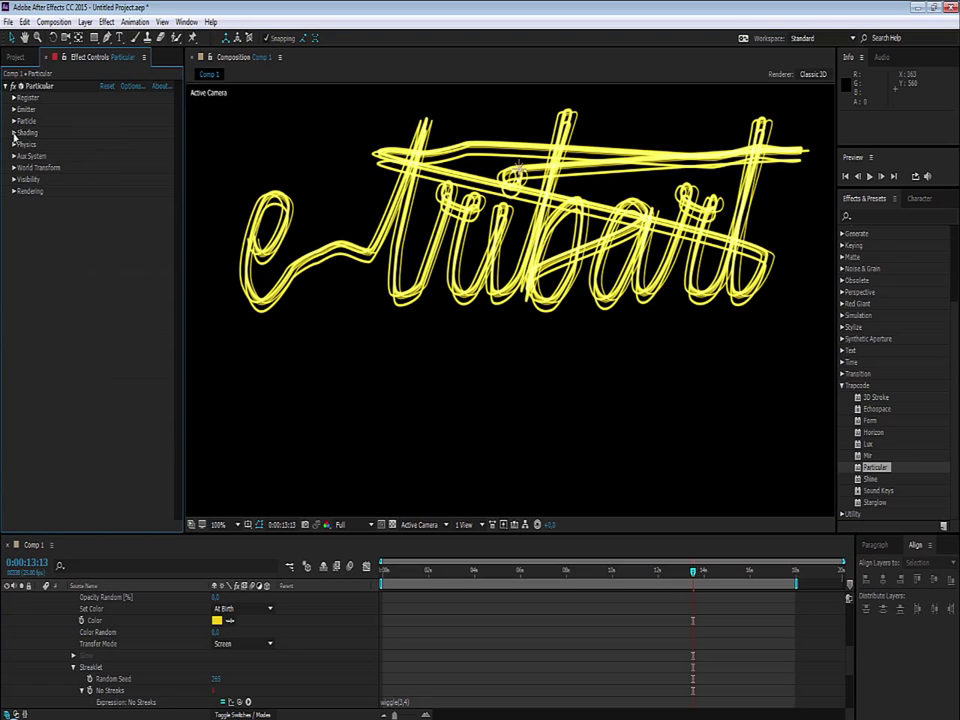
pyautogui.click(13, 133)
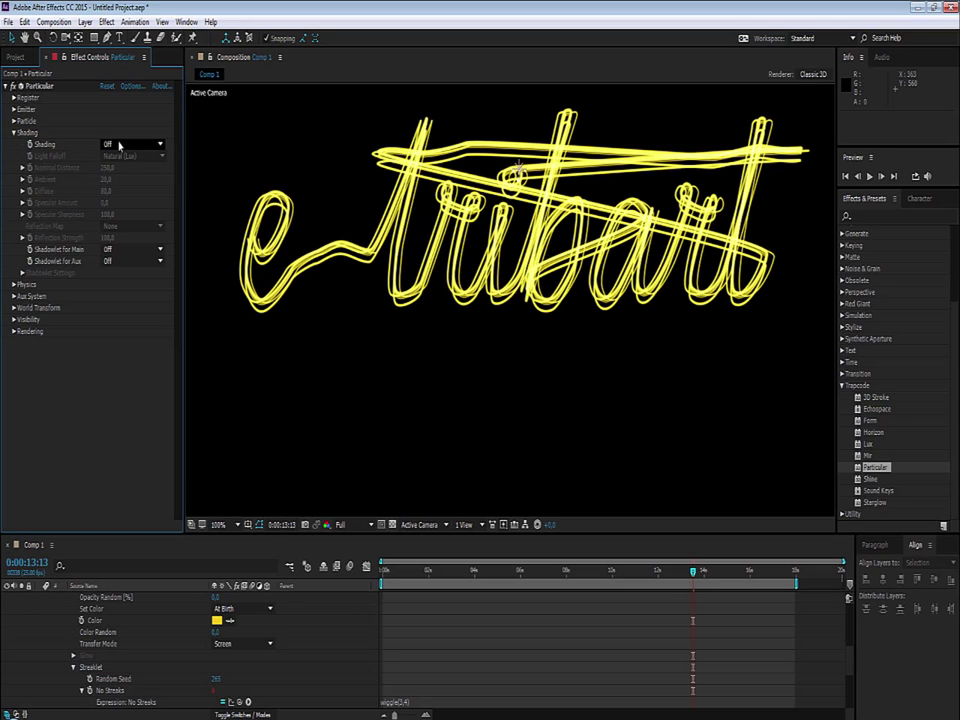
pyautogui.click(119, 145)
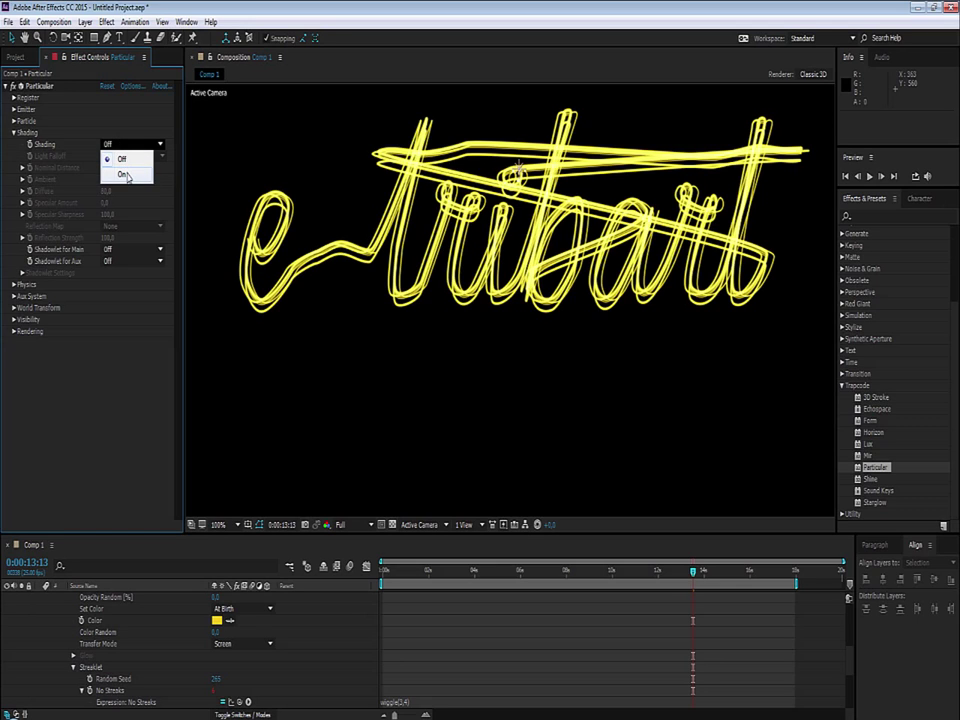
pyautogui.click(124, 175)
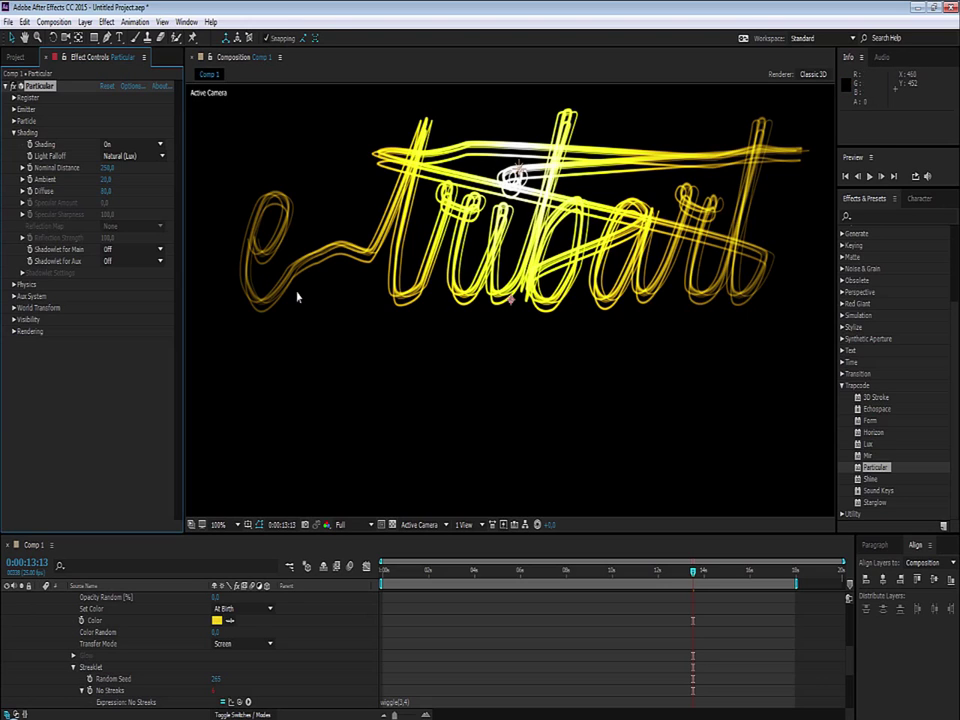
pyautogui.click(143, 160)
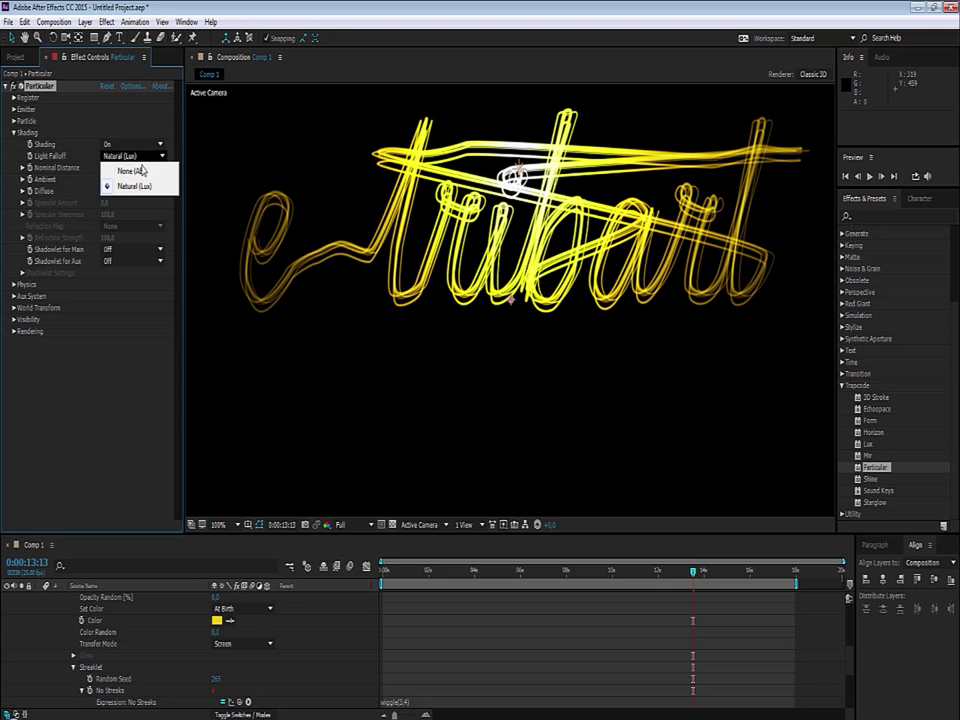
pyautogui.click(127, 172)
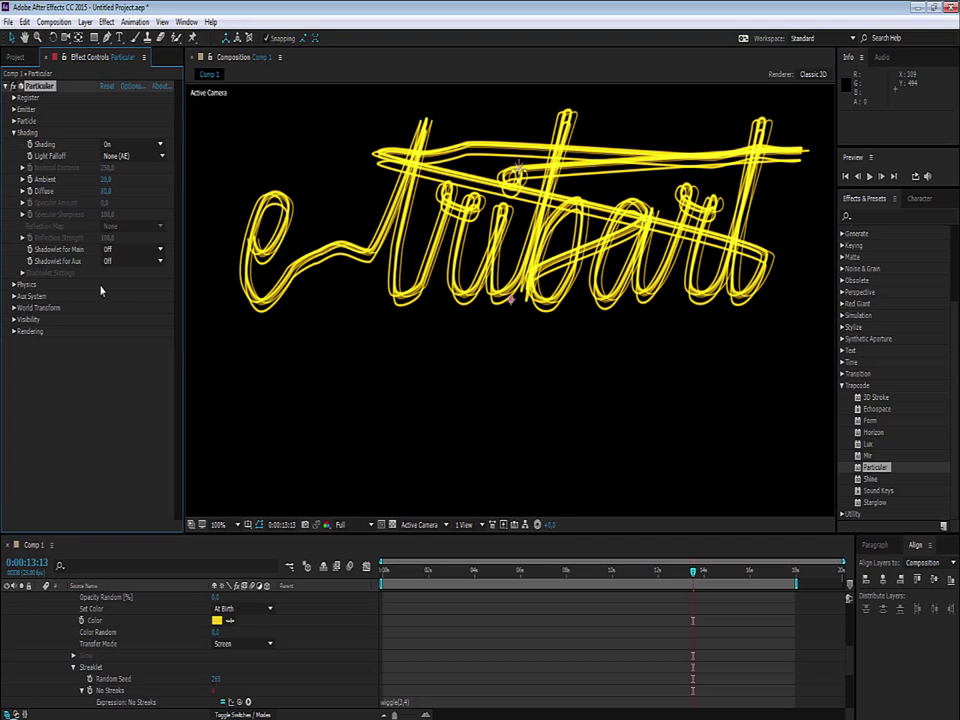
# Lower the Shading Diffuse value to 20
pyautogui.click(22, 191)
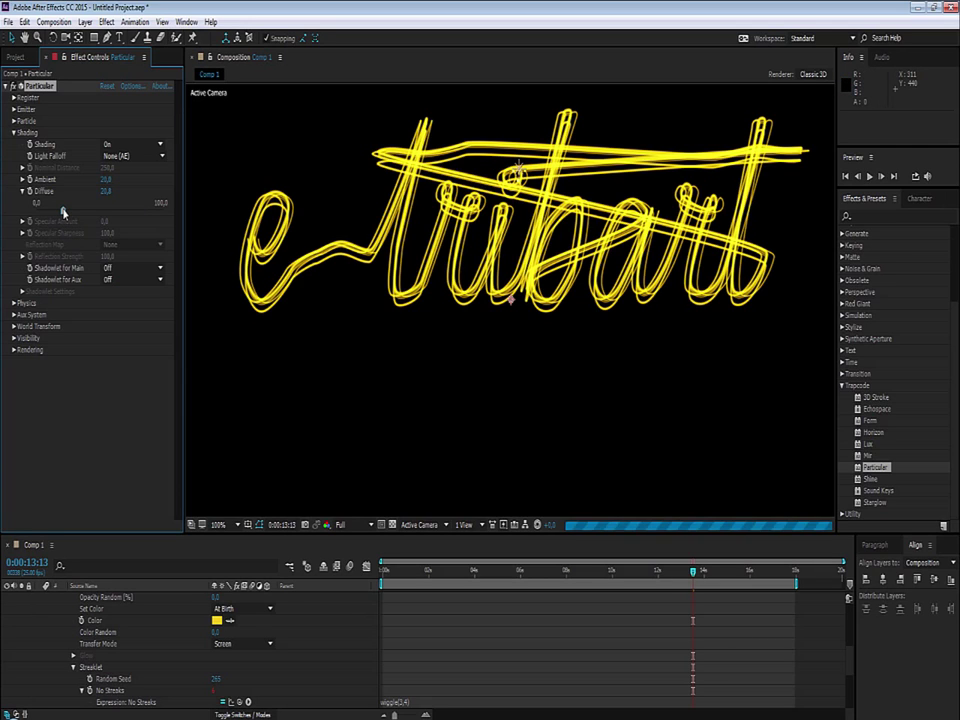
pyautogui.click(63, 210)
pyautogui.click(111, 191)
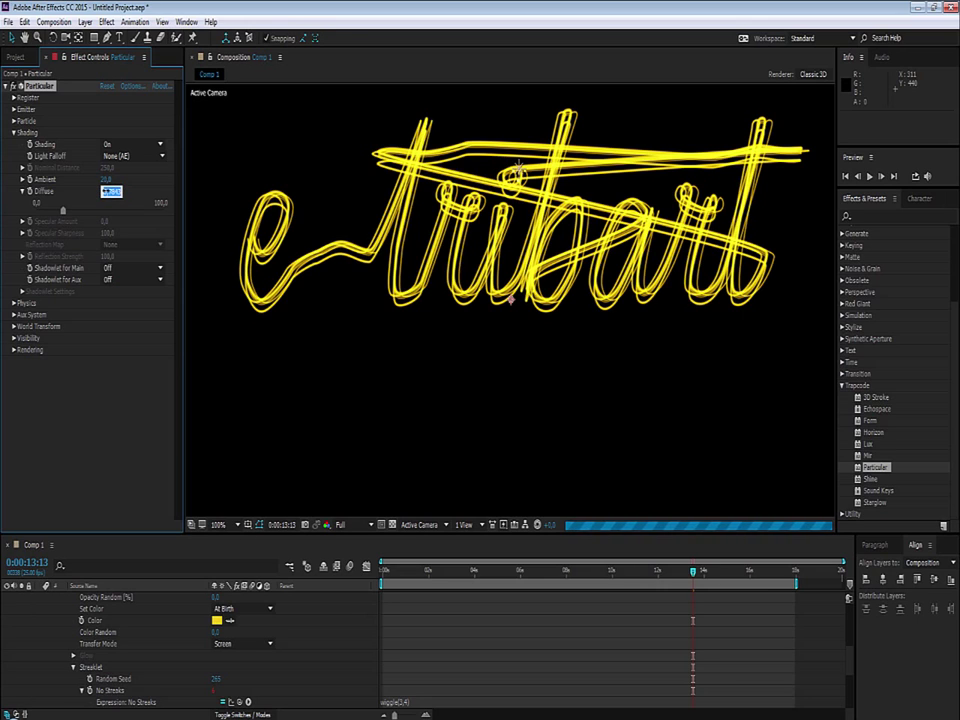
pyautogui.write('50')
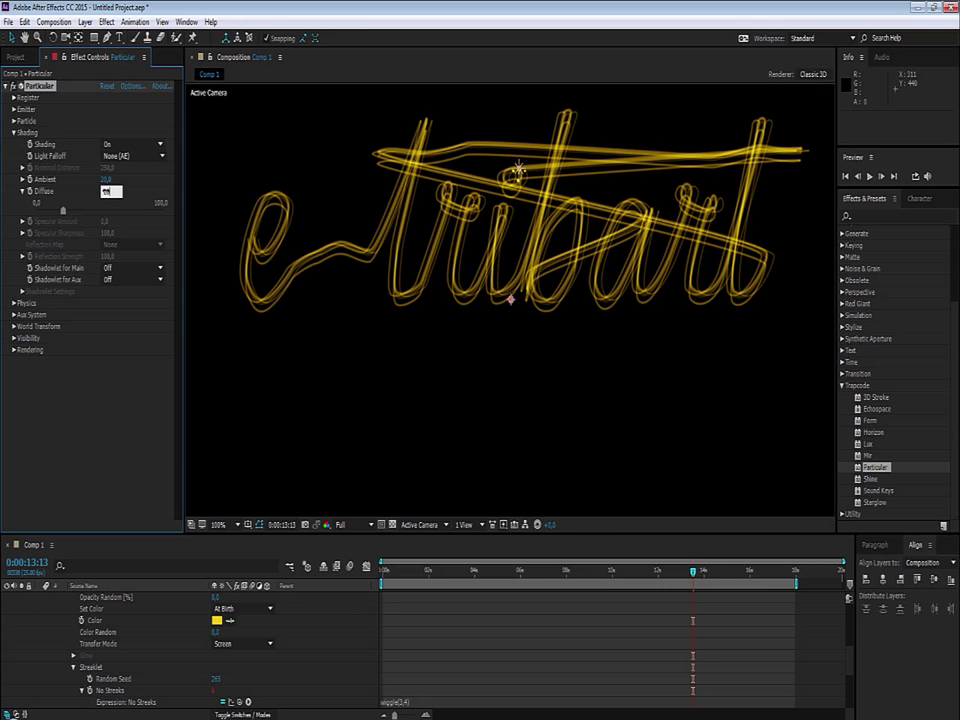
pyautogui.press('Return')
pyautogui.click(22, 192)
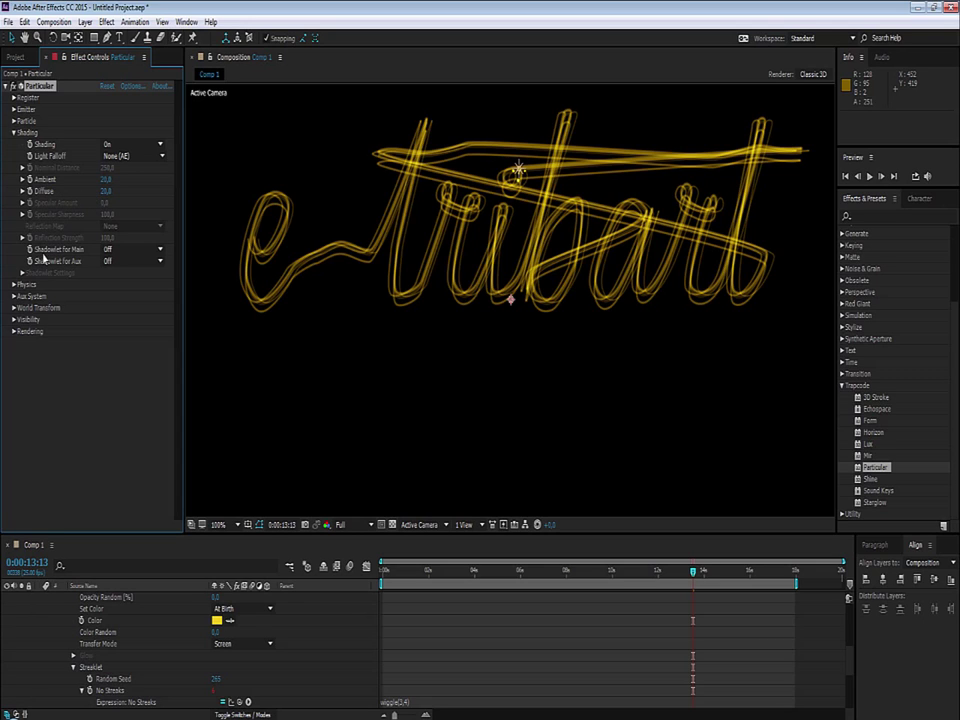
# Turn on Shadowlet for Main particles with shadowlet Opacity 30
pyautogui.click(113, 250)
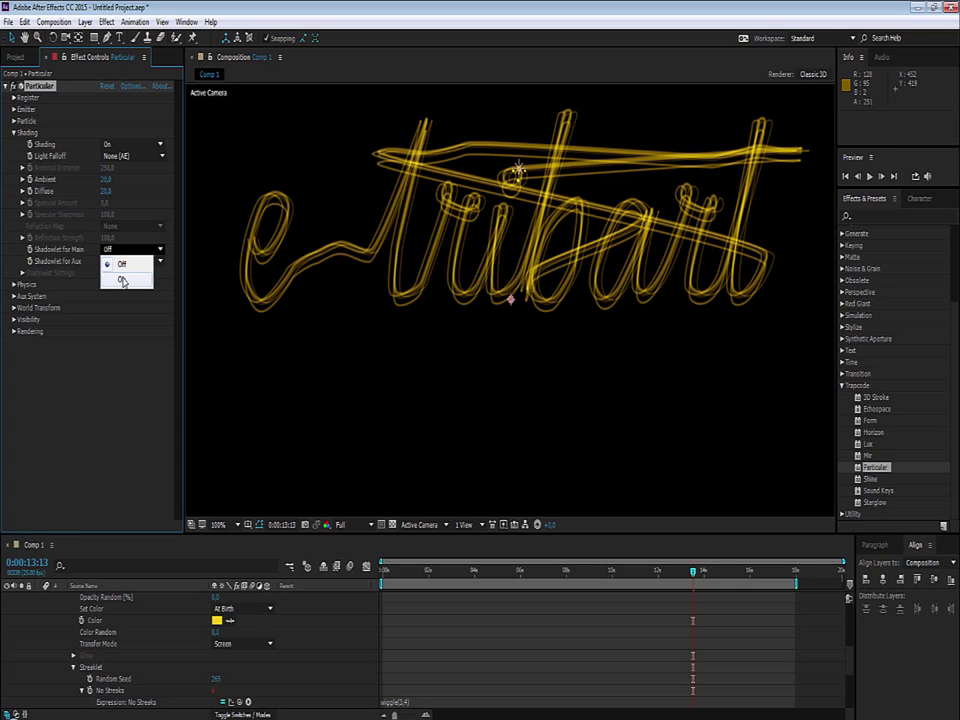
pyautogui.click(122, 280)
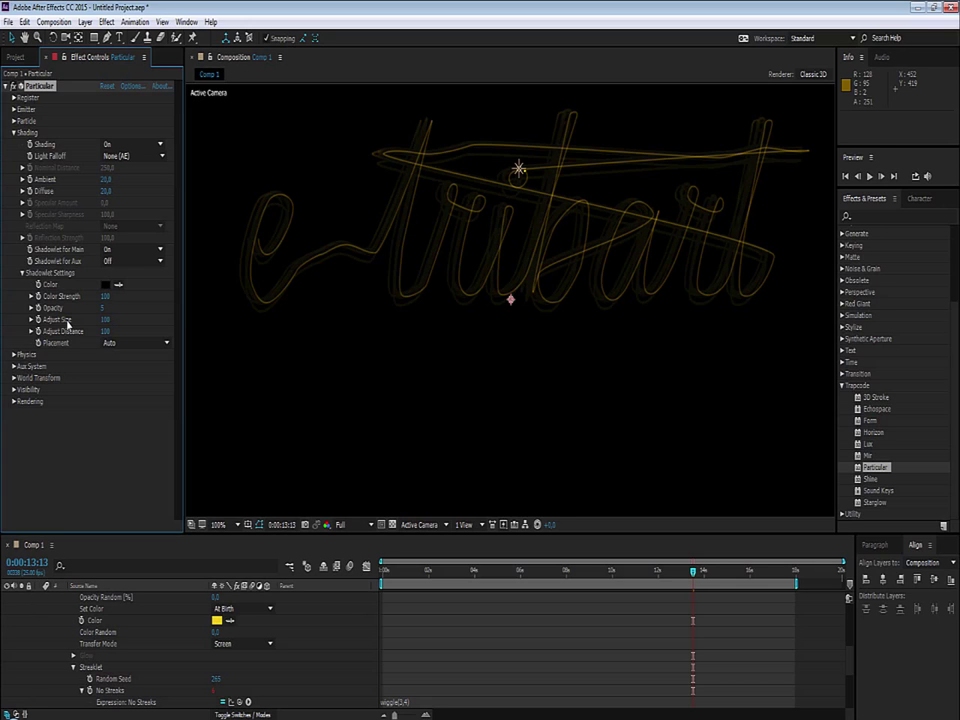
pyautogui.click(106, 308)
pyautogui.write('30')
pyautogui.press('Return')
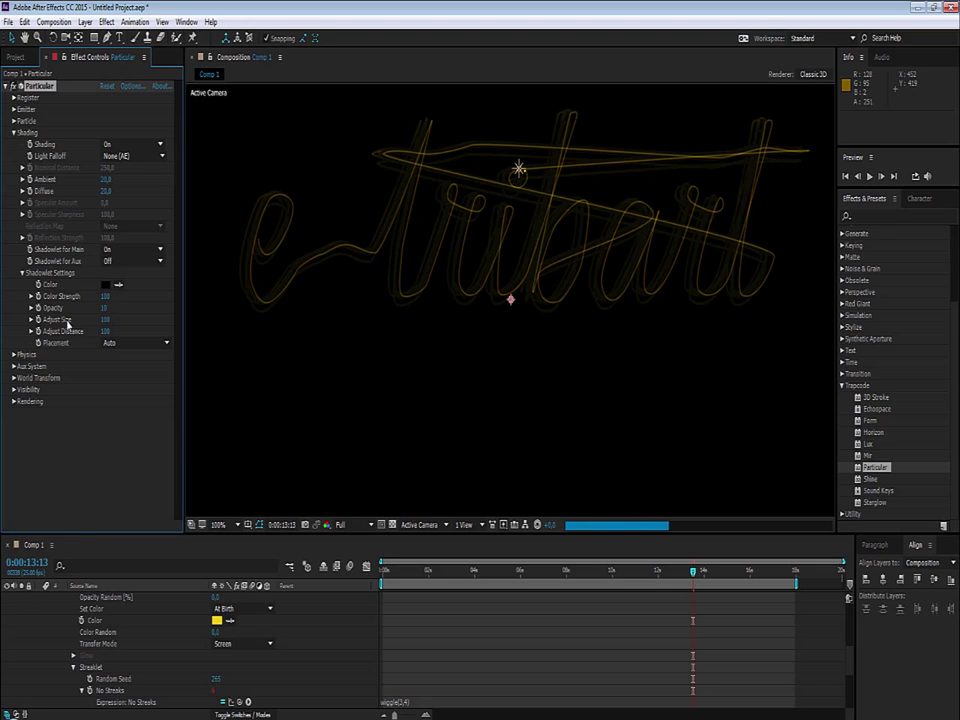
# Set shadowlet Adjust Distance to 50, collapse Shadowlet Settings and Shading, and expand World Transform
pyautogui.press('Tab')
pyautogui.press('Tab')
pyautogui.write('50')
pyautogui.press('Return')
pyautogui.click(23, 272)
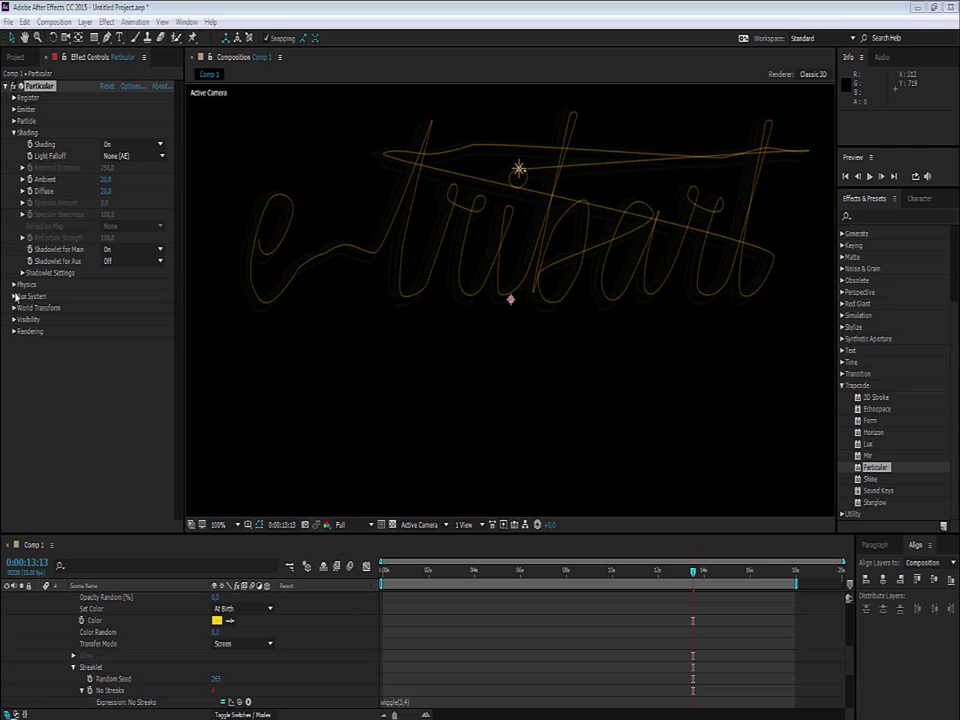
pyautogui.click(14, 133)
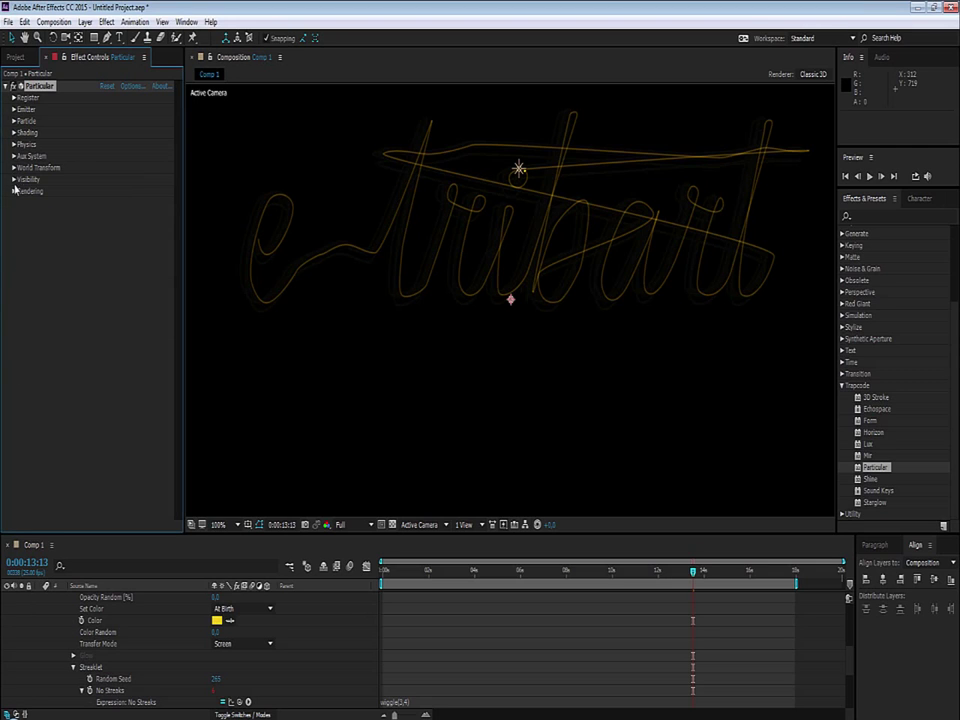
pyautogui.click(14, 168)
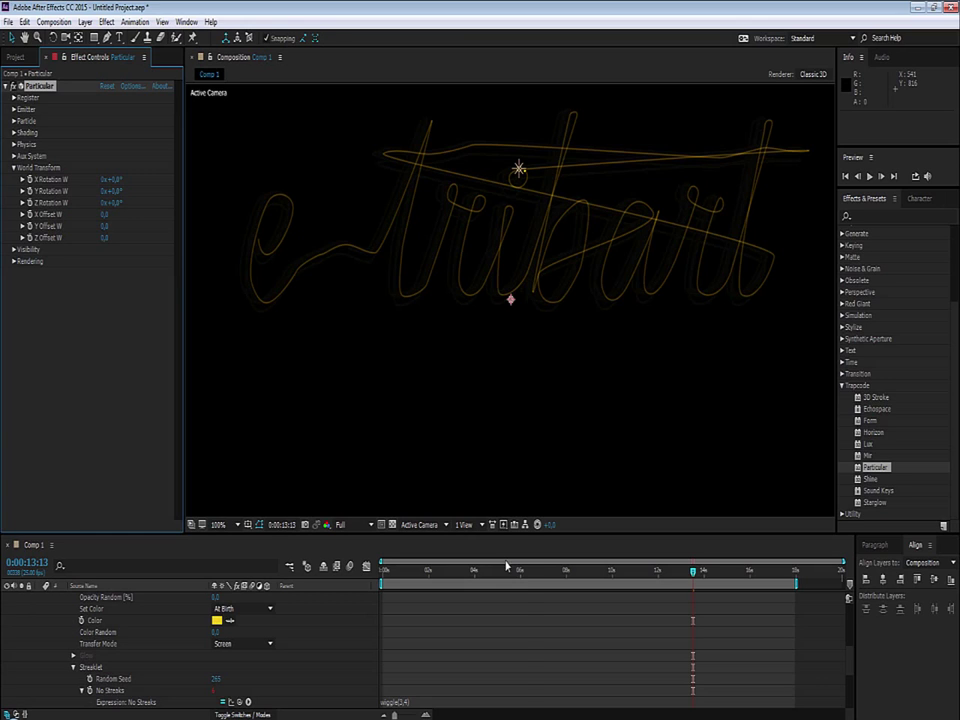
# Place the current time indicator at 0:00:06:07 in the timeline
pyautogui.click(526, 572)
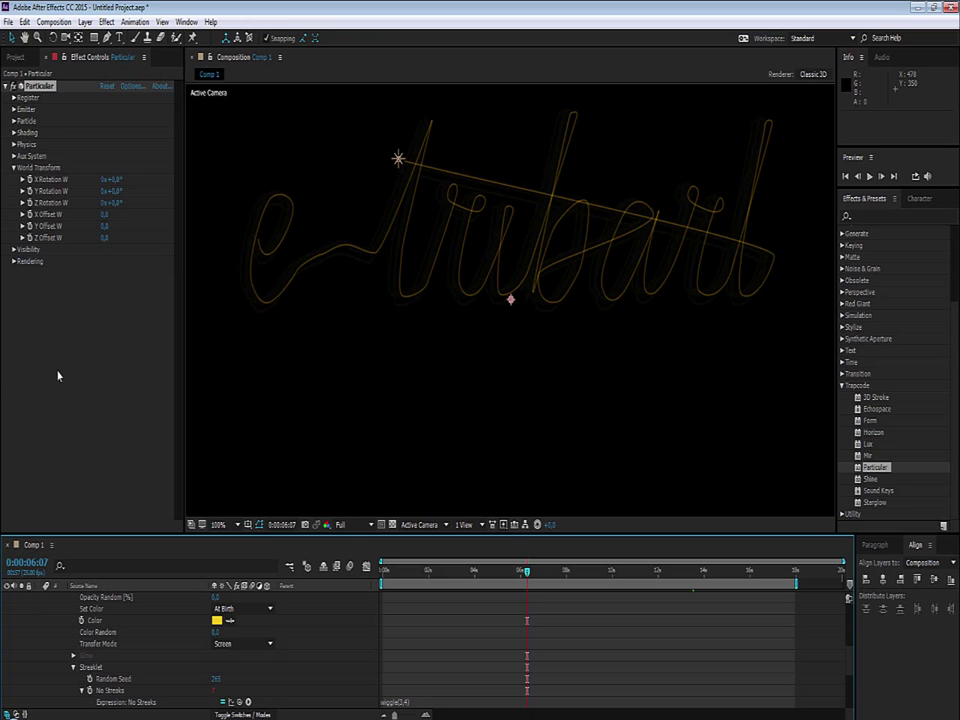
# Collapse Particular, then drag Trapcode Starglow into Effect Controls beneath it
pyautogui.click(7, 87)
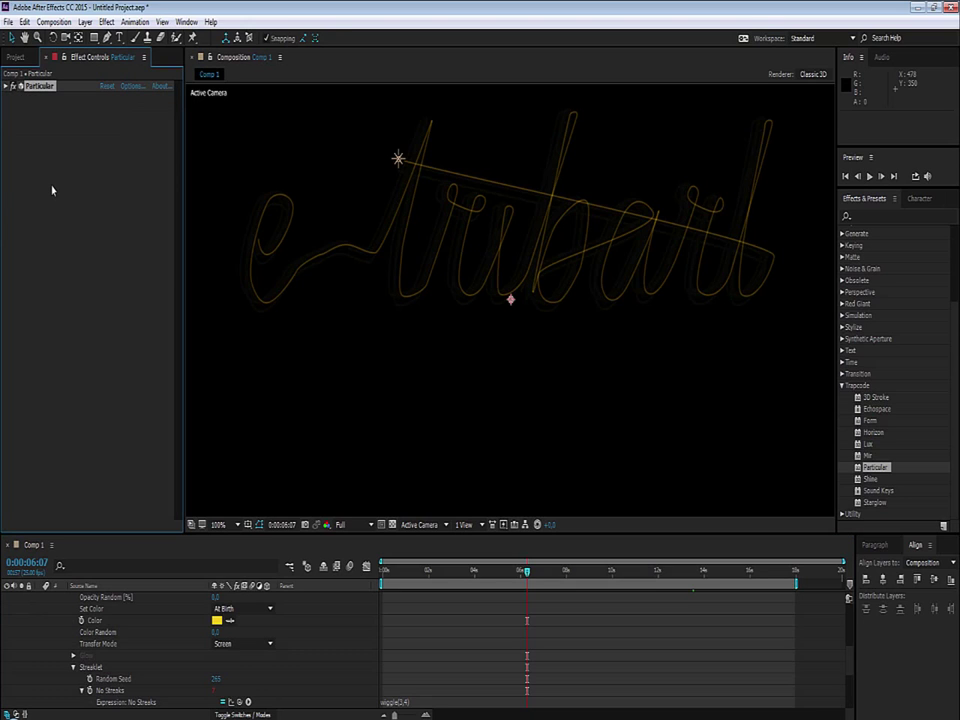
pyautogui.click(52, 190)
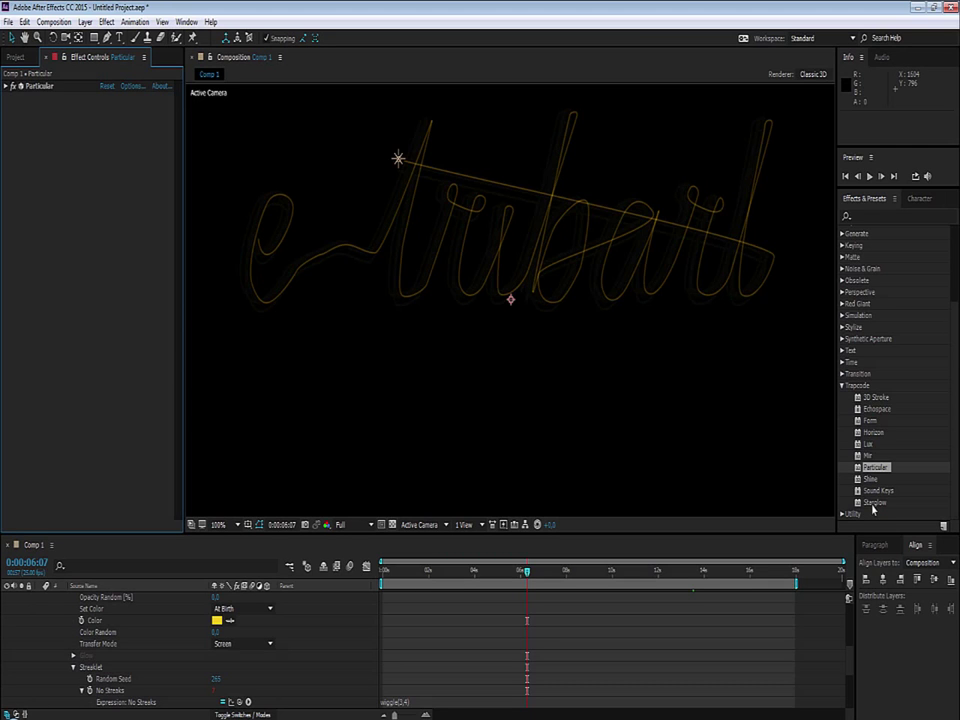
pyautogui.moveTo(873, 509); pyautogui.dragTo(86, 260)
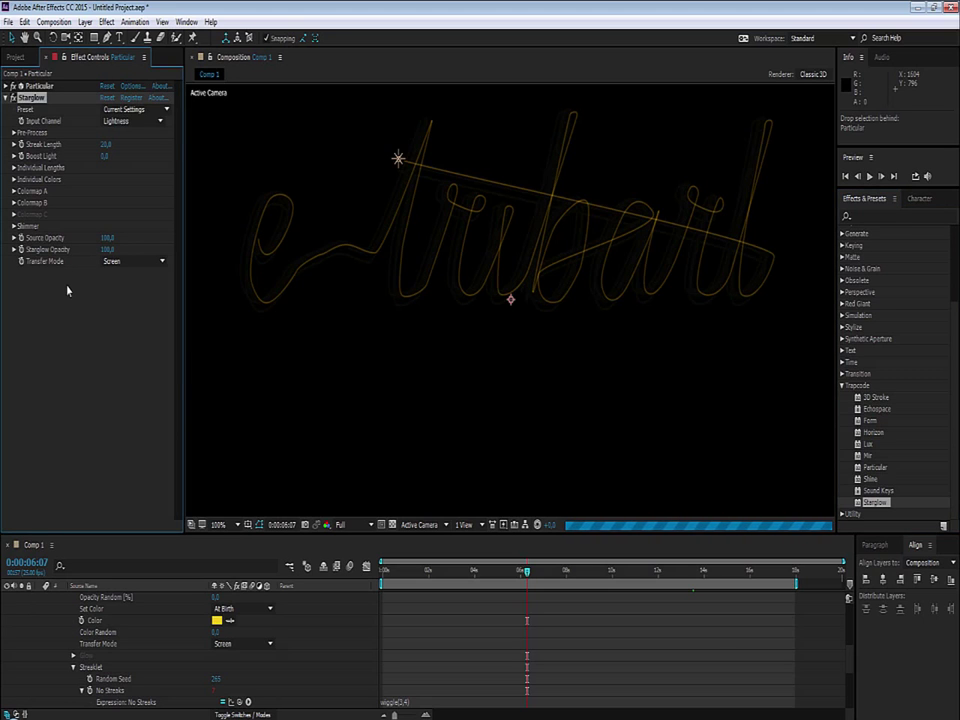
# Set Starglow's Input Channel to Alpha, Streak Length to 5 and Boost Light to 2
pyautogui.click(151, 125)
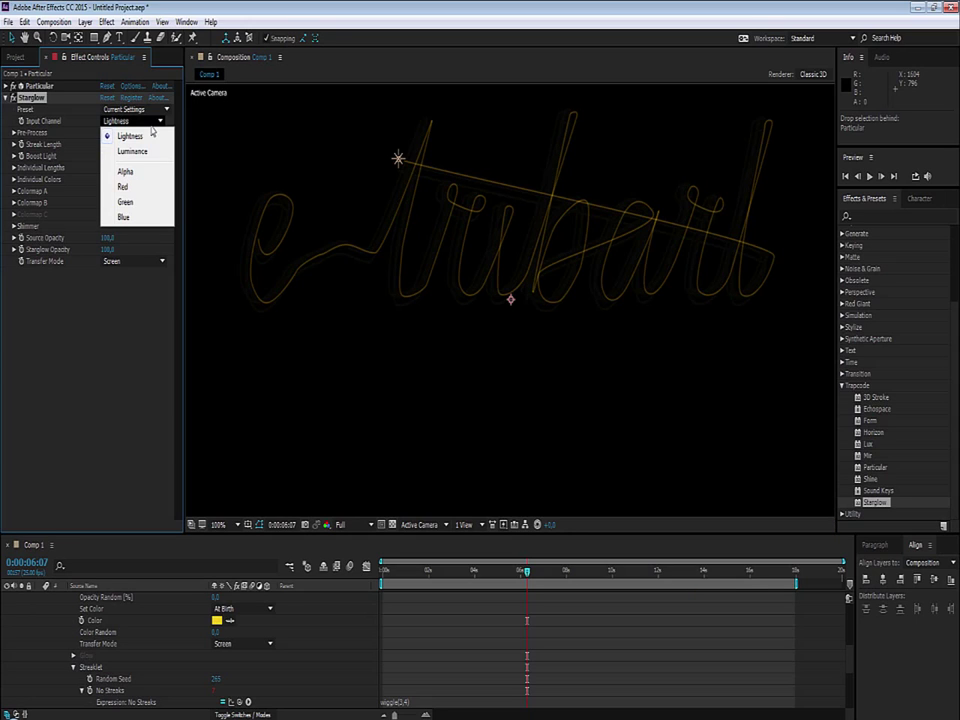
pyautogui.press('Return')
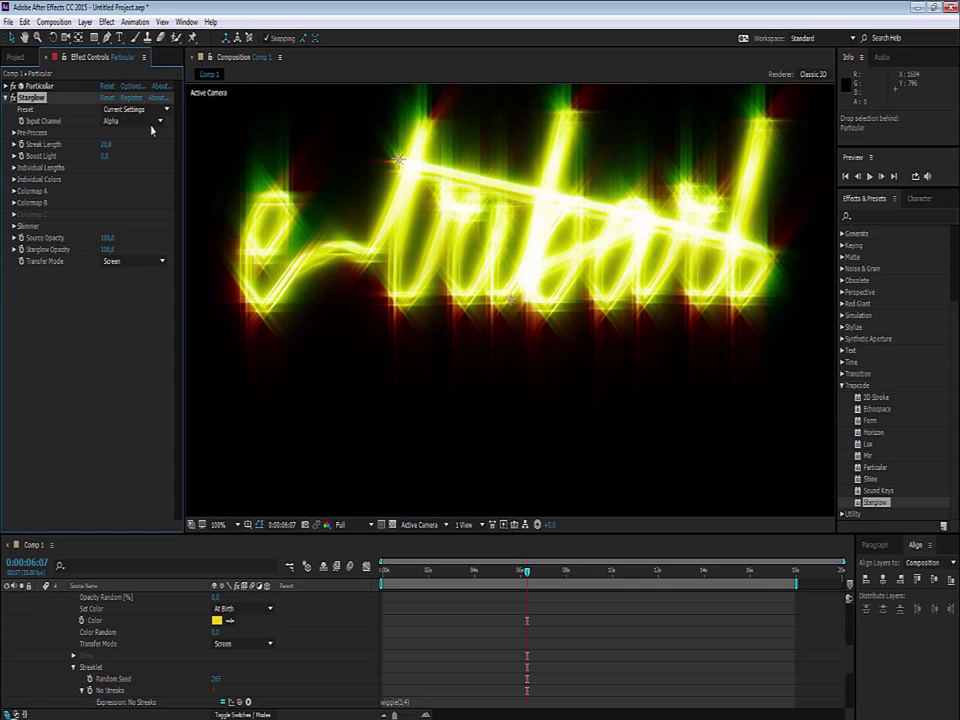
pyautogui.press('Tab')
pyautogui.write('5')
pyautogui.press('Return')
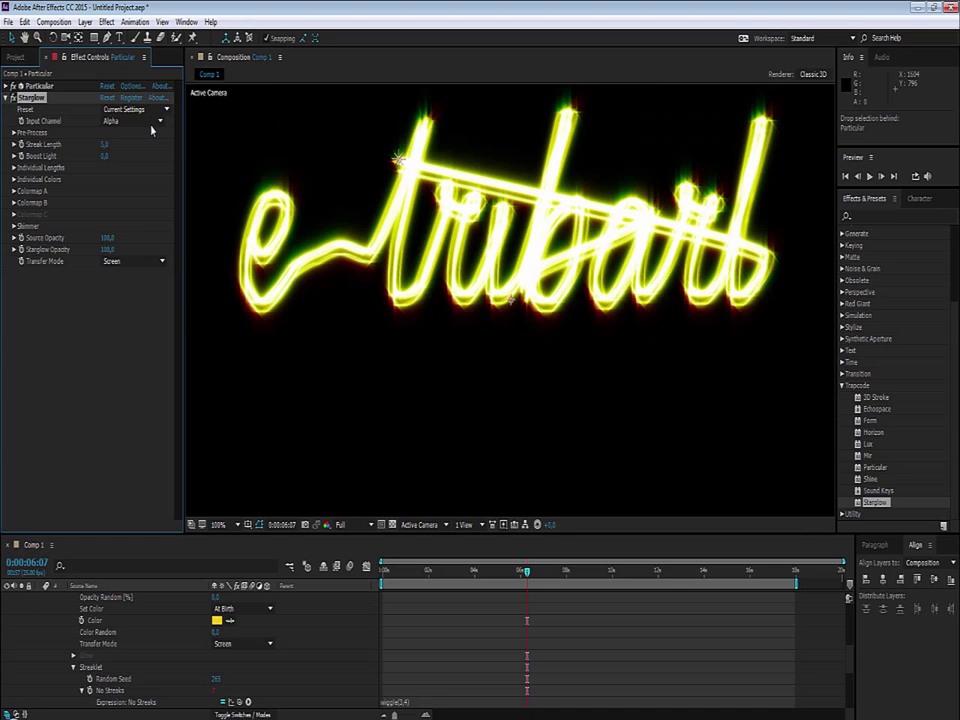
pyautogui.press('Tab')
pyautogui.write('2')
pyautogui.press('Return')
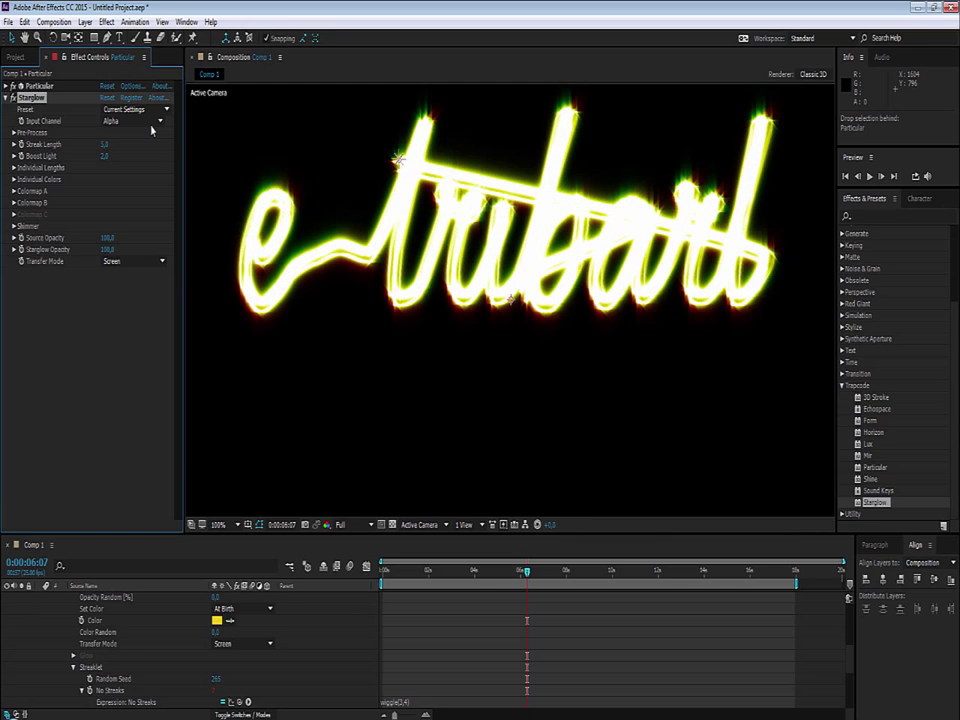
# Enter 1.5 for each Starglow Individual Length, Up through Down Right
pyautogui.click(13, 167)
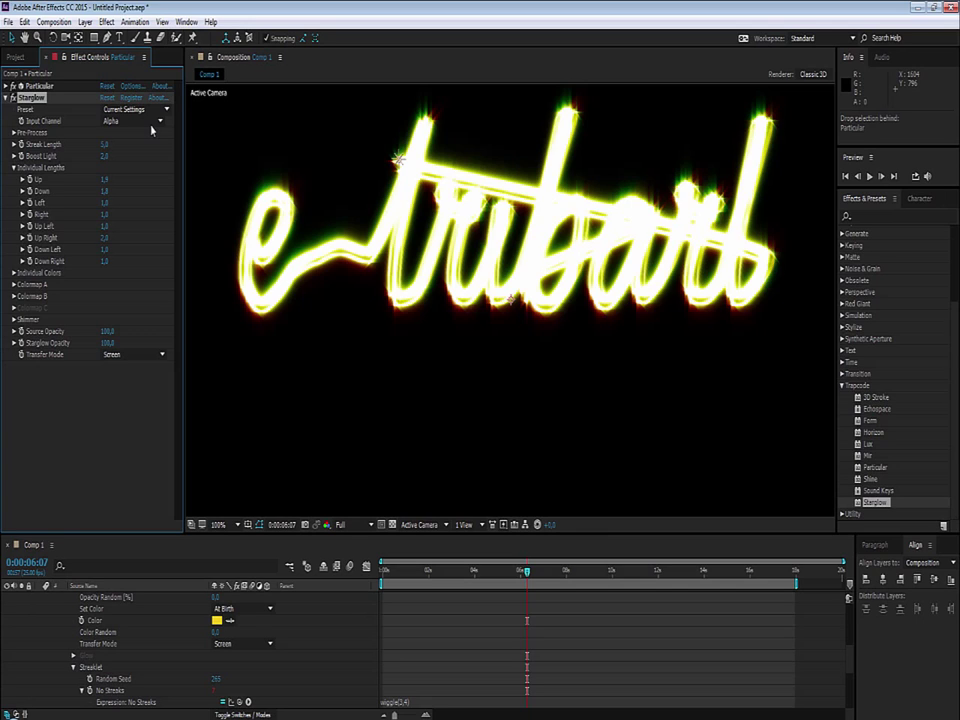
pyautogui.click(106, 179)
pyautogui.write('1.5')
pyautogui.press('Tab')
pyautogui.write('1.5')
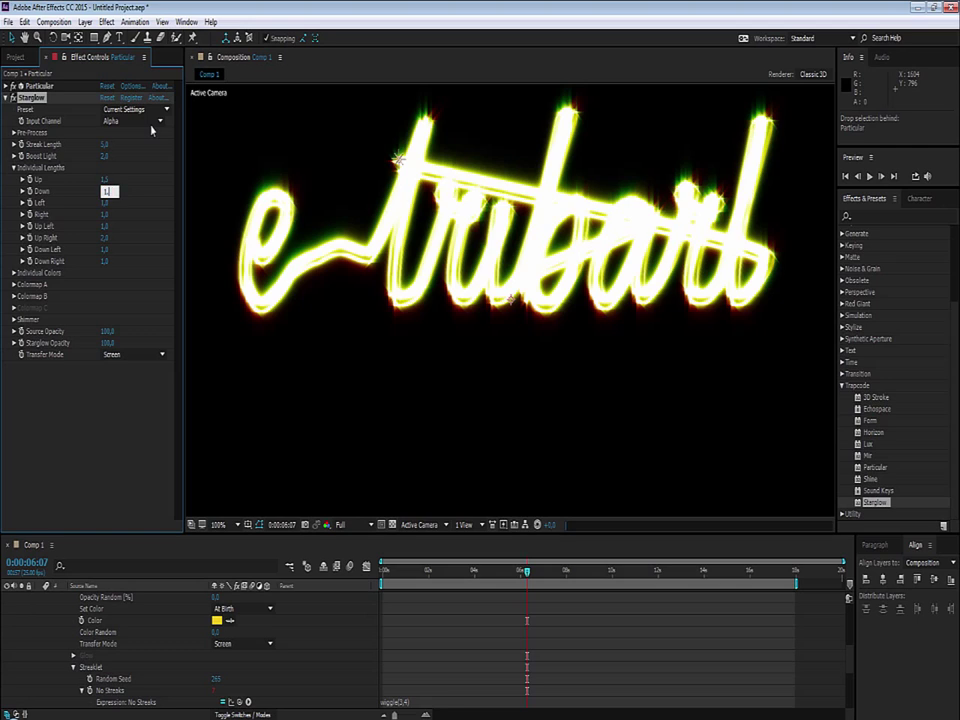
pyautogui.press('Tab')
pyautogui.write('1.5')
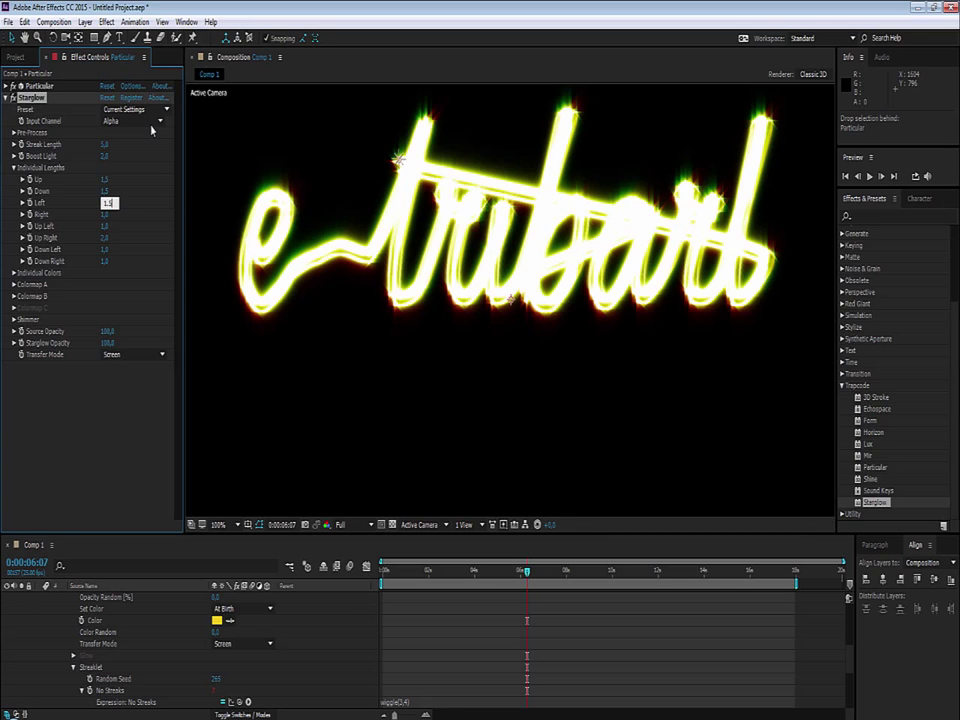
pyautogui.press('Tab')
pyautogui.write('1.5')
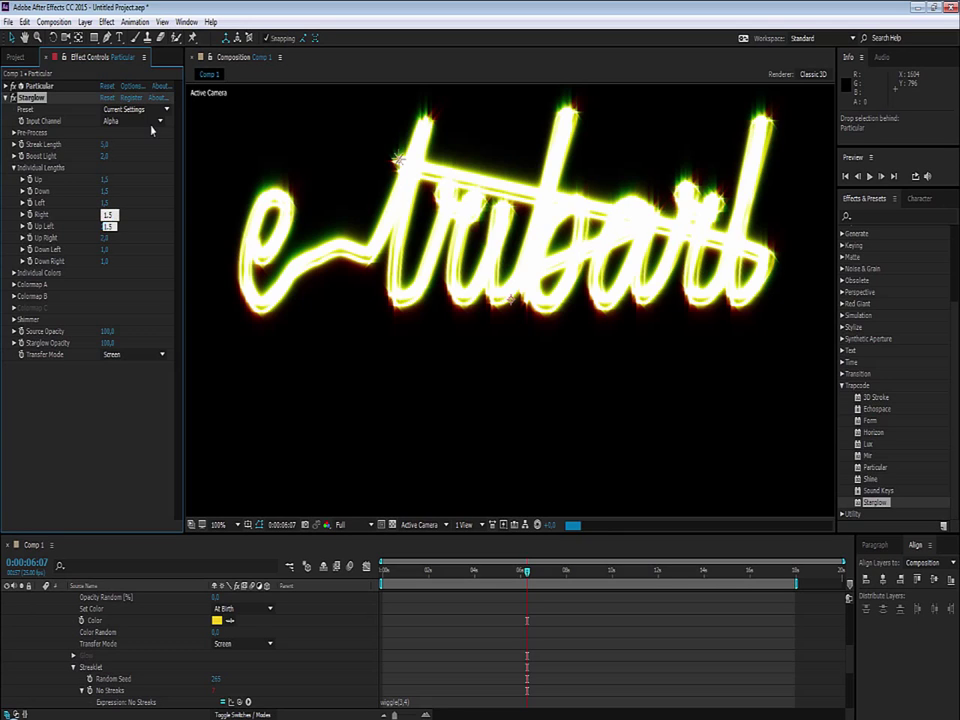
pyautogui.press('Tab')
pyautogui.write('1.5')
pyautogui.press('Tab')
pyautogui.write('1.5')
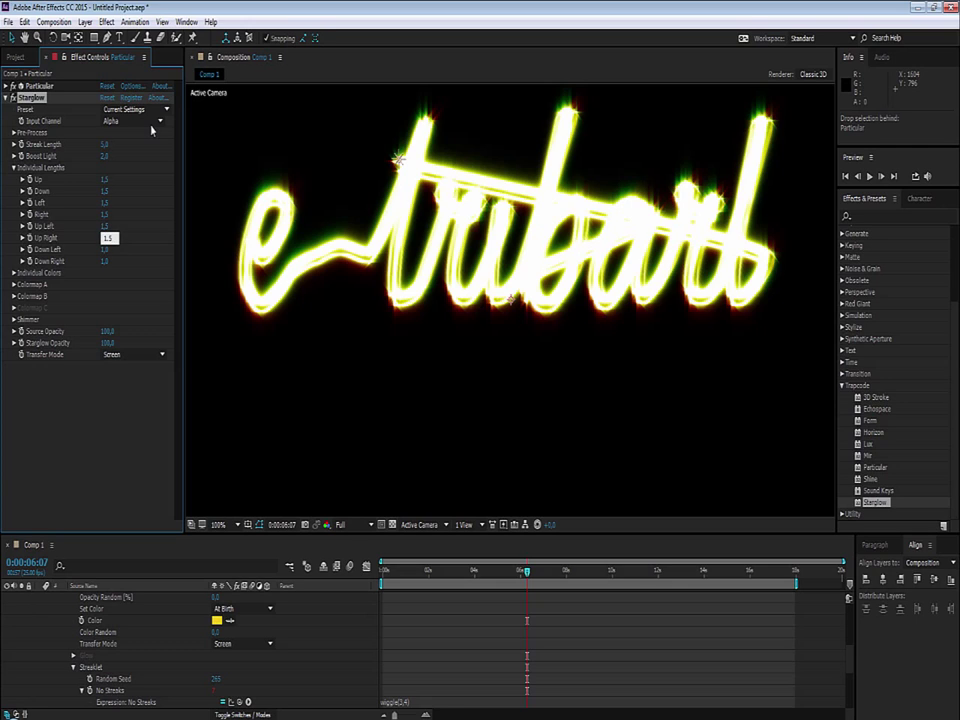
pyautogui.press('Tab')
pyautogui.write('1.5')
pyautogui.press('Tab')
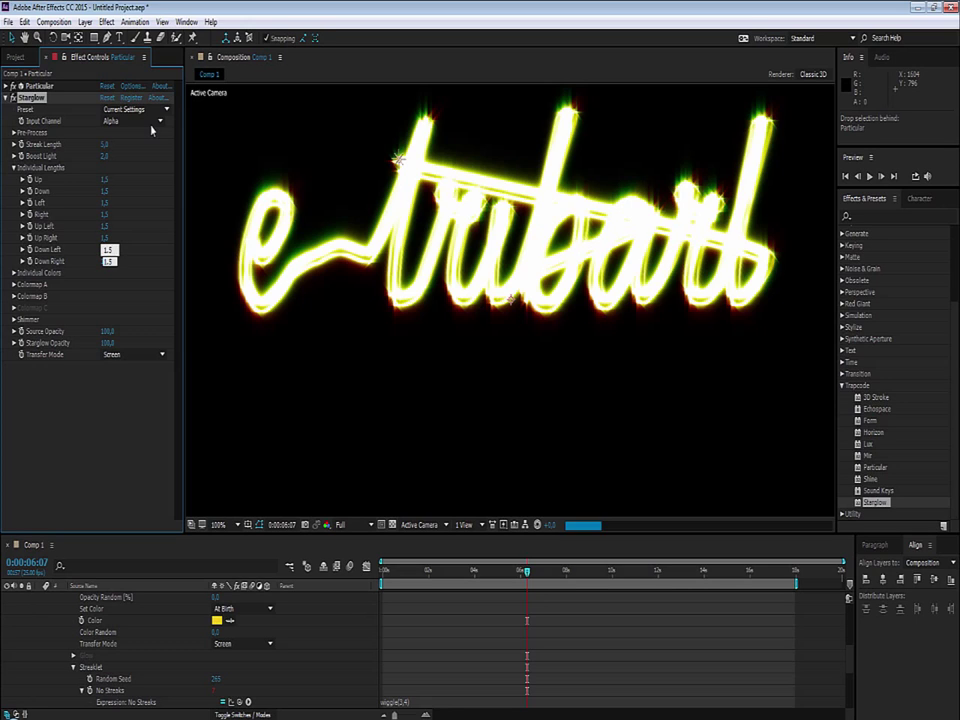
pyautogui.write('1.5')
pyautogui.press('Return')
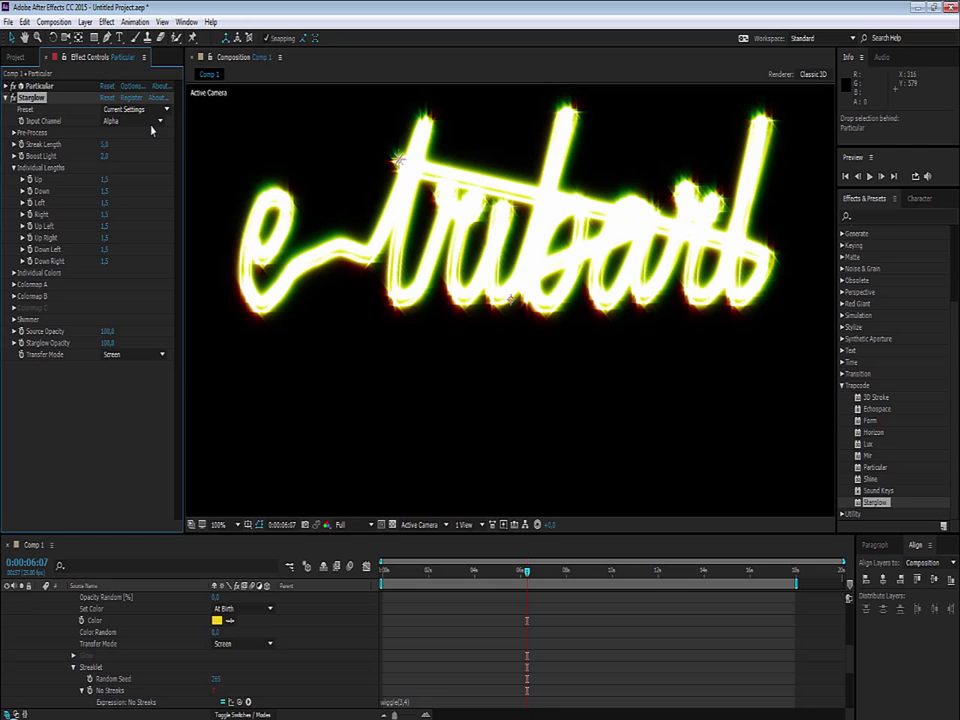
pyautogui.click(14, 167)
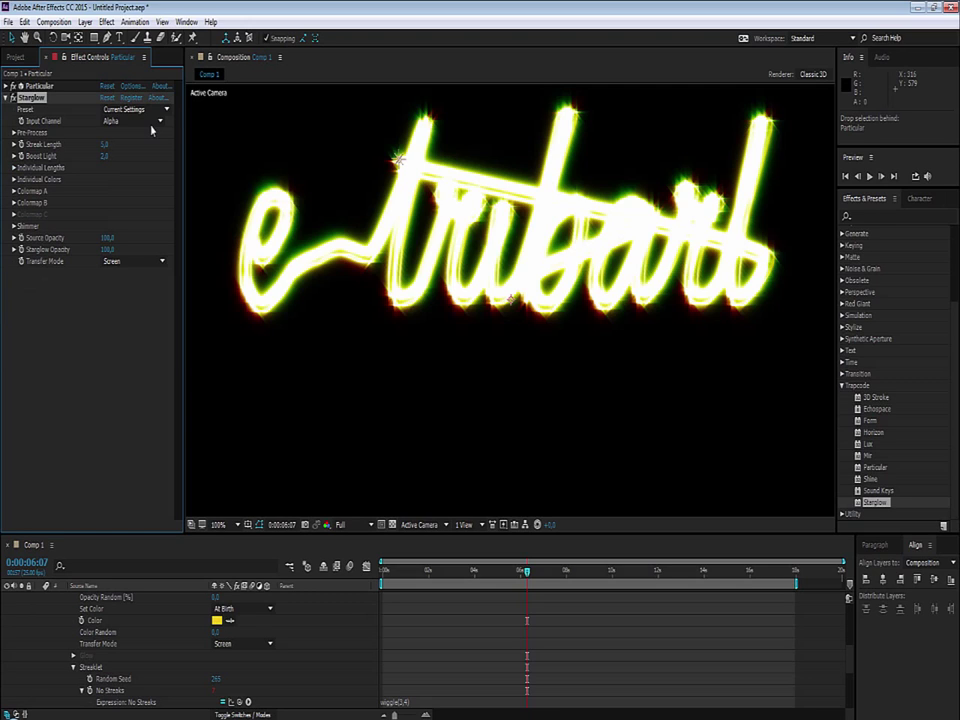
# Set Colormap A to the Fire preset with a saturated yellow Highlights colour
pyautogui.click(14, 179)
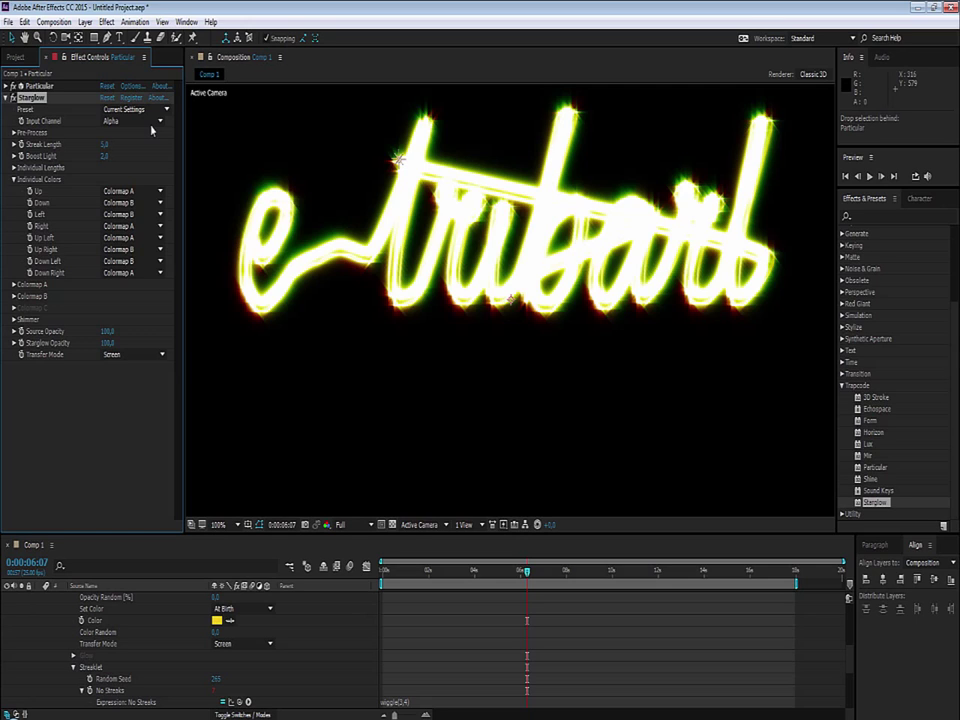
pyautogui.click(14, 179)
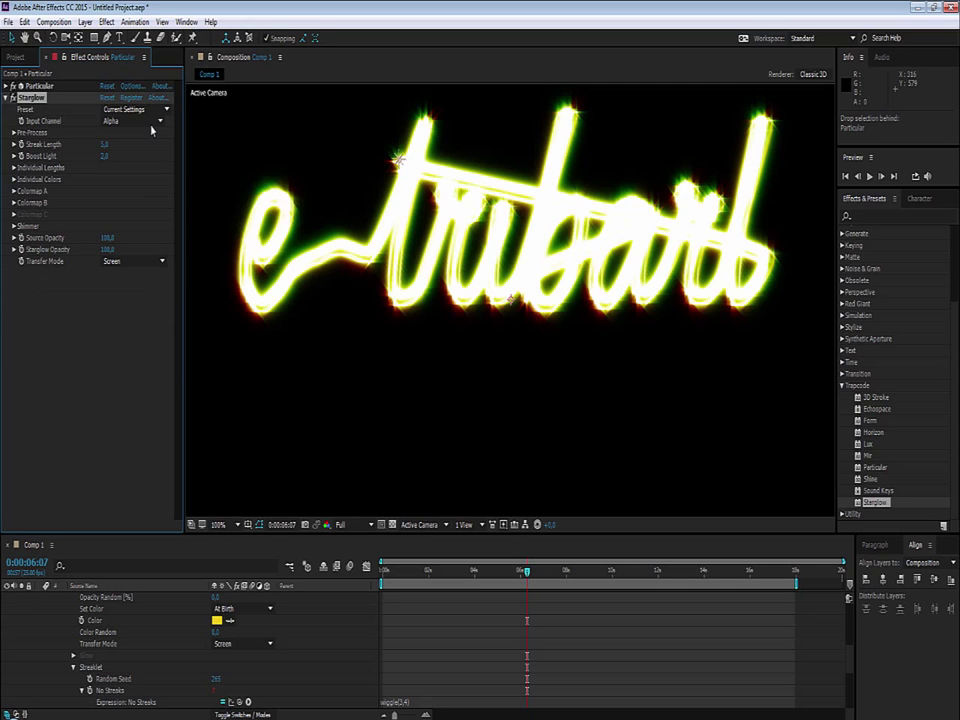
pyautogui.click(14, 190)
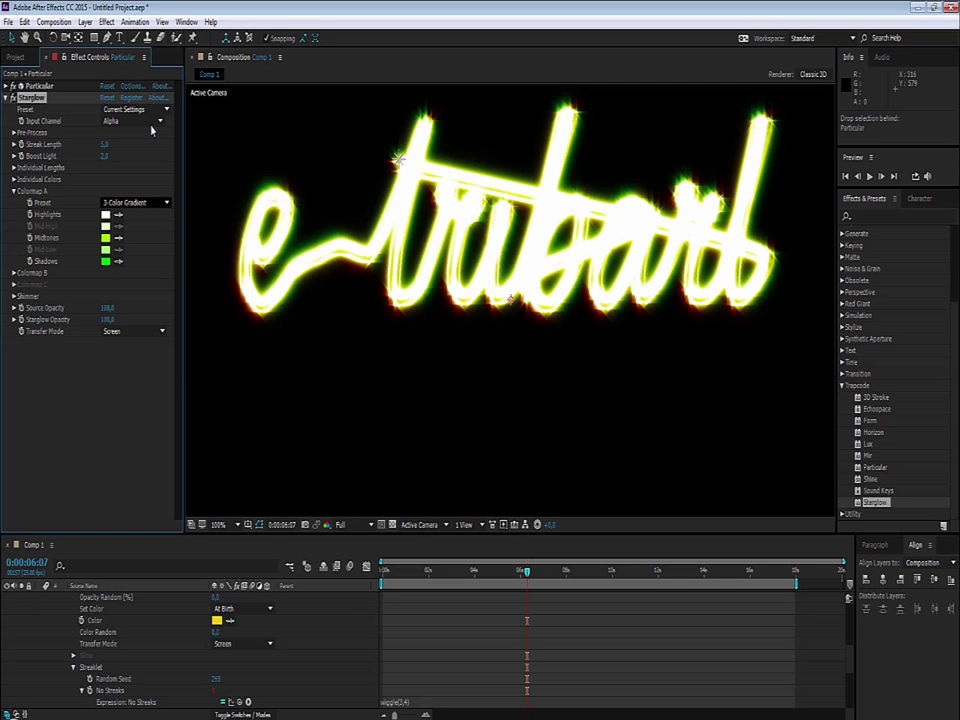
pyautogui.click(135, 202)
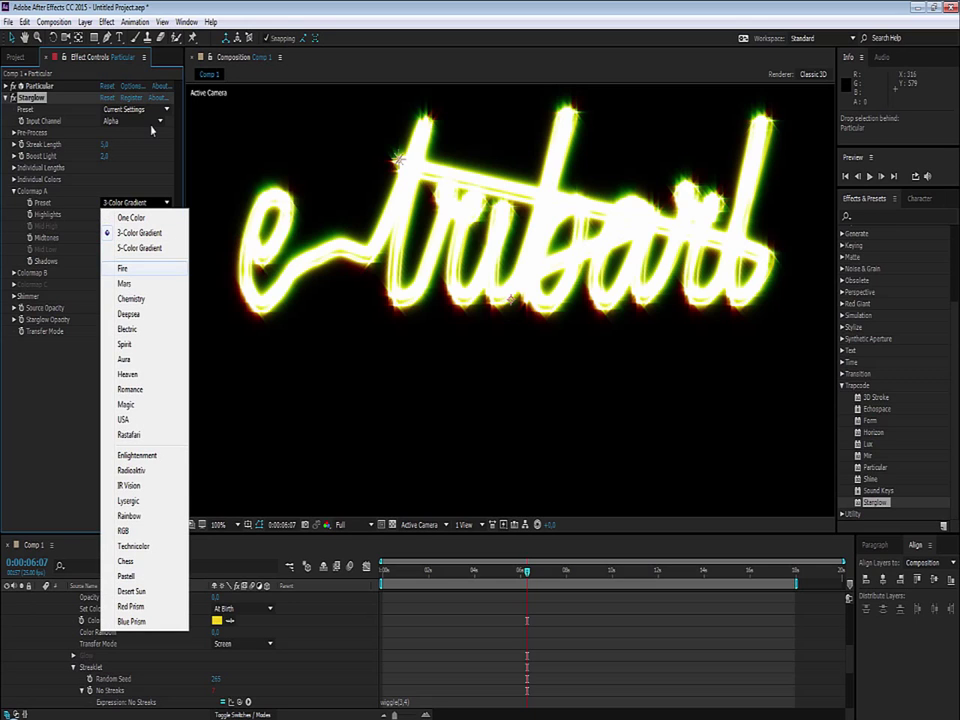
pyautogui.press('Return')
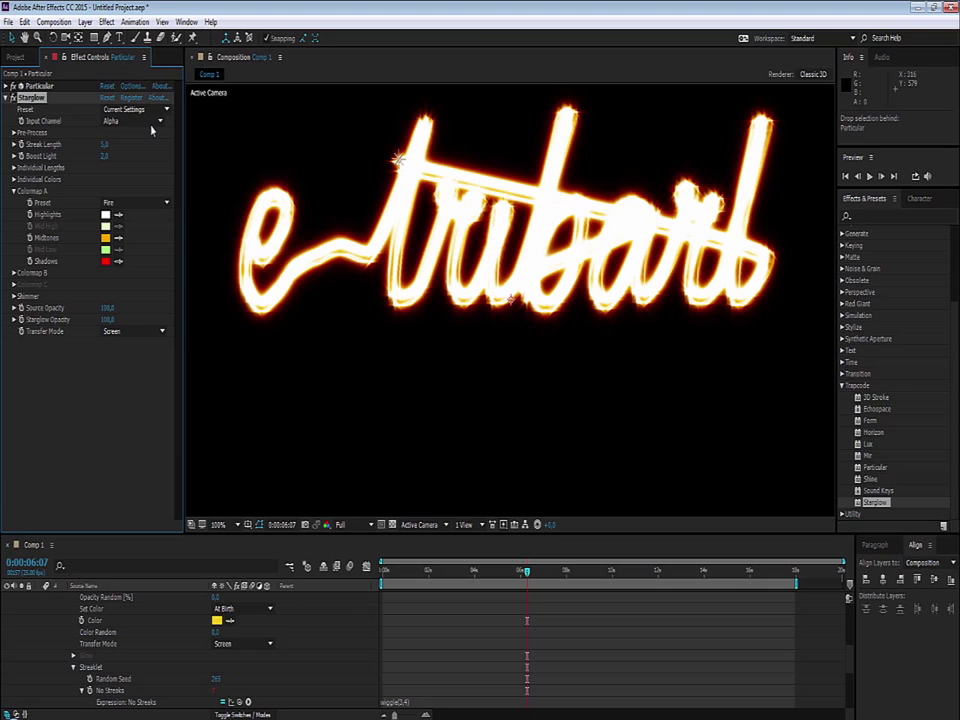
pyautogui.click(105, 214)
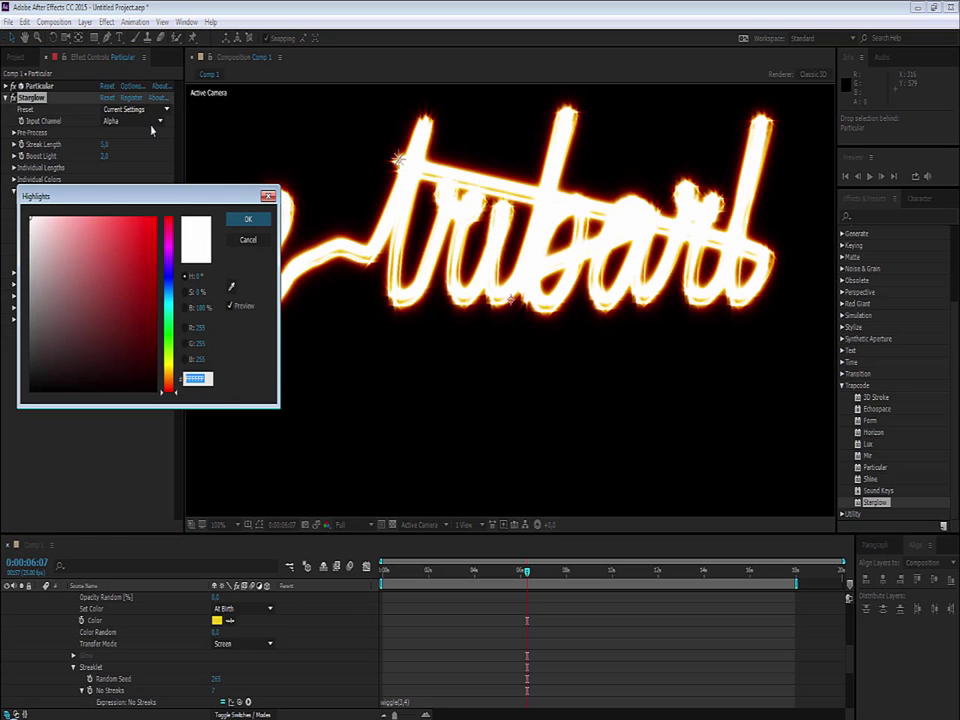
pyautogui.click(168, 367)
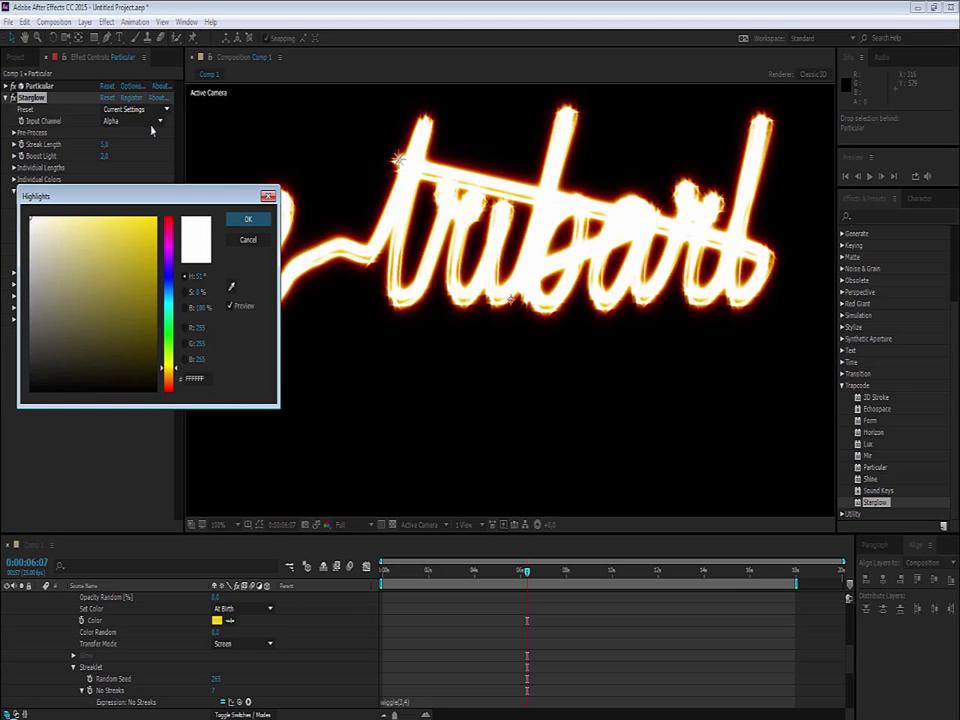
pyautogui.click(168, 362)
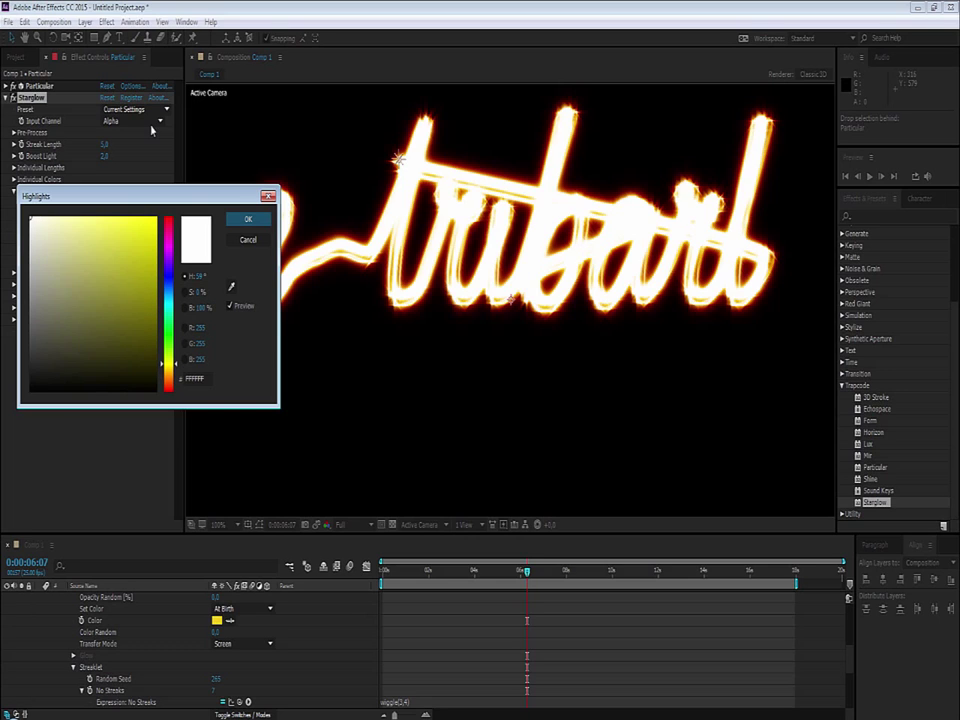
pyautogui.click(111, 224)
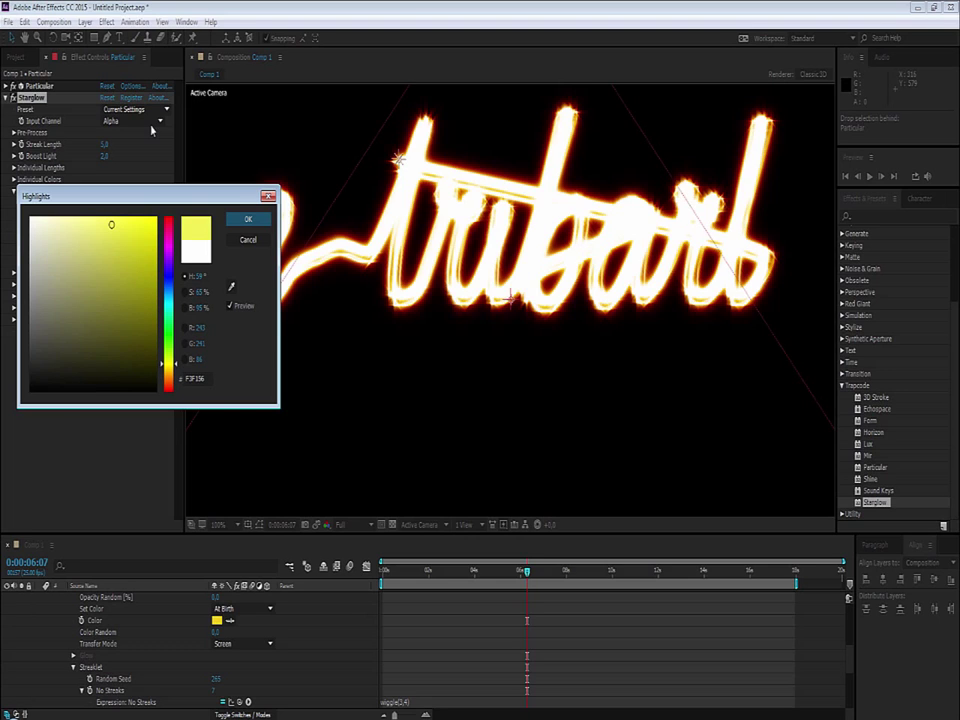
pyautogui.press('Return')
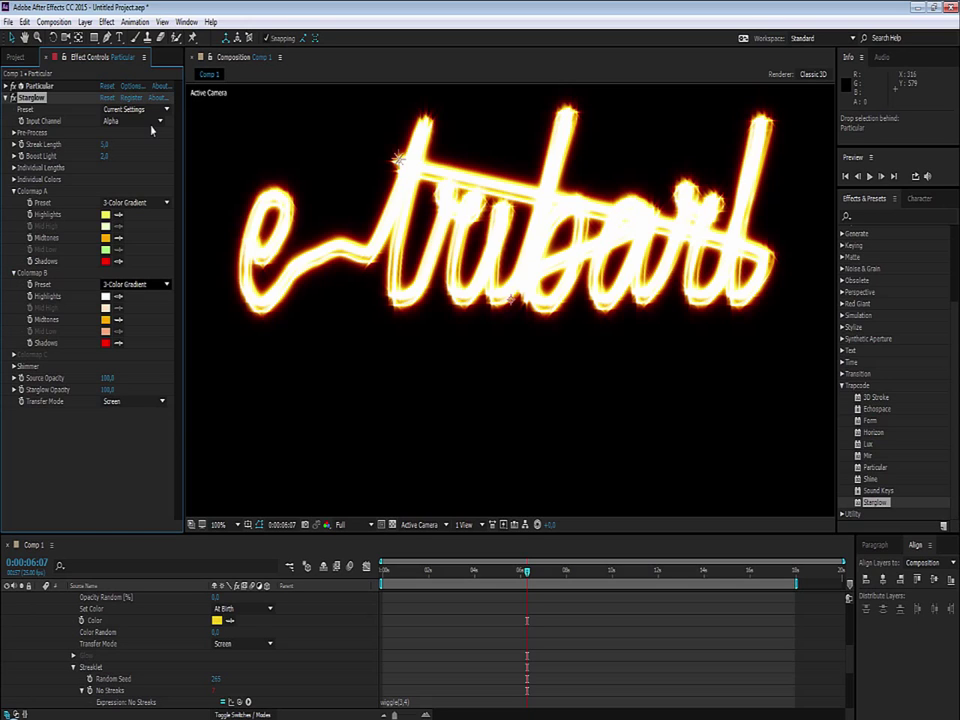
# Switch Colormap B to the Mars preset and collapse both colormap groups
pyautogui.click(140, 284)
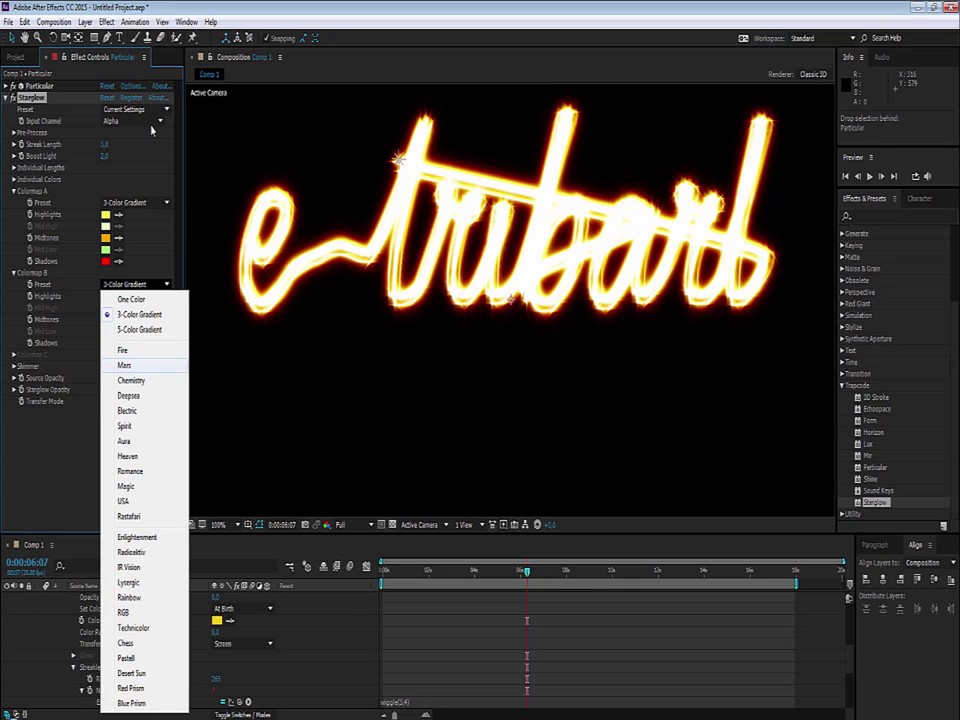
pyautogui.click(124, 365)
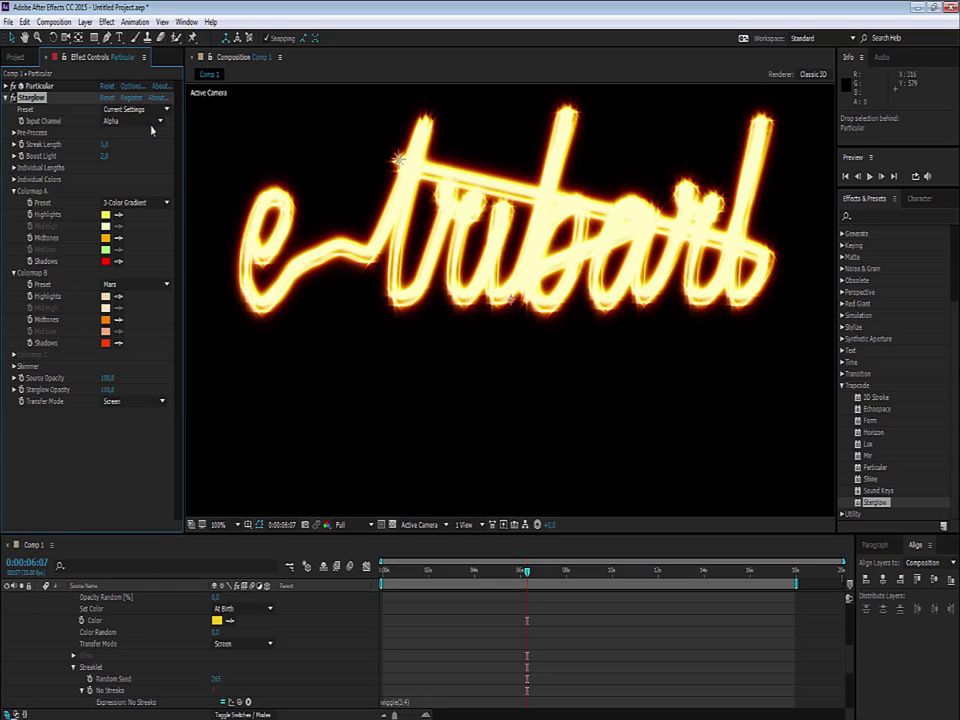
pyautogui.click(14, 272)
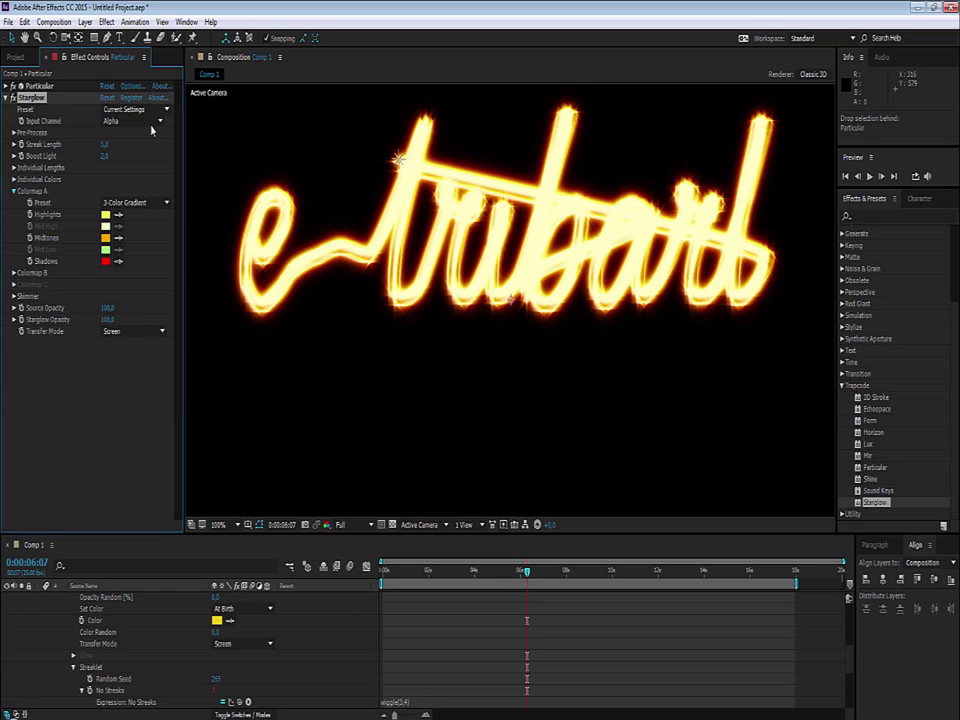
pyautogui.click(14, 190)
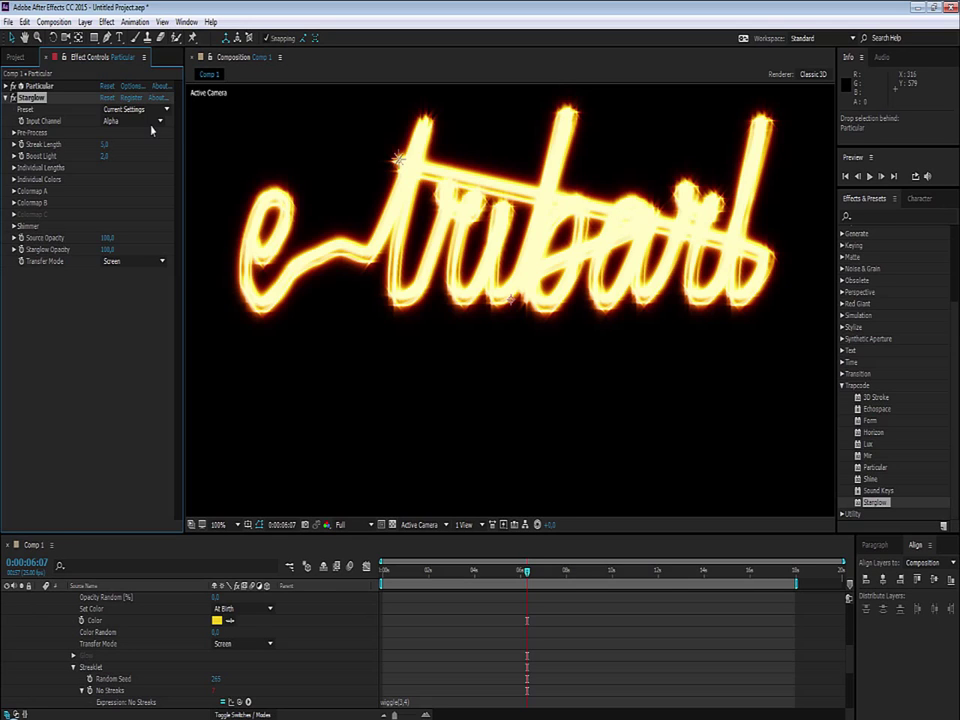
# Set Starglow Opacity to 60, passing through trial values of 40 and 61
pyautogui.click(14, 249)
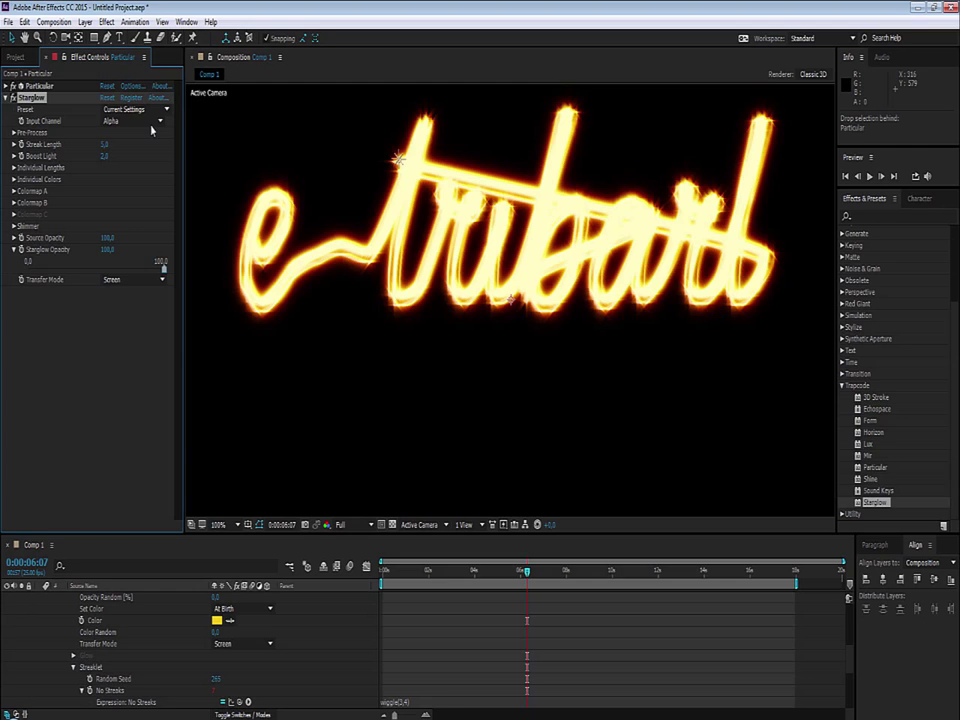
pyautogui.click(108, 249)
pyautogui.write('40')
pyautogui.press('Return')
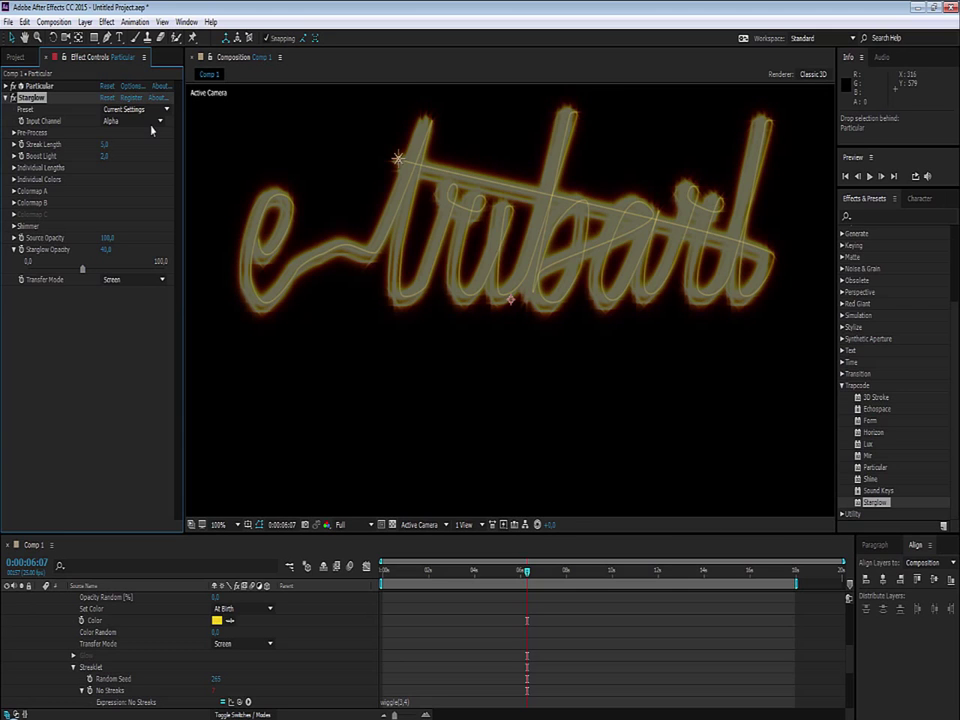
pyautogui.press('Tab')
pyautogui.press('Tab')
pyautogui.write('61')
pyautogui.press('Return')
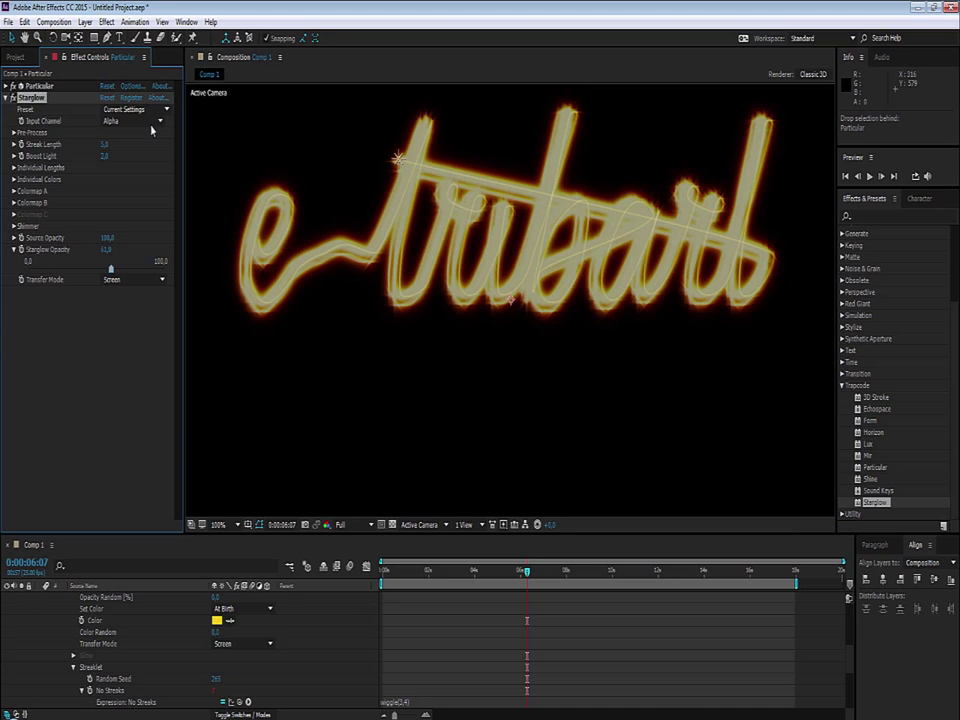
pyautogui.press('Return')
pyautogui.write('60')
pyautogui.press('Return')
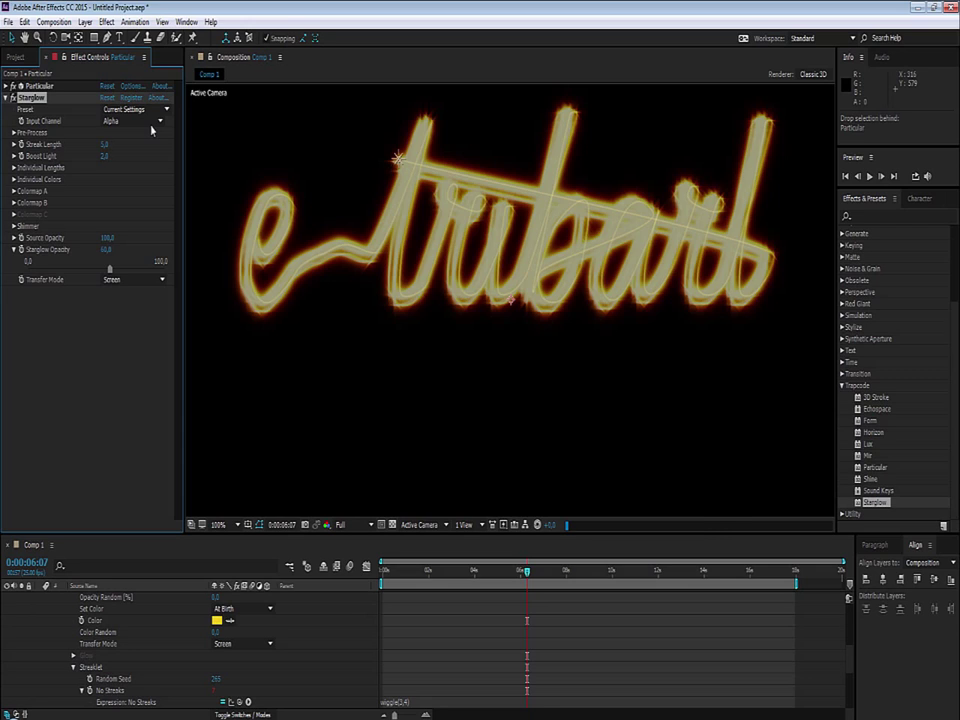
pyautogui.click(14, 226)
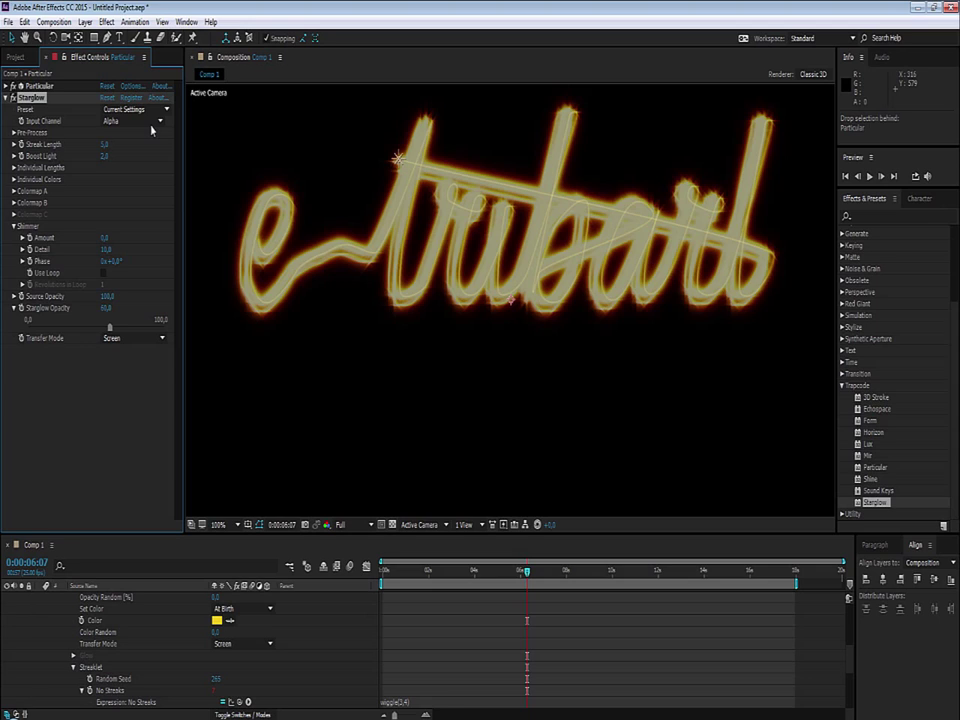
# Set Starglow's Shimmer Amount to 200
pyautogui.click(104, 237)
pyautogui.write('200')
pyautogui.press('Return')
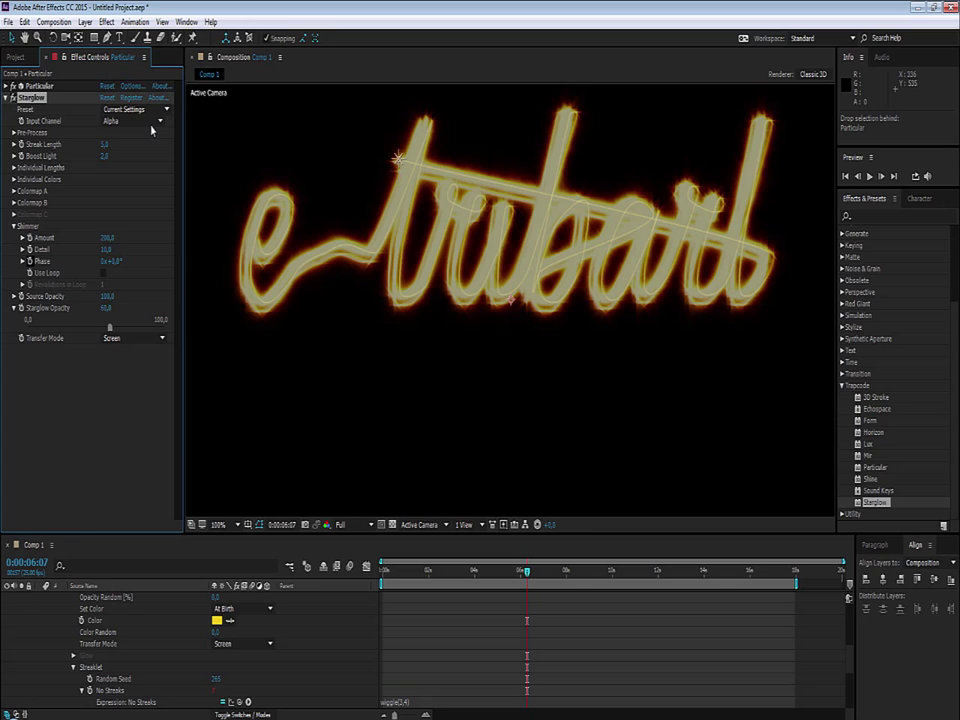
# Add the expression time*50 to Shimmer Phase so it keeps rotating
pyautogui.hotkey('alt', 'shift', '=')
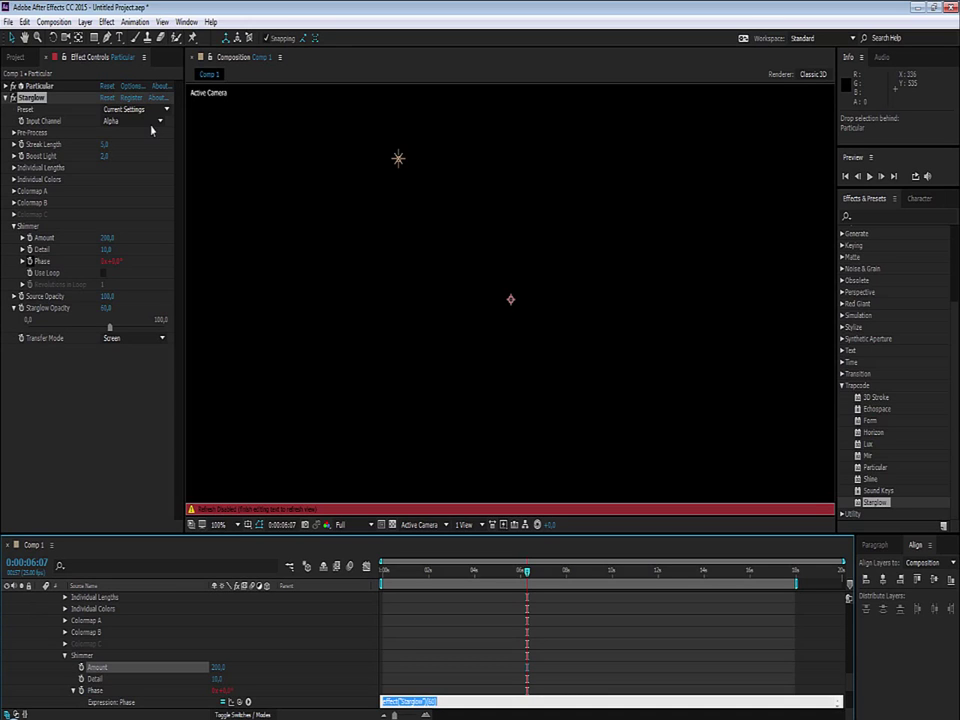
pyautogui.write('time')
pyautogui.write('*')
pyautogui.write('5')
pyautogui.write('0')
pyautogui.press('KP_Enter')
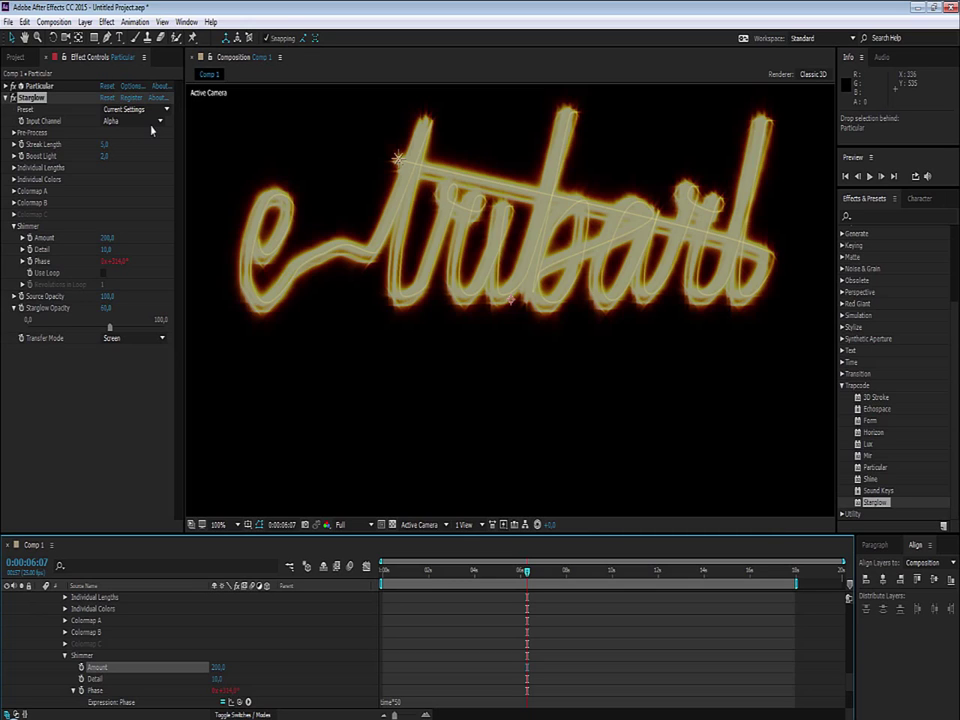
pyautogui.press('F2')
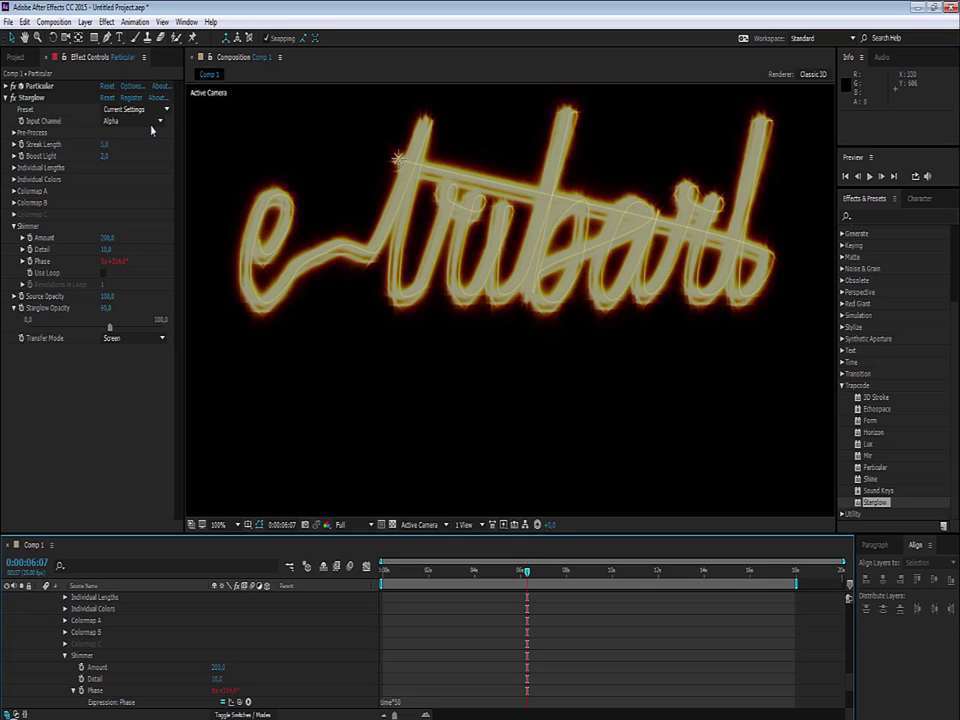
# Collapse the Starglow settings and move Emitter_Lightpainting above Particular in the timeline
pyautogui.hotkey('ctrl', '`')
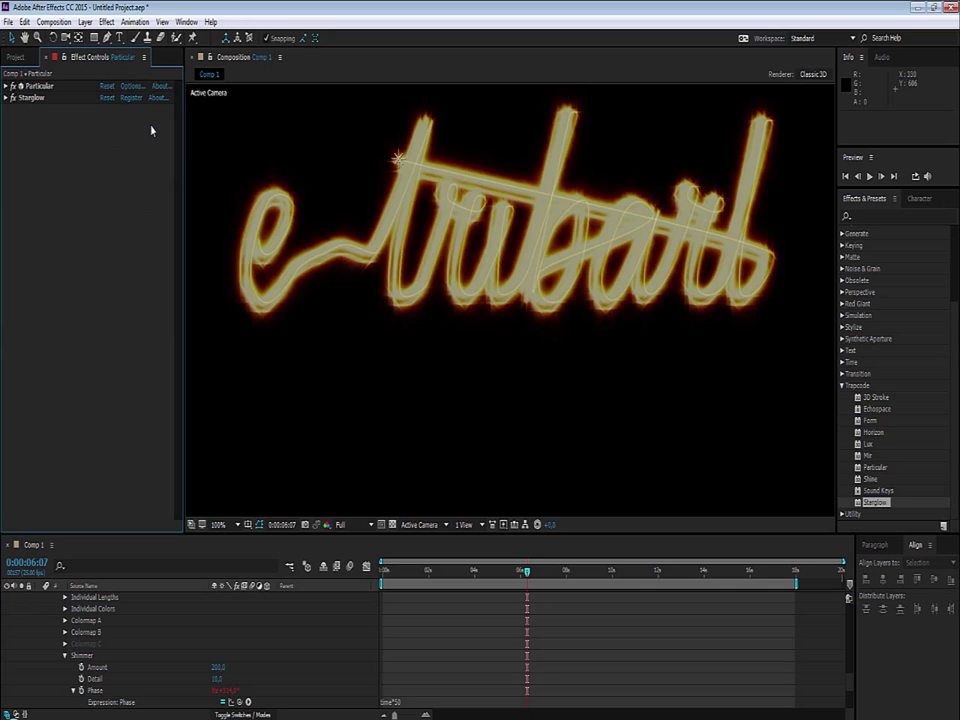
pyautogui.press(',')
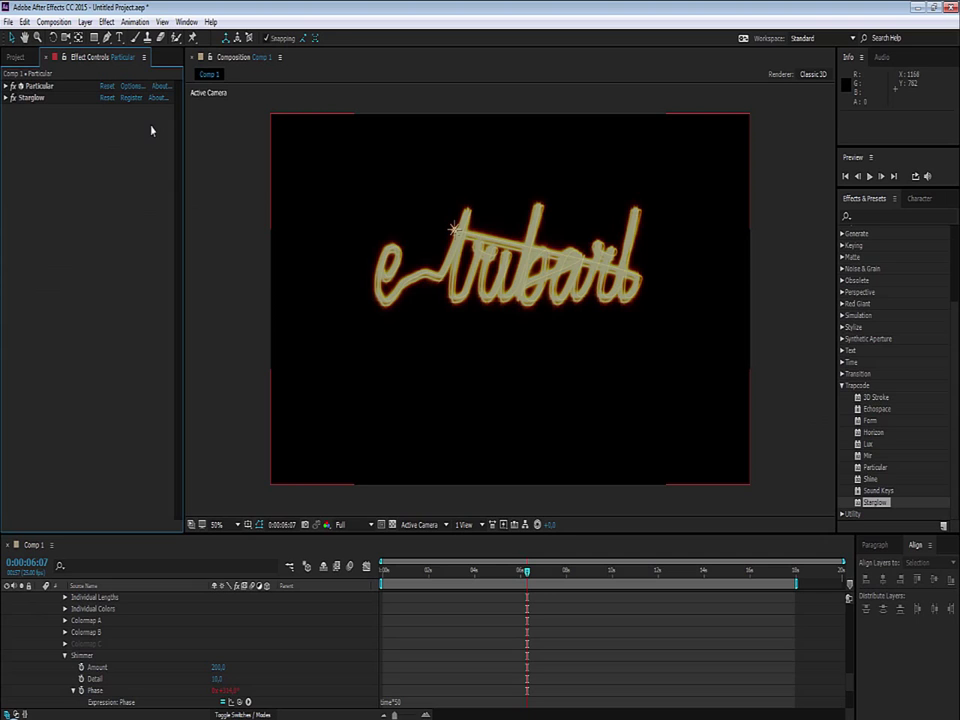
pyautogui.press('.')
pyautogui.press(',')
pyautogui.scroll(3, 190, 650)
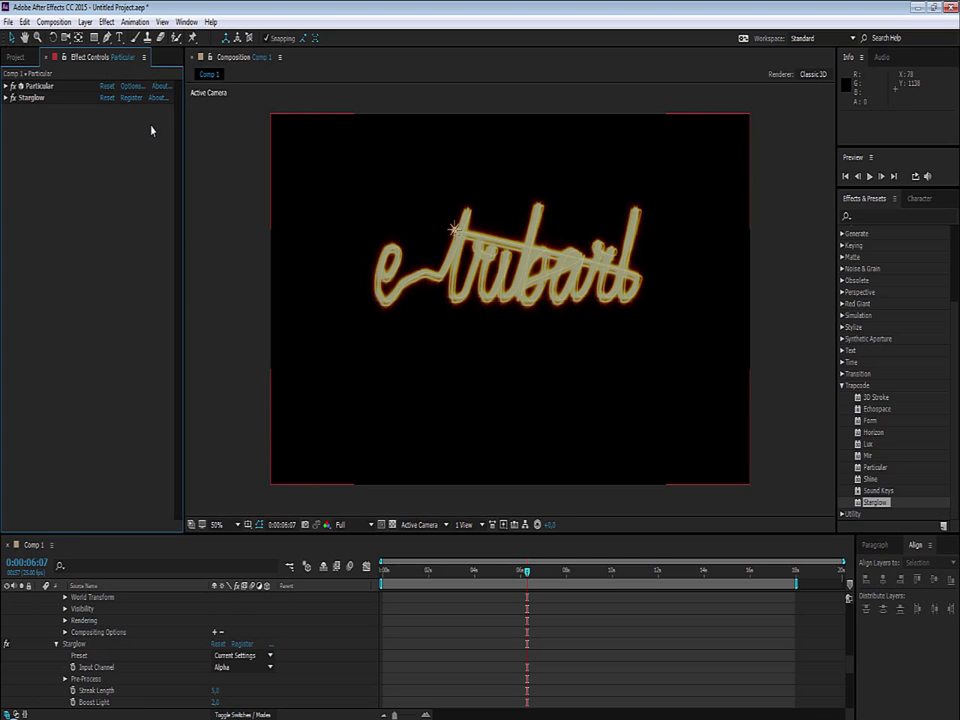
pyautogui.click(56, 644)
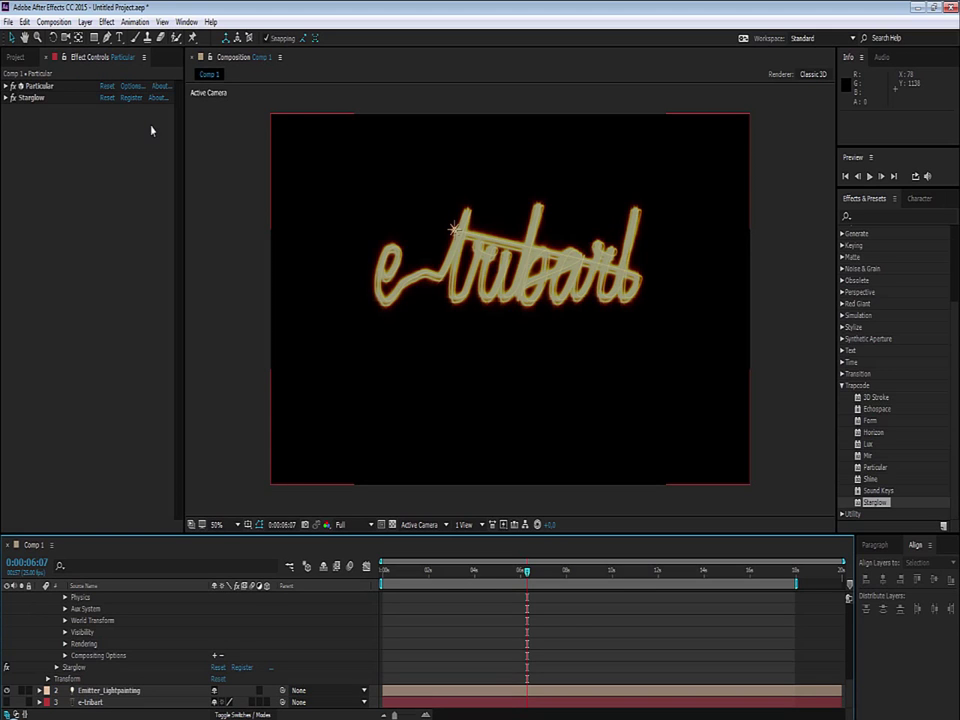
pyautogui.scroll(2, 190, 650)
pyautogui.scroll(2, 190, 650)
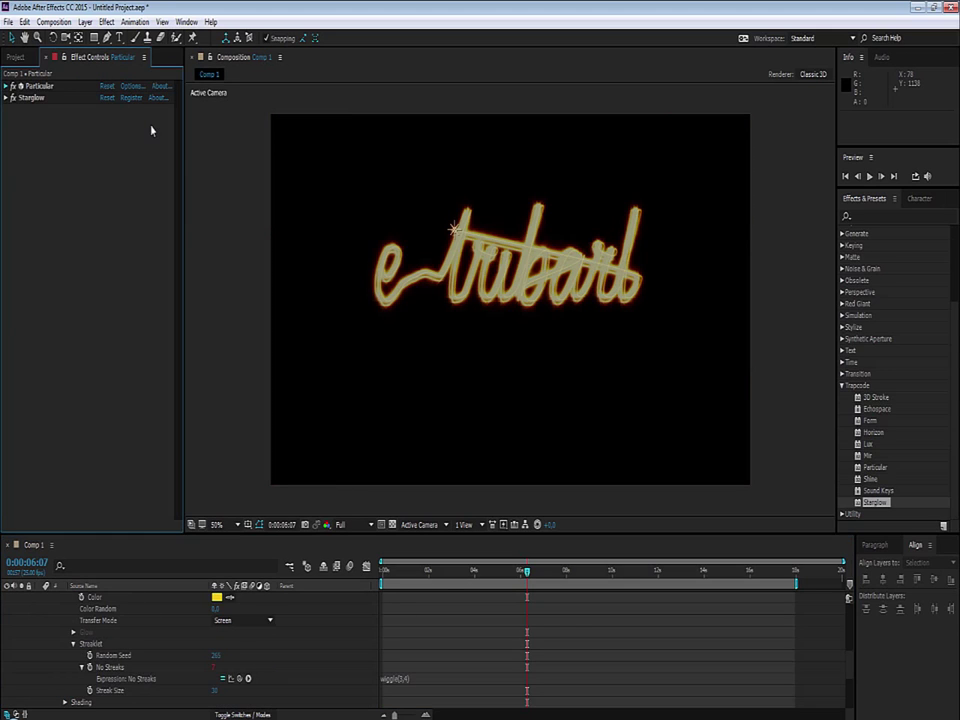
pyautogui.click(6, 85)
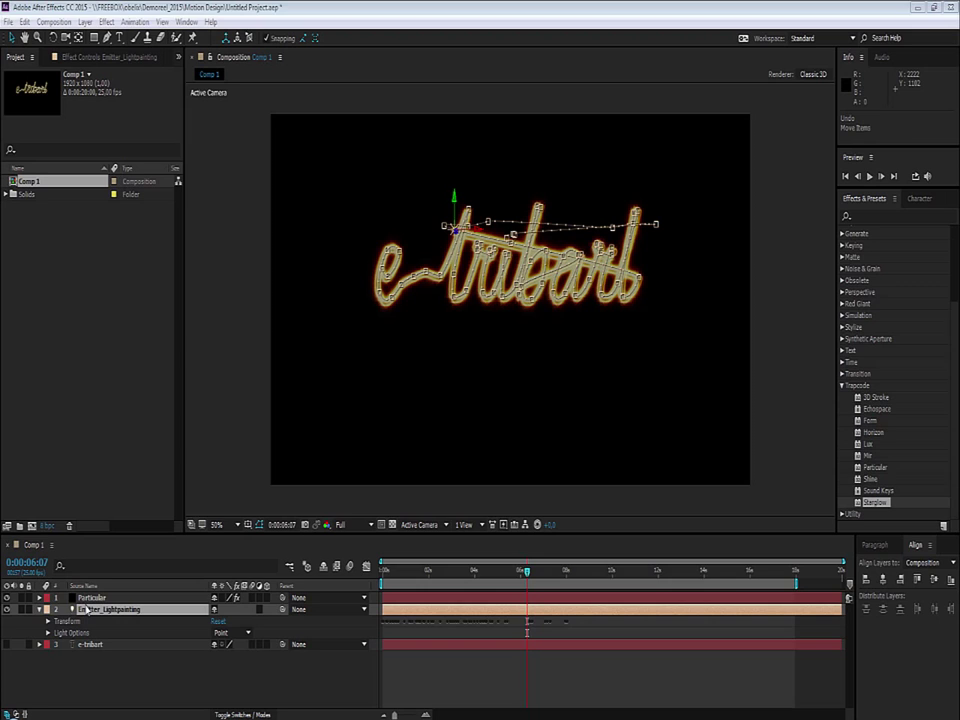
pyautogui.moveTo(86, 608); pyautogui.dragTo(86, 607)
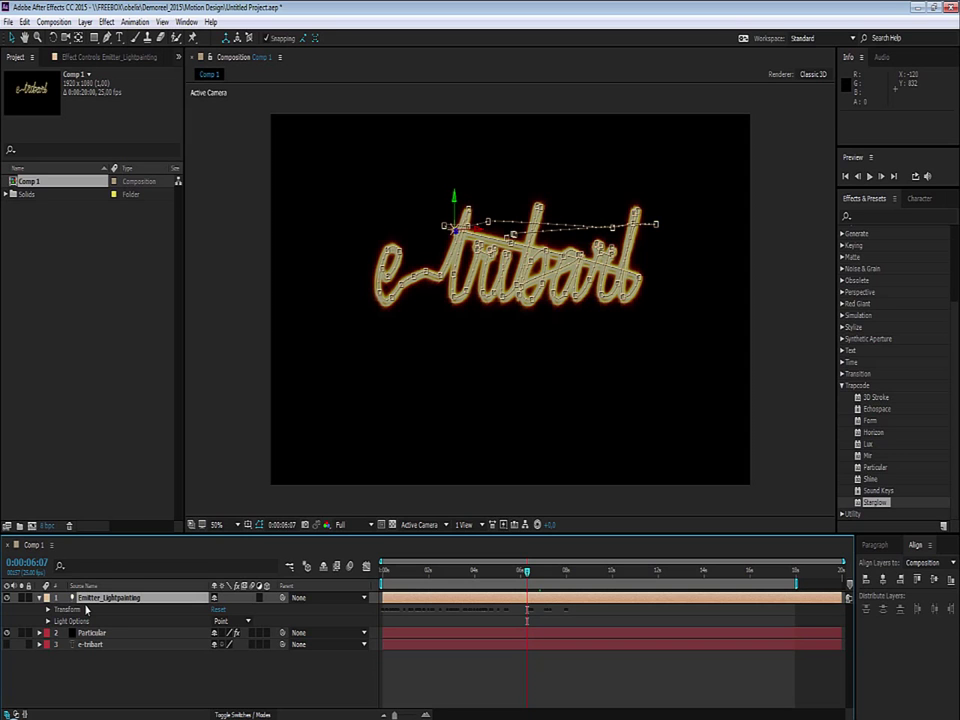
# End Comp 1's work area at 0:00:09:05
pyautogui.press('F2')
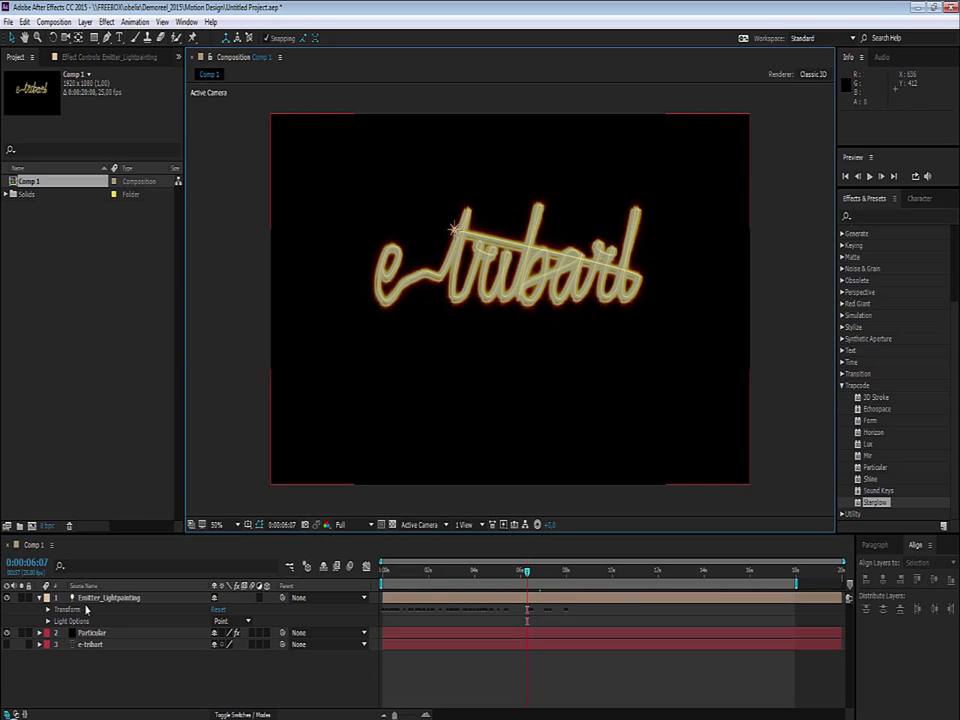
pyautogui.press('/')
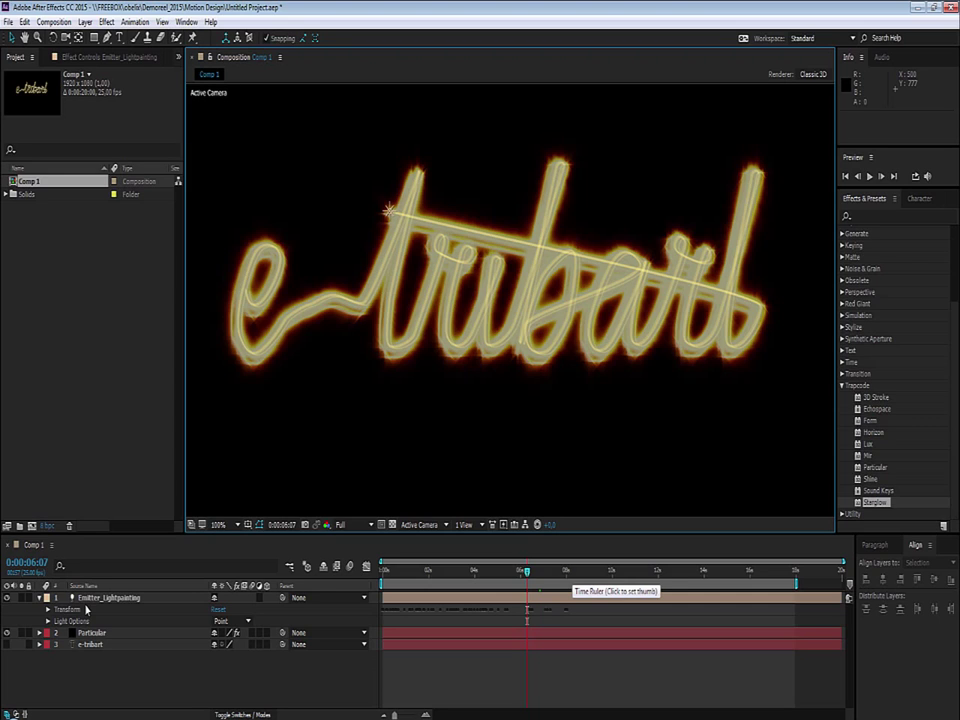
pyautogui.click(594, 572)
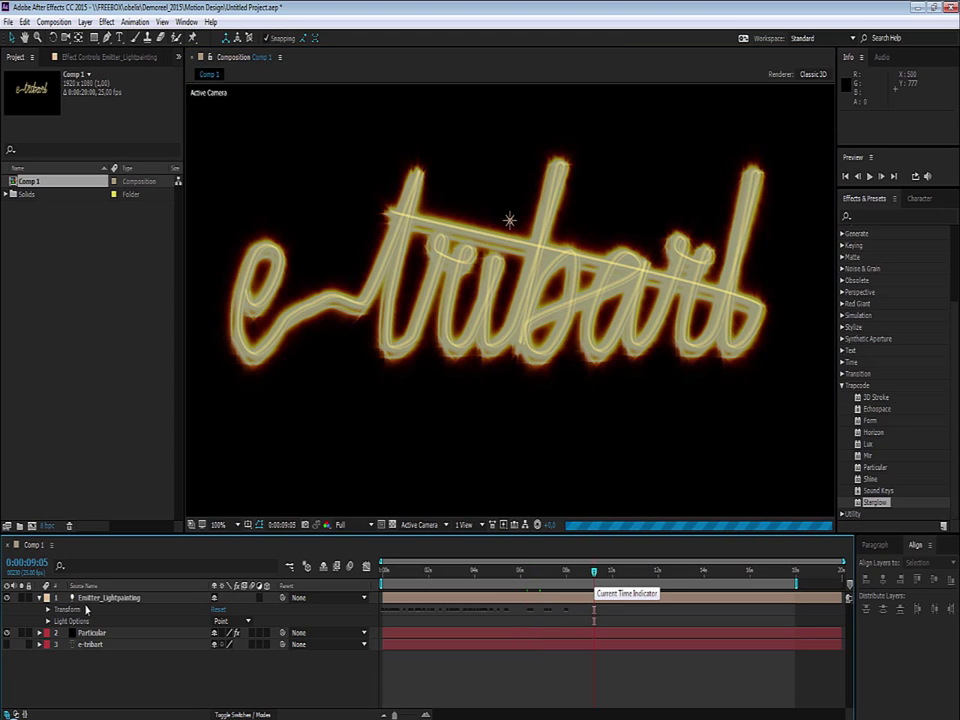
pyautogui.press('n')
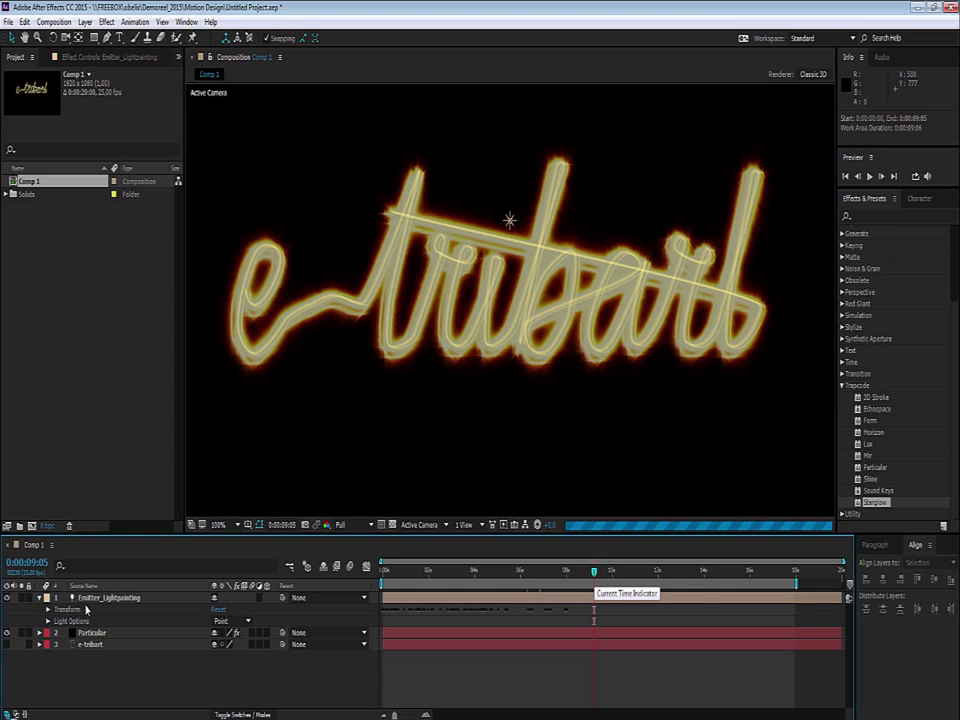
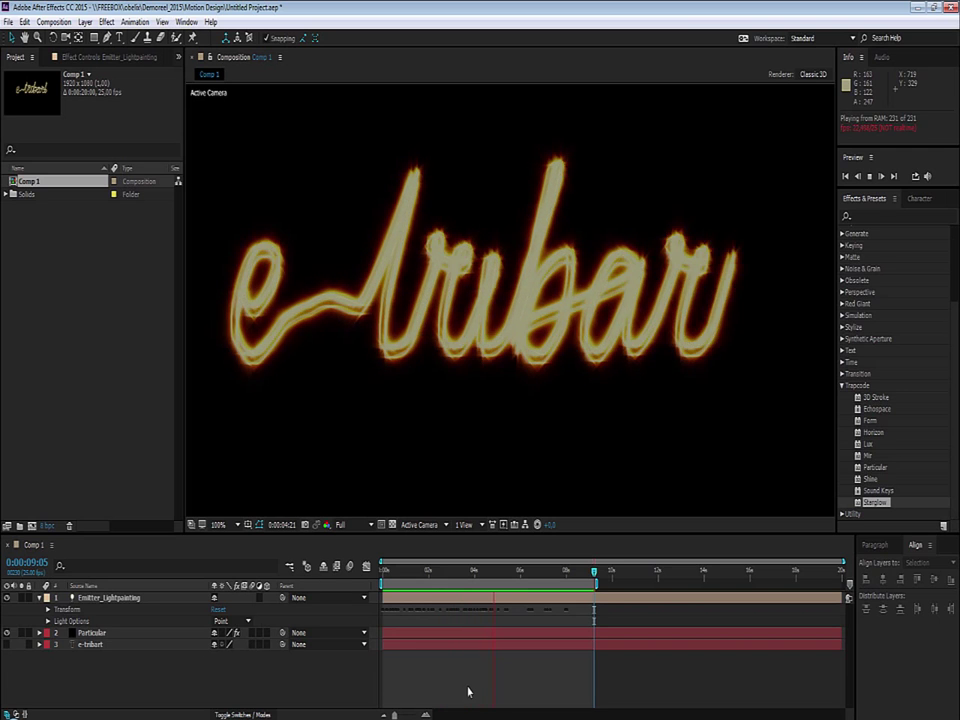
# Stop the preview, show the Particular layer's effect settings, and return to frame 0:00:00:12
pyautogui.press('space')
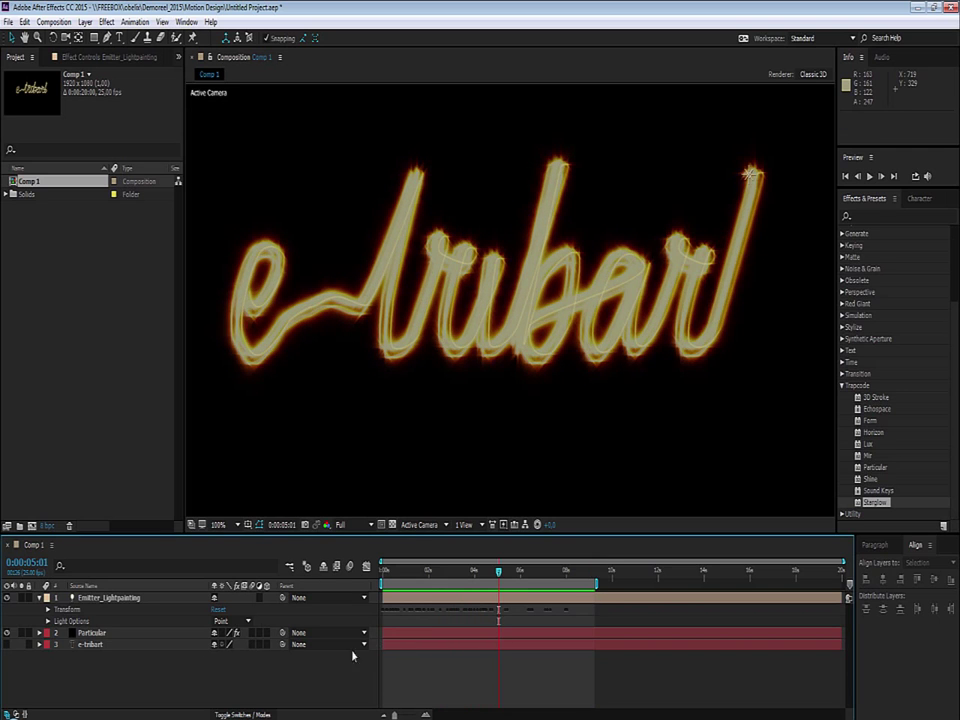
pyautogui.click(98, 636)
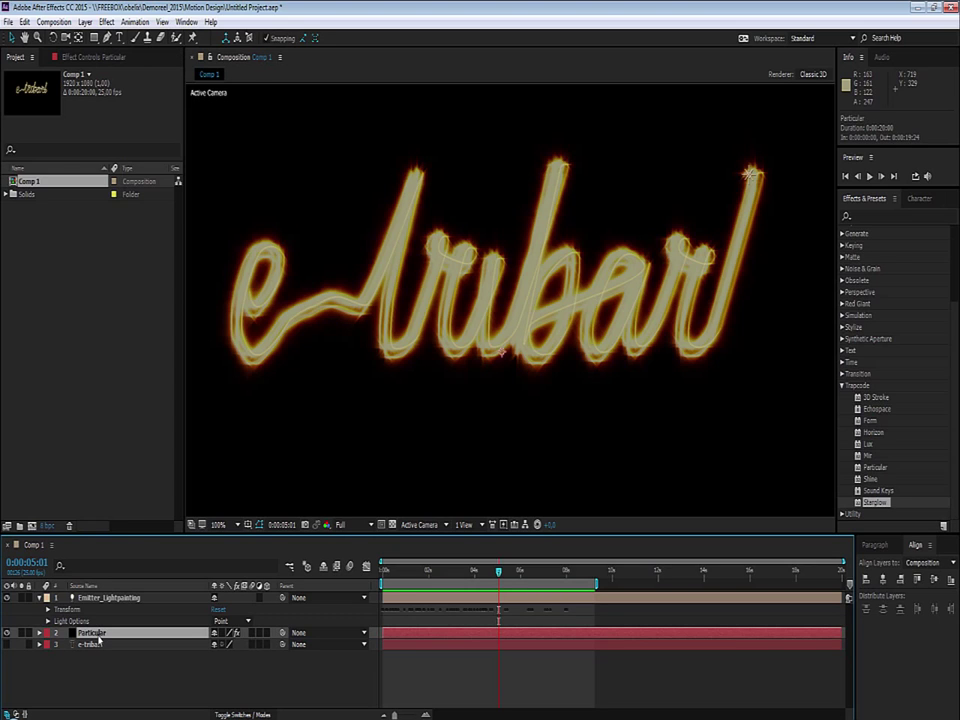
pyautogui.click(99, 58)
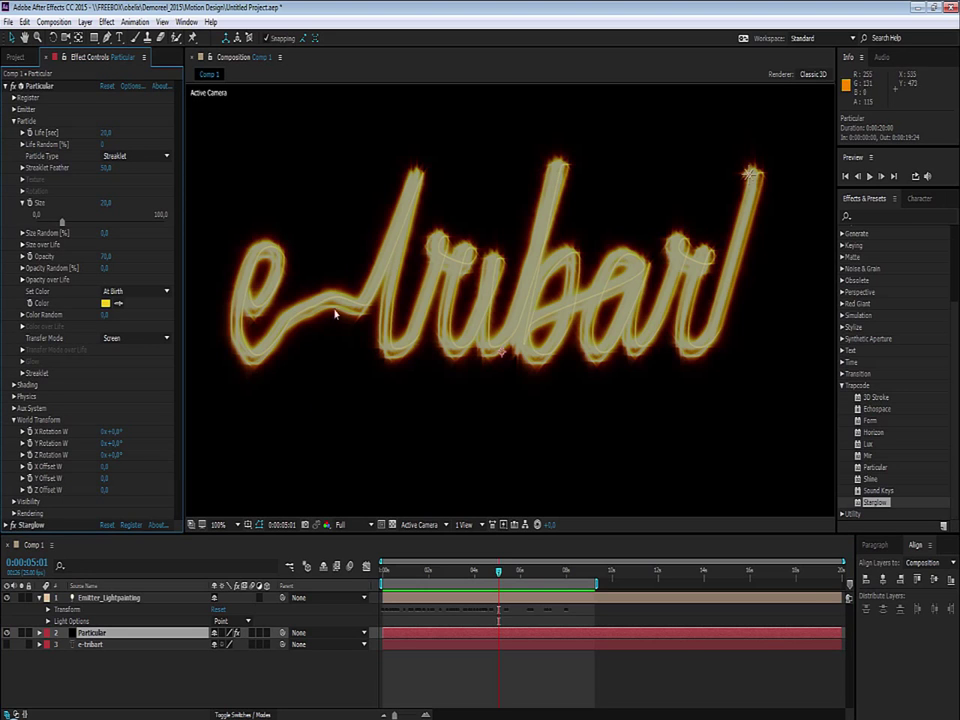
pyautogui.press('space')
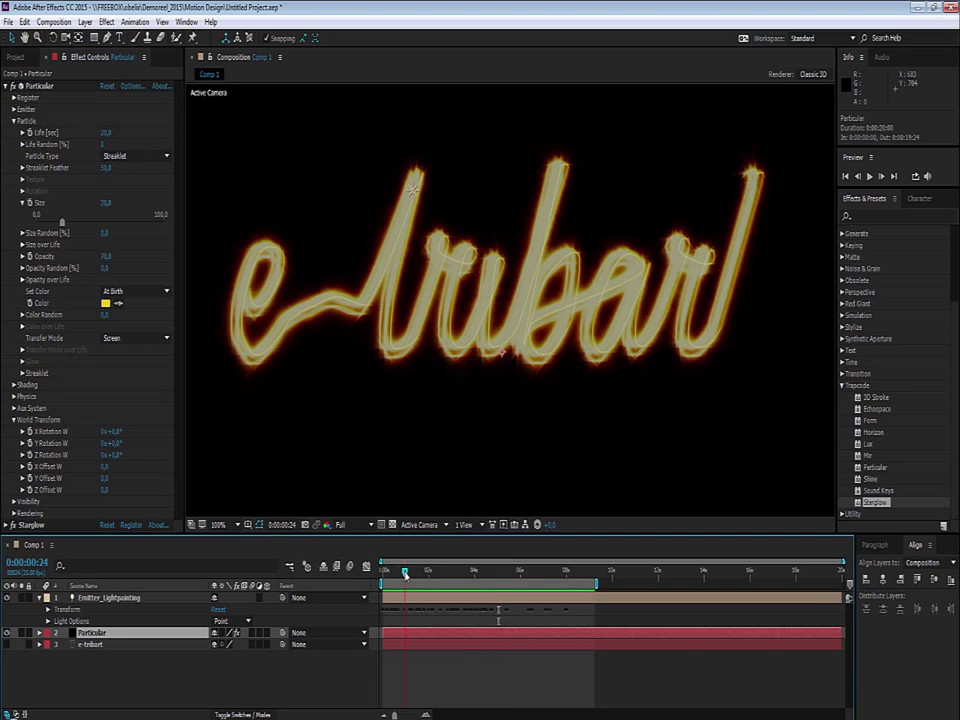
pyautogui.press('pageup')
pyautogui.press('pageup')
pyautogui.press('pageup')
pyautogui.moveTo(395, 572); pyautogui.dragTo(393, 572)
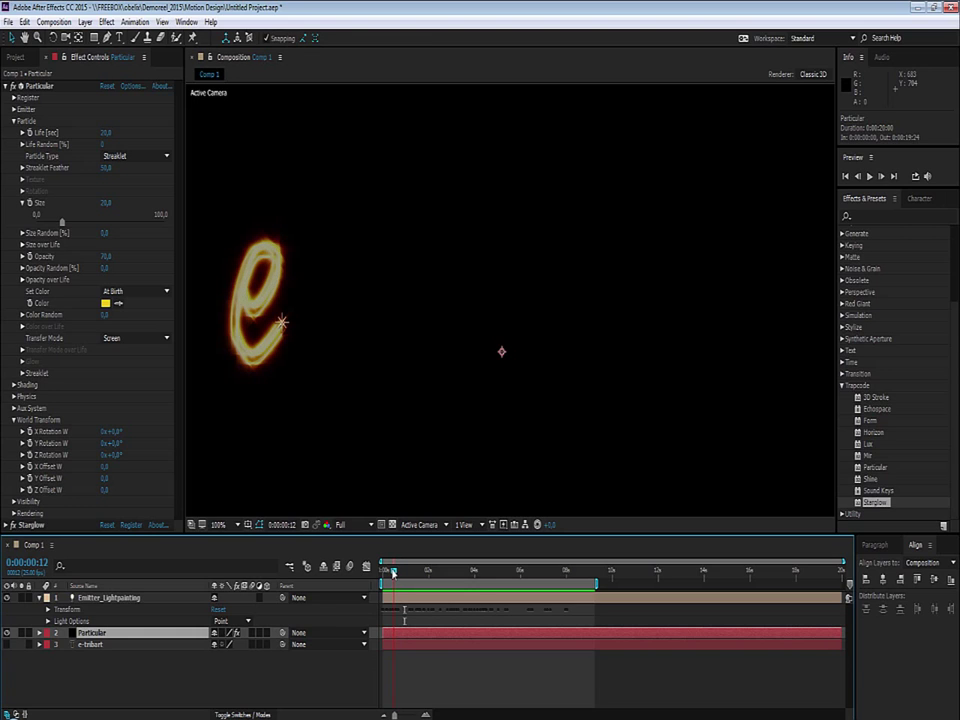
# Expand Particular's Emitter group in Effect Controls and the timeline, and select Particles/sec
pyautogui.click(14, 119)
pyautogui.click(14, 110)
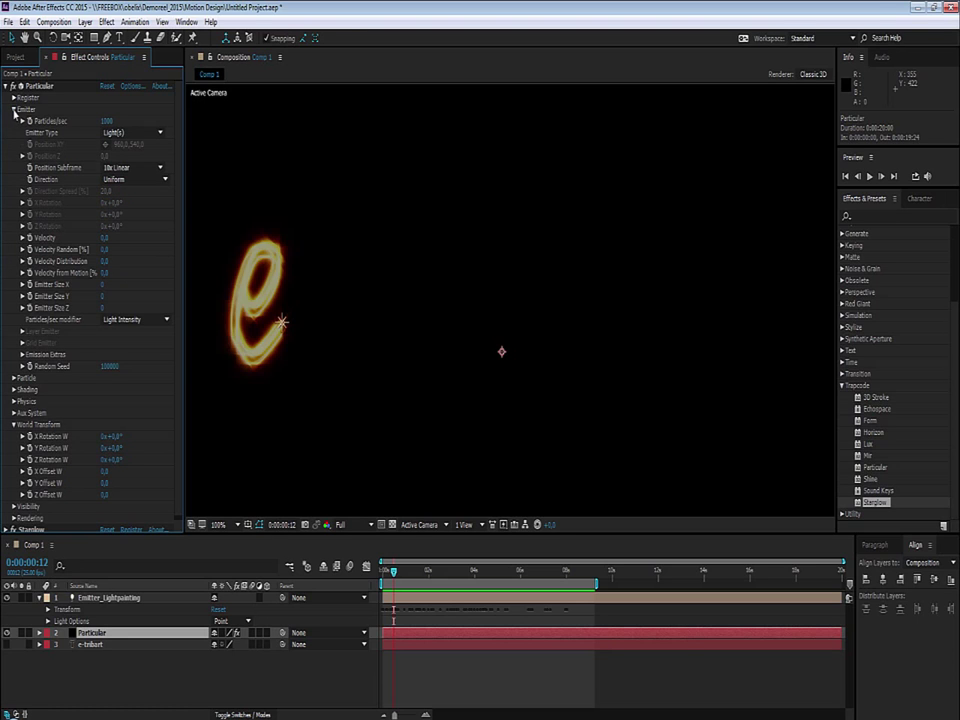
pyautogui.click(40, 632)
pyautogui.scroll(-1, 40, 637)
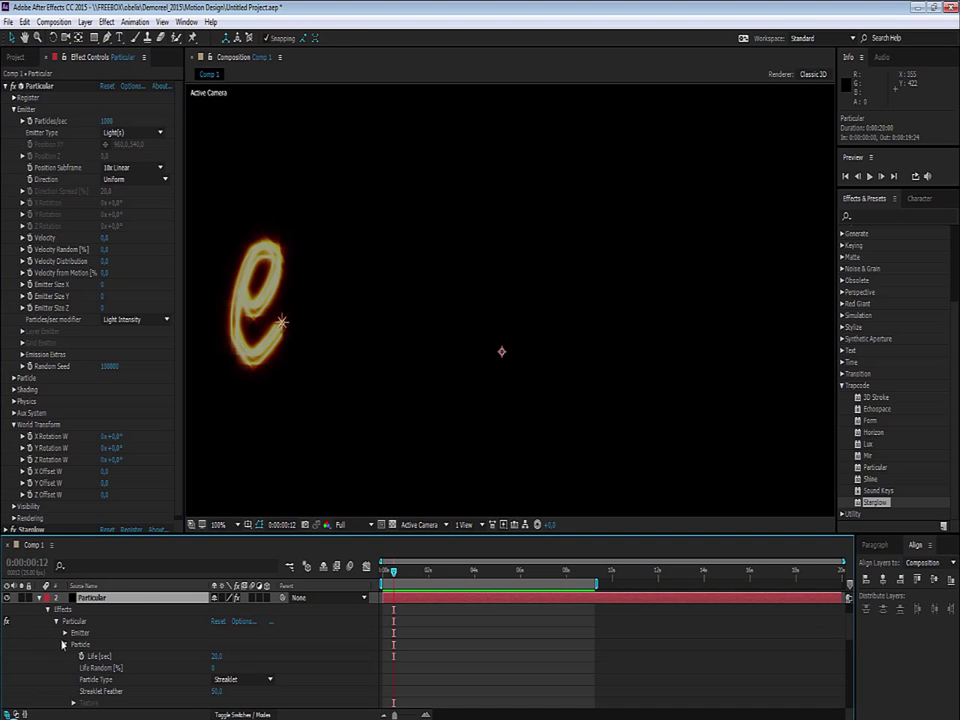
pyautogui.click(65, 644)
pyautogui.click(65, 632)
pyautogui.scroll(-1, 65, 637)
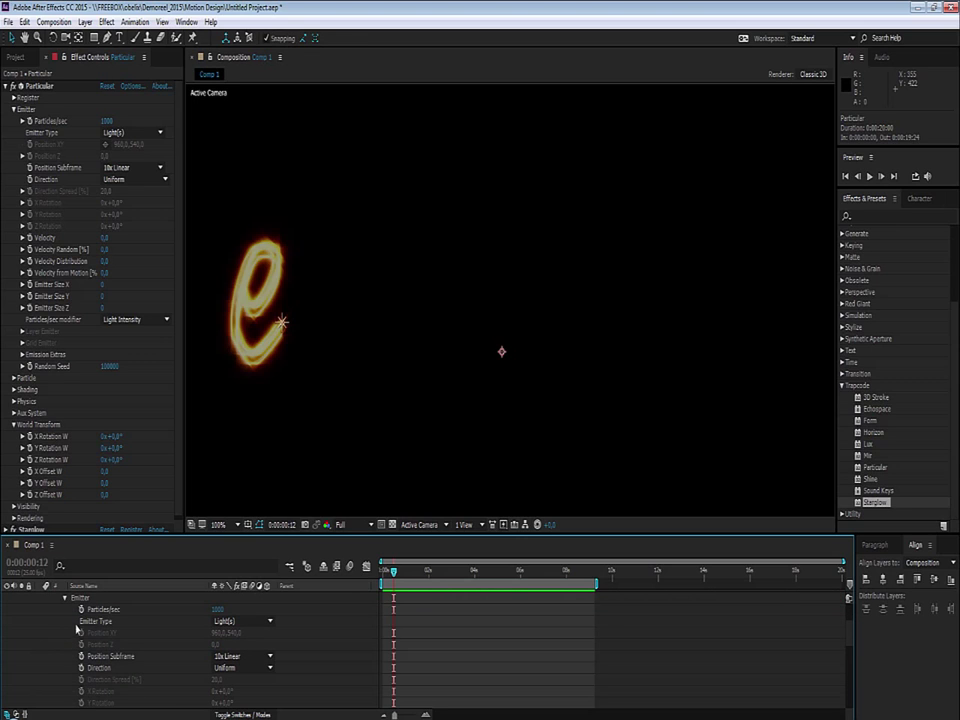
pyautogui.click(95, 610)
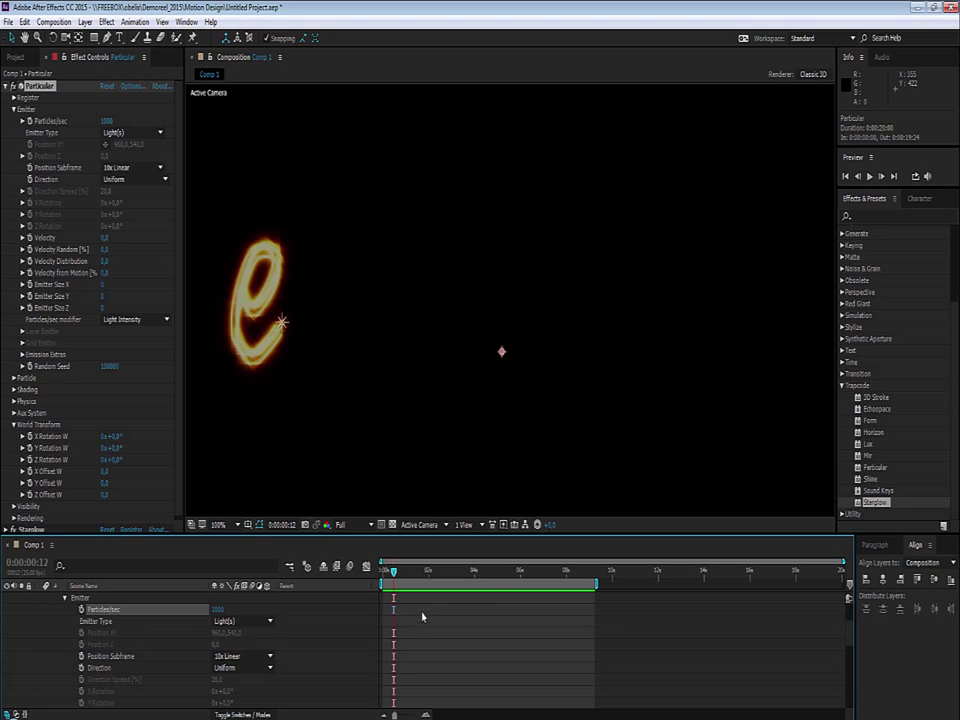
pyautogui.moveTo(395, 572); pyautogui.dragTo(393, 572)
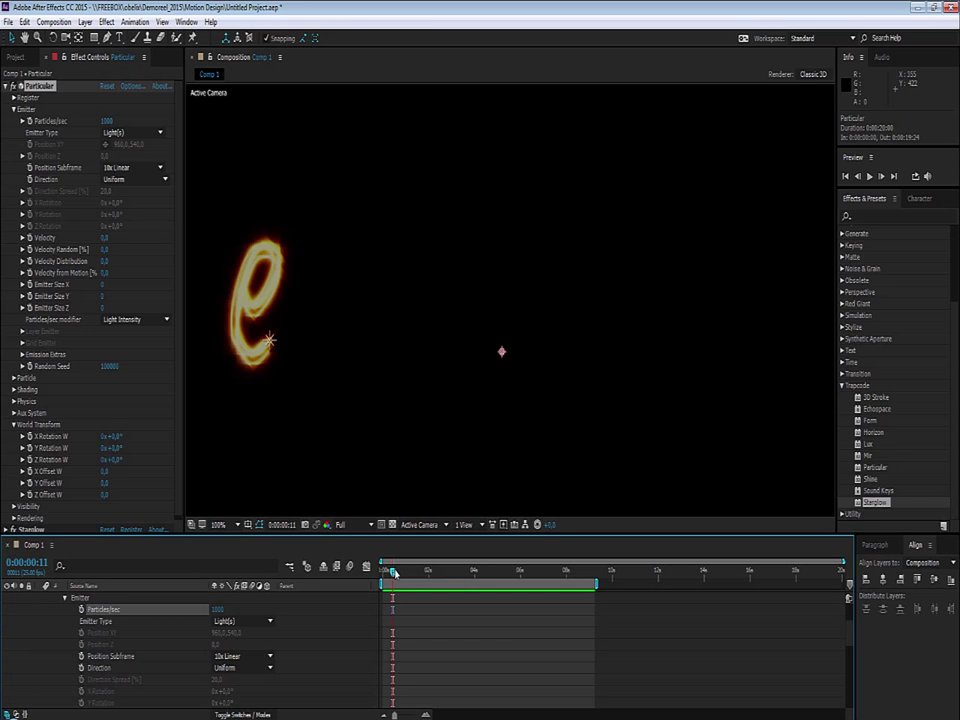
pyautogui.moveTo(394, 572); pyautogui.dragTo(392, 573)
# Keyframe Particles/sec at 1000 on the current frame and 0 one frame later
pyautogui.click(81, 610)
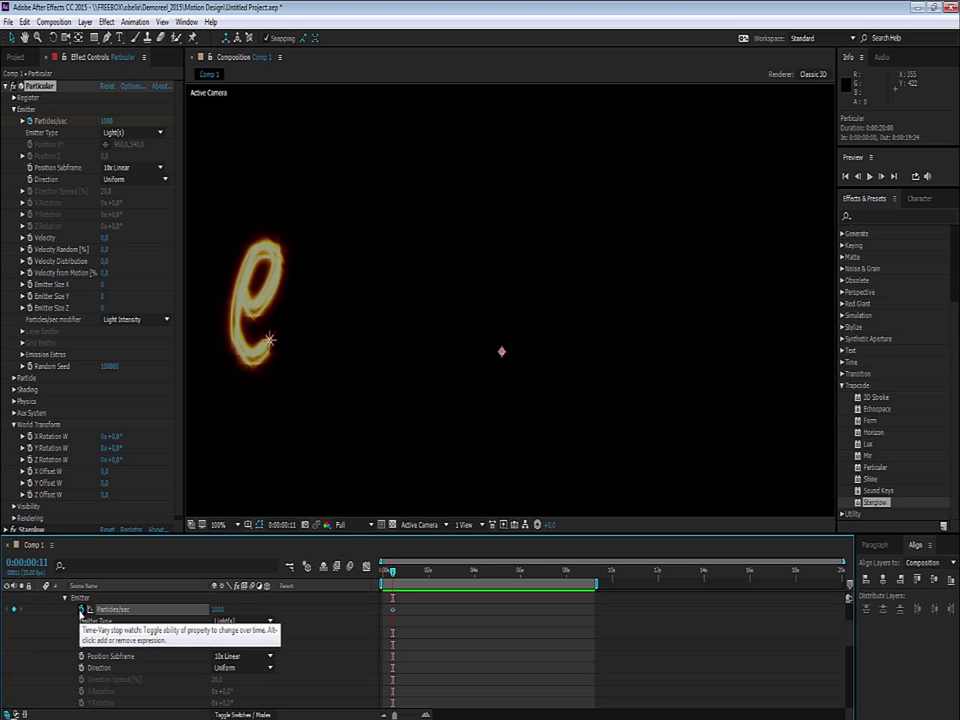
pyautogui.press('pagedown')
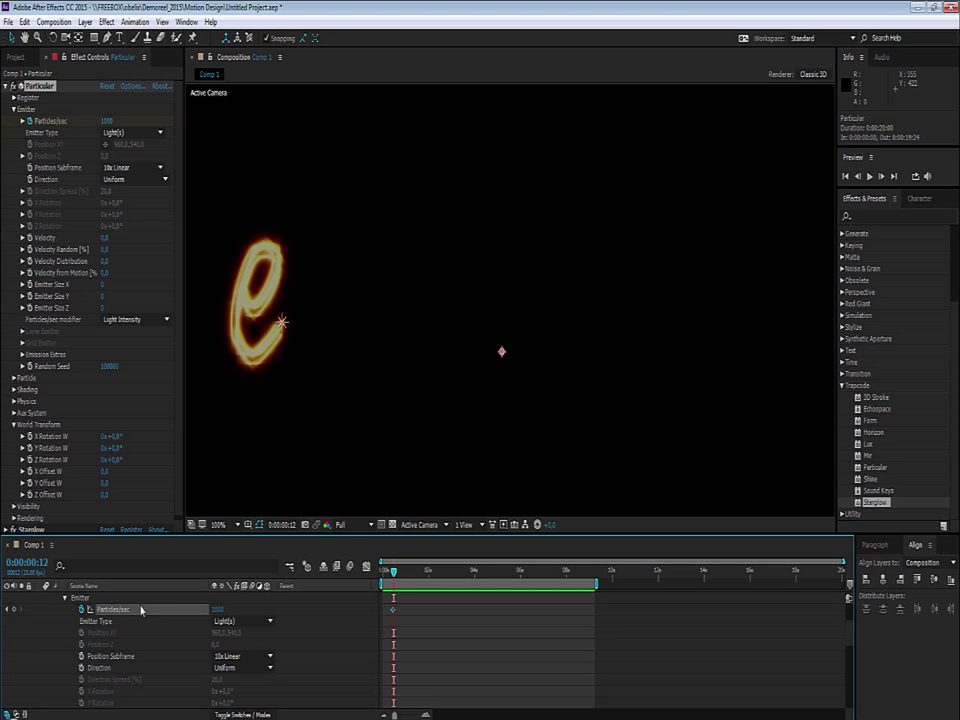
pyautogui.click(220, 609)
pyautogui.write('0')
pyautogui.press('Return')
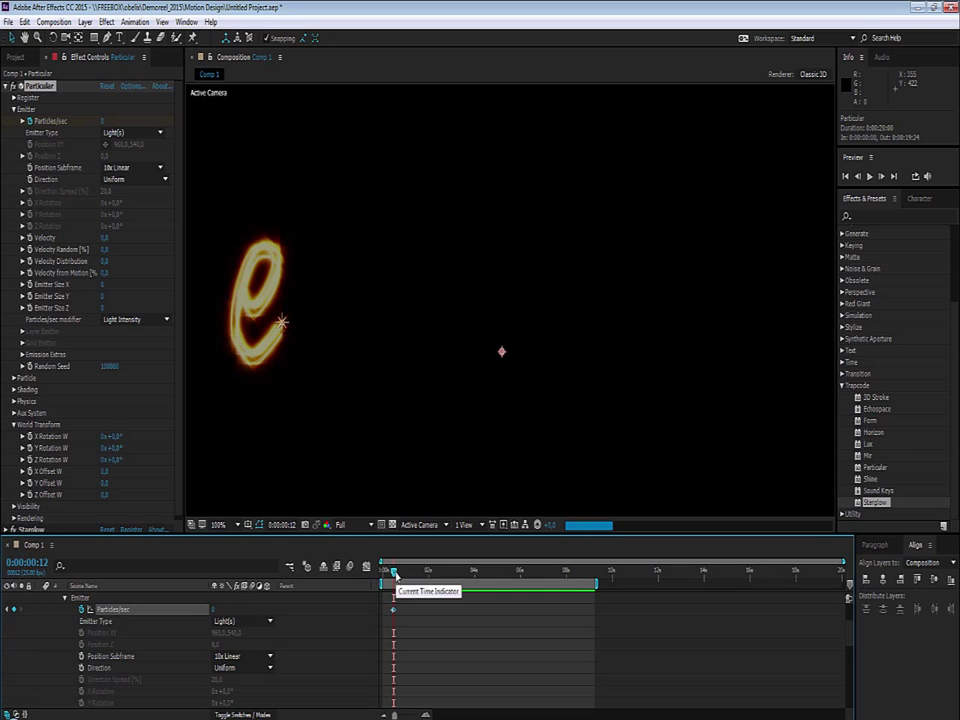
# Step through the stroke and keyframe Particles/sec back to 1000 at frame 14
pyautogui.click(394, 574)
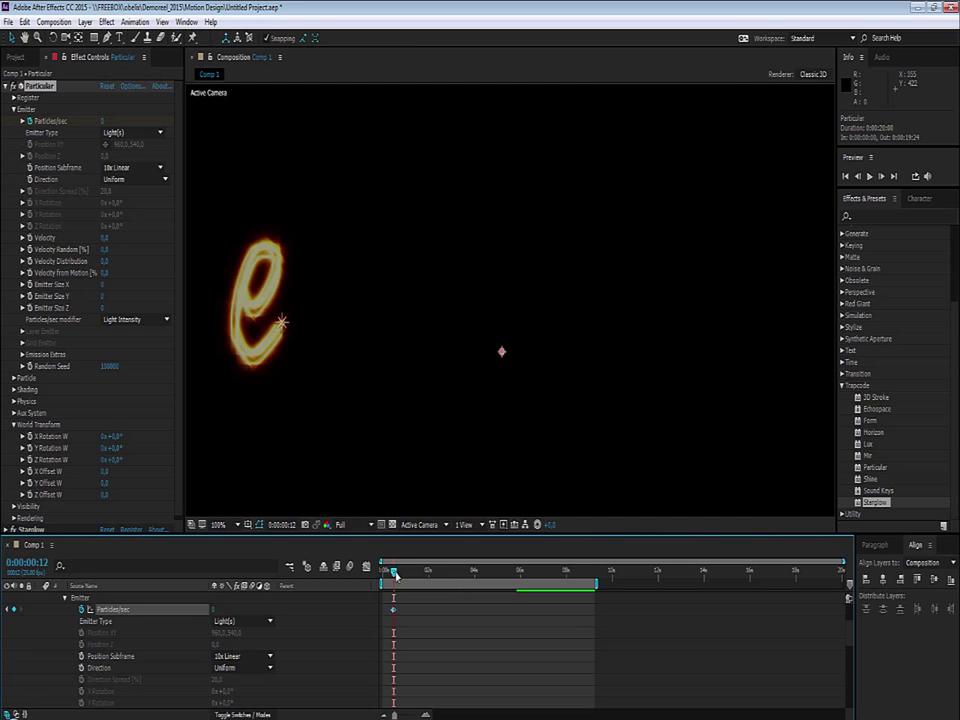
pyautogui.click(395, 574)
pyautogui.click(395, 574)
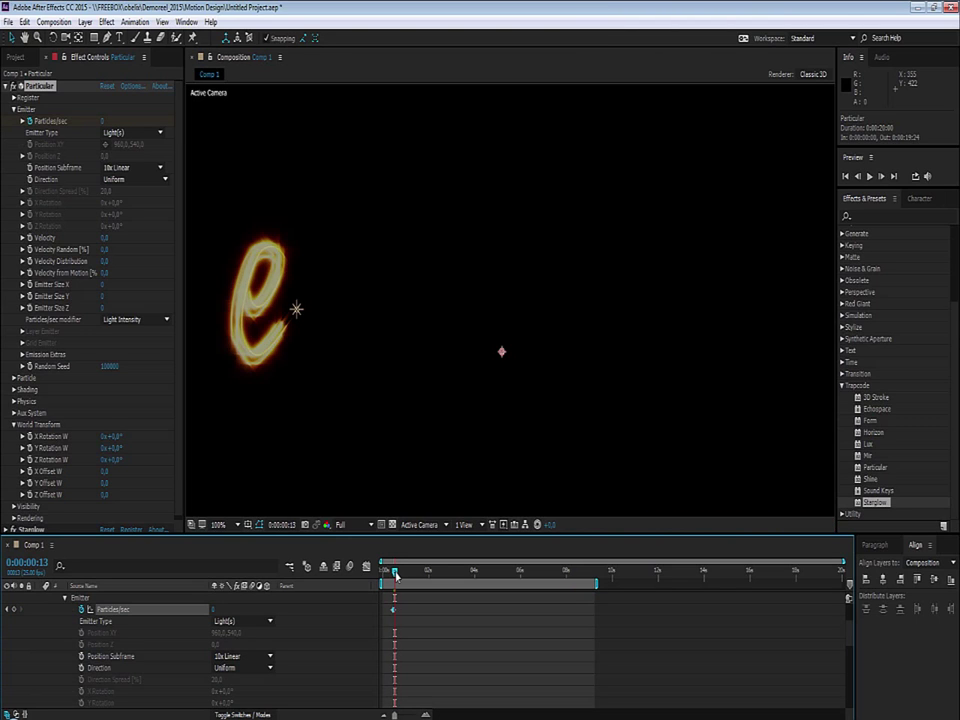
pyautogui.click(396, 574)
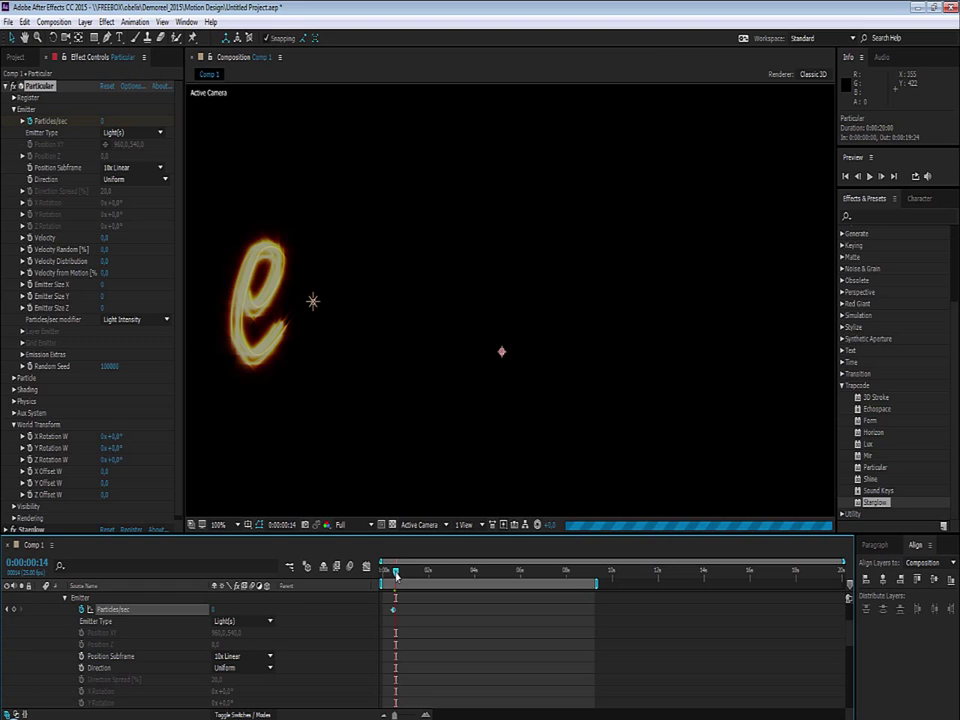
pyautogui.click(395, 574)
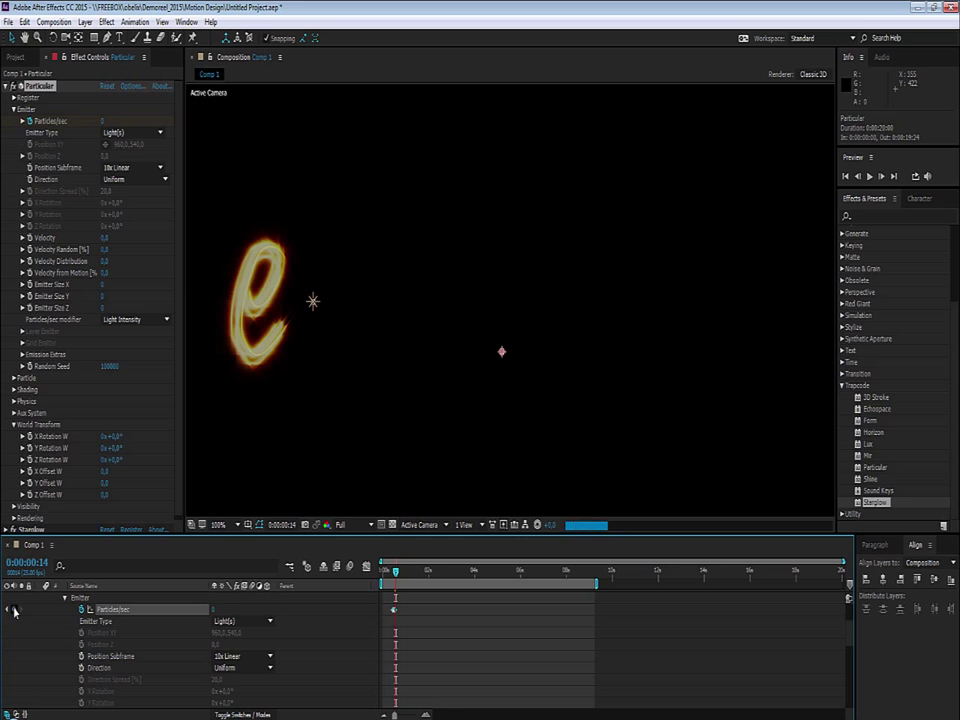
pyautogui.press('pagedown')
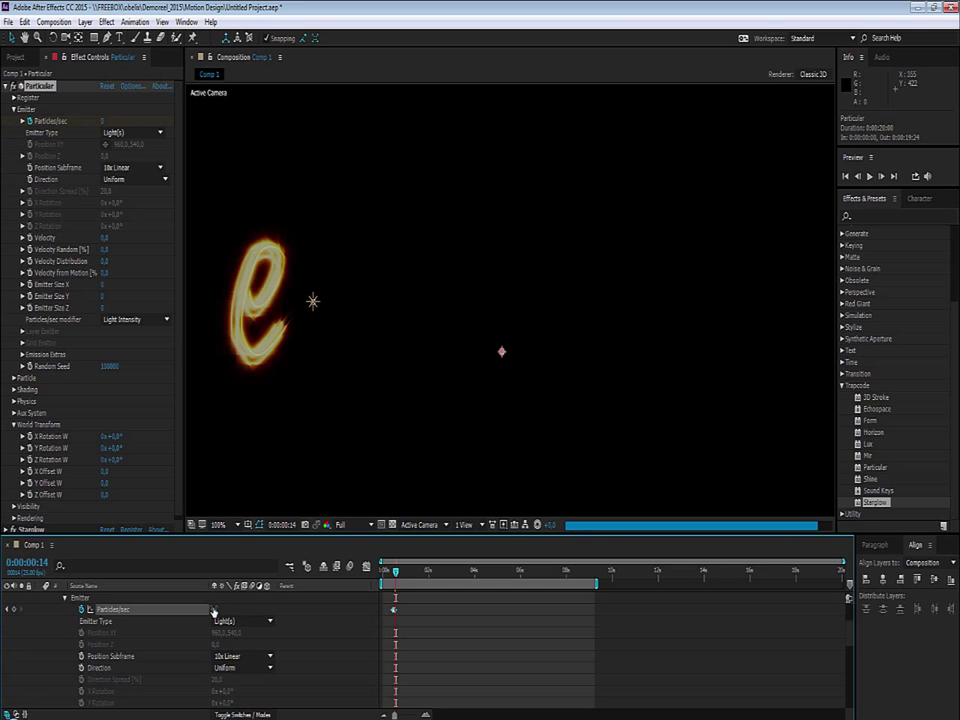
pyautogui.click(213, 609)
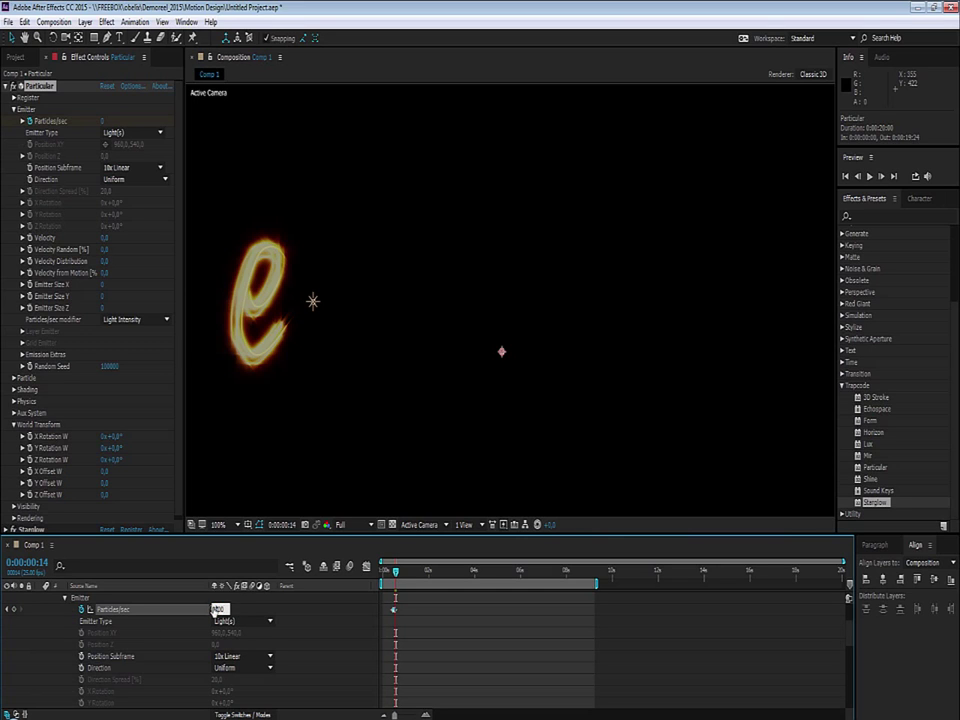
pyautogui.write('1000')
pyautogui.press('Return')
# Advance to frame 17 and keyframe Particles/sec to 0 to end the dash
pyautogui.press('pagedown')
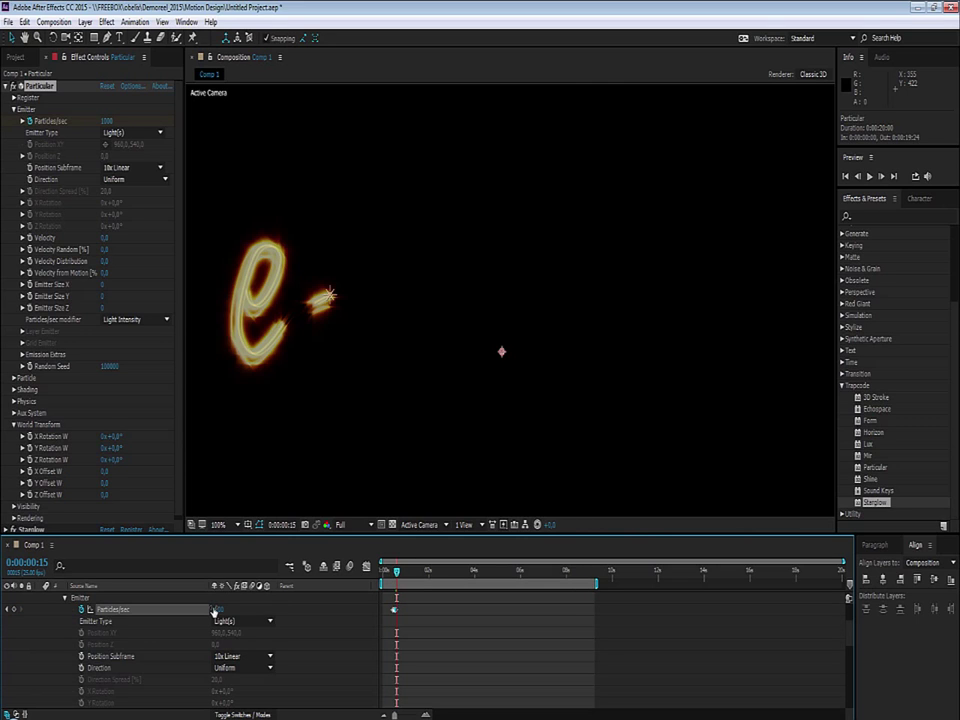
pyautogui.press('pagedown')
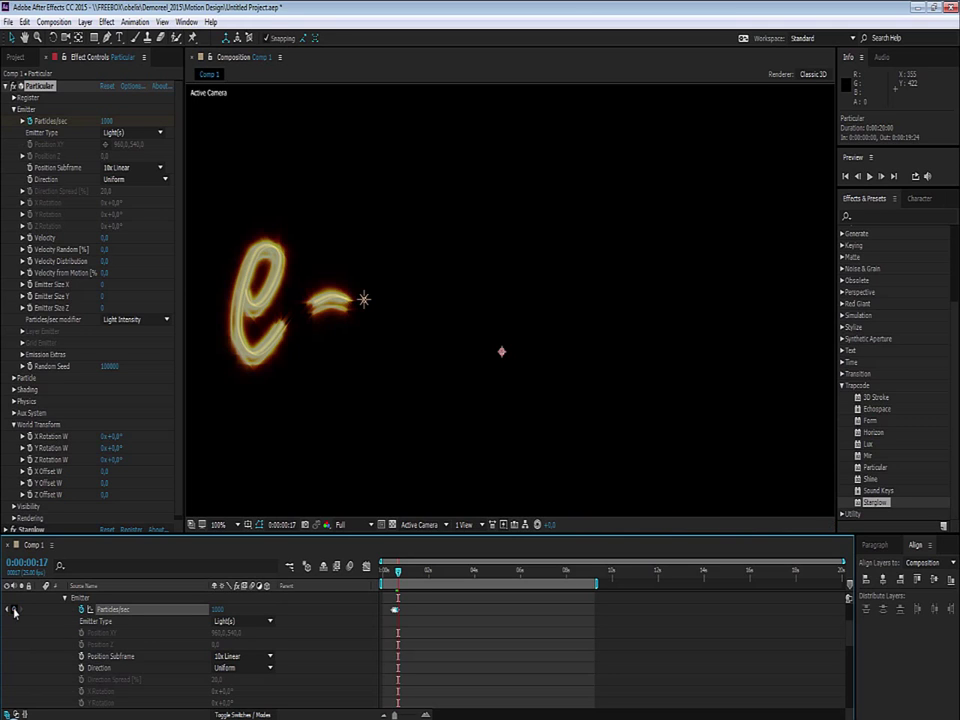
pyautogui.click(220, 609)
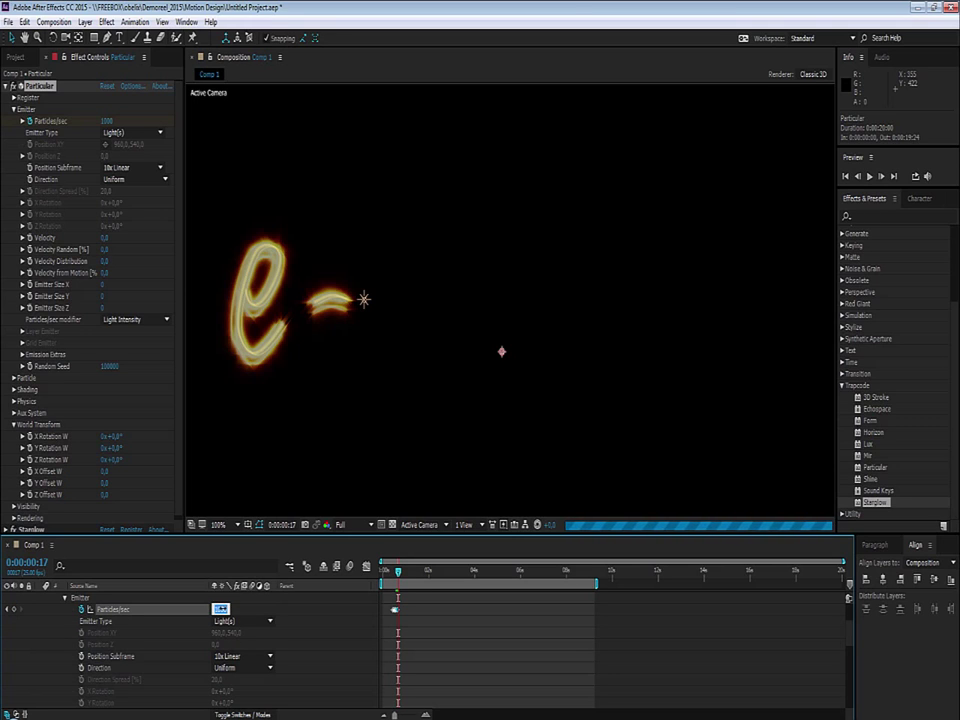
pyautogui.press('BackSpace')
pyautogui.write('0')
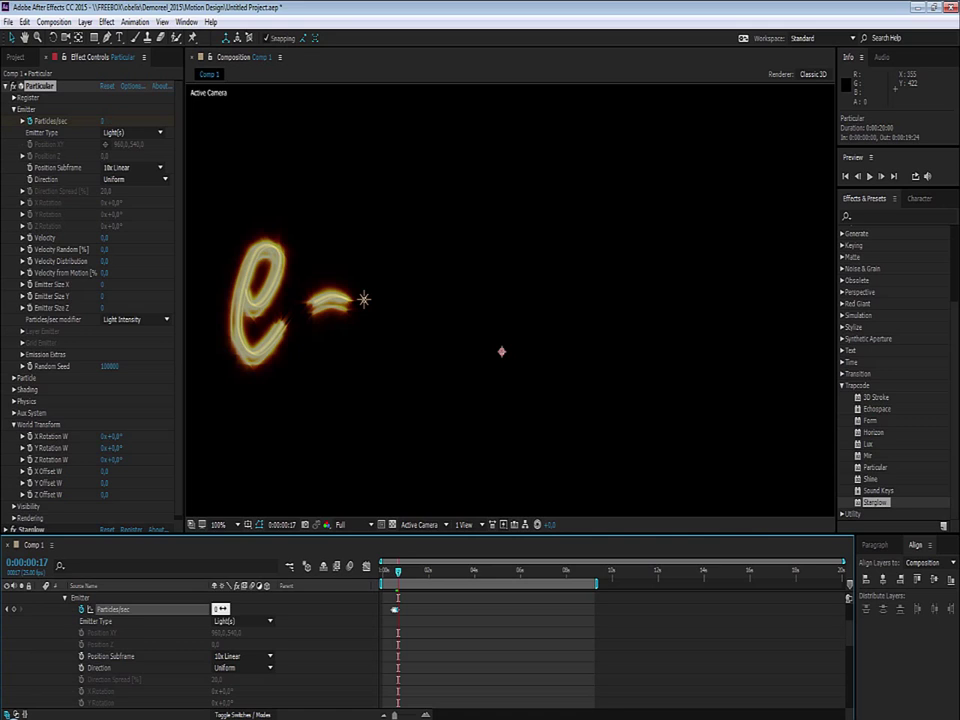
pyautogui.press('Return')
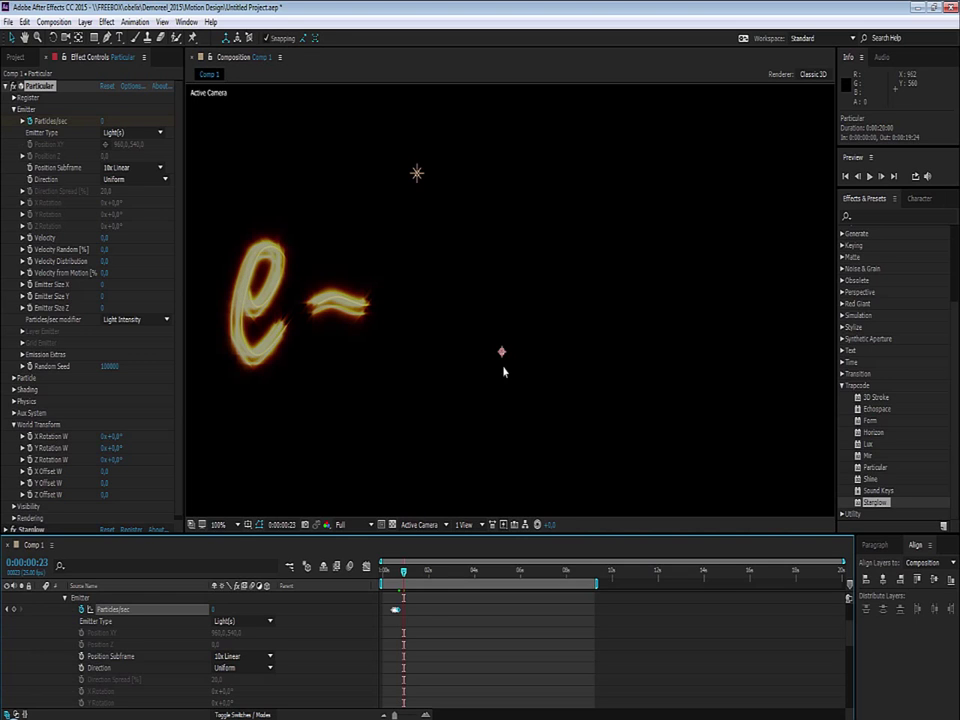
pyautogui.click(370, 525)
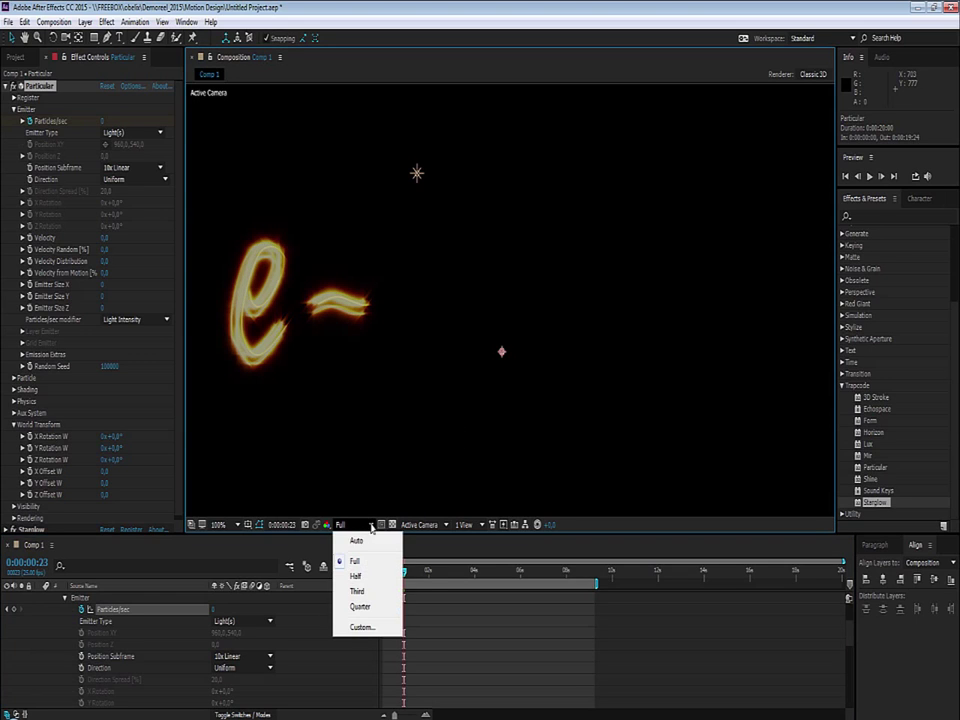
pyautogui.click(360, 591)
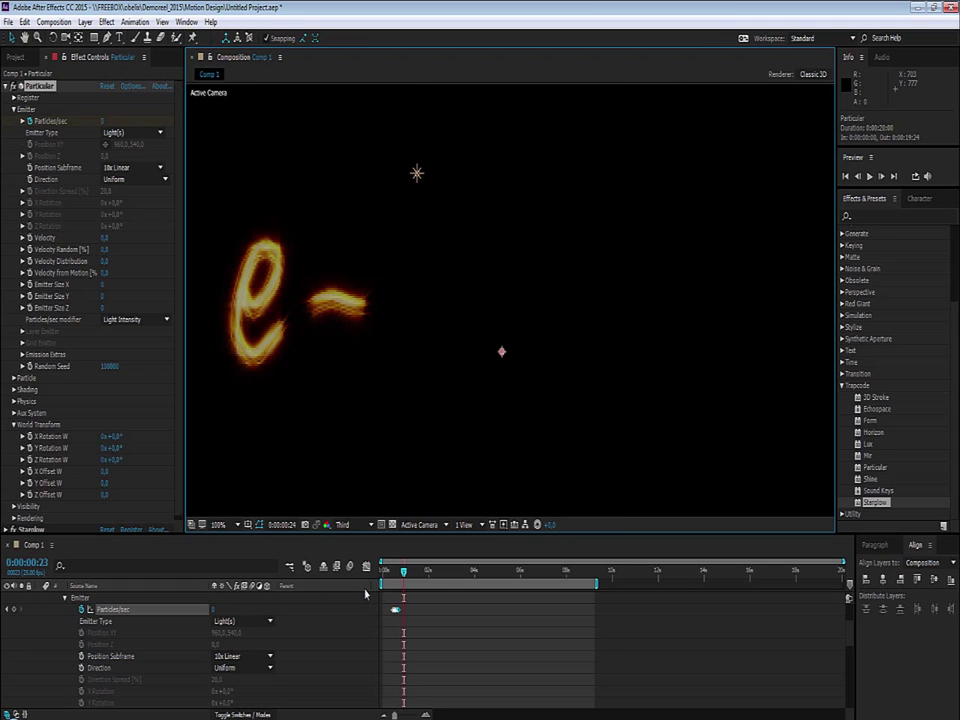
pyautogui.press('pagedown')
pyautogui.press('pageup')
pyautogui.press('pageup')
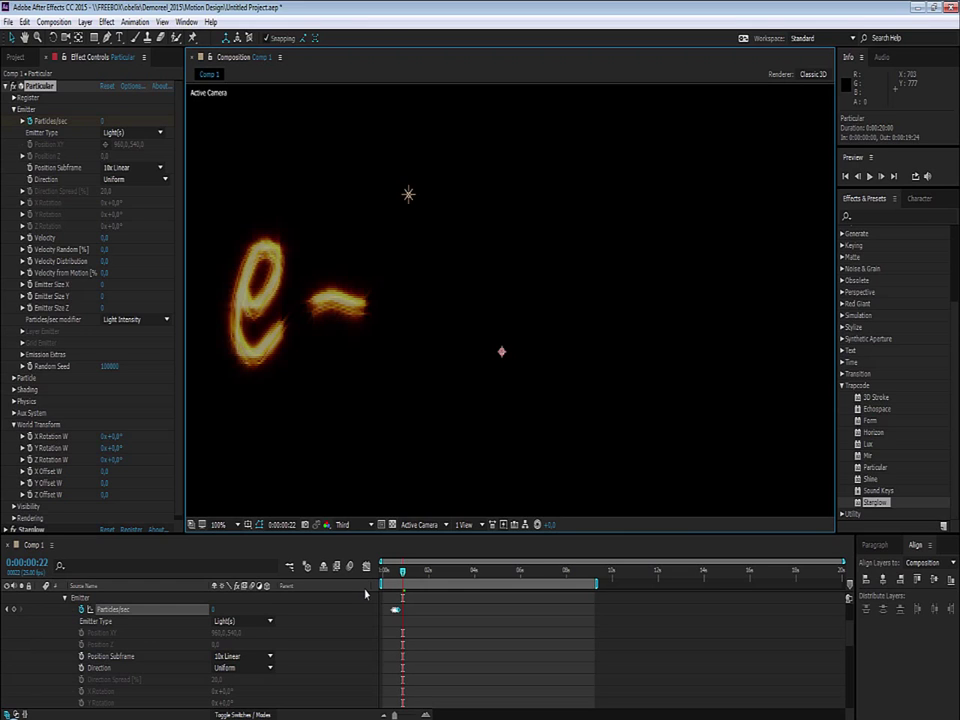
pyautogui.press('pagedown')
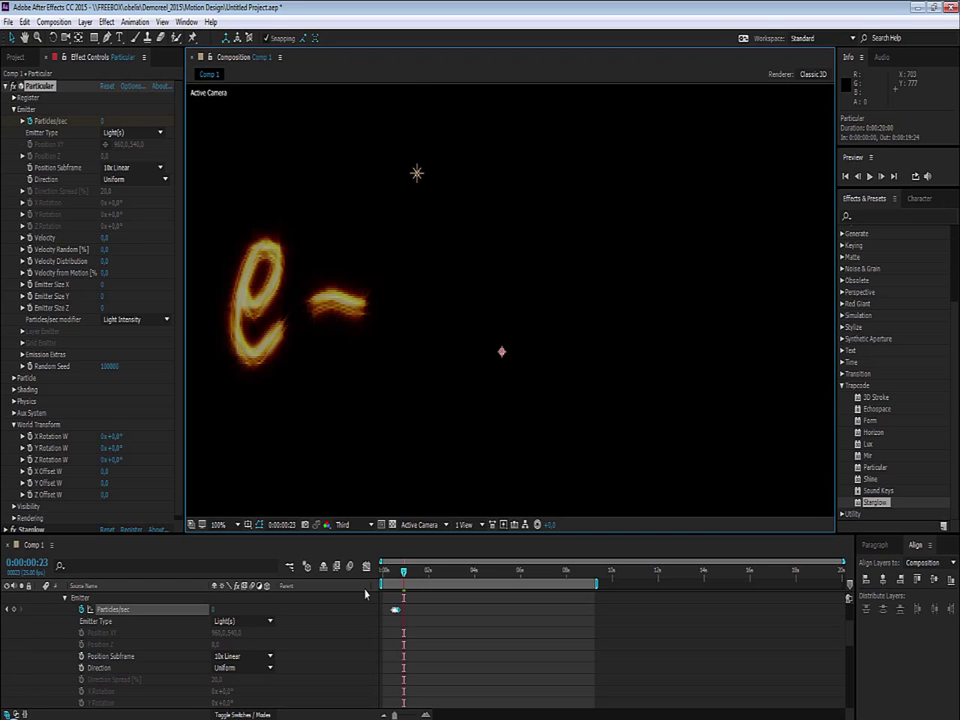
pyautogui.press('pageup')
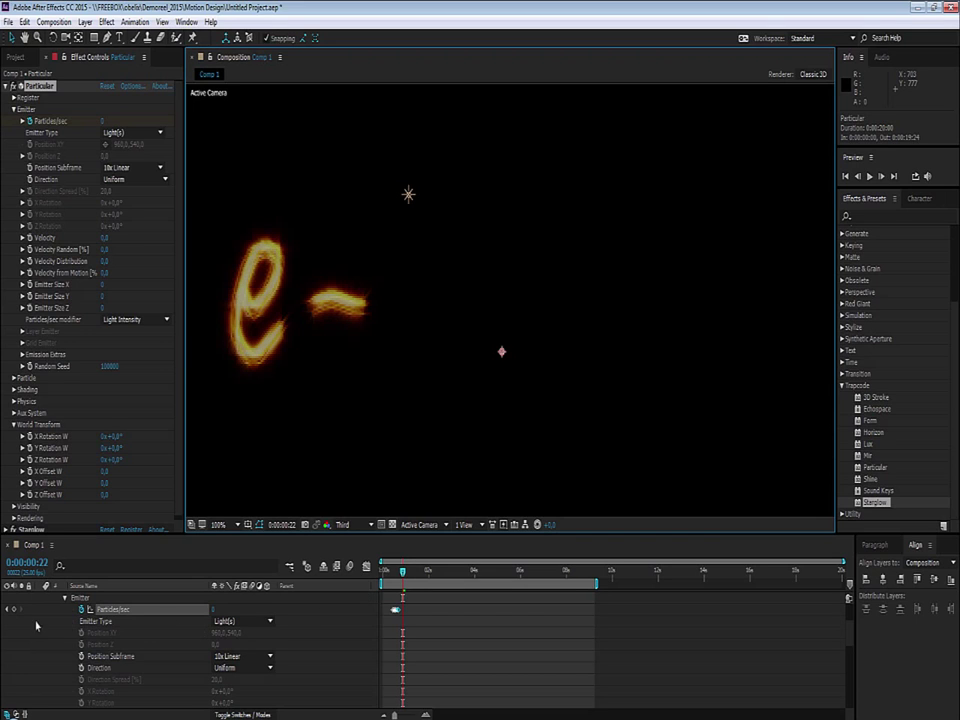
# Keyframe Particles/sec at frame 22 and set it to 5000 at frame 23
pyautogui.click(14, 608)
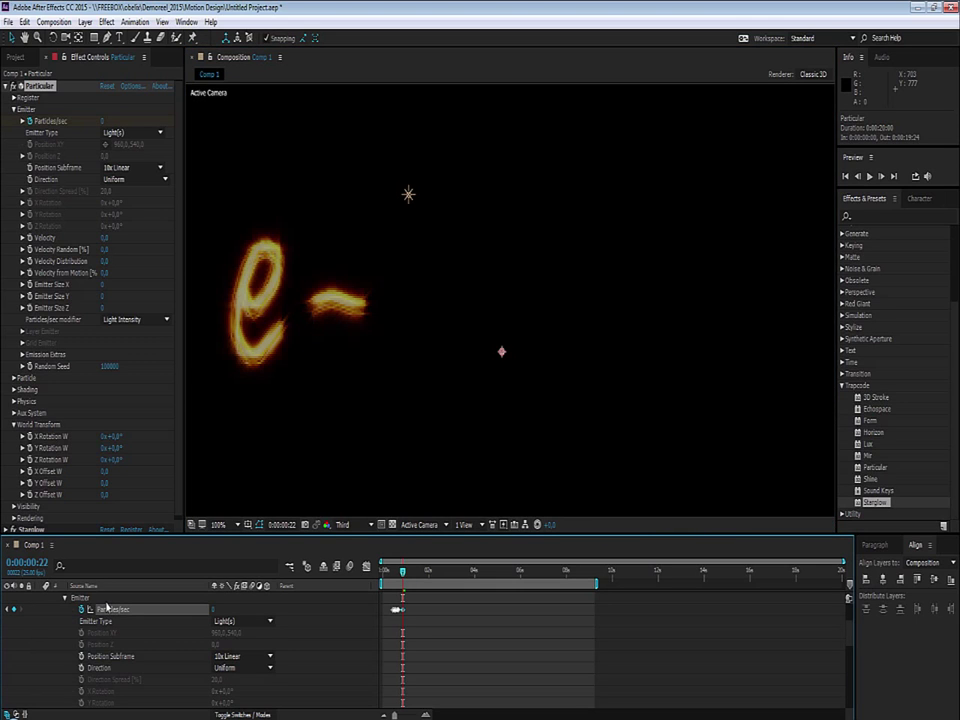
pyautogui.press('pagedown')
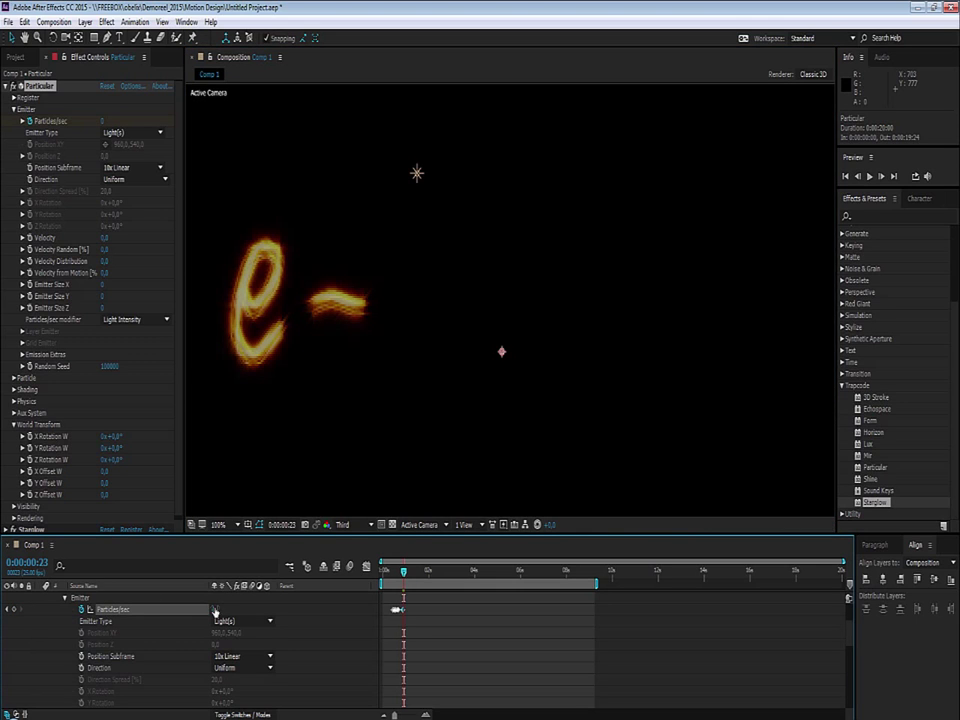
pyautogui.click(214, 610)
pyautogui.write('5000')
pyautogui.press('Return')
# Scrub through the writing to find where the b finishes, at 0:00:03:07
pyautogui.press('pagedown')
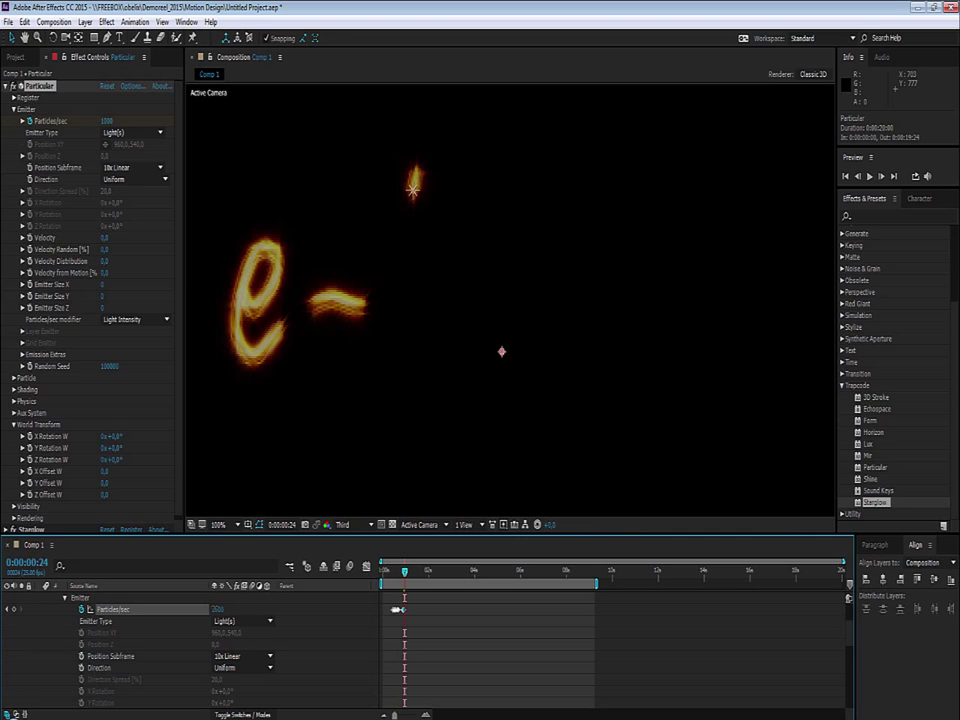
pyautogui.press('pagedown')
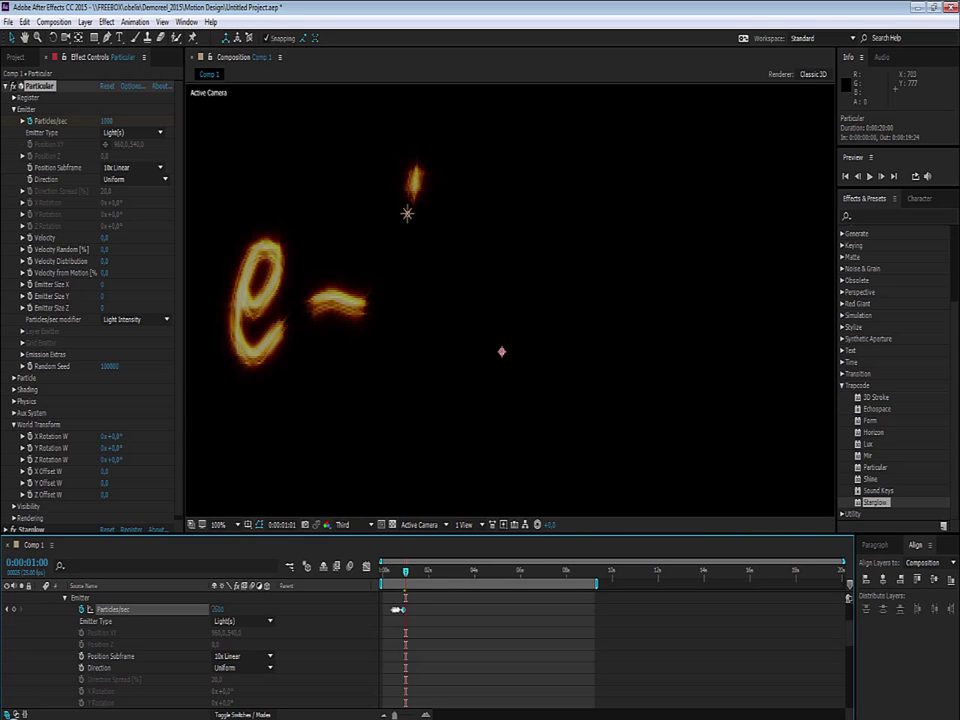
pyautogui.press('pagedown')
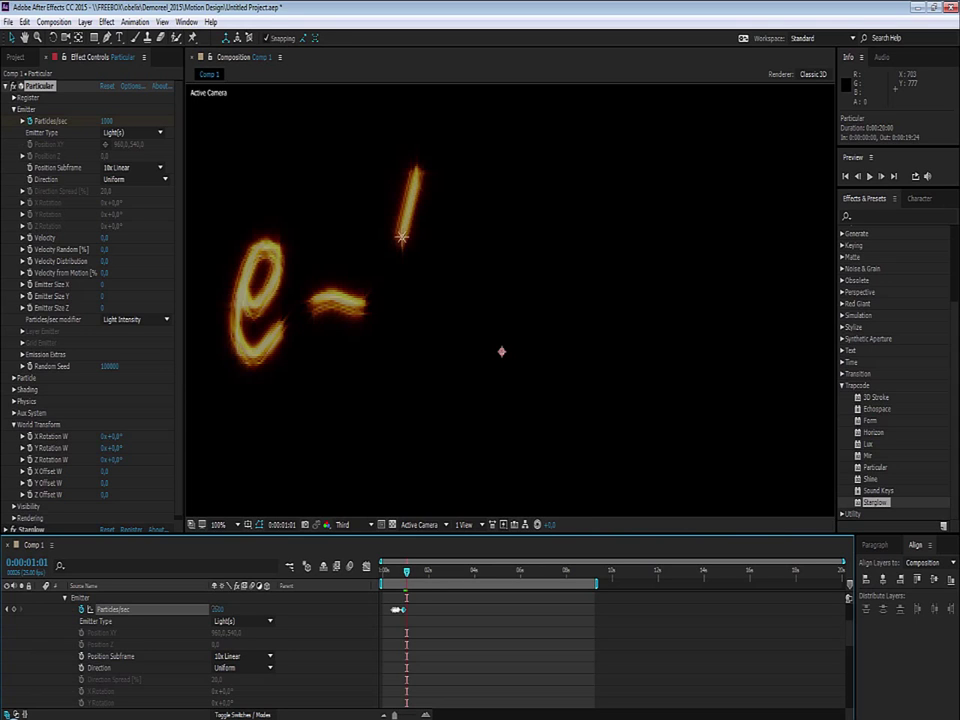
pyautogui.press('pagedown')
pyautogui.press('pagedown')
pyautogui.press('pagedown')
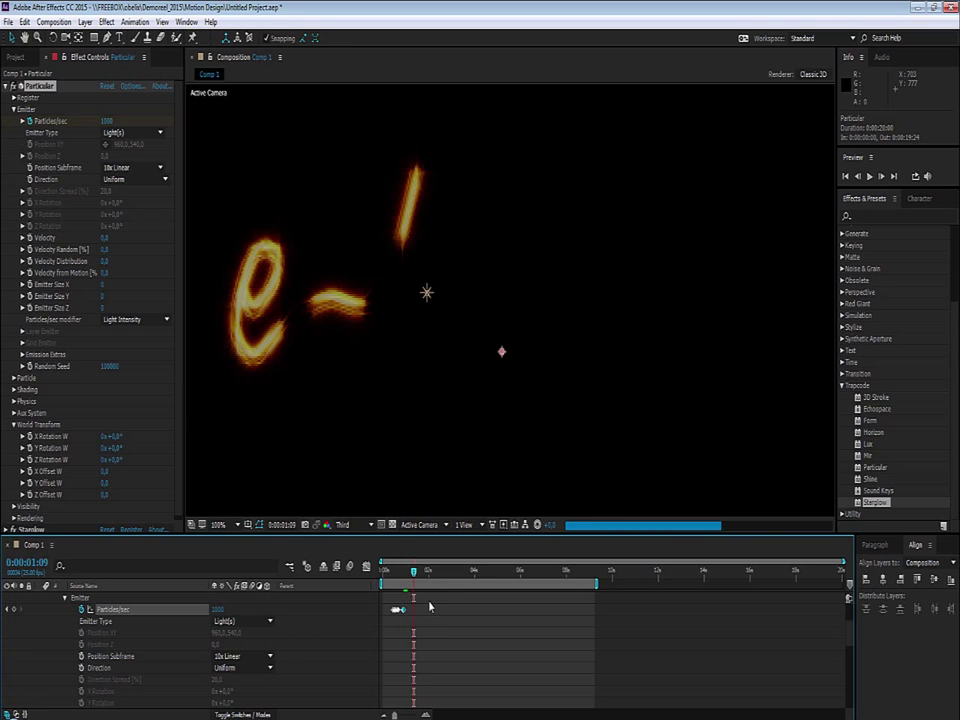
pyautogui.click(434, 572)
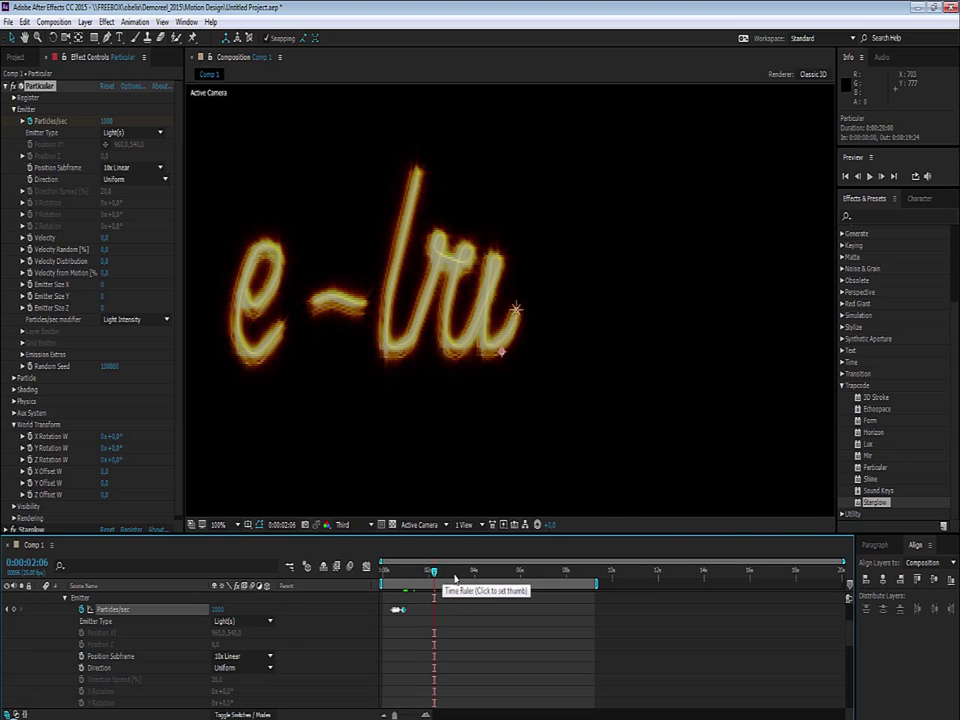
pyautogui.moveTo(434, 572); pyautogui.dragTo(463, 573)
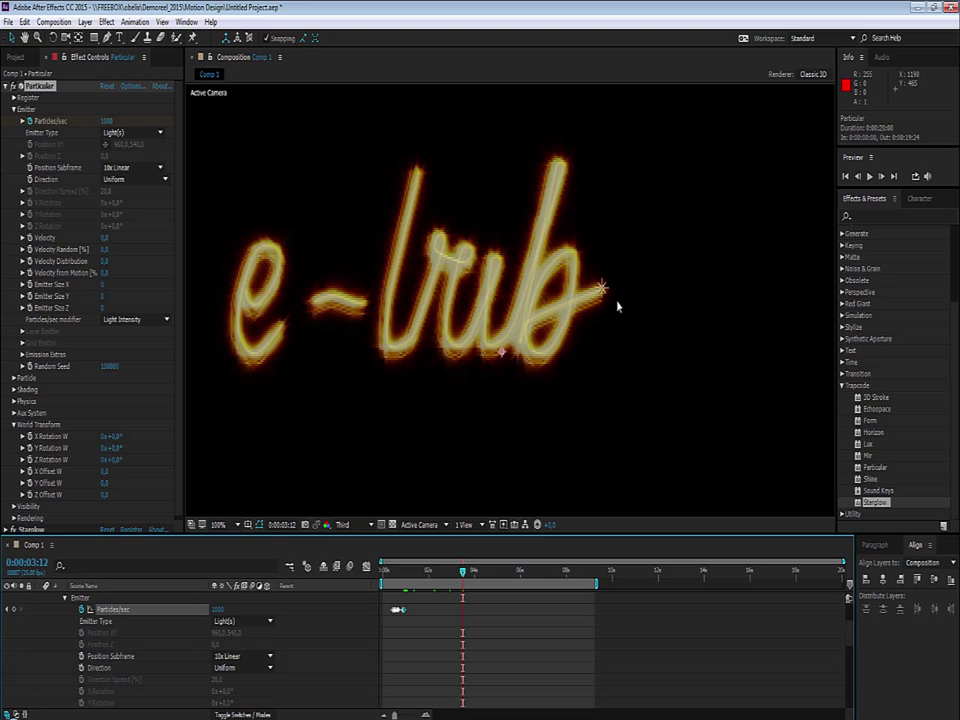
pyautogui.press('pageup')
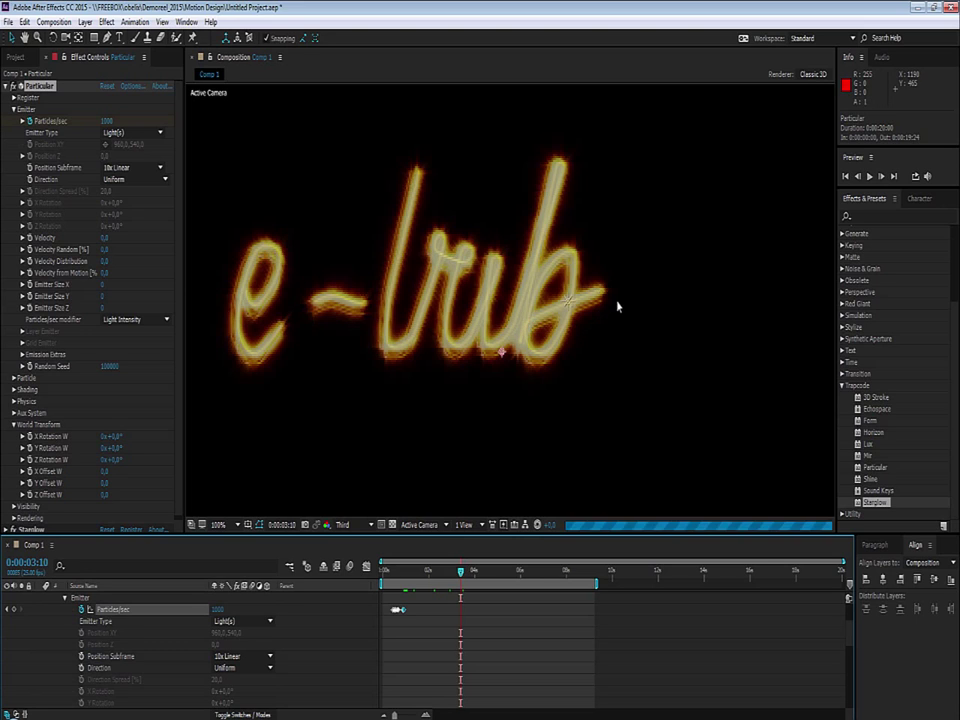
pyautogui.press('pageup')
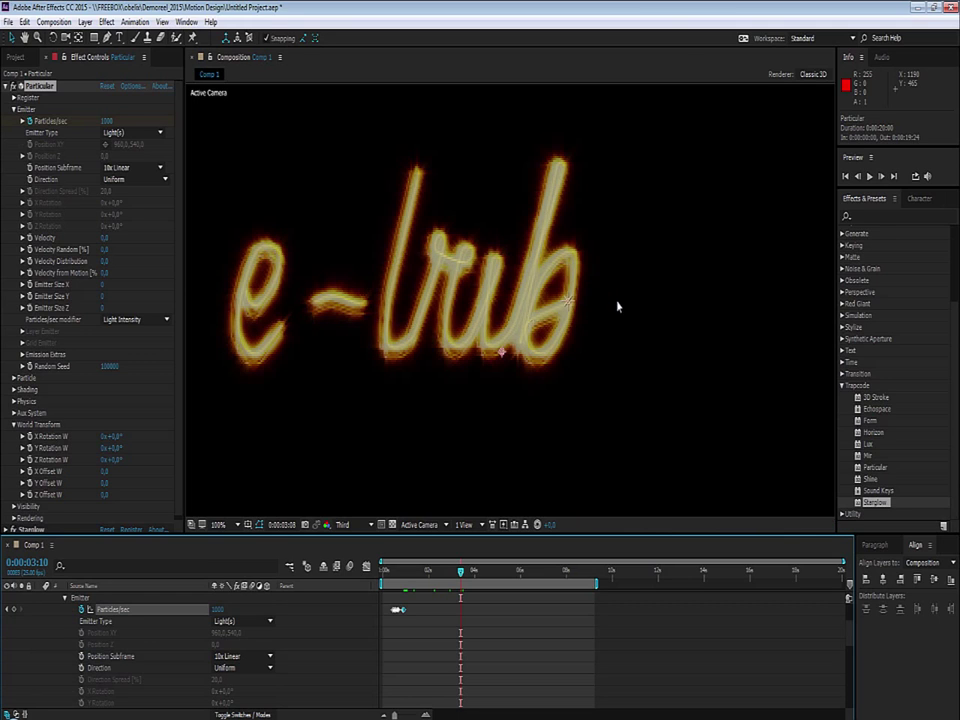
pyautogui.press('pageup')
pyautogui.press('pageup')
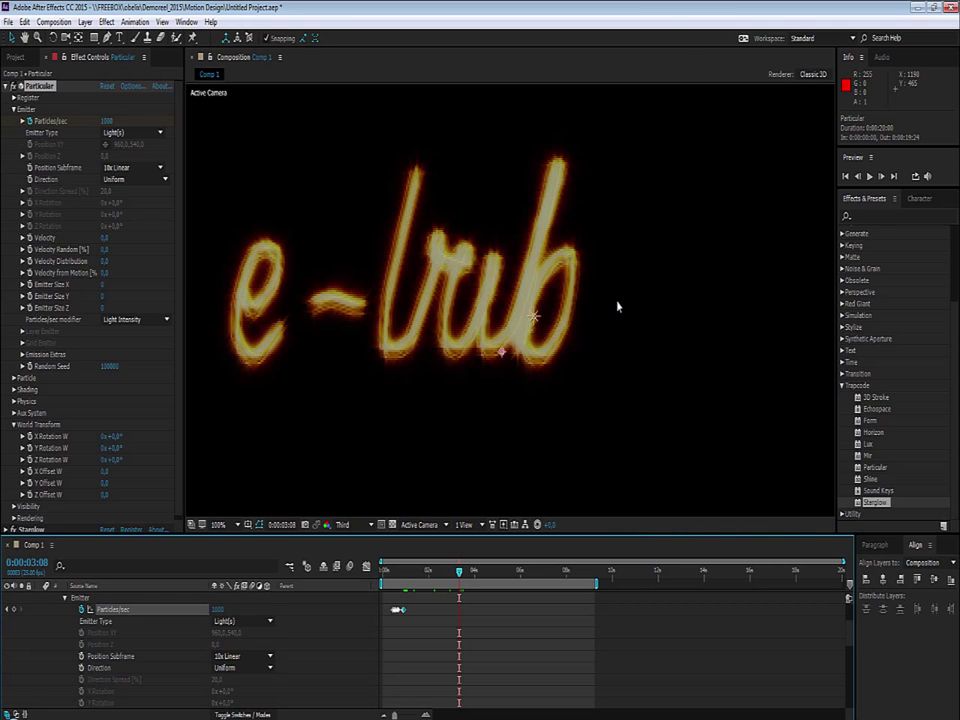
pyautogui.press('pageup')
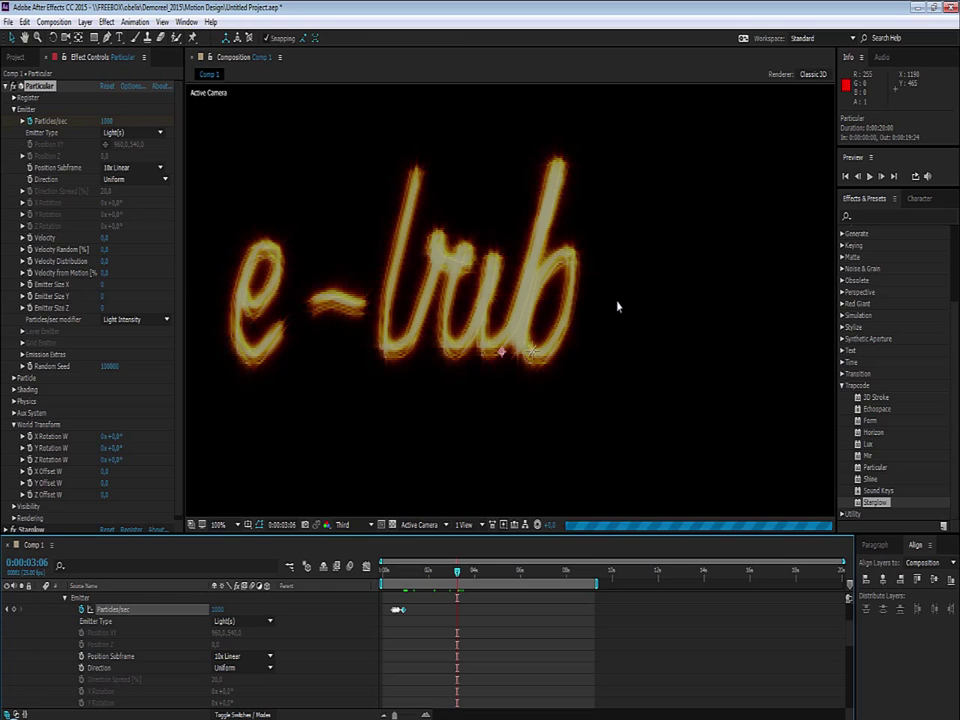
pyautogui.press('pageup')
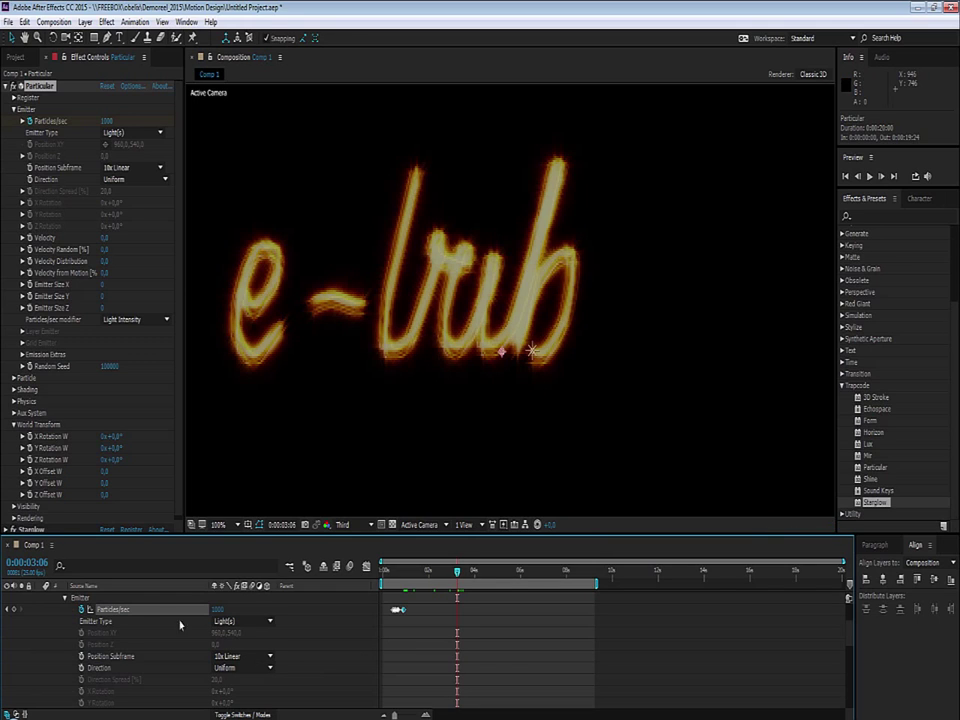
# Keyframe Particles/sec to 0 at 0:00:03:07 to stop emission after the b
pyautogui.click(15, 609)
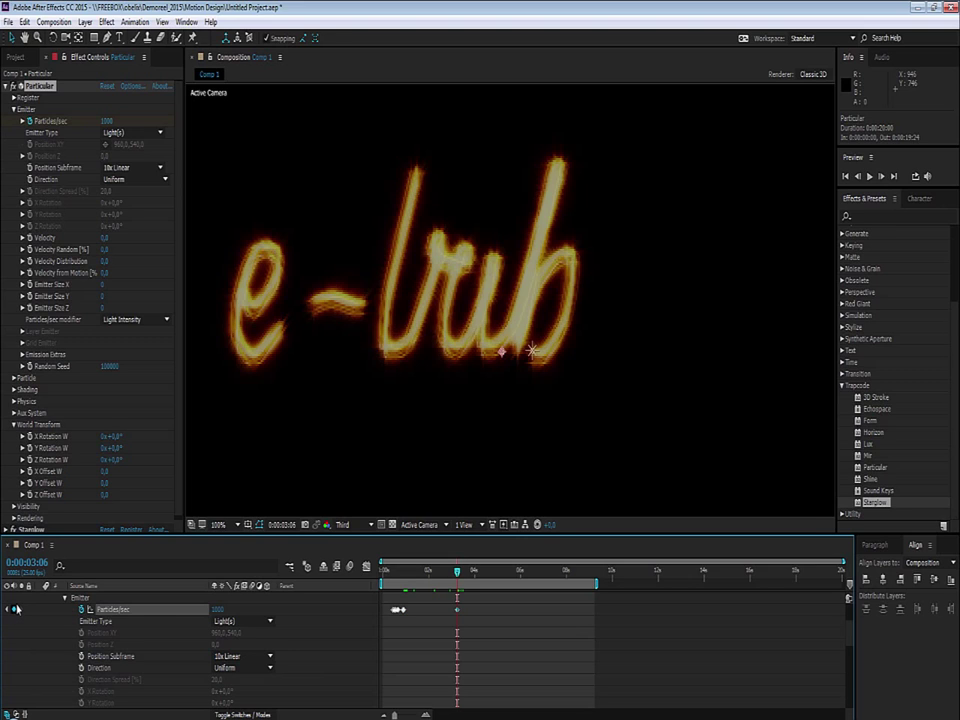
pyautogui.click(216, 609)
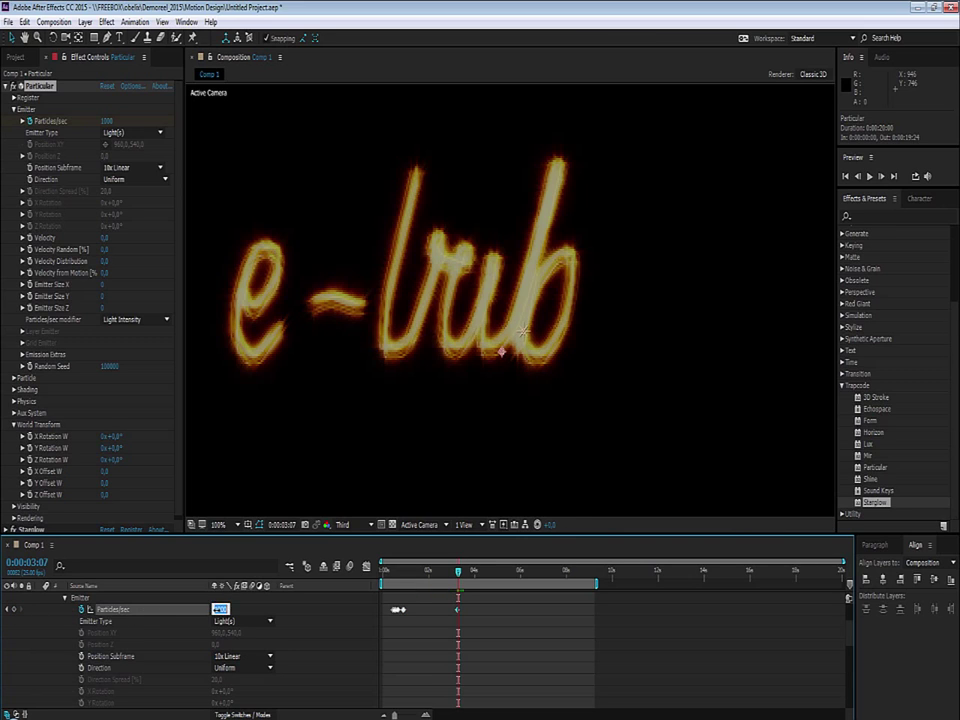
pyautogui.write('0')
pyautogui.press('Return')
# Add a Particles/sec keyframe at 0:00:03:13 and set 1000 at 0:00:03:14
pyautogui.press('space')
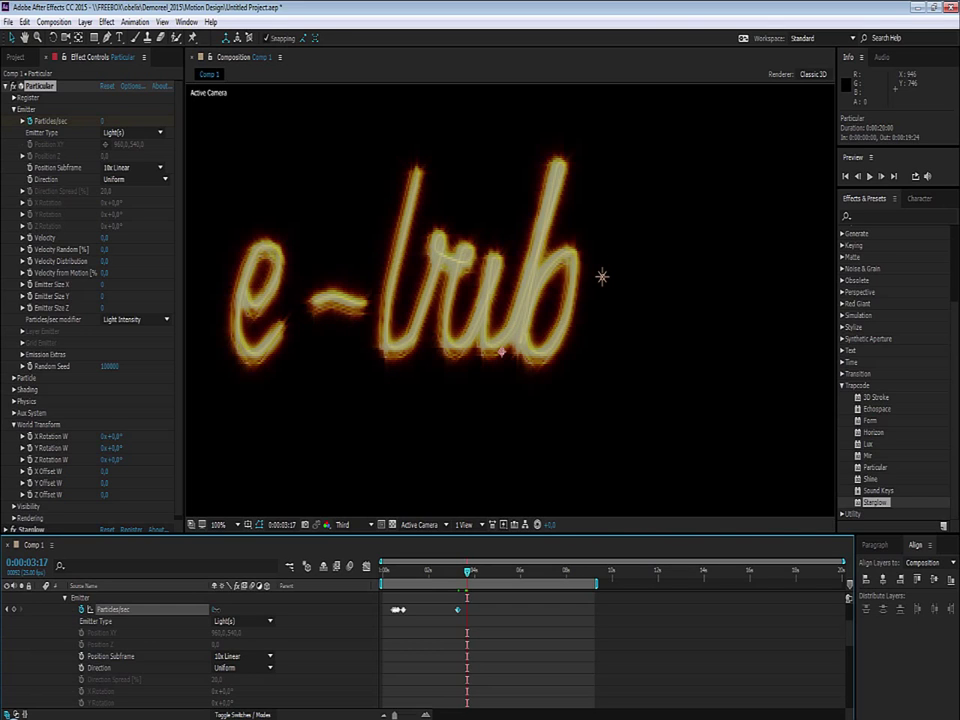
pyautogui.press('pageup')
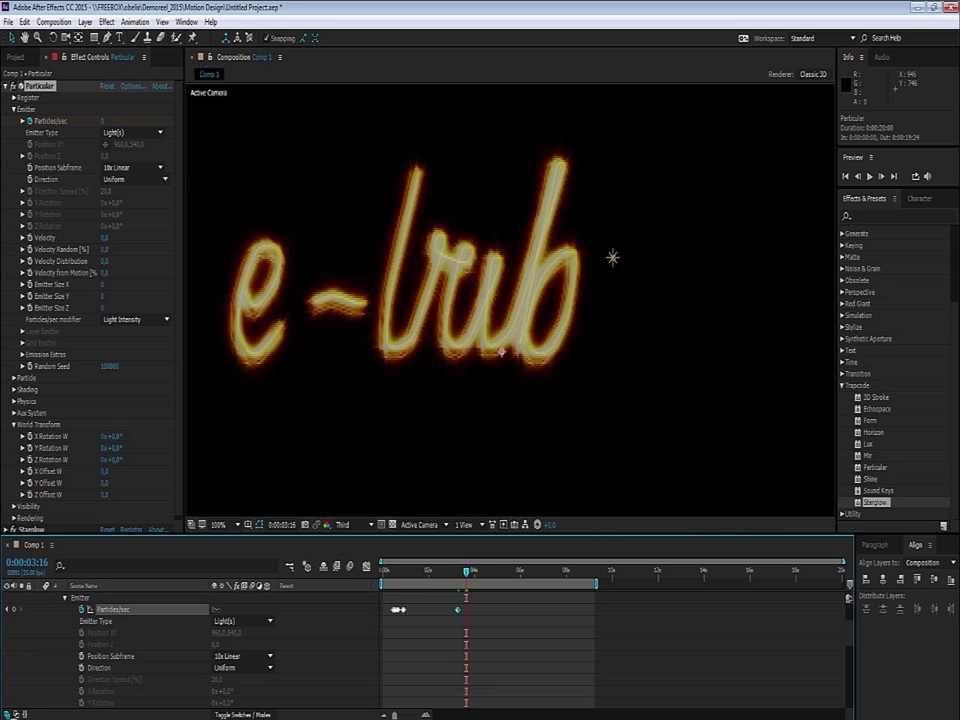
pyautogui.press('pageup')
pyautogui.press('pageup')
pyautogui.press('pageup')
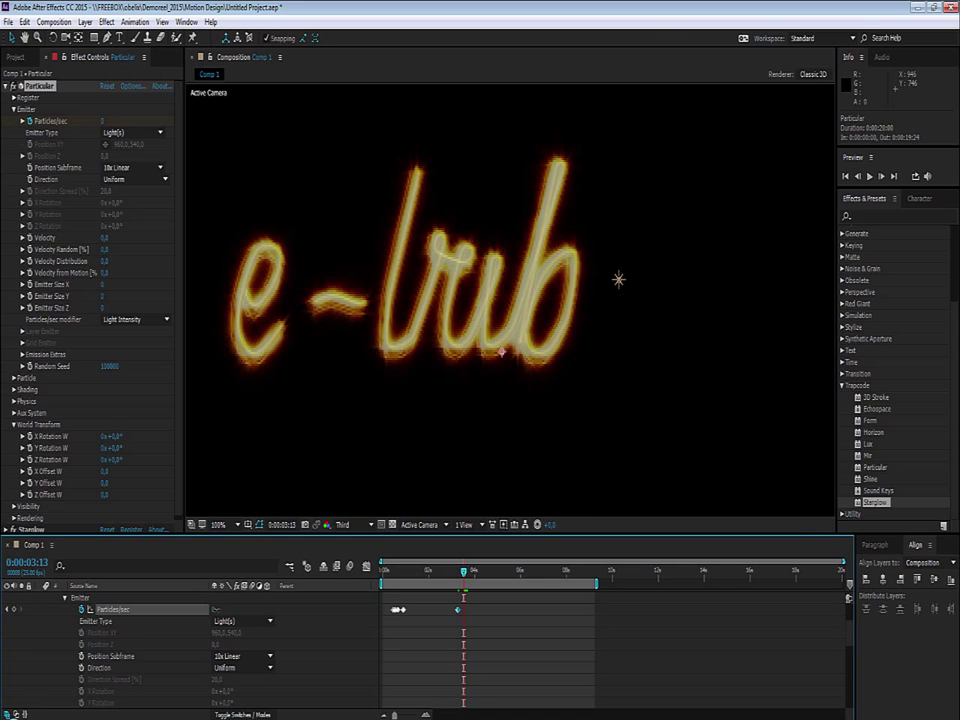
pyautogui.click(14, 610)
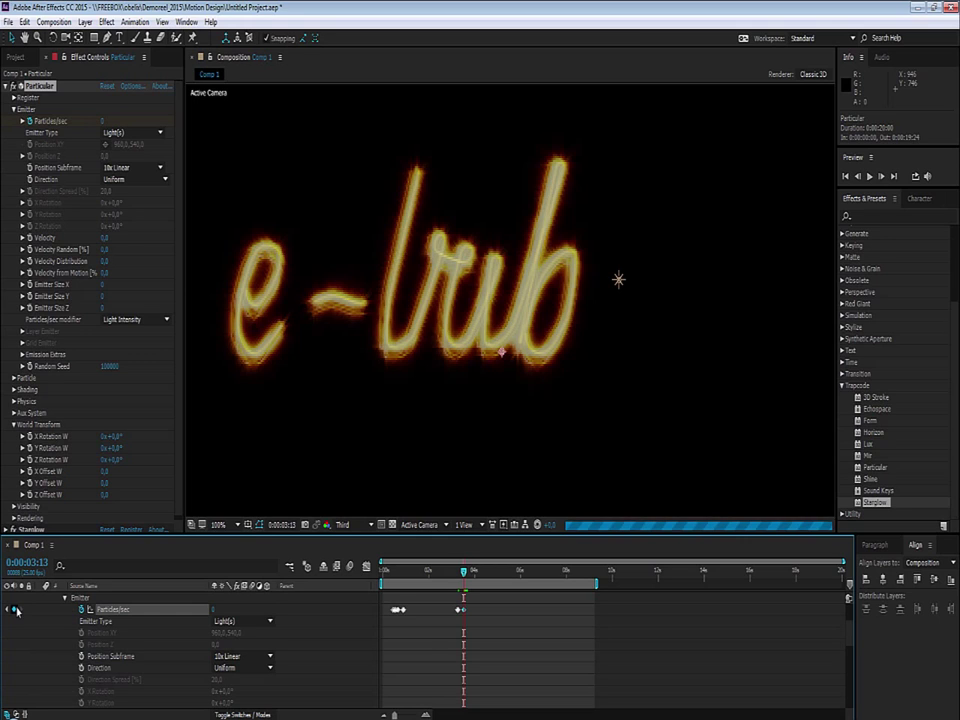
pyautogui.press('pagedown')
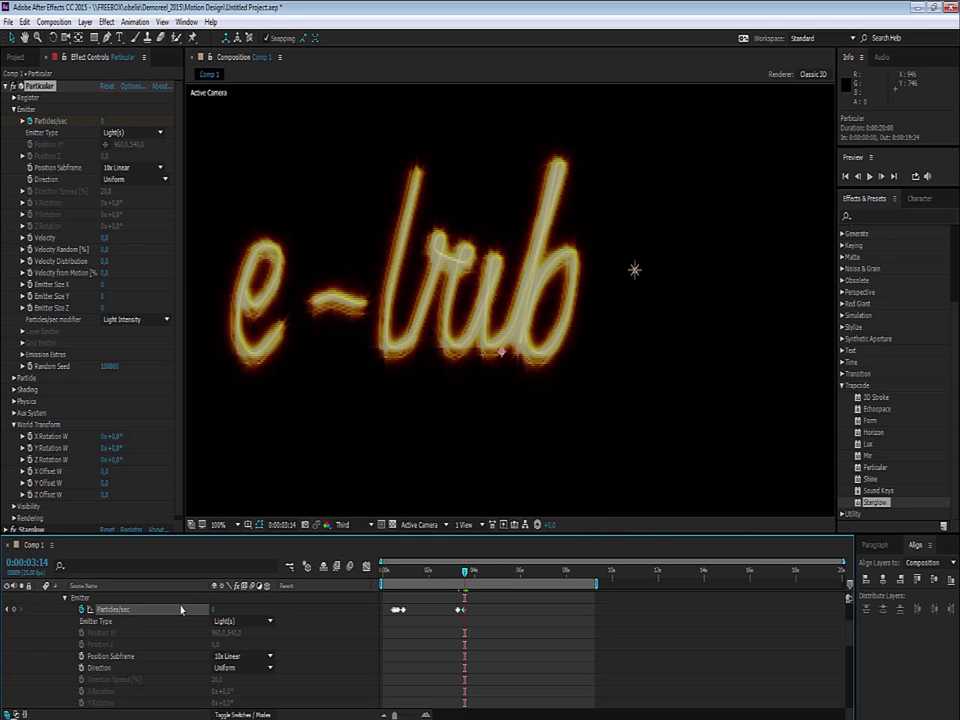
pyautogui.click(214, 609)
pyautogui.write('100')
pyautogui.write('0')
pyautogui.press('Return')
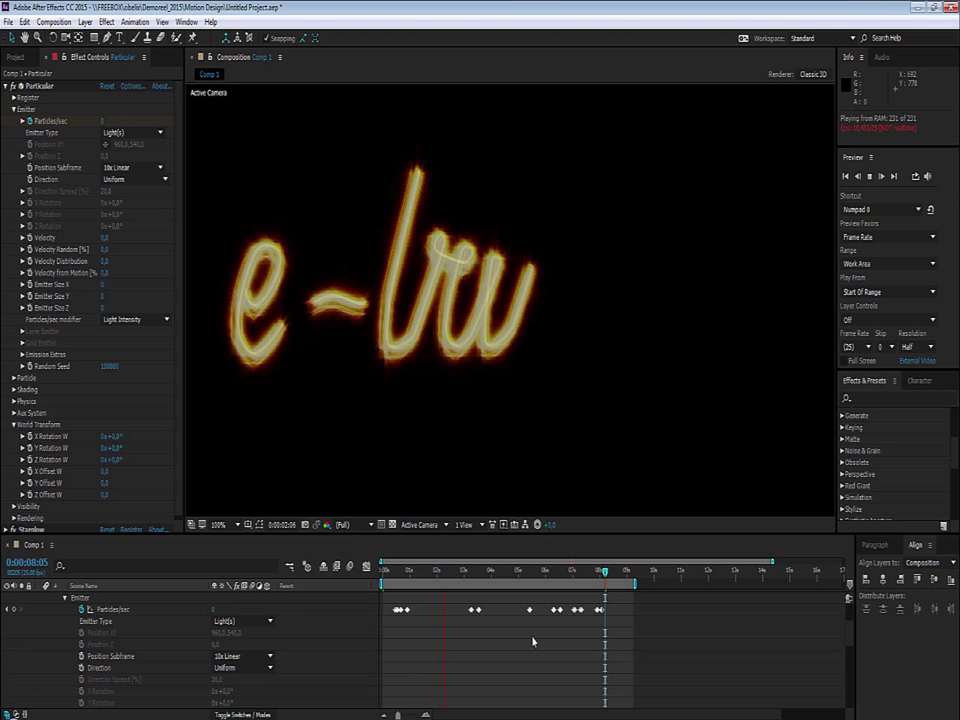
# Stop the looping RAM preview of the keyframed letter strokes
pyautogui.press('space')
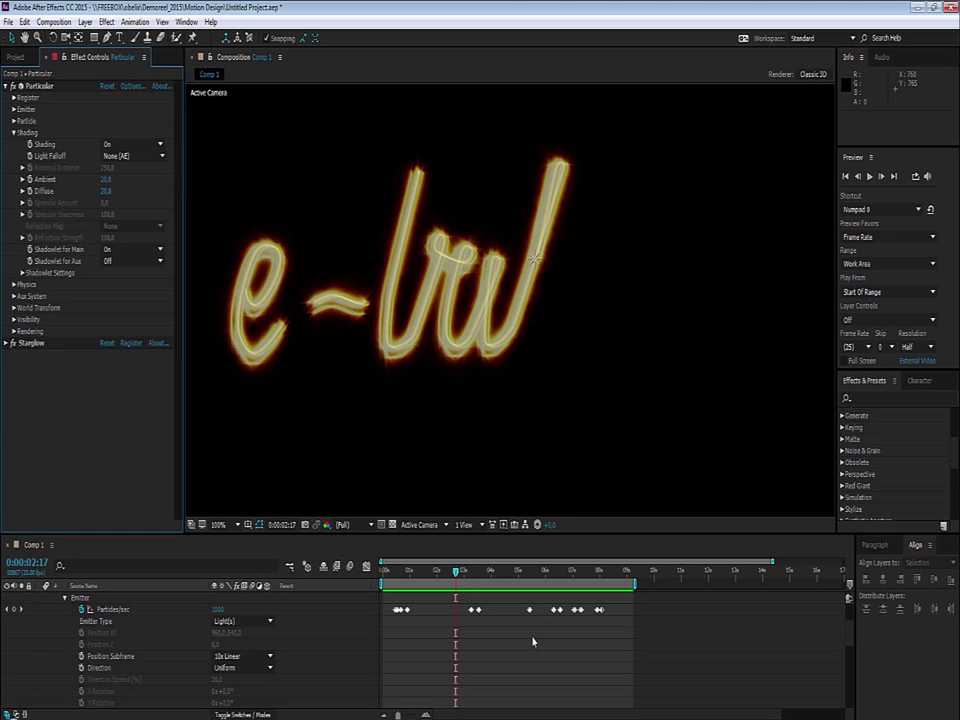
# At 0:00:08:12, lower Shadowlet opacity to 3 and set Particular's Diffuse shading to 40
pyautogui.click(613, 572)
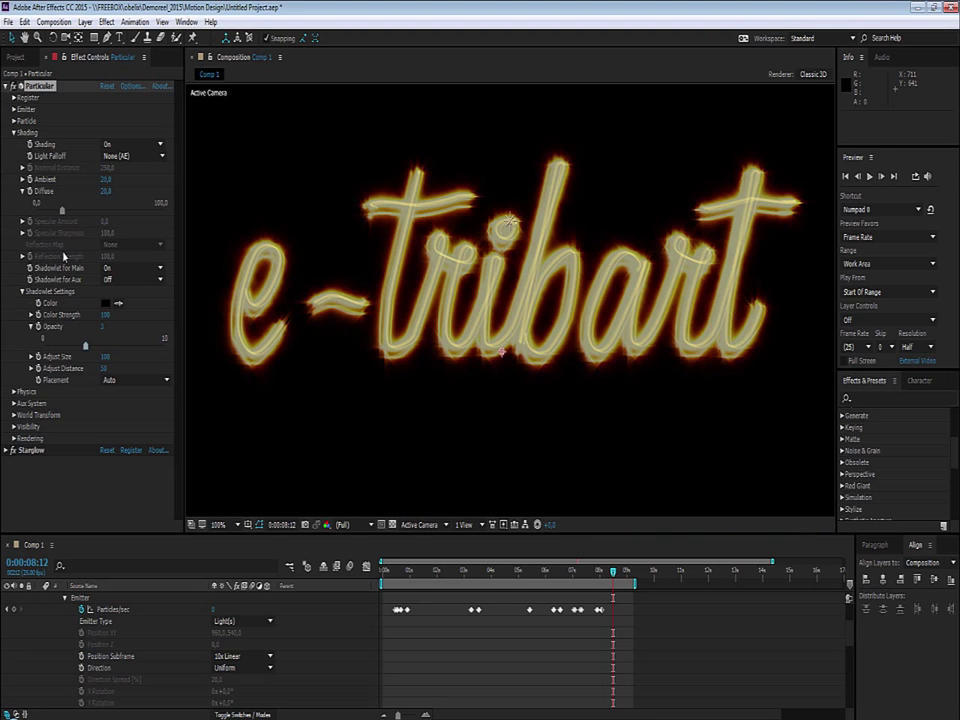
pyautogui.moveTo(162, 342); pyautogui.dragTo(83, 342)
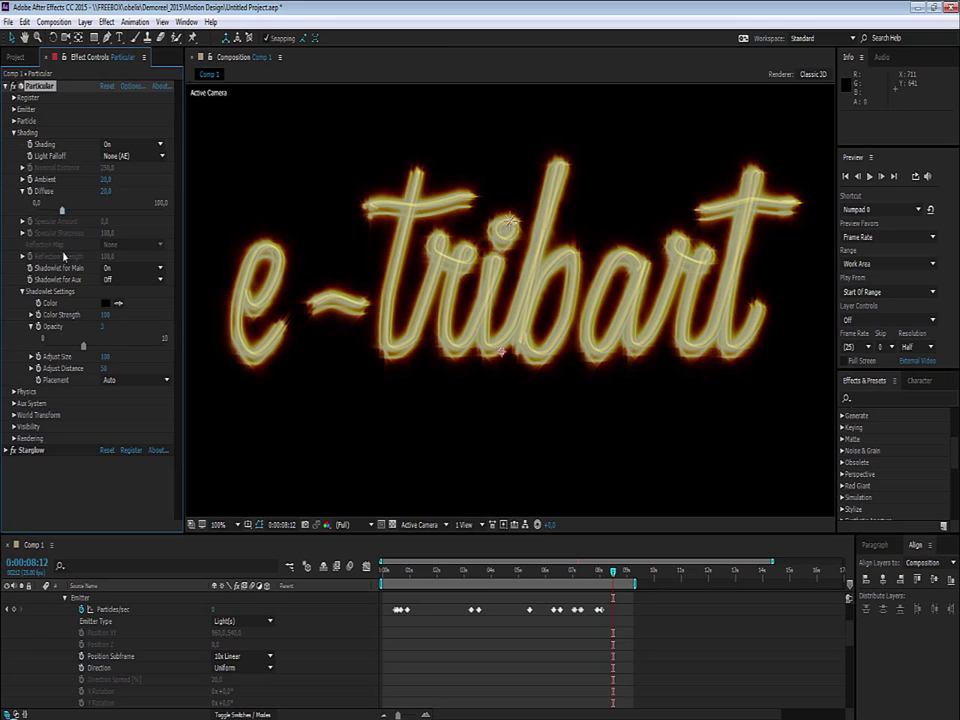
pyautogui.moveTo(62, 210); pyautogui.dragTo(81, 210)
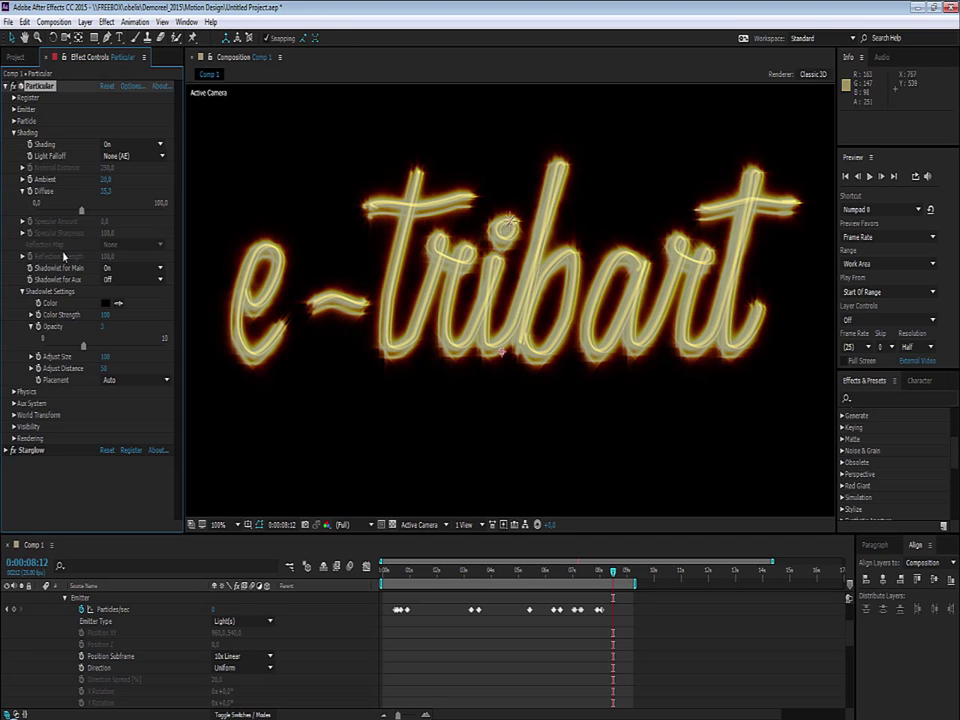
pyautogui.click(110, 191)
pyautogui.write('40')
pyautogui.press('Return')
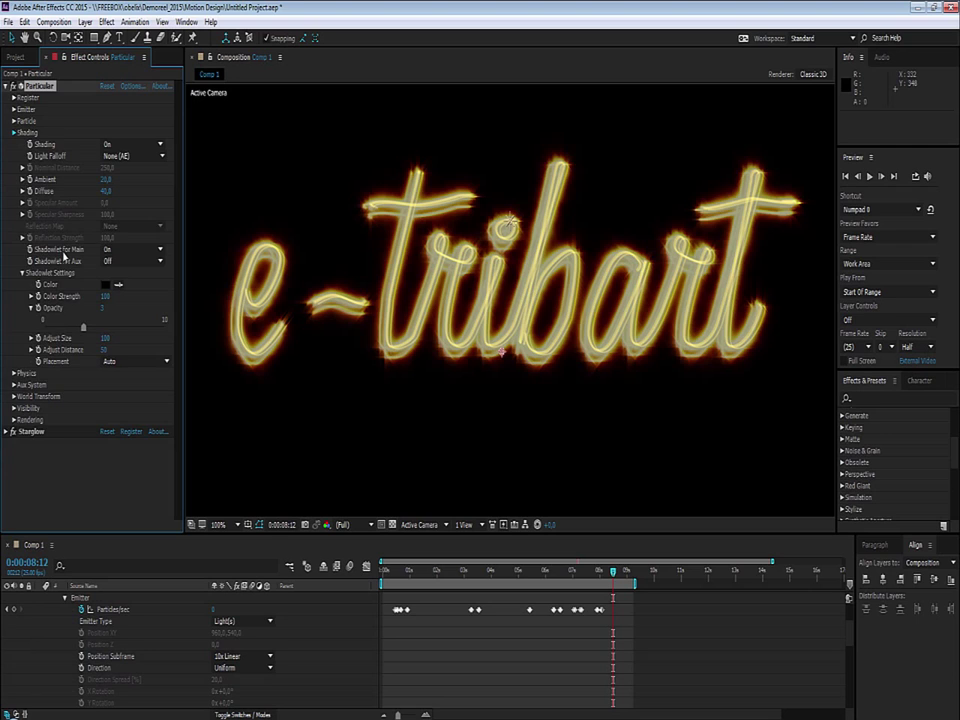
# Try several Starglow opacity values and set it to 70
pyautogui.press(',')
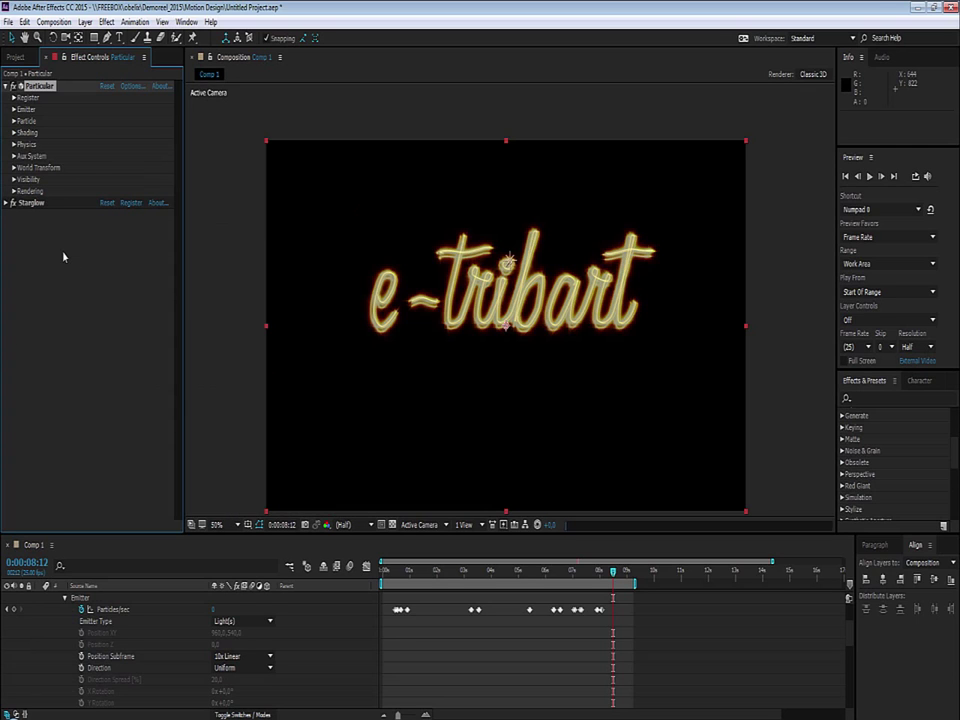
pyautogui.press('.')
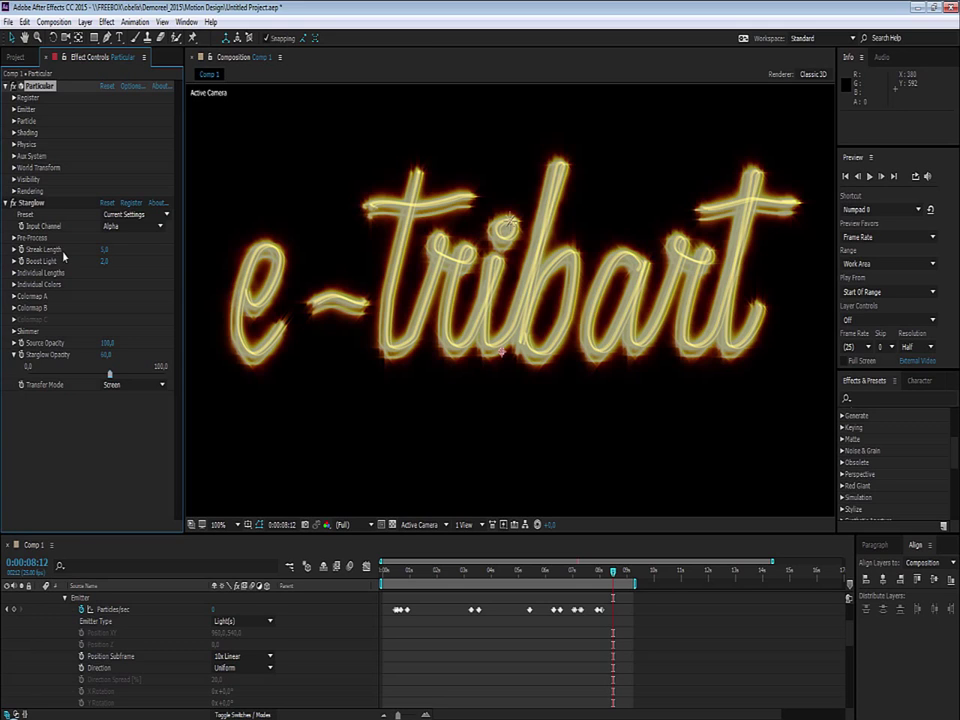
pyautogui.moveTo(110, 374); pyautogui.dragTo(85, 374)
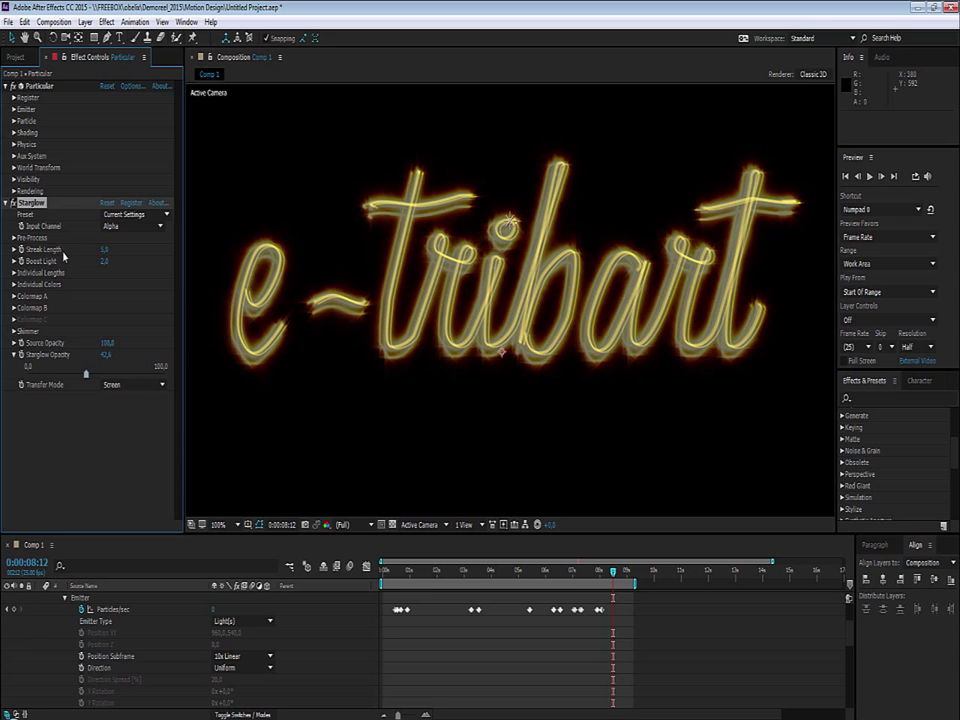
pyautogui.moveTo(85, 374); pyautogui.dragTo(137, 374)
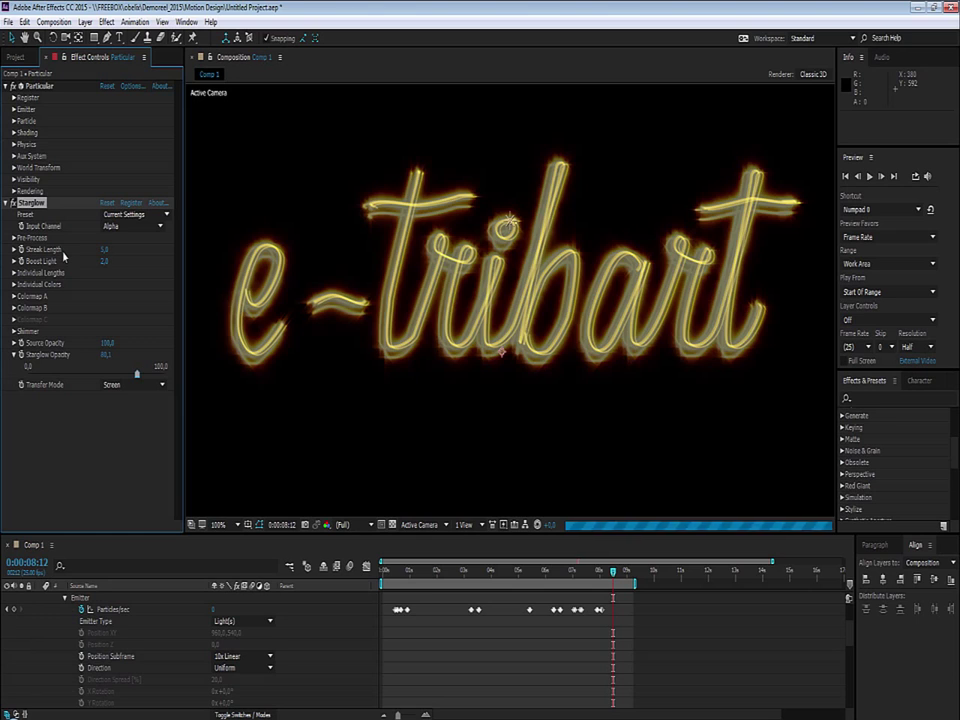
pyautogui.moveTo(137, 374); pyautogui.dragTo(127, 374)
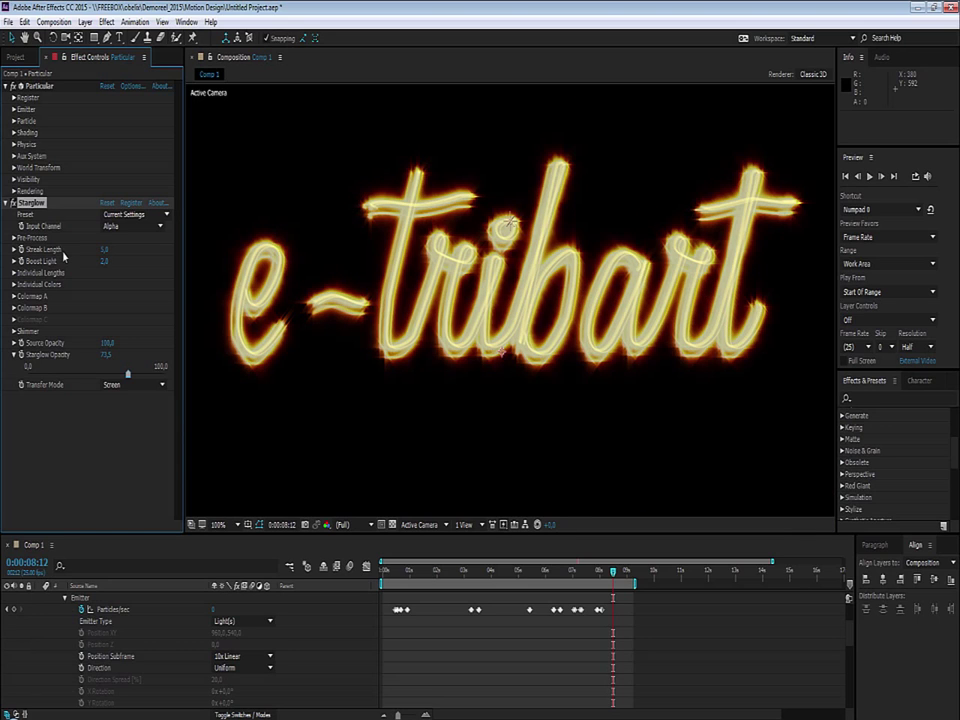
pyautogui.press('Tab')
pyautogui.write('70')
pyautogui.press('Return')
# Test lower Source Opacity, restore it to 100, and set Starglow opacity to 75
pyautogui.click(13, 343)
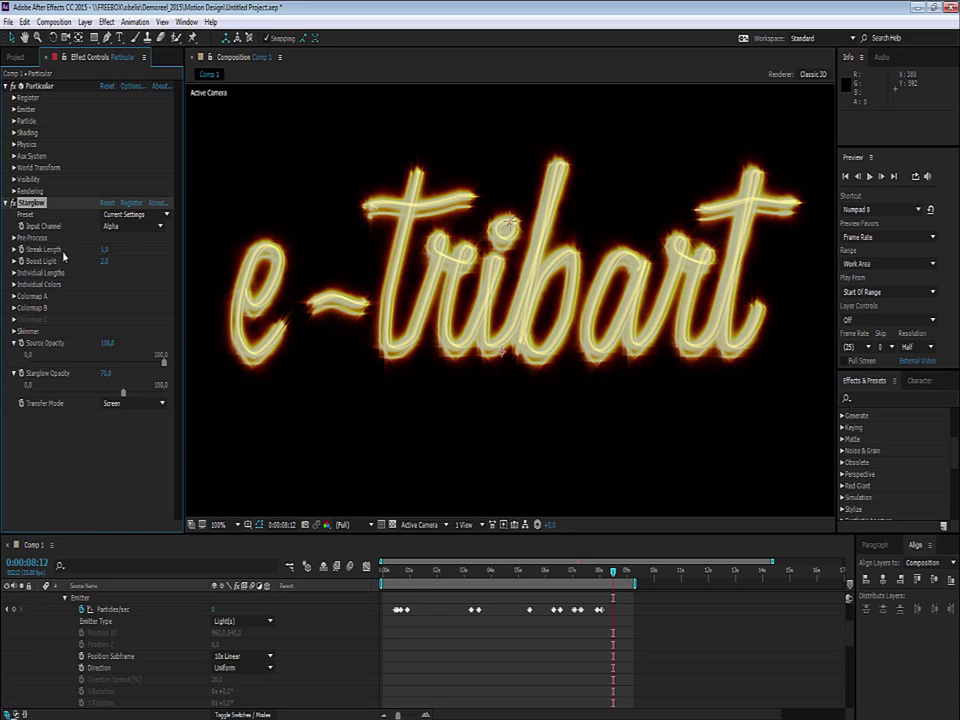
pyautogui.moveTo(164, 362); pyautogui.dragTo(102, 362)
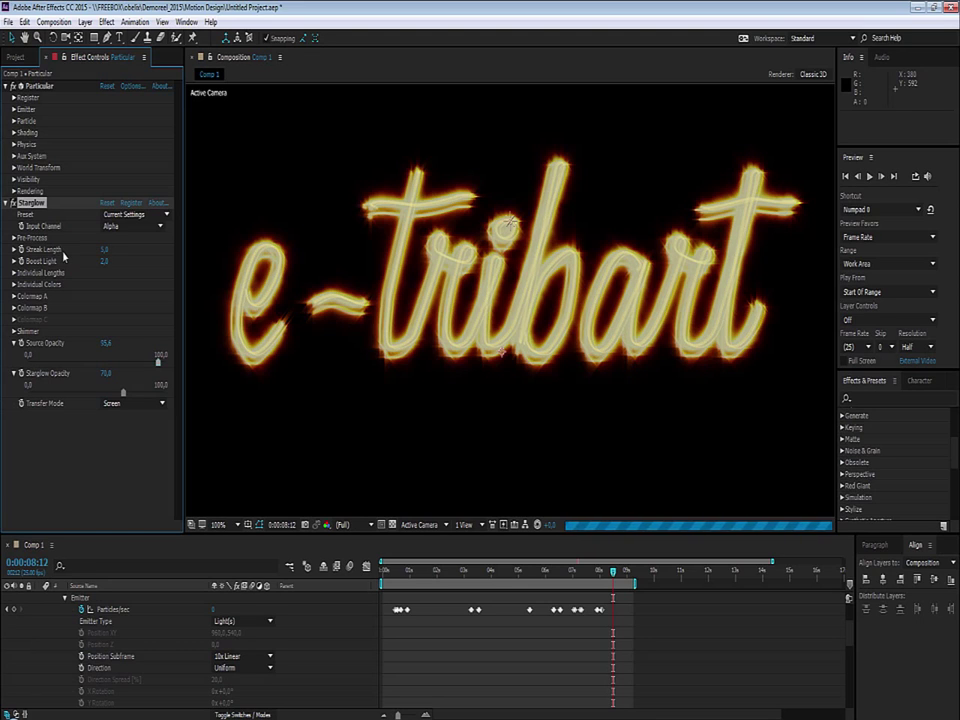
pyautogui.moveTo(102, 362); pyautogui.dragTo(158, 362)
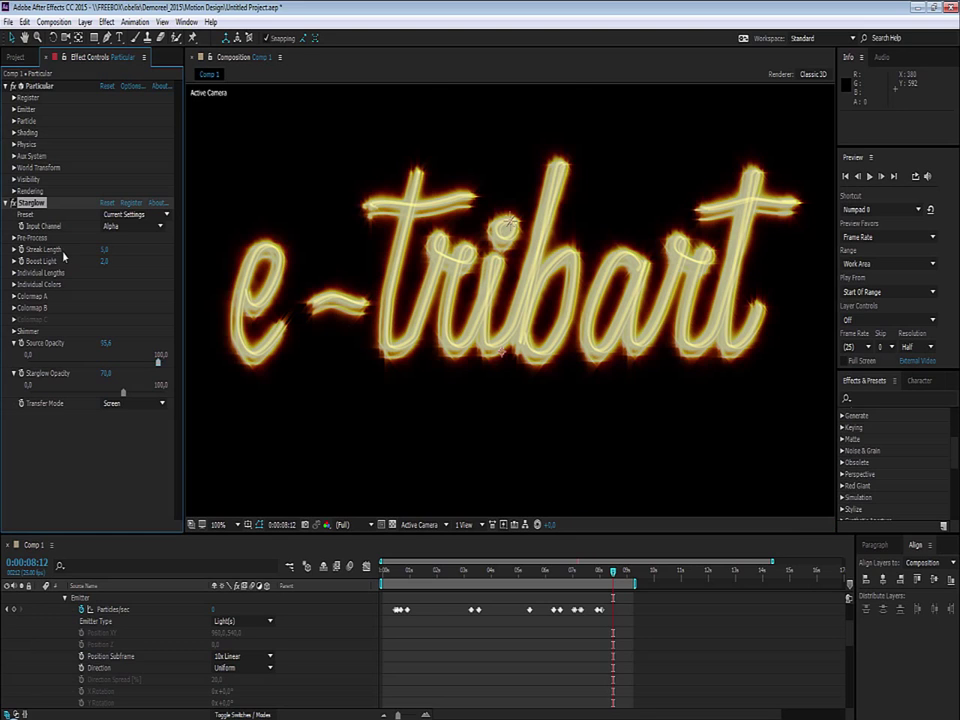
pyautogui.moveTo(158, 362); pyautogui.dragTo(165, 362)
pyautogui.press('Tab')
pyautogui.press('Return')
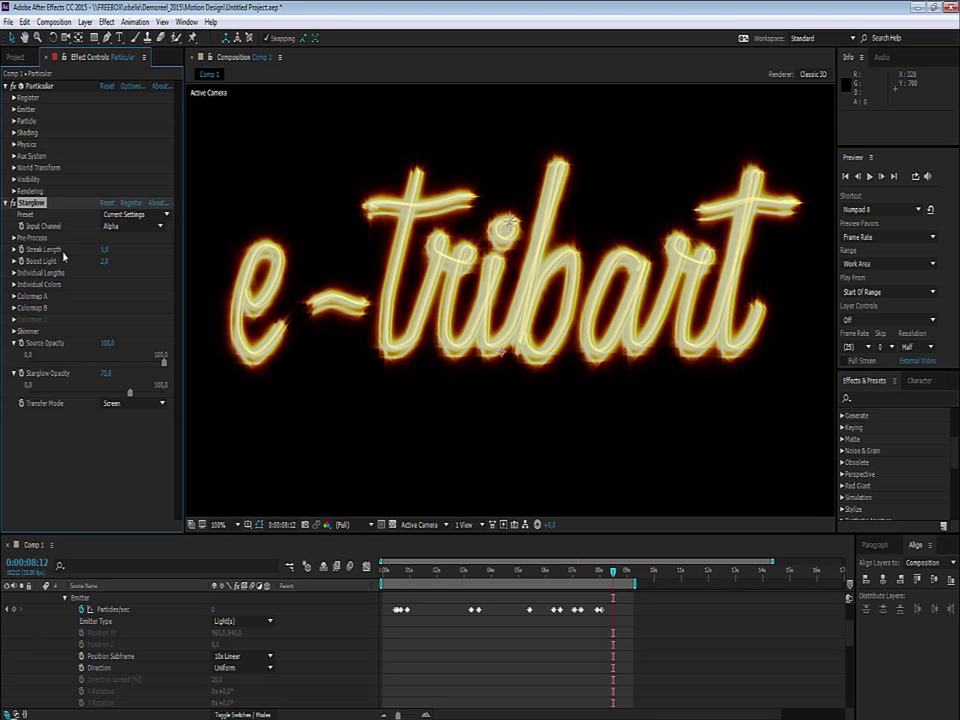
# Zoom the viewer to half size and render the preview at Full resolution
pyautogui.press(',')
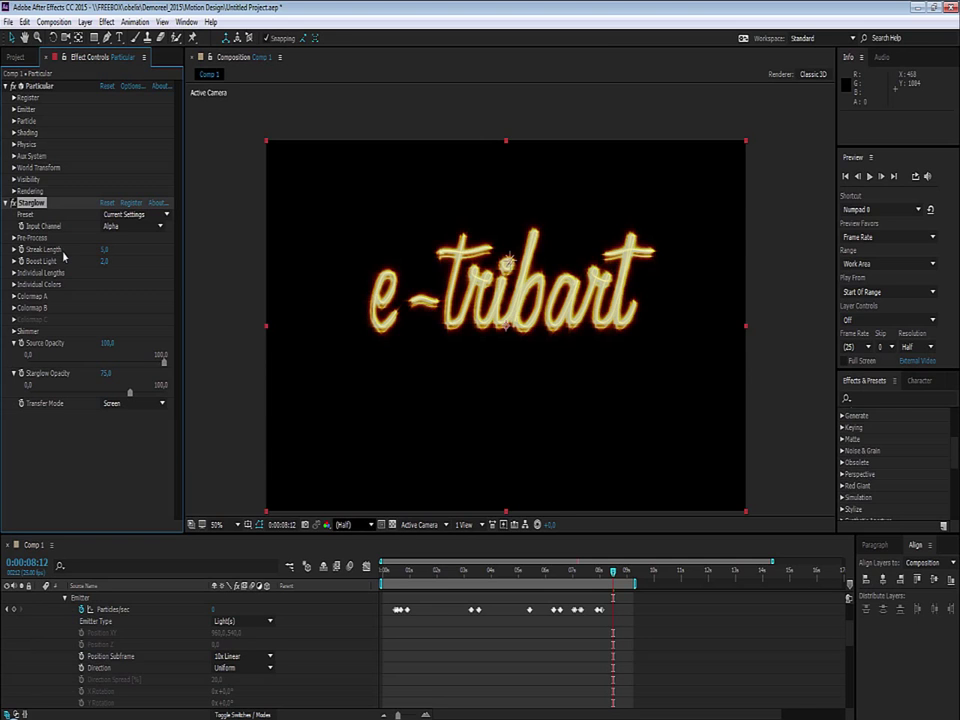
pyautogui.click(355, 524)
pyautogui.click(354, 561)
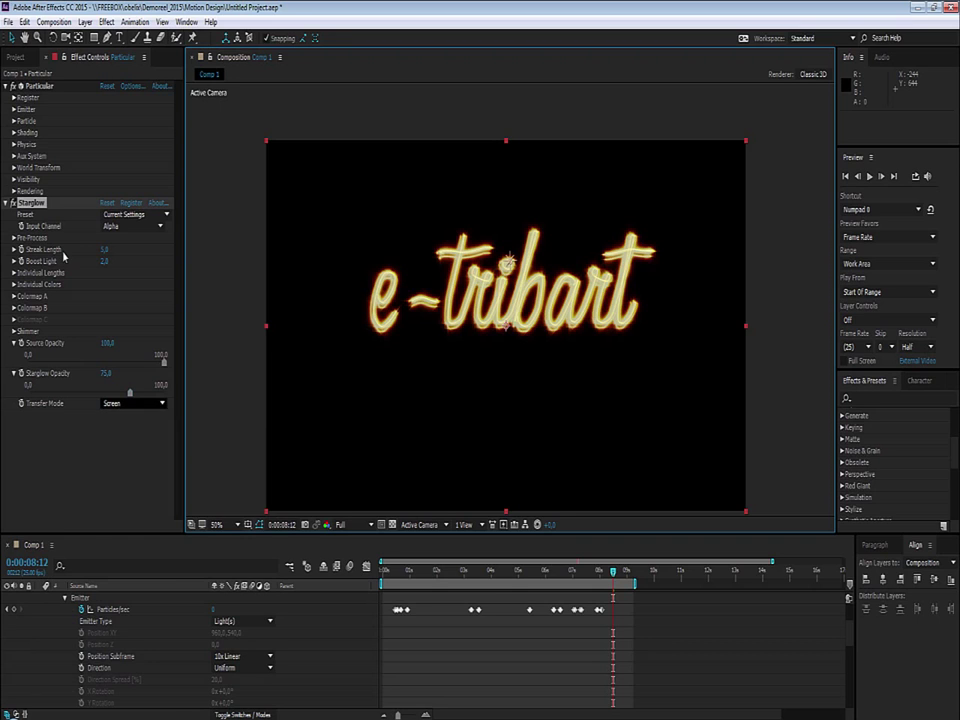
# Compare Add and Screen transfer modes for Starglow, settling on Add
pyautogui.click(133, 403)
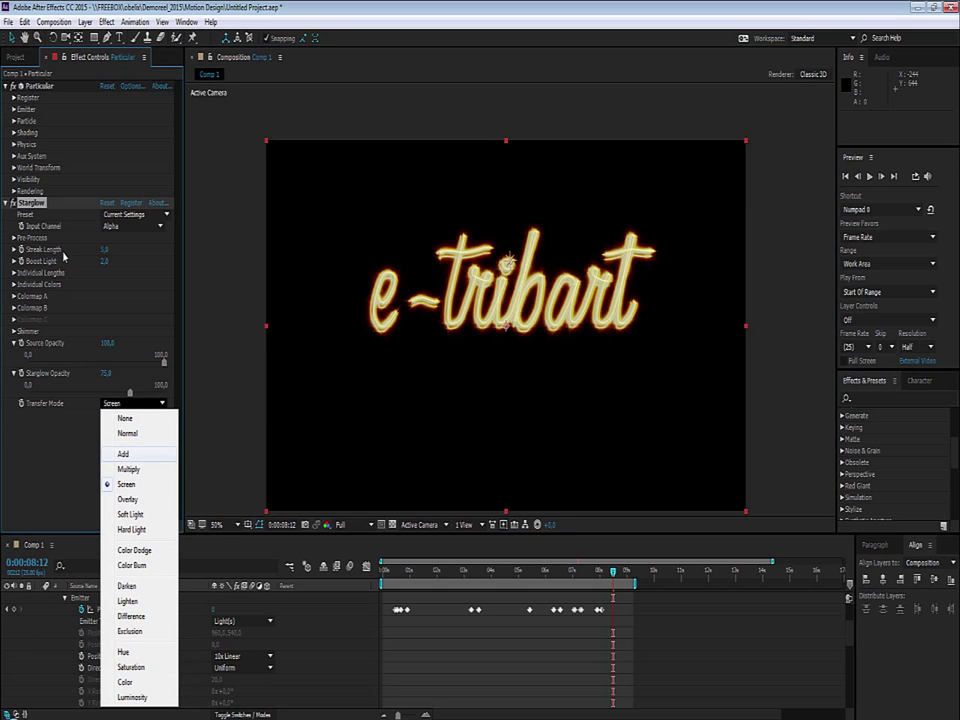
pyautogui.click(123, 453)
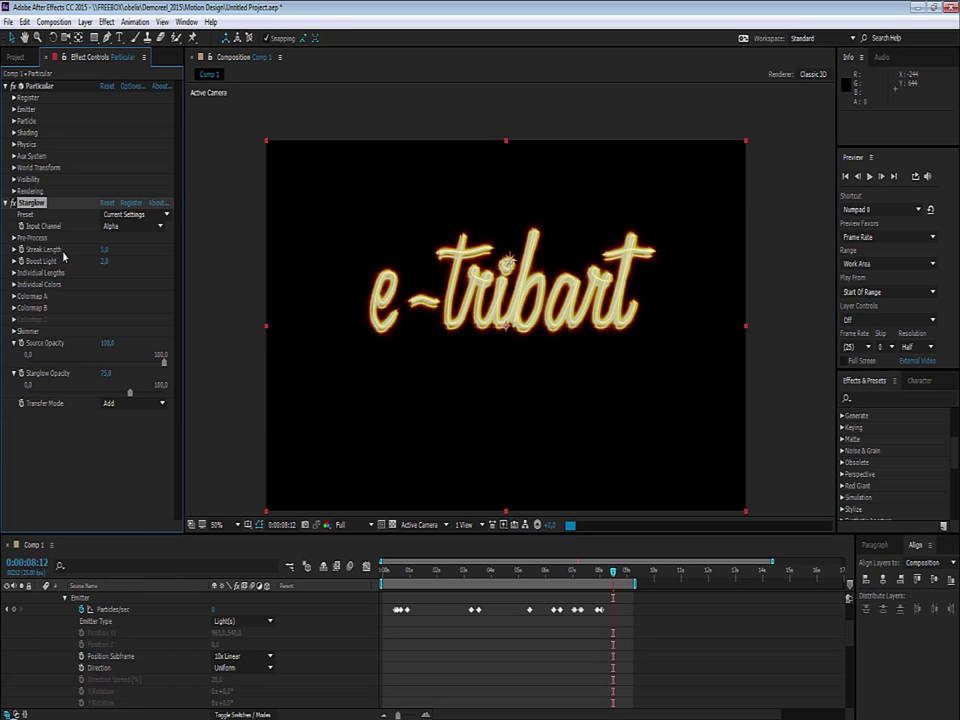
pyautogui.click(133, 403)
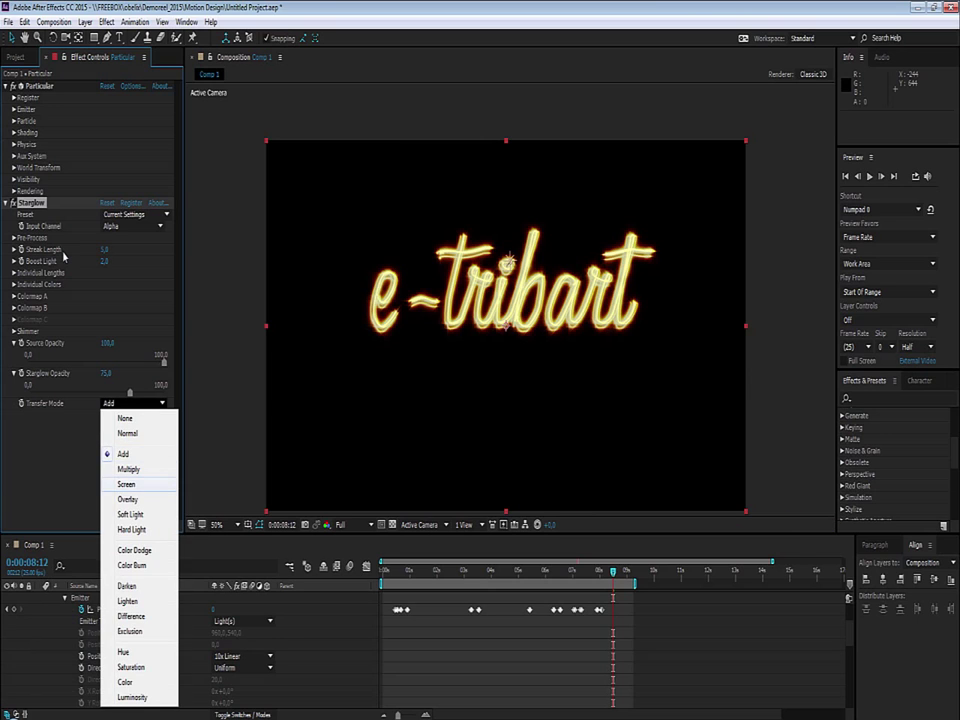
pyautogui.click(126, 484)
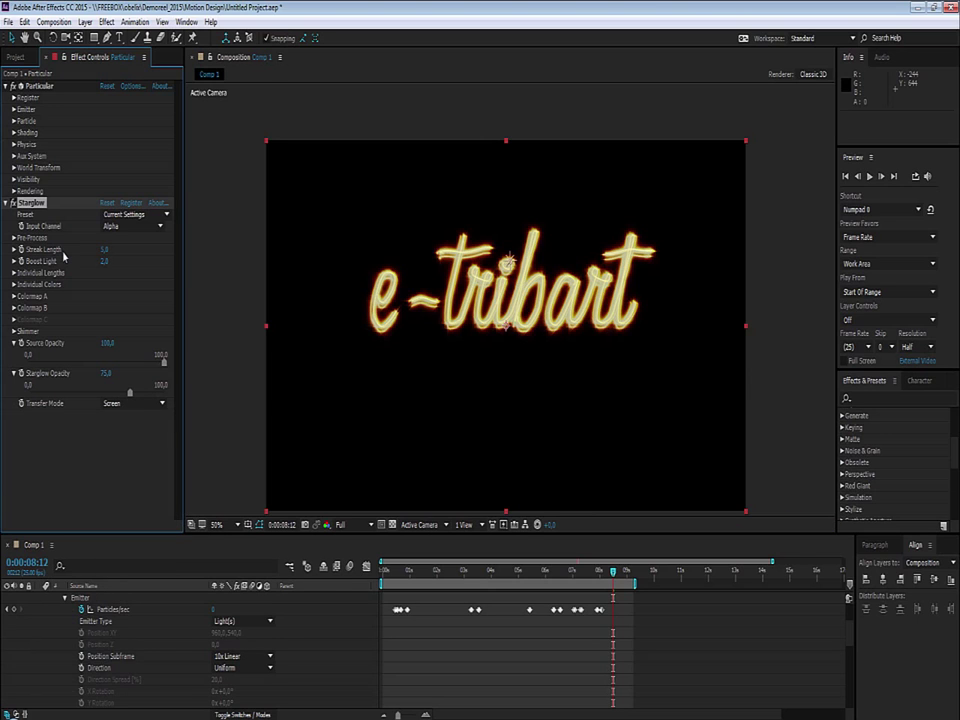
pyautogui.click(133, 403)
pyautogui.click(122, 394)
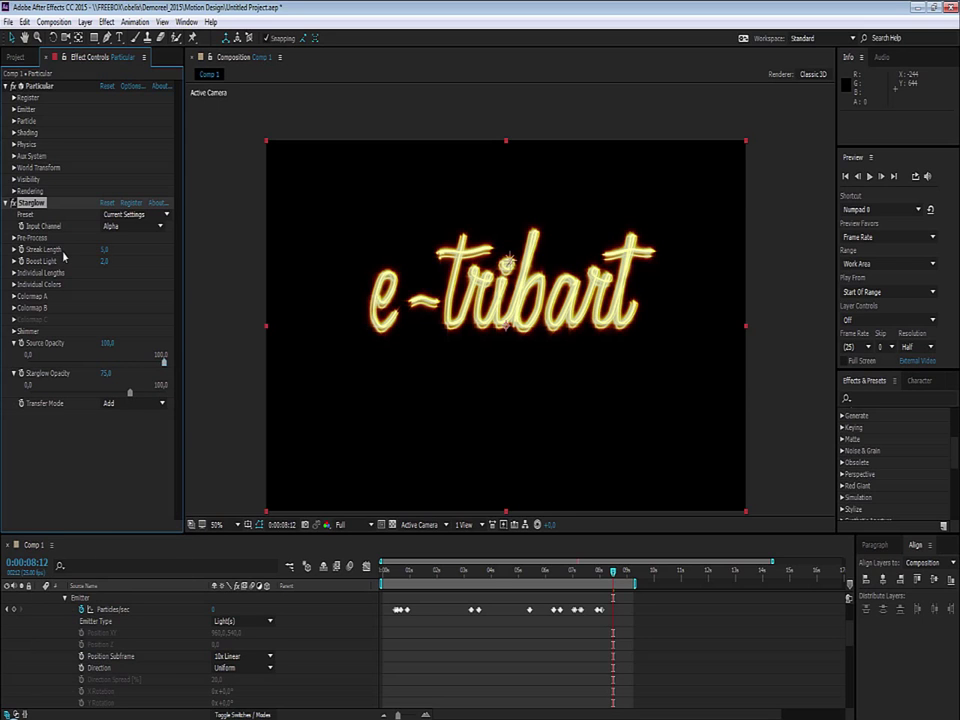
# Set the Starglow Source Opacity to 80
pyautogui.moveTo(106, 343); pyautogui.dragTo(90, 343)
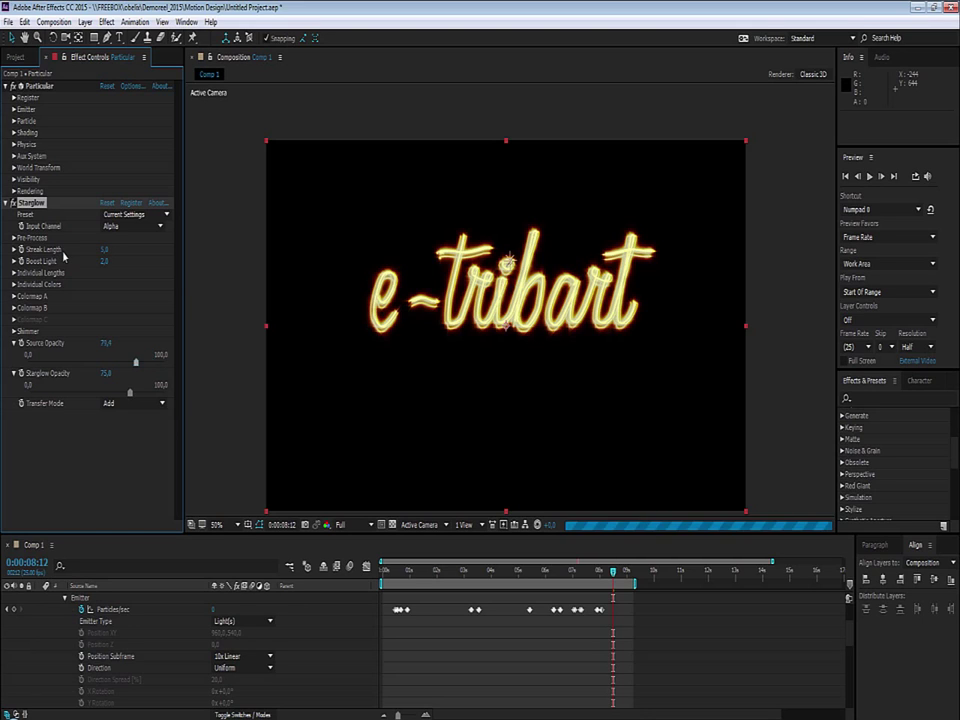
pyautogui.moveTo(106, 343); pyautogui.dragTo(125, 343)
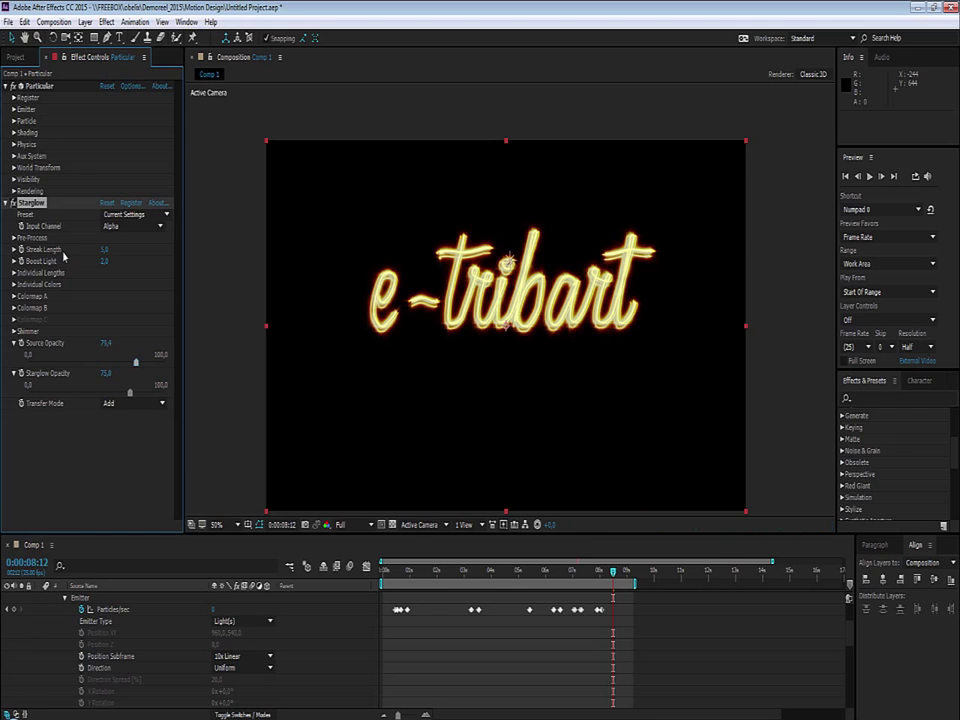
pyautogui.moveTo(106, 343); pyautogui.dragTo(125, 343)
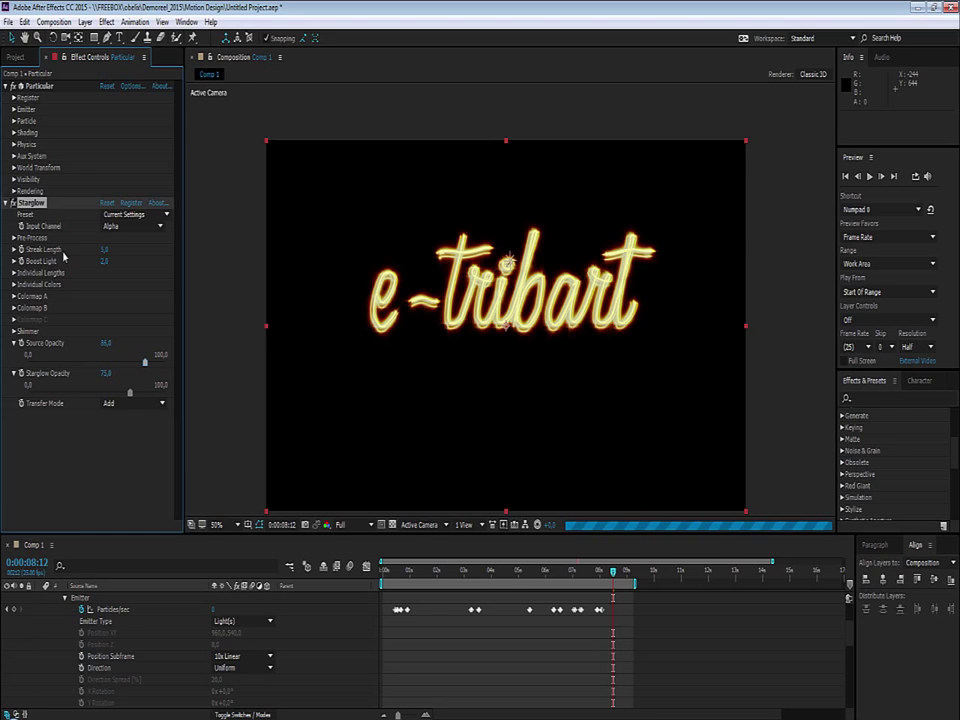
pyautogui.click(111, 343)
pyautogui.write('80')
pyautogui.press('Return')
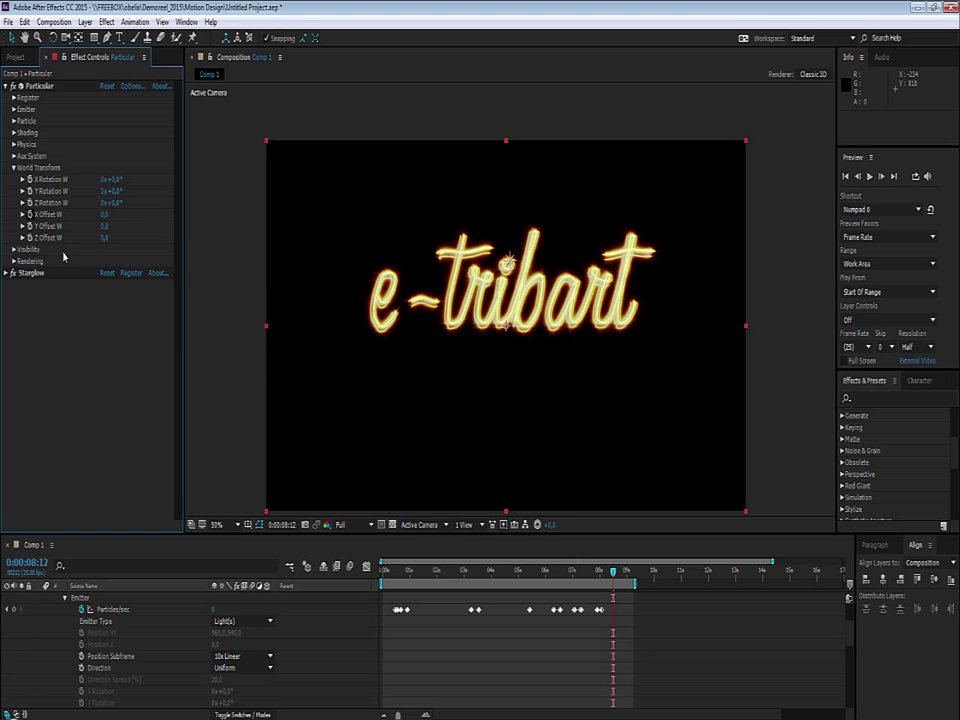
# Add a wiggle(4,12) expression to the X, Y and Z Offset W properties
pyautogui.hotkey('alt', 'shift', '=')
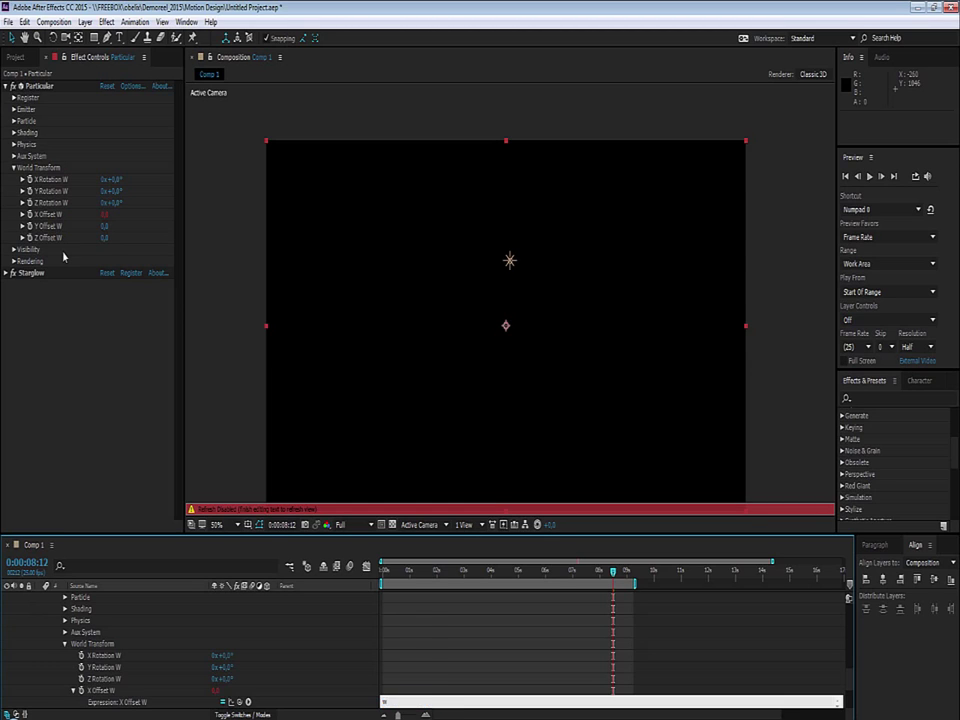
pyautogui.write('wiggle')
pyautogui.write('(')
pyautogui.write('4')
pyautogui.write(',12)')
pyautogui.hotkey('ctrl', 'a')
pyautogui.hotkey('ctrl', 'c')
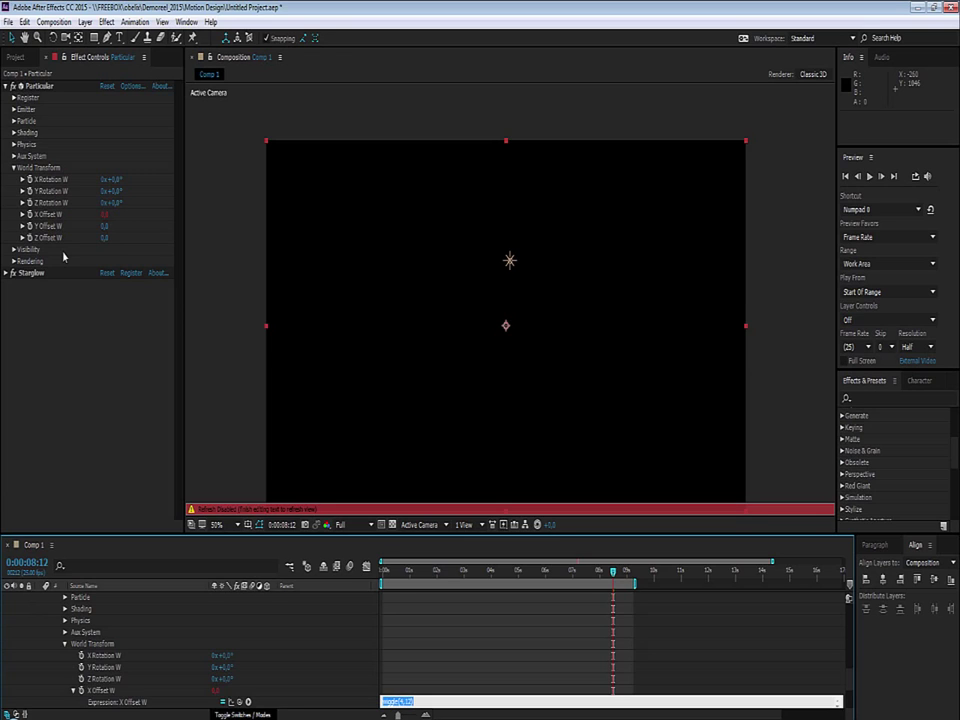
pyautogui.press('KP_Enter')
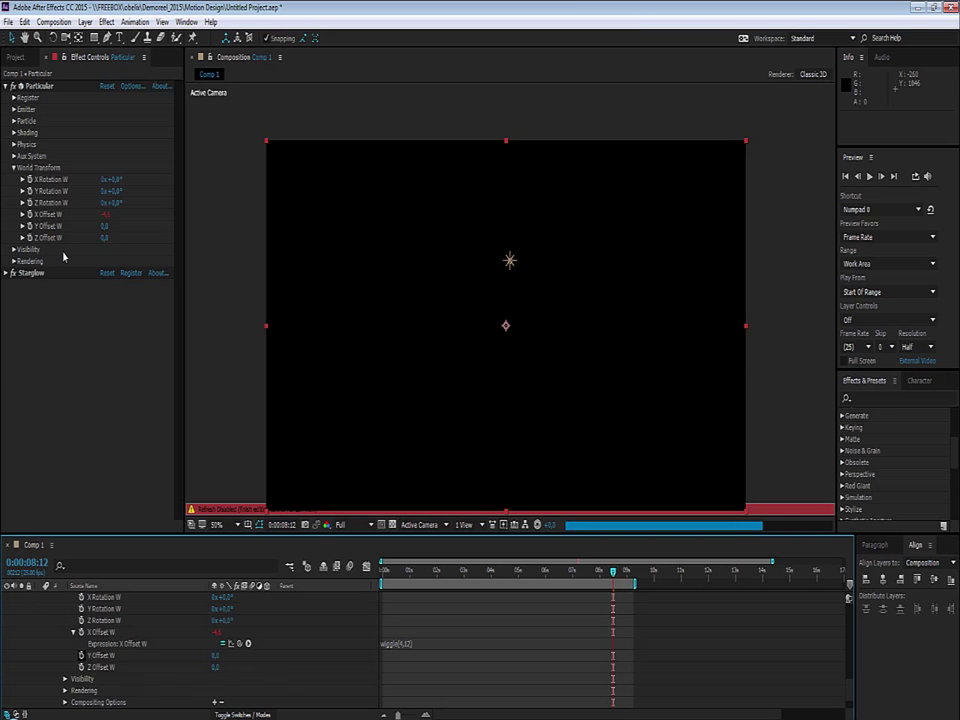
pyautogui.keyDown('alt'); pyautogui.click(80, 655); pyautogui.keyUp('alt')
pyautogui.hotkey('ctrl', 'v')
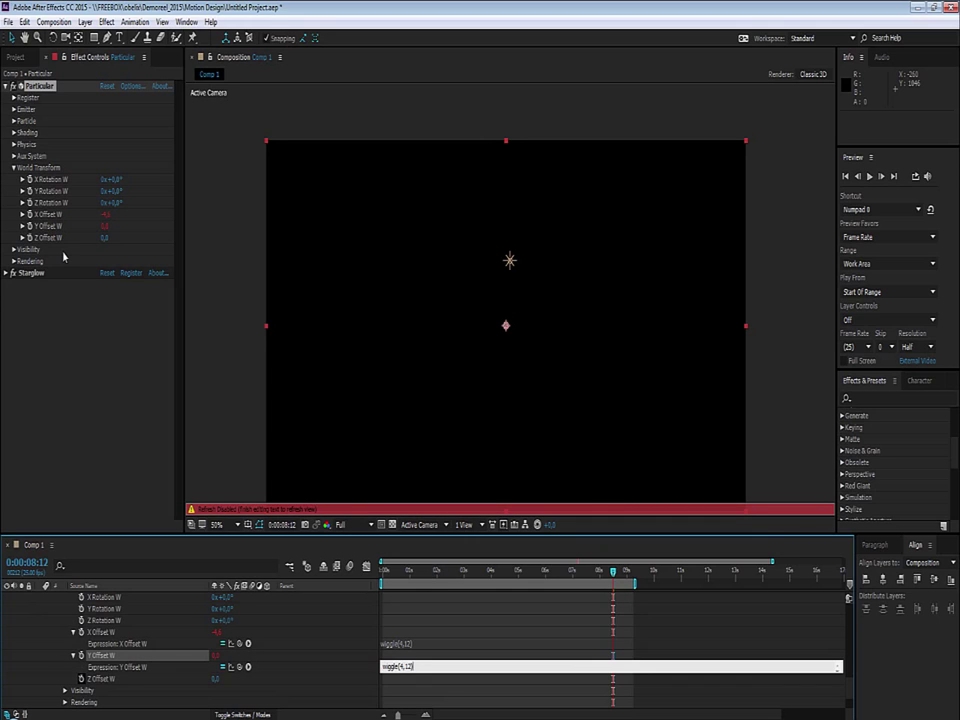
pyautogui.keyDown('alt'); pyautogui.click(80, 679); pyautogui.keyUp('alt')
pyautogui.hotkey('ctrl', 'v')
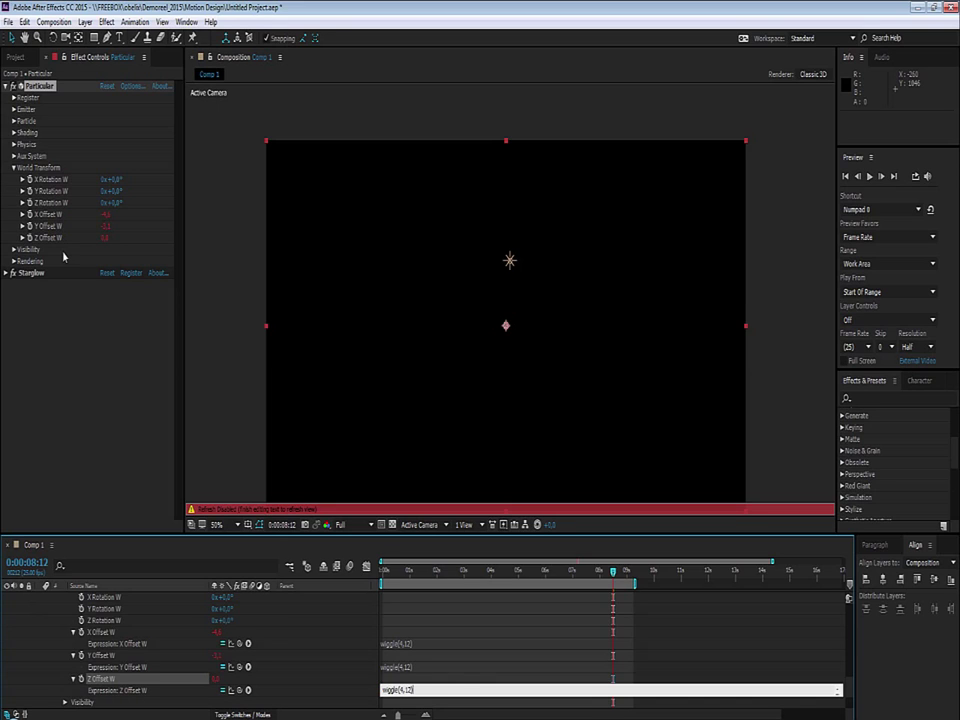
# Edit the Y Offset expression to wiggle(4,10) and Z Offset to wiggle(4,15)
pyautogui.hotkey('shift', 'Tab')
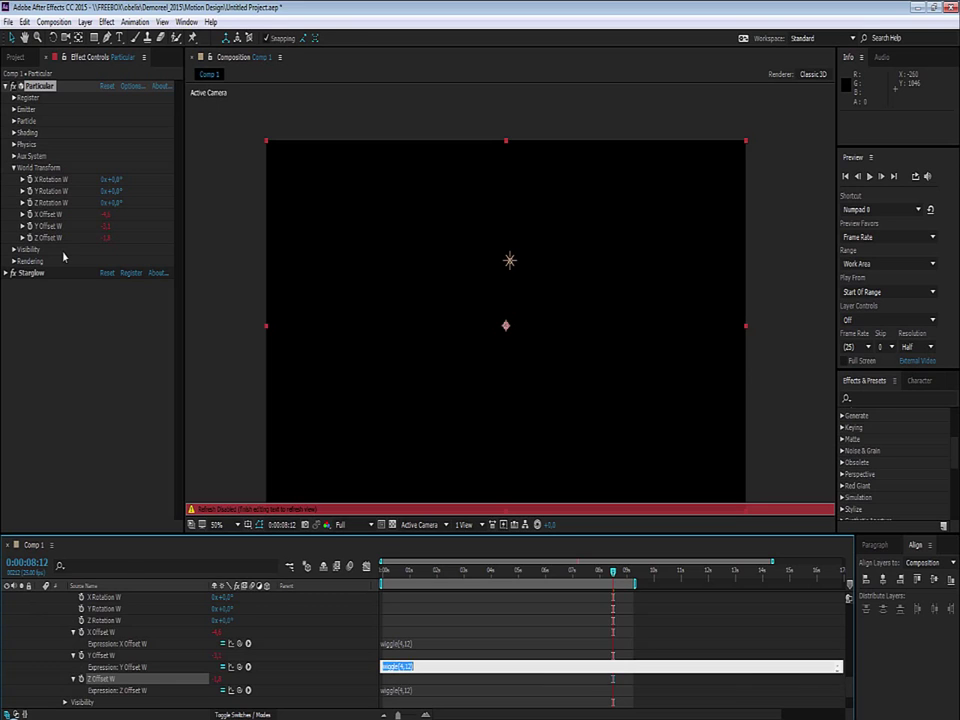
pyautogui.press('End')
pyautogui.press('BackSpace')
pyautogui.write('10')
pyautogui.press('BackSpace')
pyautogui.press('BackSpace')
pyautogui.write('3')
pyautogui.press('BackSpace')
pyautogui.write('0')
pyautogui.press('Tab')
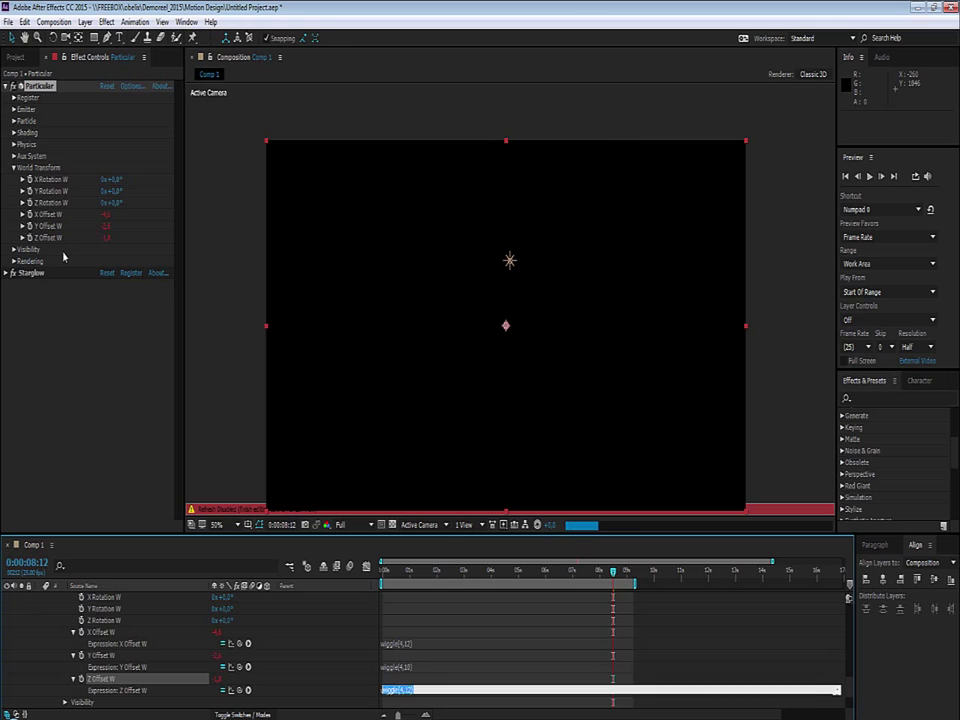
pyautogui.press('End')
pyautogui.press('BackSpace')
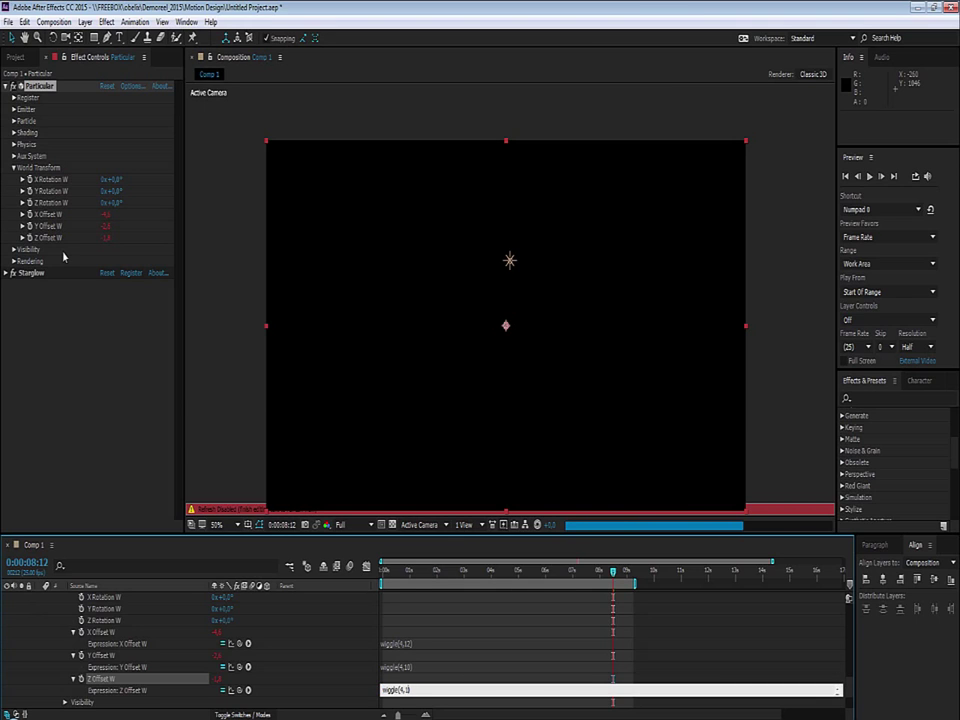
pyautogui.write('5')
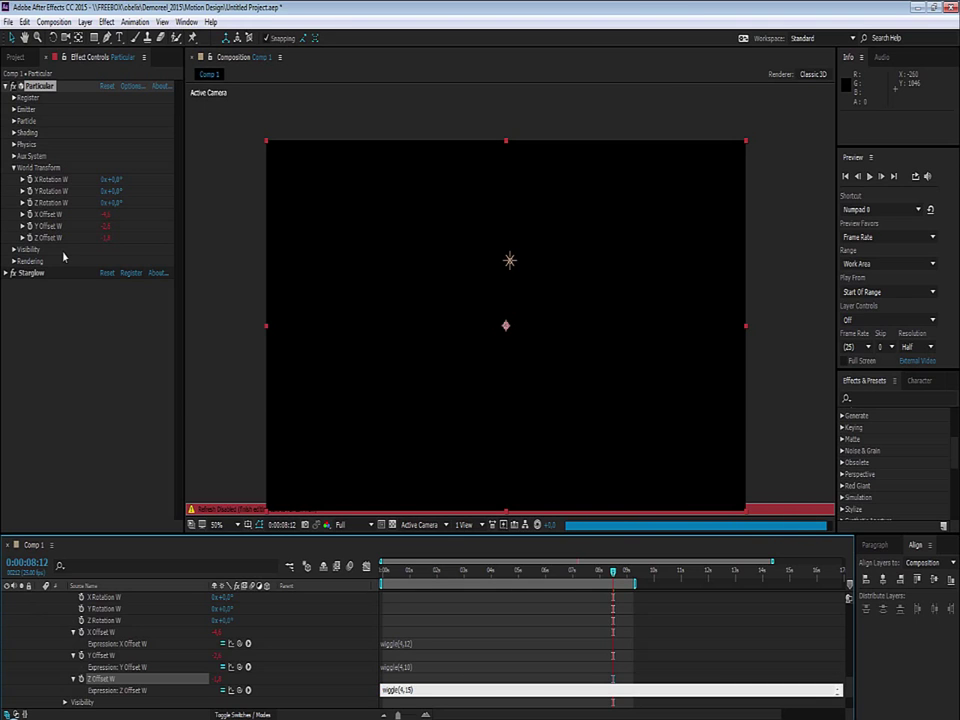
pyautogui.hotkey('shift', 'Tab')
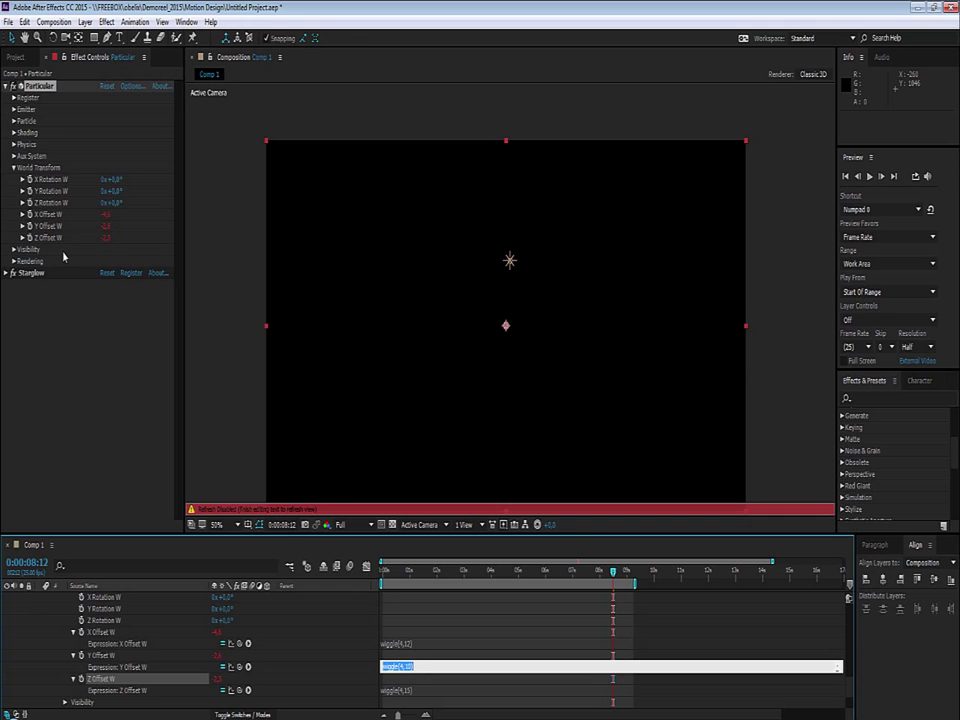
pyautogui.press('KP_Enter')
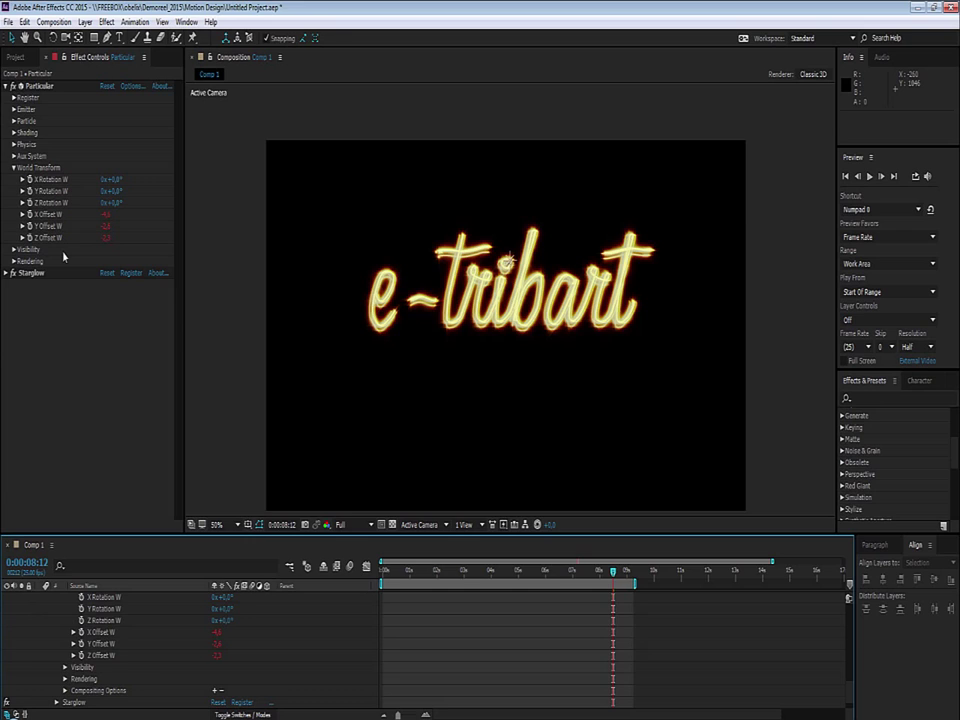
# Apply Posterize Time below Starglow with Frame Rate 10, then RAM preview
pyautogui.hotkey('ctrl', '`')
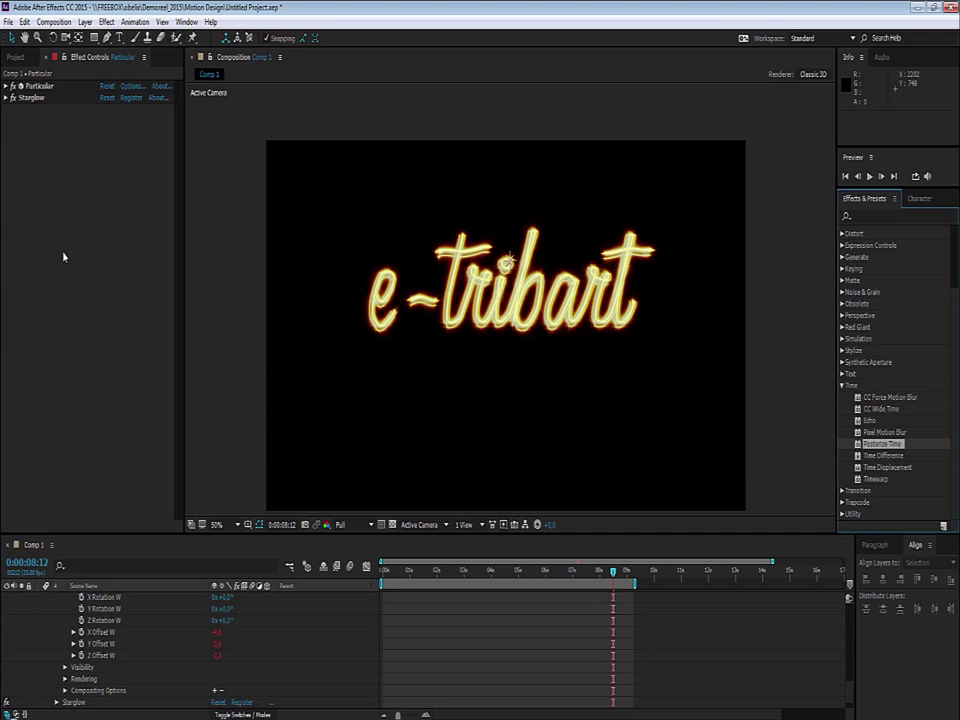
pyautogui.moveTo(882, 443); pyautogui.dragTo(80, 108)
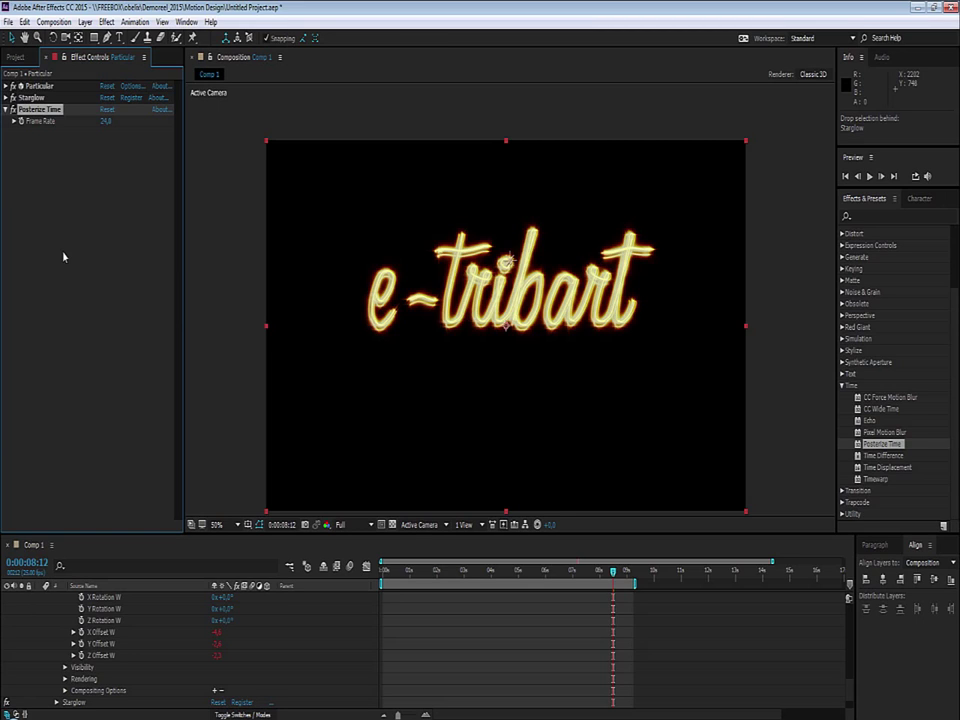
pyautogui.click(106, 121)
pyautogui.write('10')
pyautogui.press('Return')
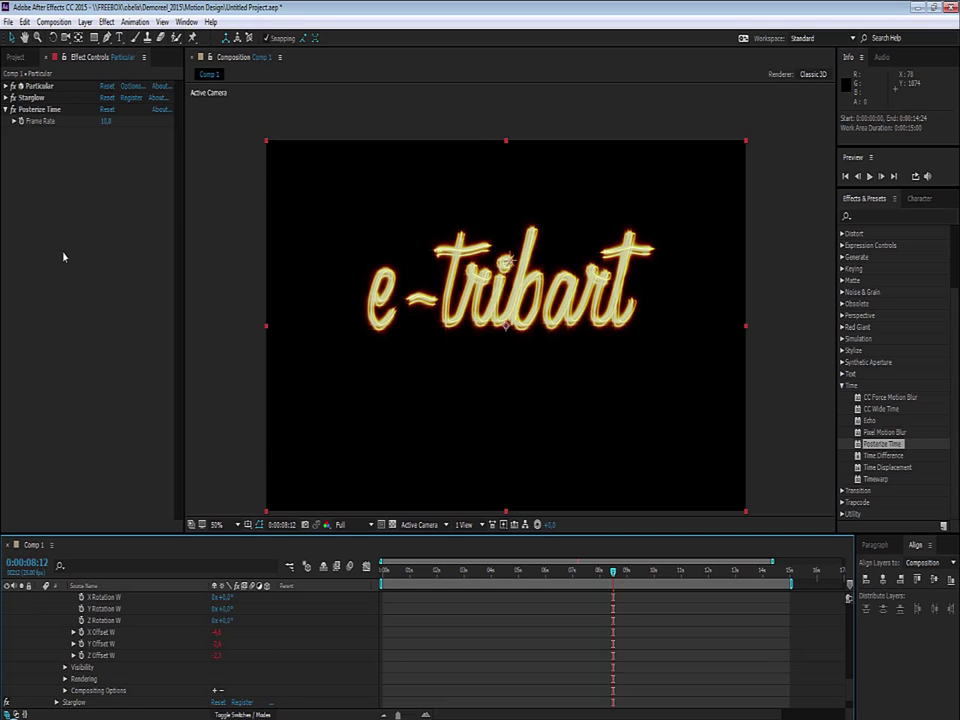
pyautogui.hotkey('ctrl', '0')
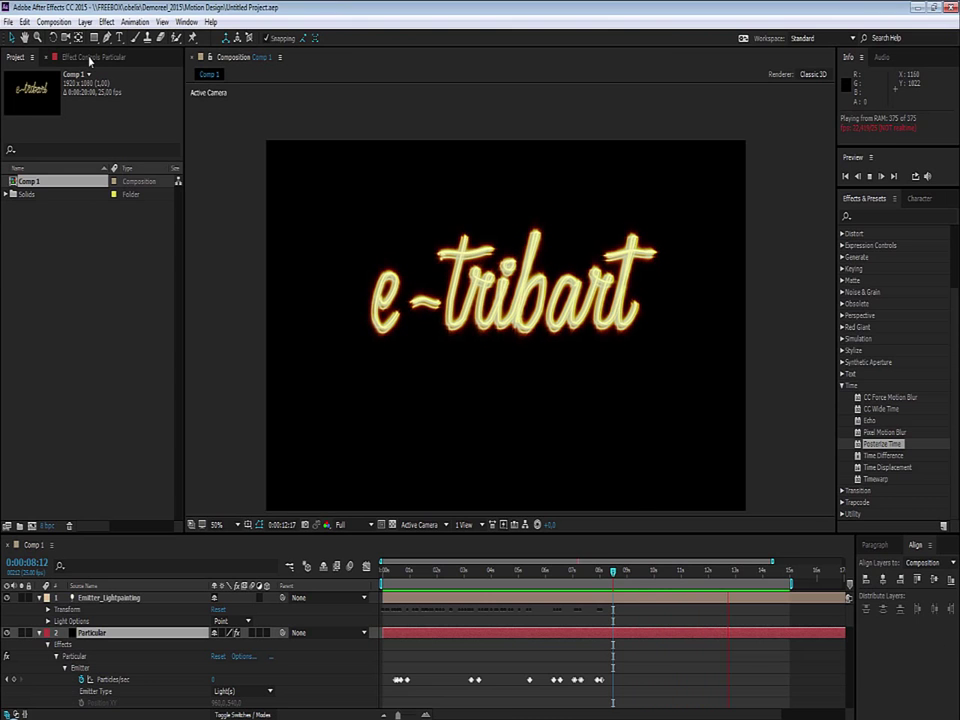
# Bring back the Particular layer's effect settings in the Effect Controls panel
pyautogui.click(89, 60)
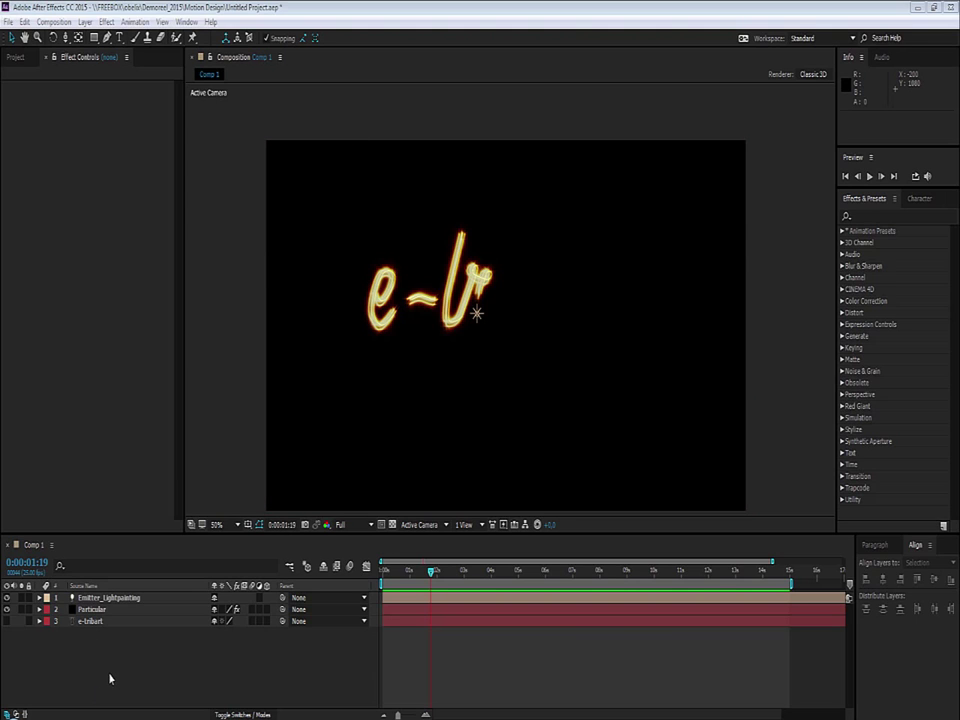
# Pre-compose the three light-painting layers into a new composition named 'texte'
pyautogui.moveTo(103, 653); pyautogui.dragTo(95, 609)
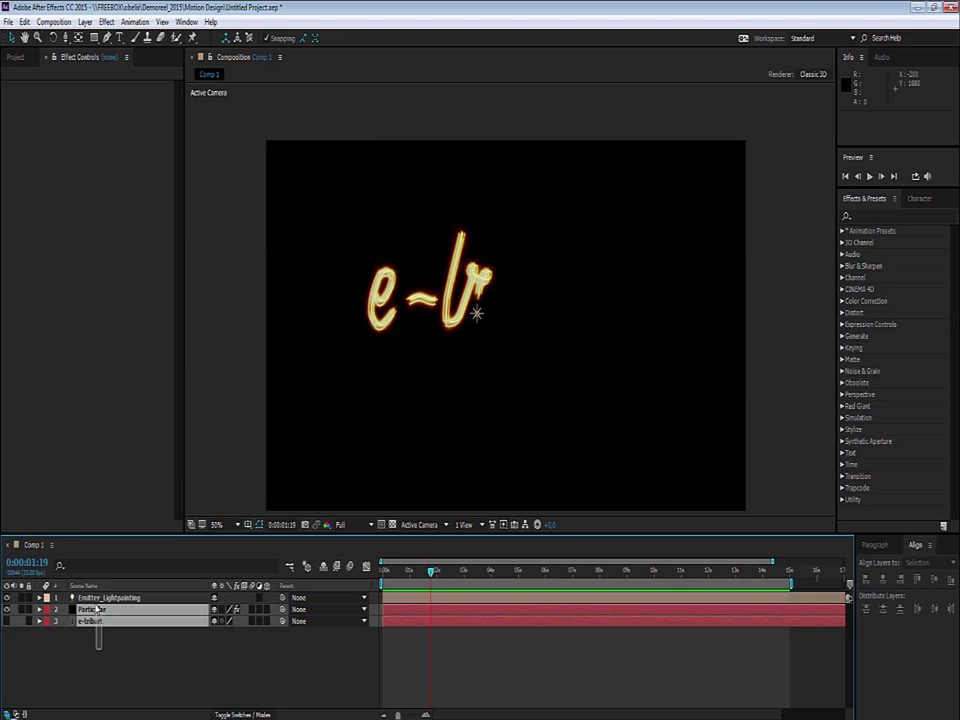
pyautogui.rightClick(95, 609)
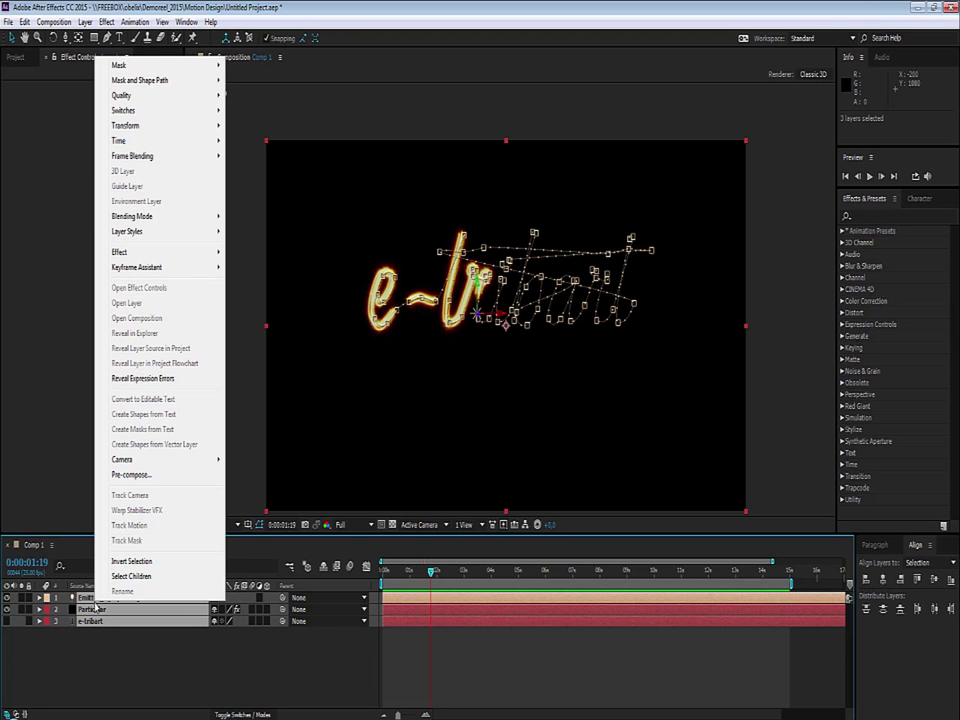
pyautogui.click(128, 475)
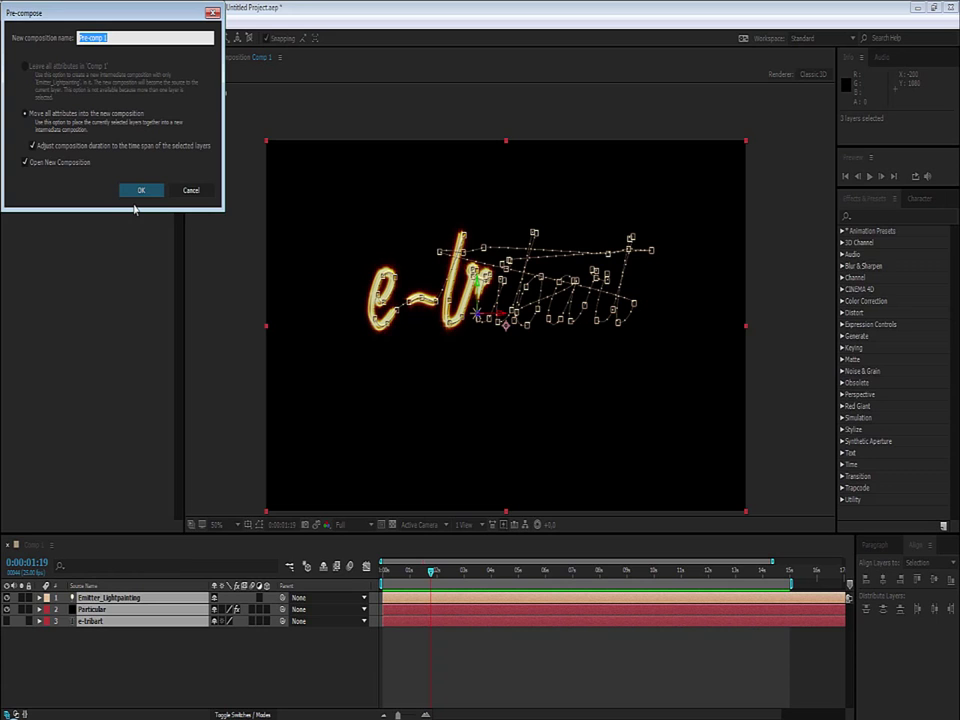
pyautogui.write('t')
pyautogui.write('exte')
pyautogui.click(140, 190)
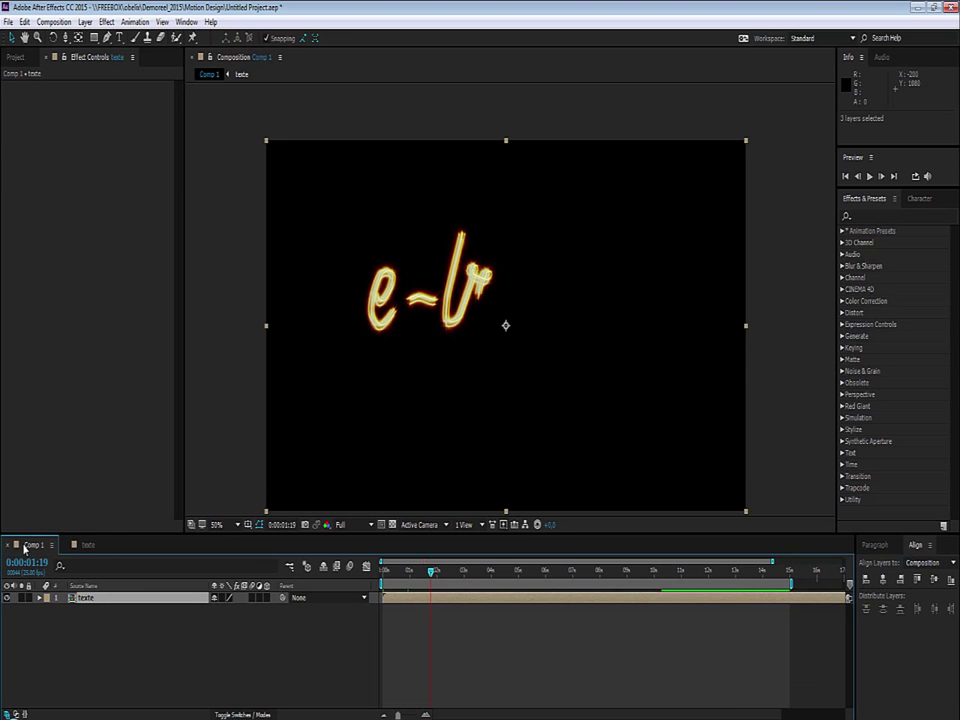
# Check the texte composition's layers, then return to Comp 1 with nothing selected
pyautogui.doubleClick(85, 597)
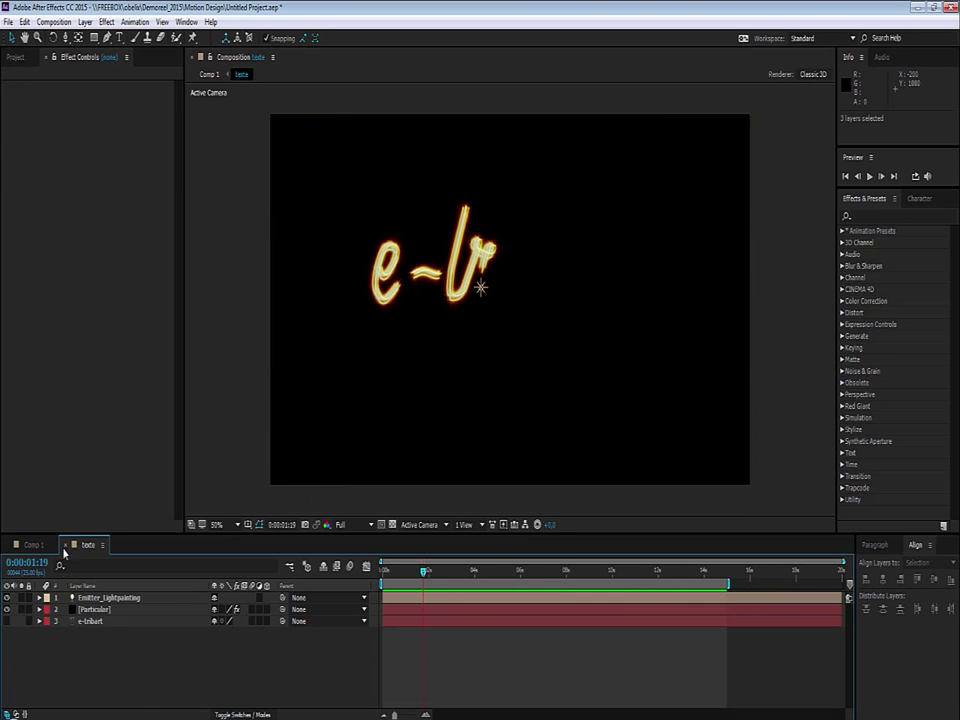
pyautogui.click(22, 545)
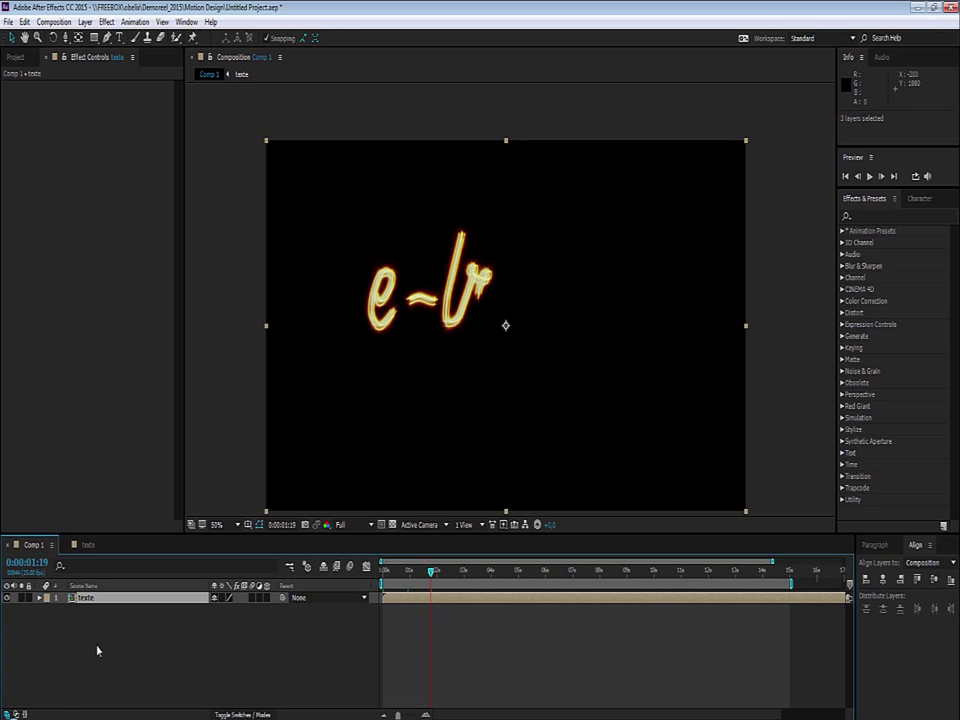
pyautogui.click(150, 648)
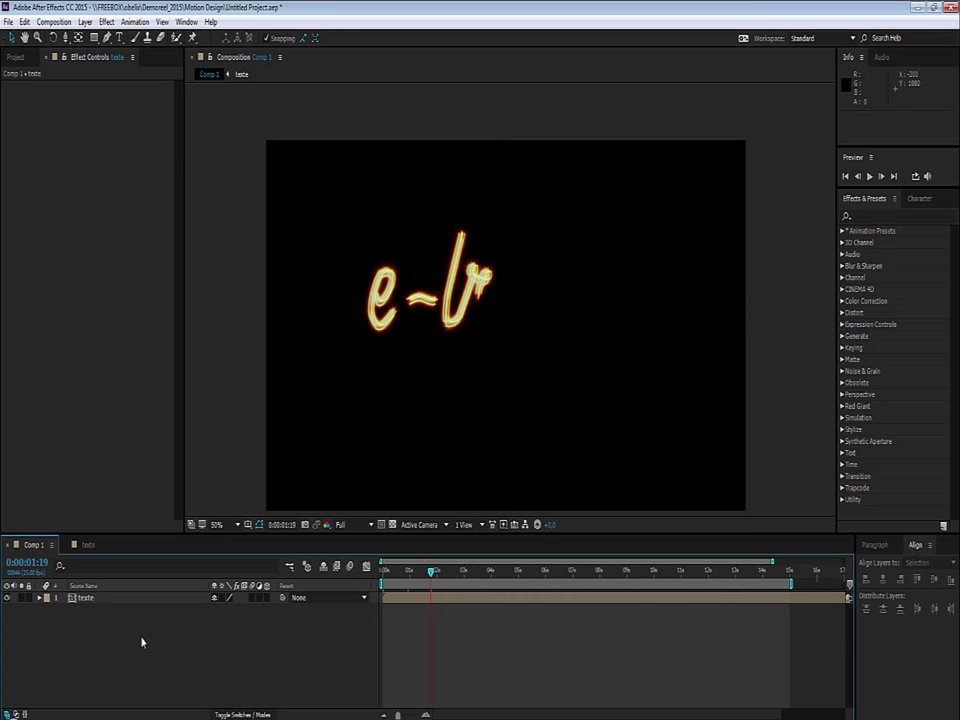
pyautogui.click(18, 57)
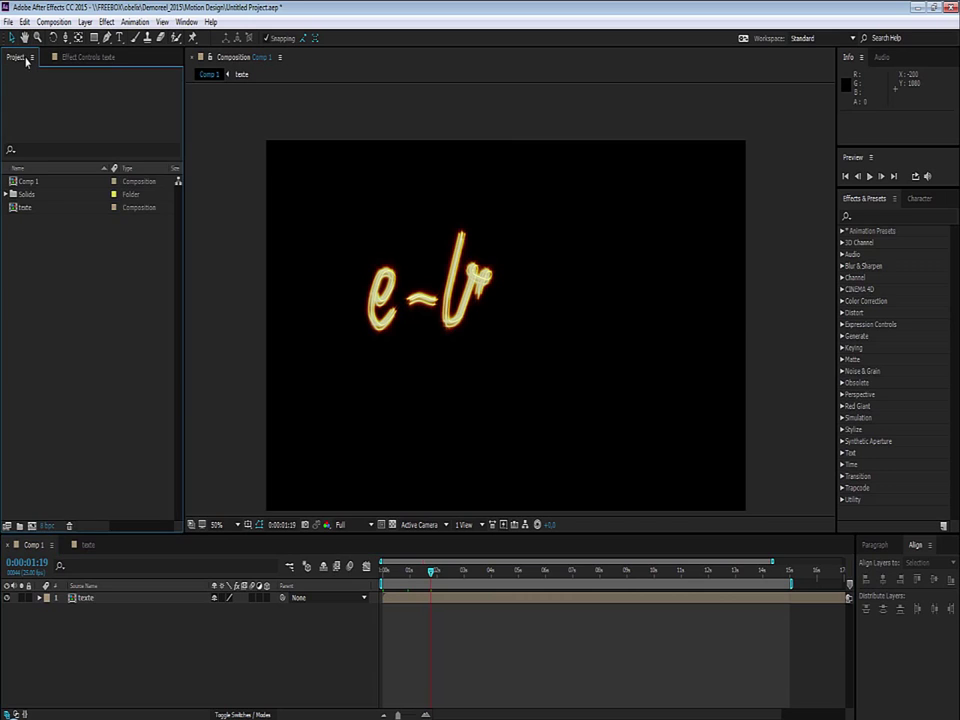
# Import Warehouse-with-lights.jpg into the project and expand the Trapcode effects group
pyautogui.rightClick(97, 317)
pyautogui.click(86, 306)
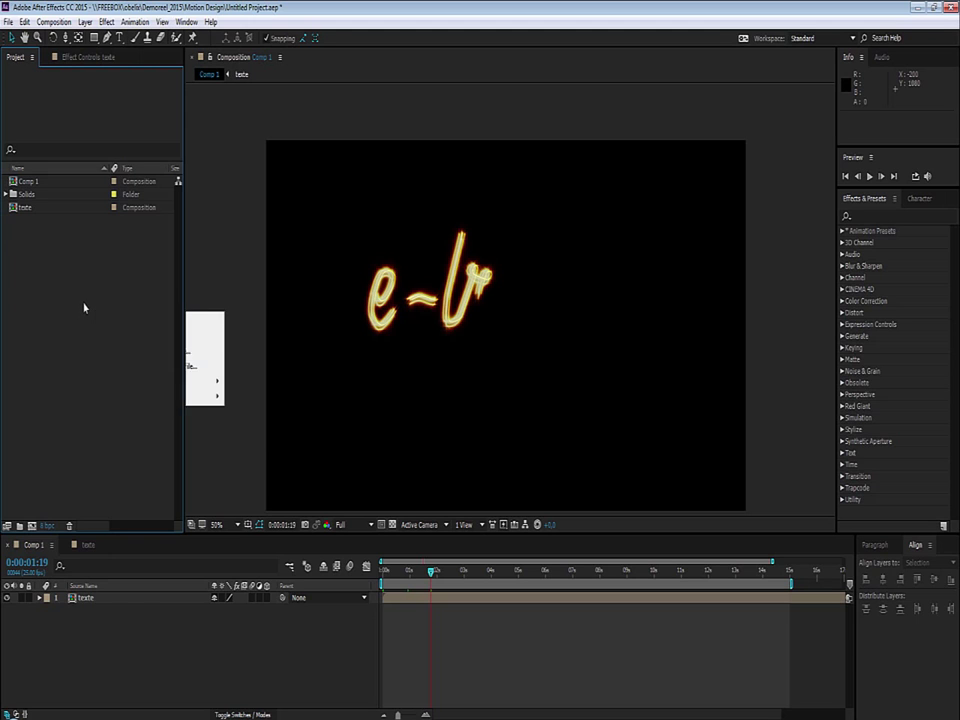
pyautogui.doubleClick(84, 308)
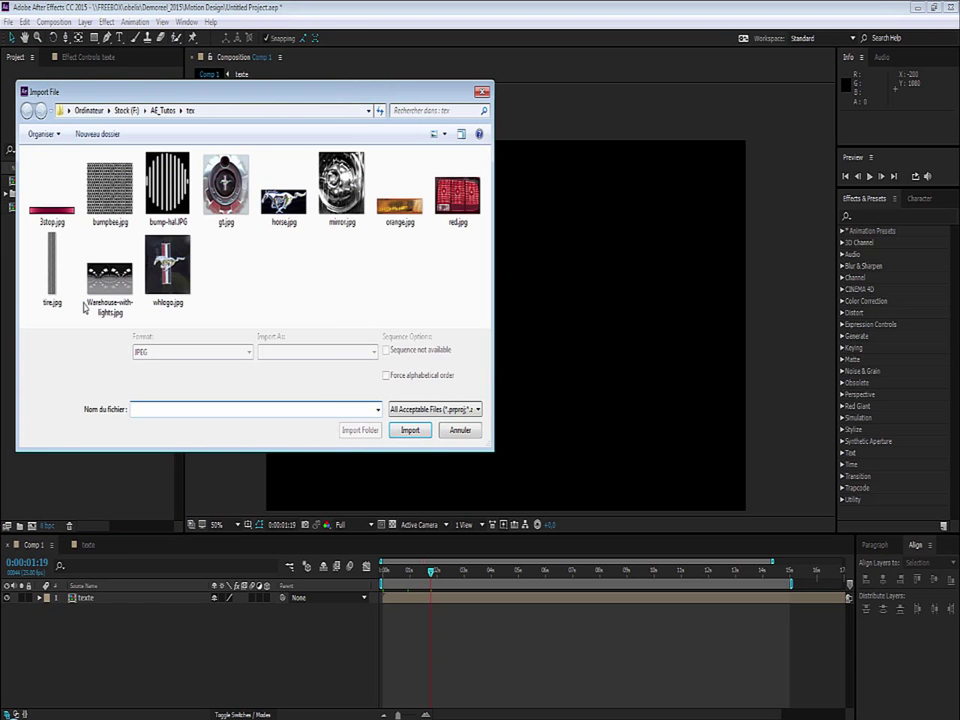
pyautogui.click(76, 288)
pyautogui.click(110, 280)
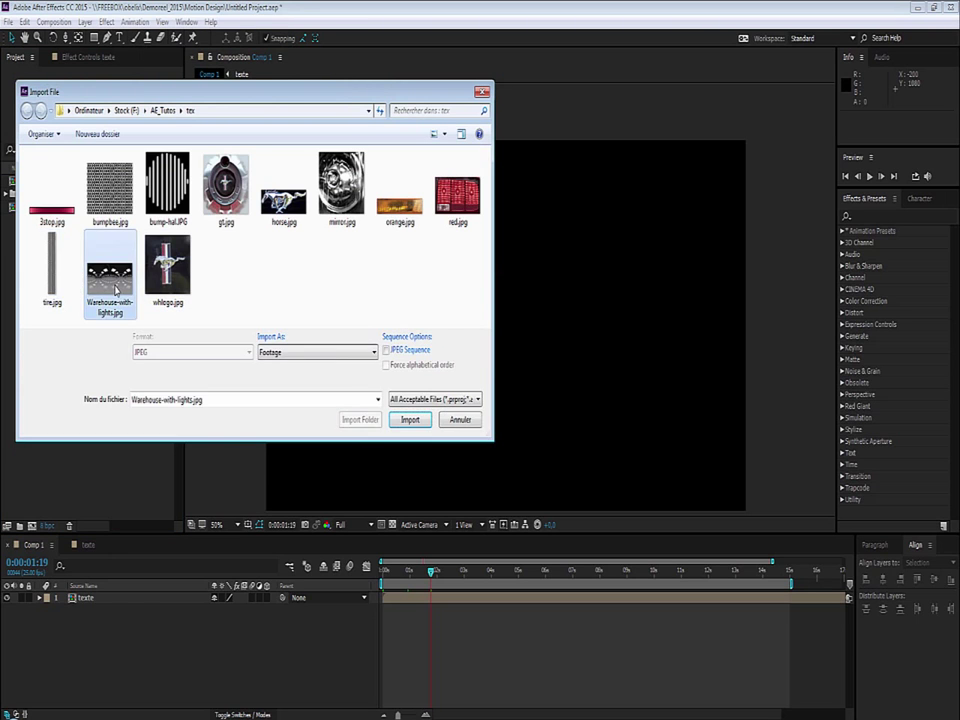
pyautogui.click(400, 421)
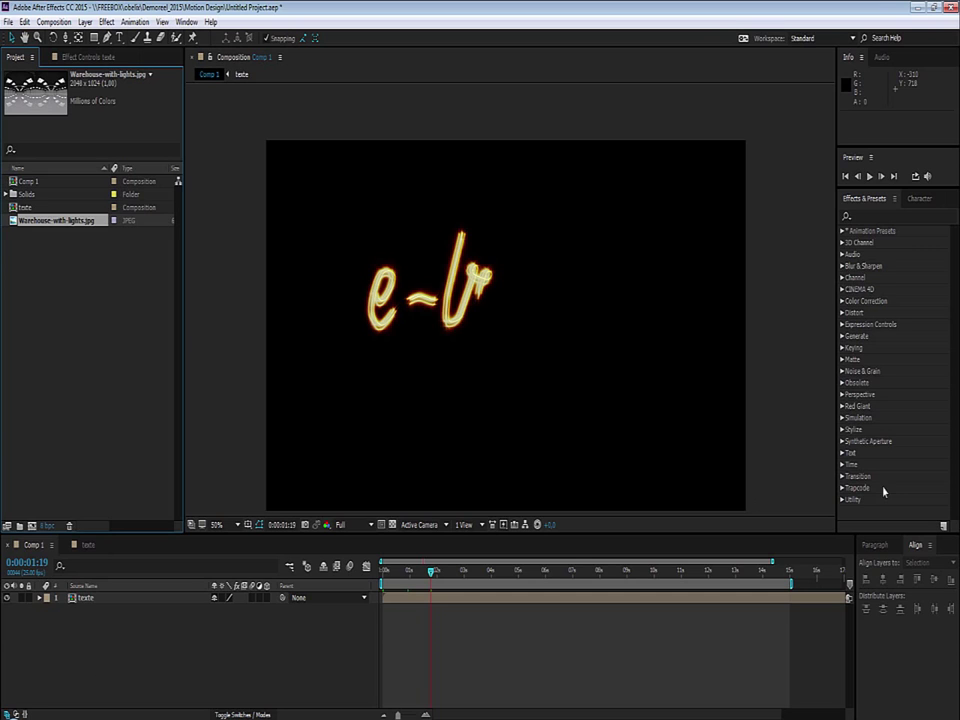
pyautogui.click(856, 488)
pyautogui.scroll(-3, 858, 470)
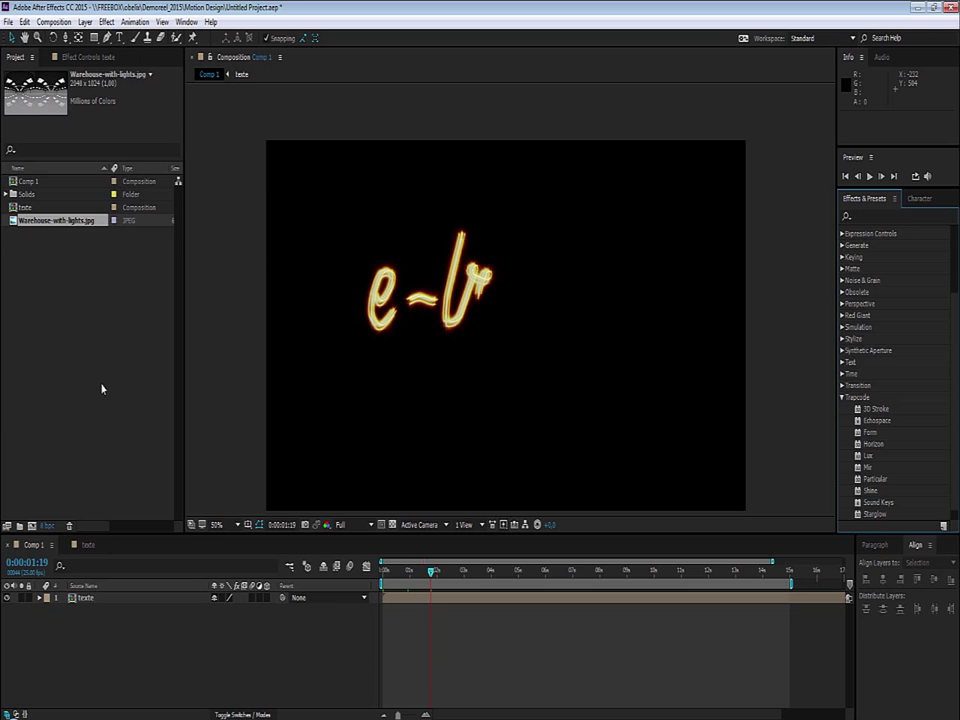
# Add a two-node Camera 1 to Comp 1 and make the texte layer 3D
pyautogui.click(76, 422)
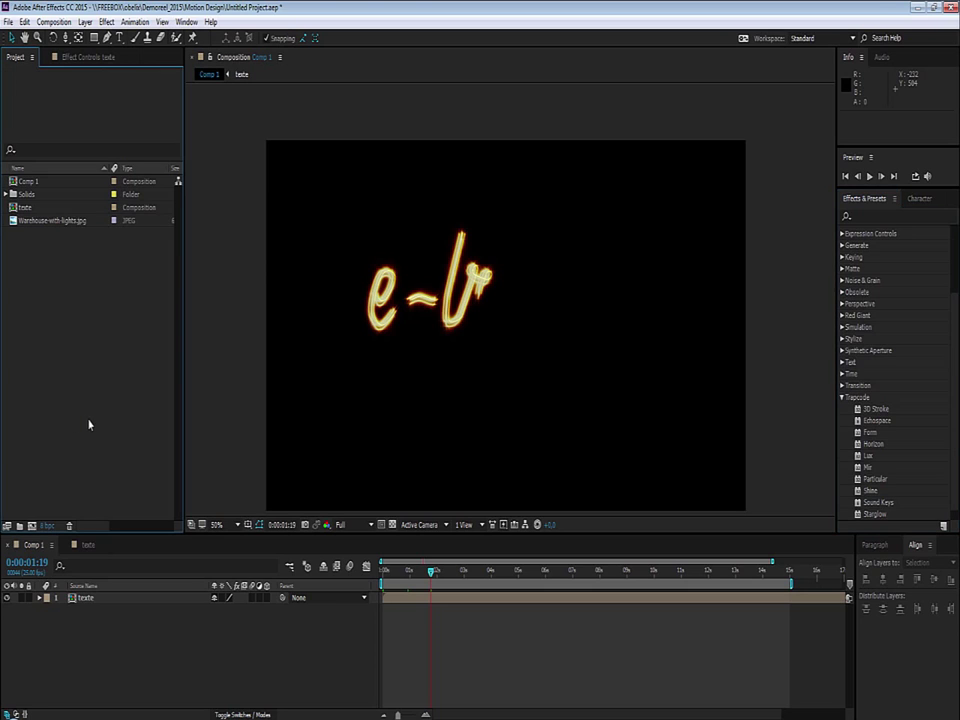
pyautogui.rightClick(93, 649)
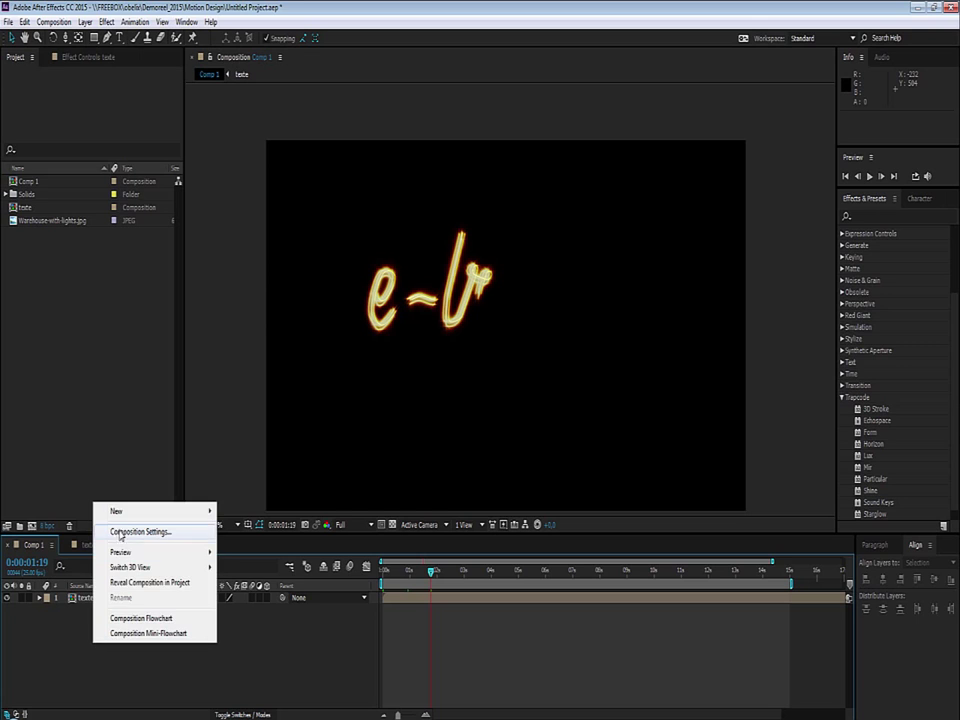
pyautogui.moveTo(150, 511)
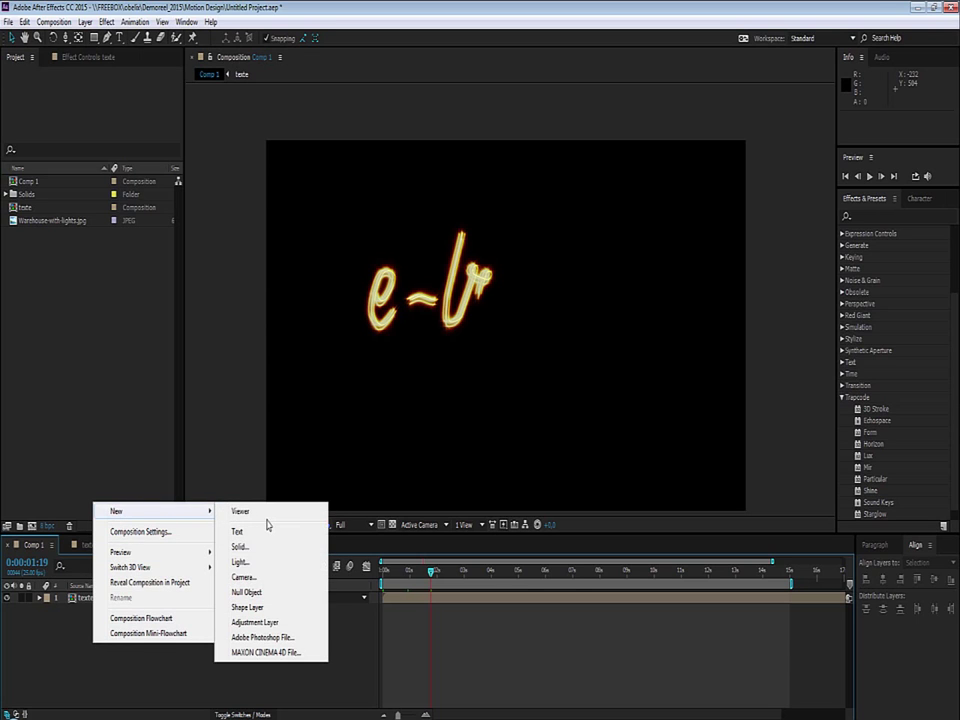
pyautogui.click(262, 577)
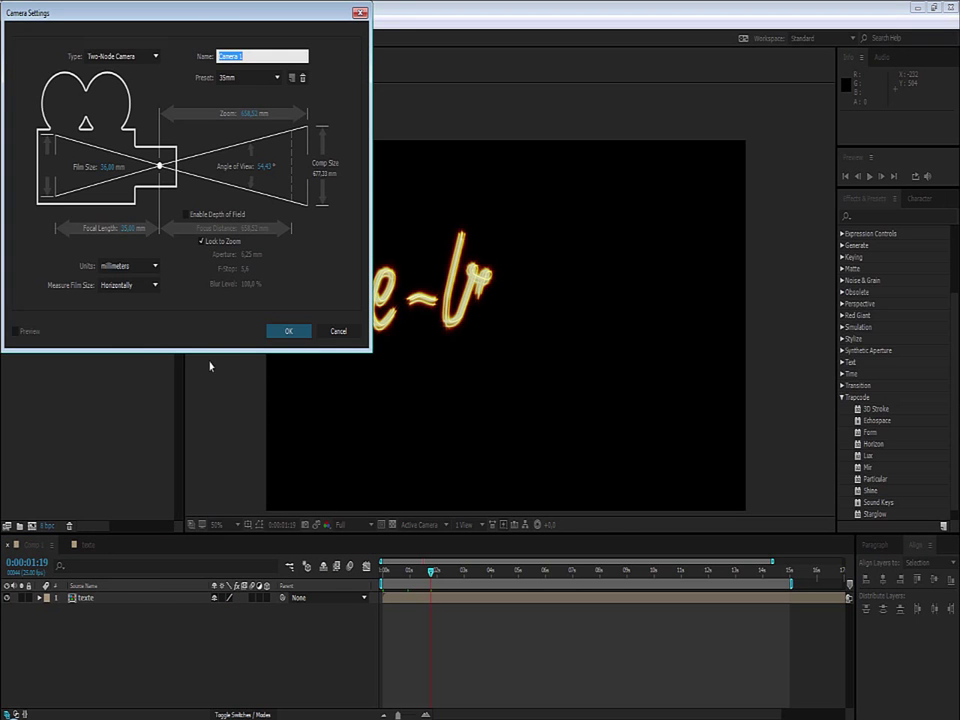
pyautogui.click(289, 333)
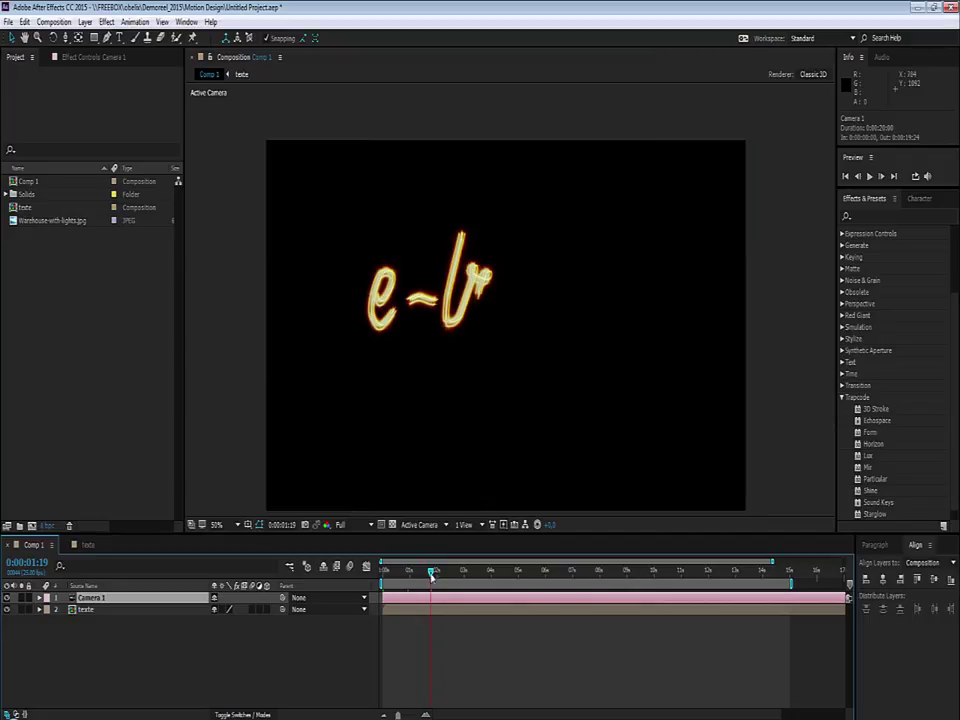
pyautogui.hotkey('ctrl', 'shift', 'z')
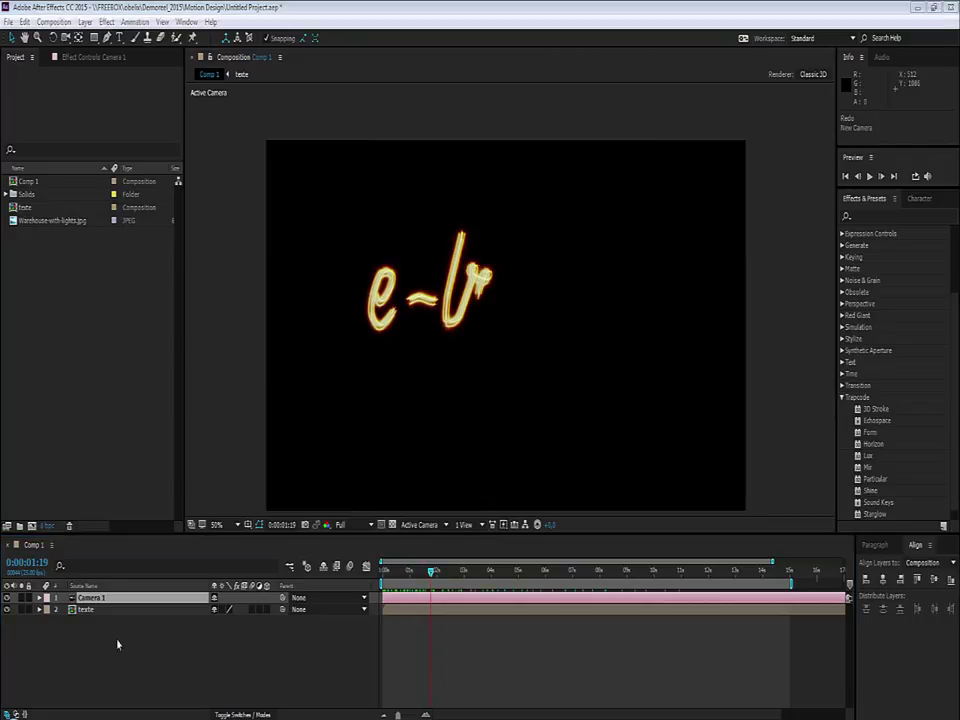
pyautogui.click(268, 609)
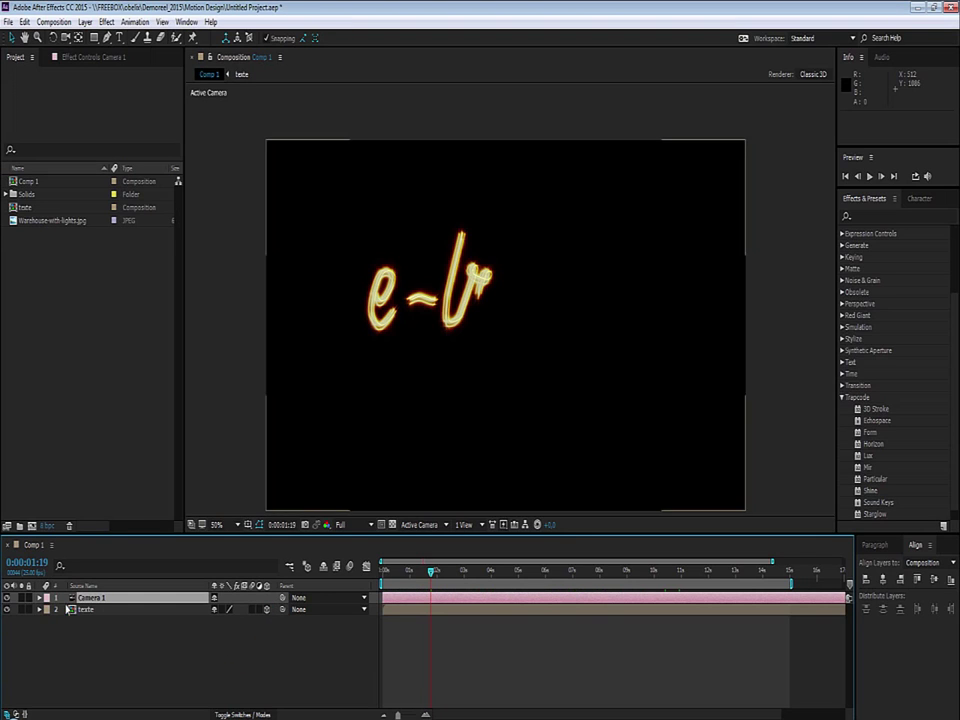
# Add the expression wiggle(5,60) to Camera 1's Point of Interest
pyautogui.click(40, 598)
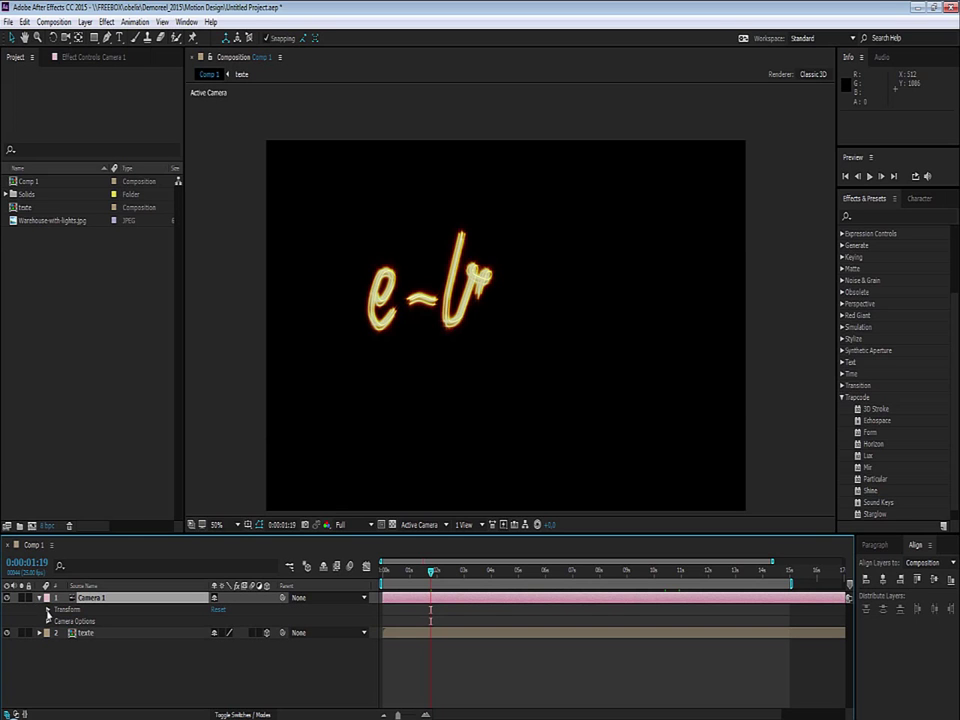
pyautogui.click(47, 609)
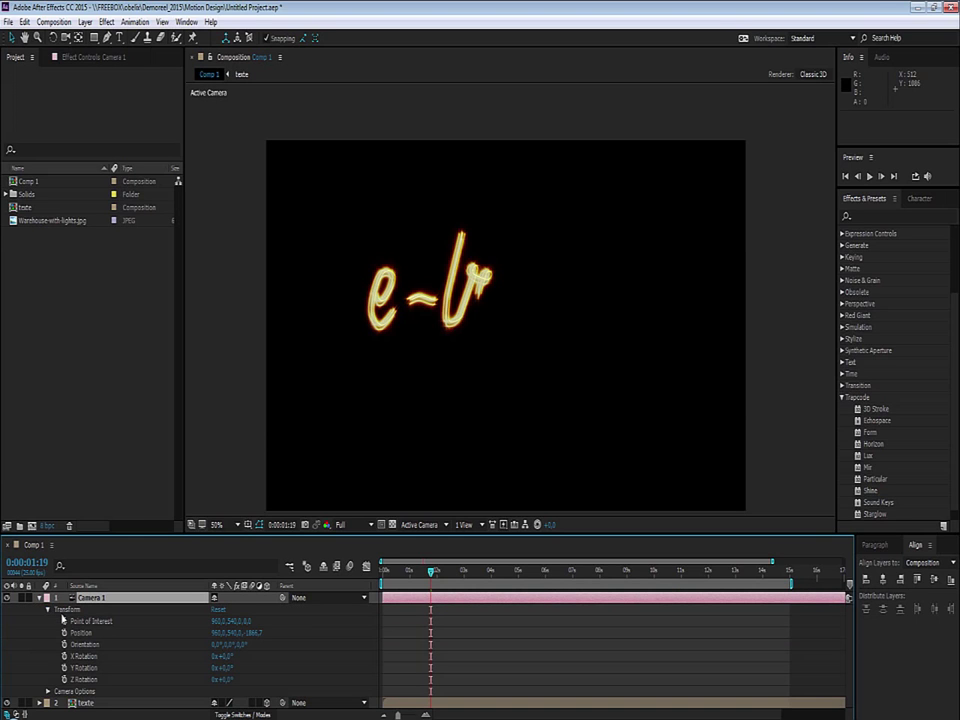
pyautogui.click(92, 622)
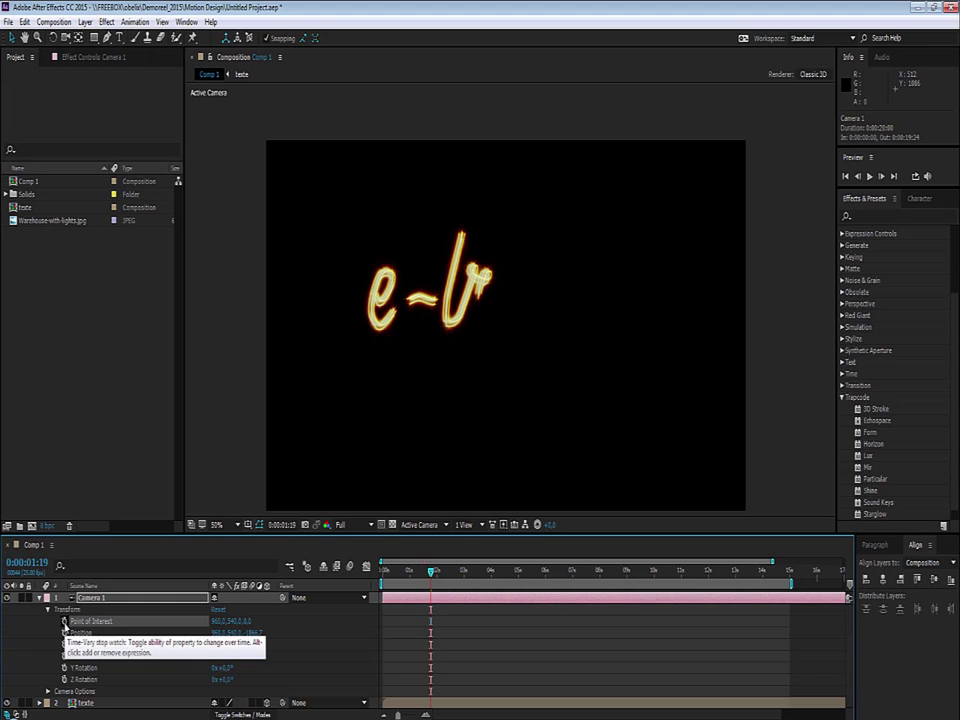
pyautogui.click(65, 622)
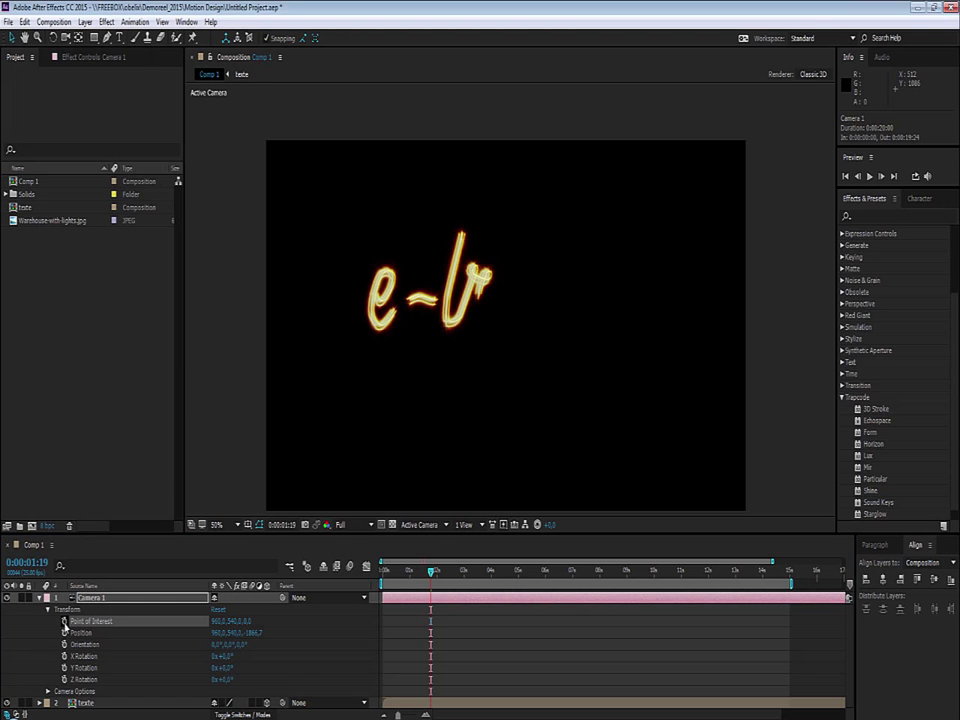
pyautogui.keyDown('alt'); pyautogui.click(65, 621); pyautogui.keyUp('alt')
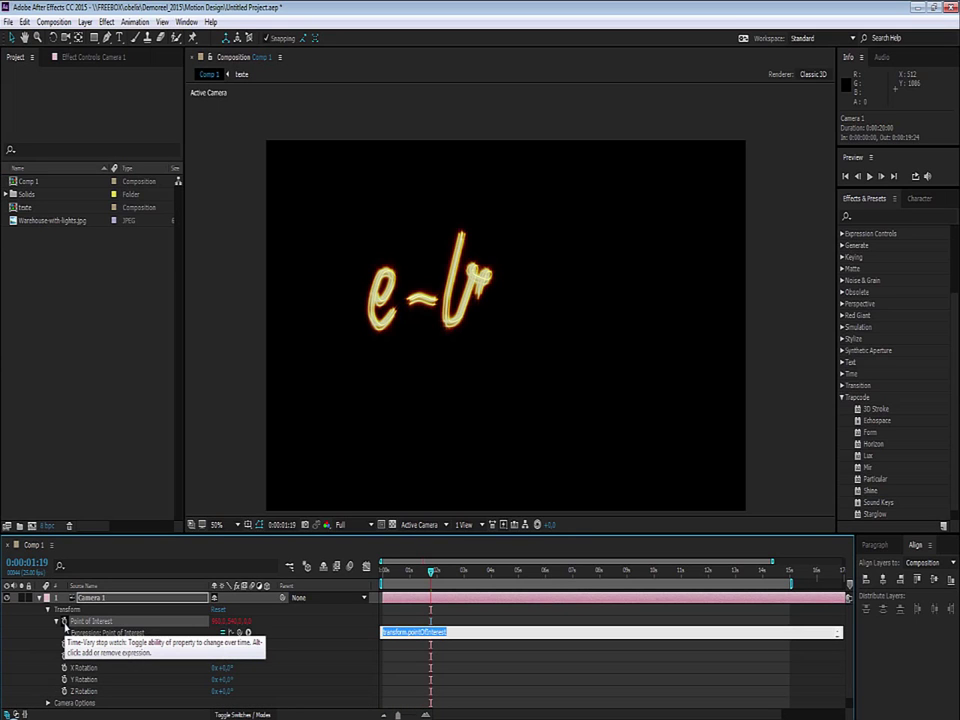
pyautogui.write('wiggle')
pyautogui.write('(5,')
pyautogui.write('60')
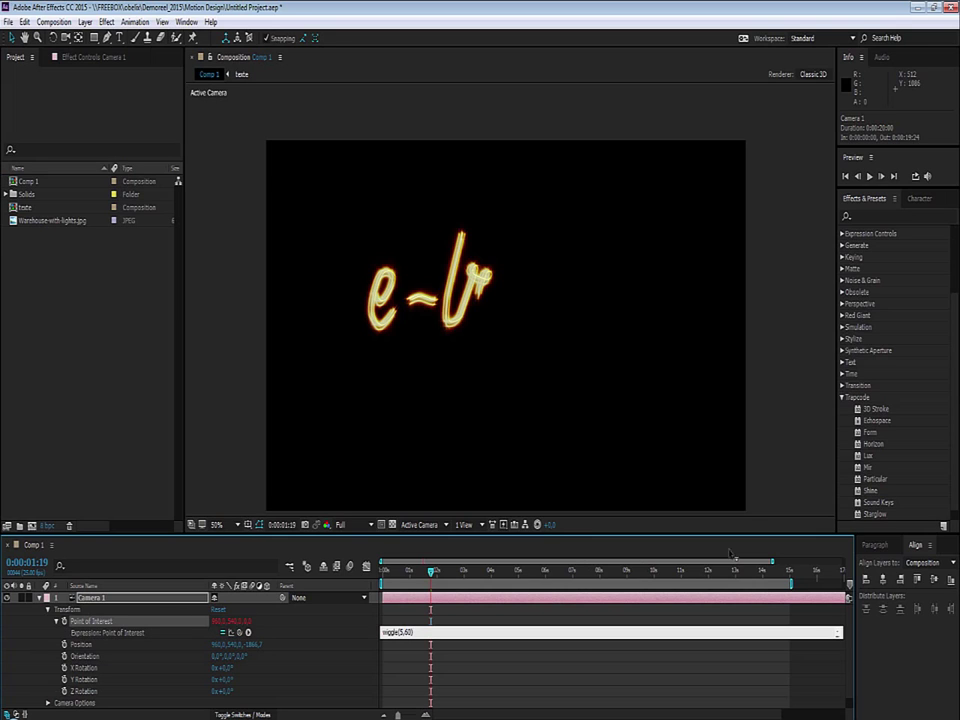
pyautogui.press('KP_Enter')
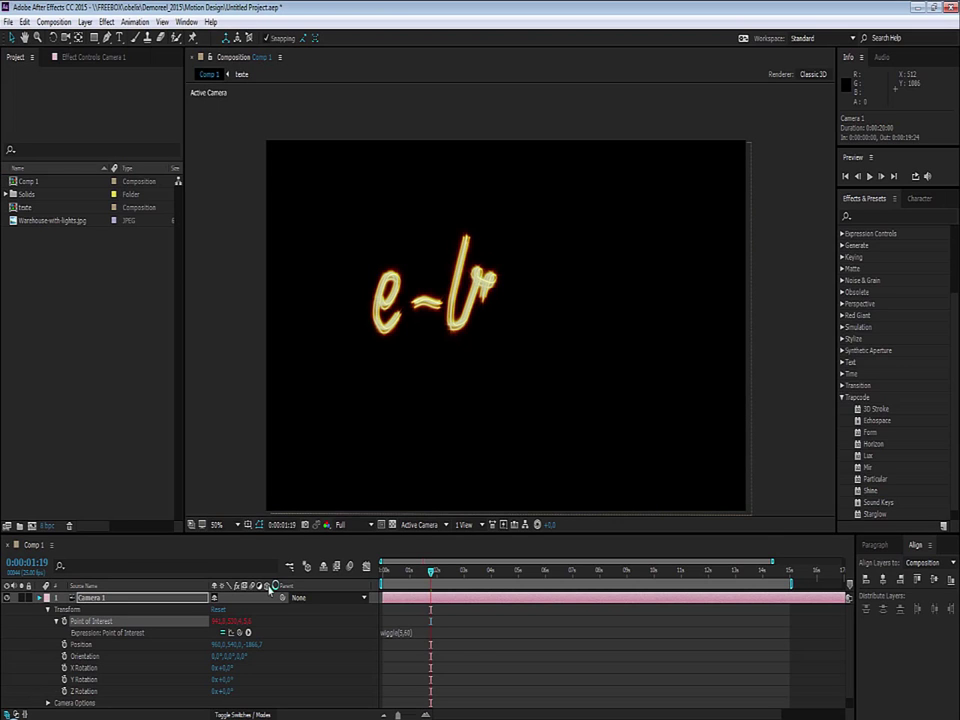
pyautogui.press('u')
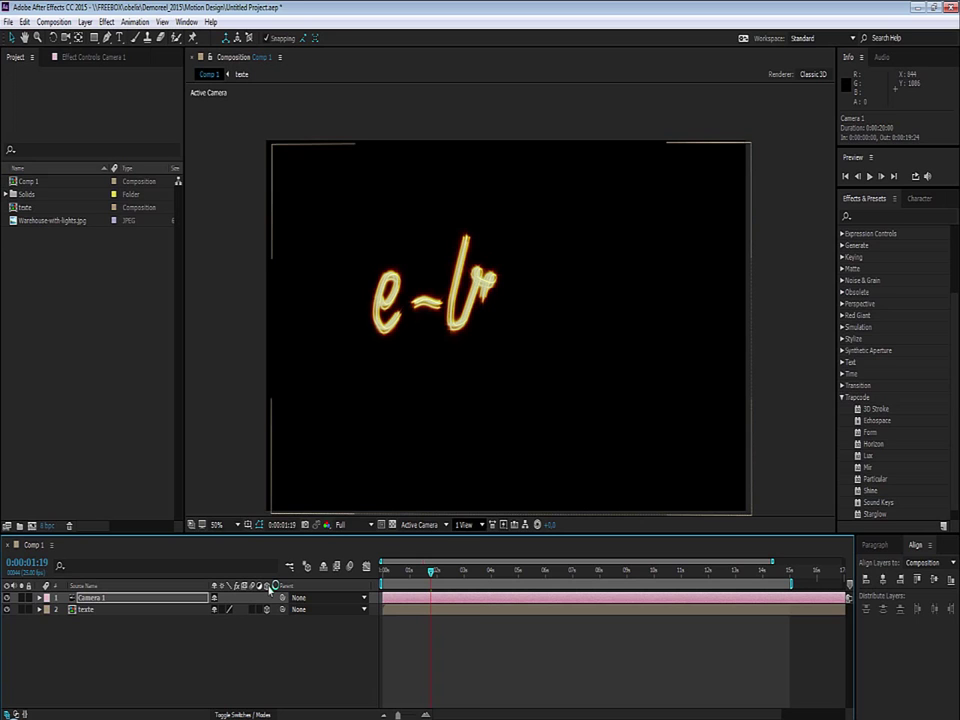
# View Comp 1 through Camera 1 and preview the wiggling camera over the title
pyautogui.click(420, 524)
pyautogui.click(425, 559)
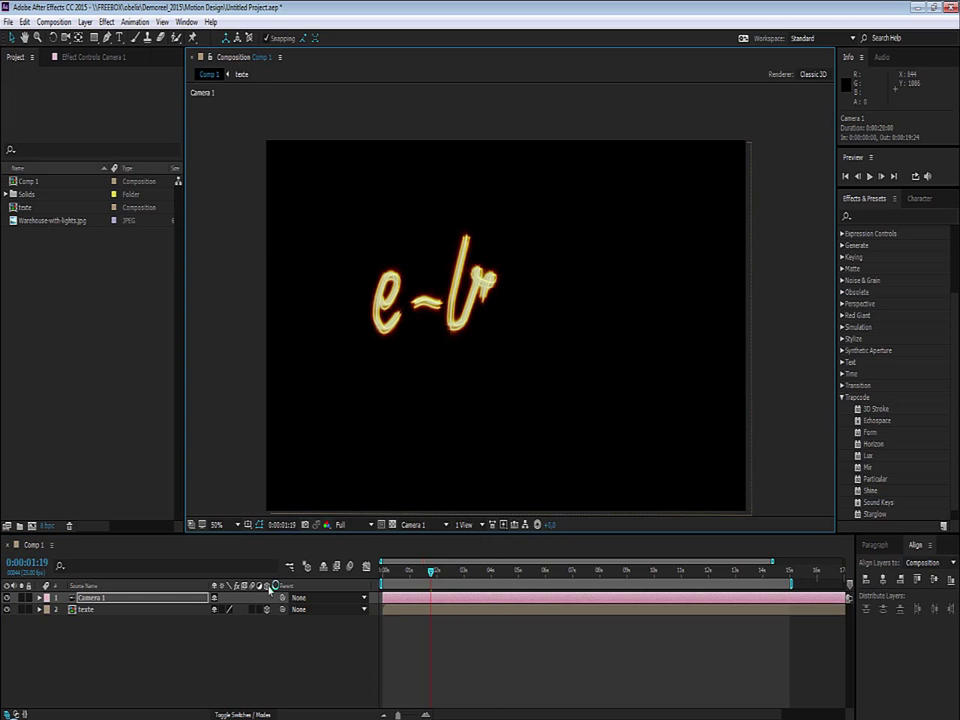
pyautogui.press('space')
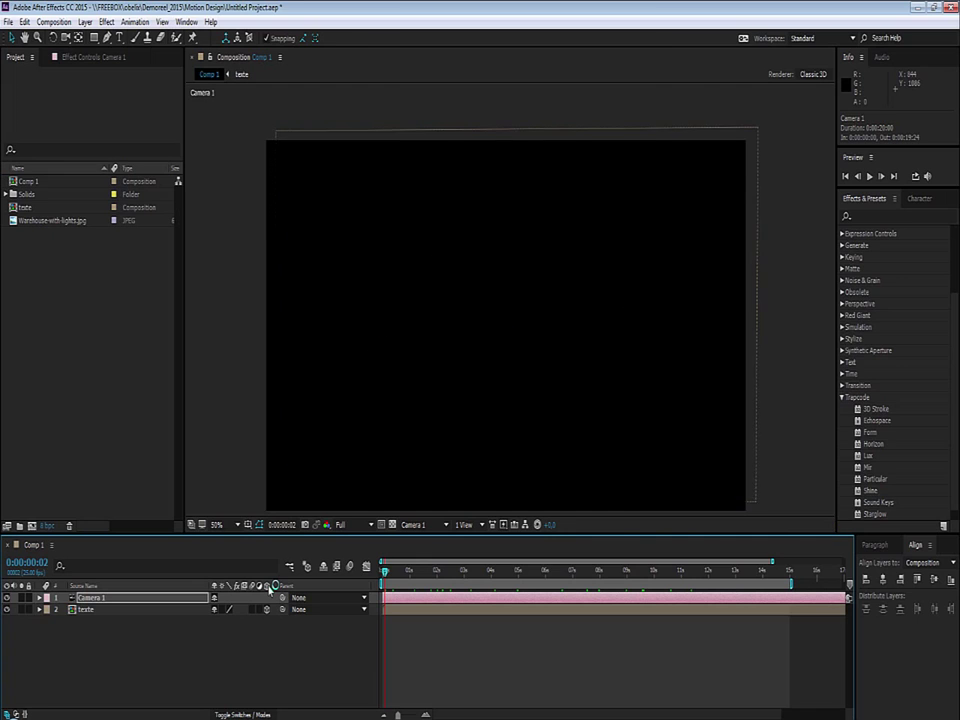
pyautogui.press('space')
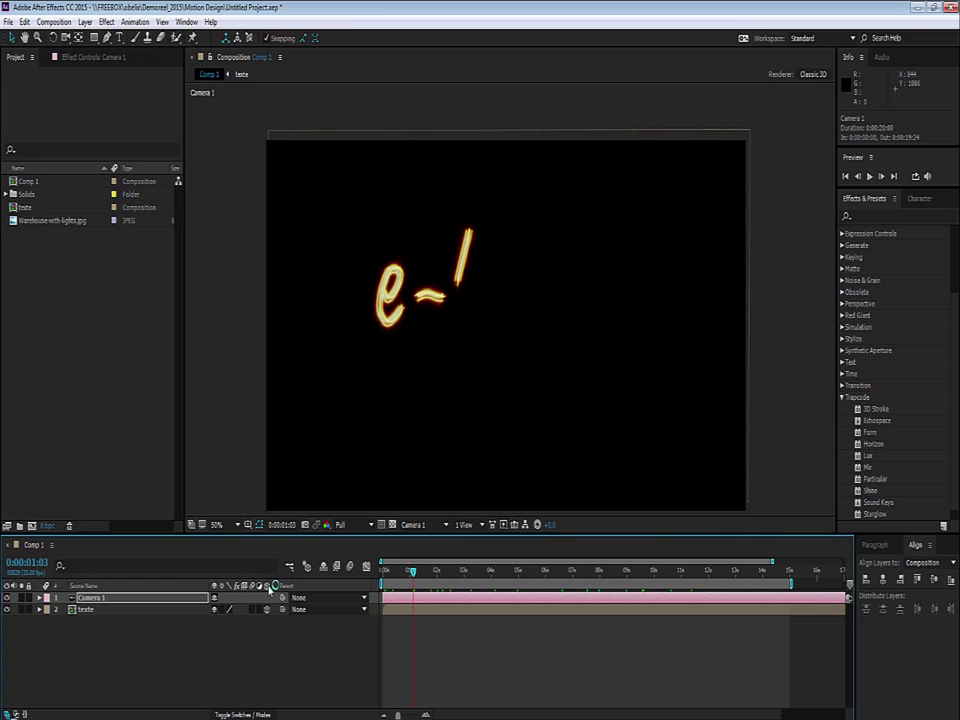
pyautogui.click(873, 443)
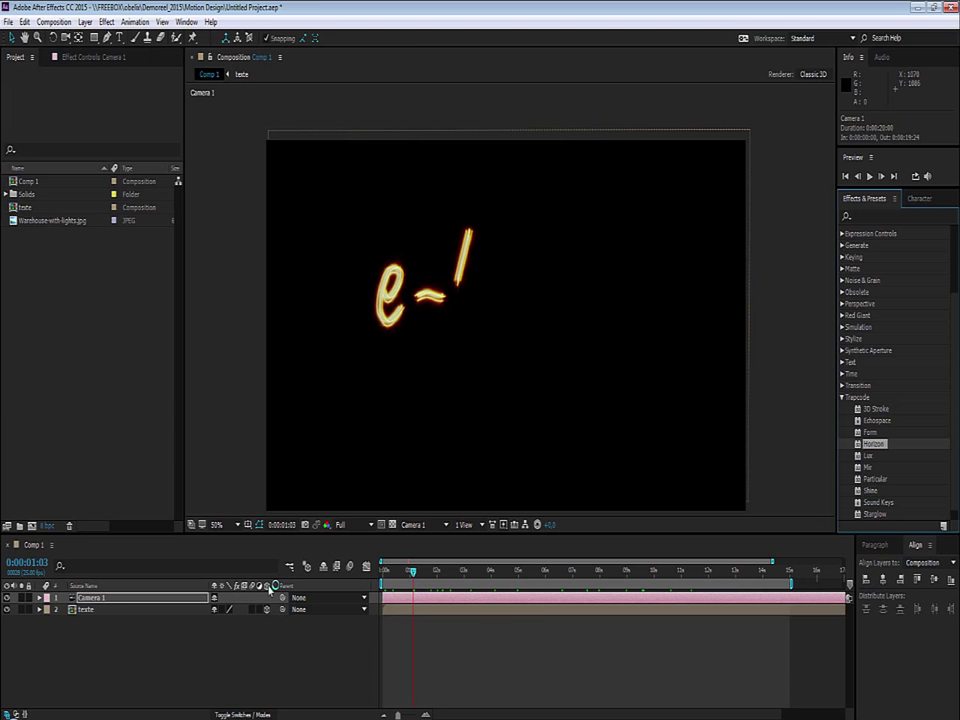
# Create a new 1920×1080 solid layer named 'Horizon' in Comp 1
pyautogui.rightClick(269, 590)
pyautogui.moveTo(144, 507)
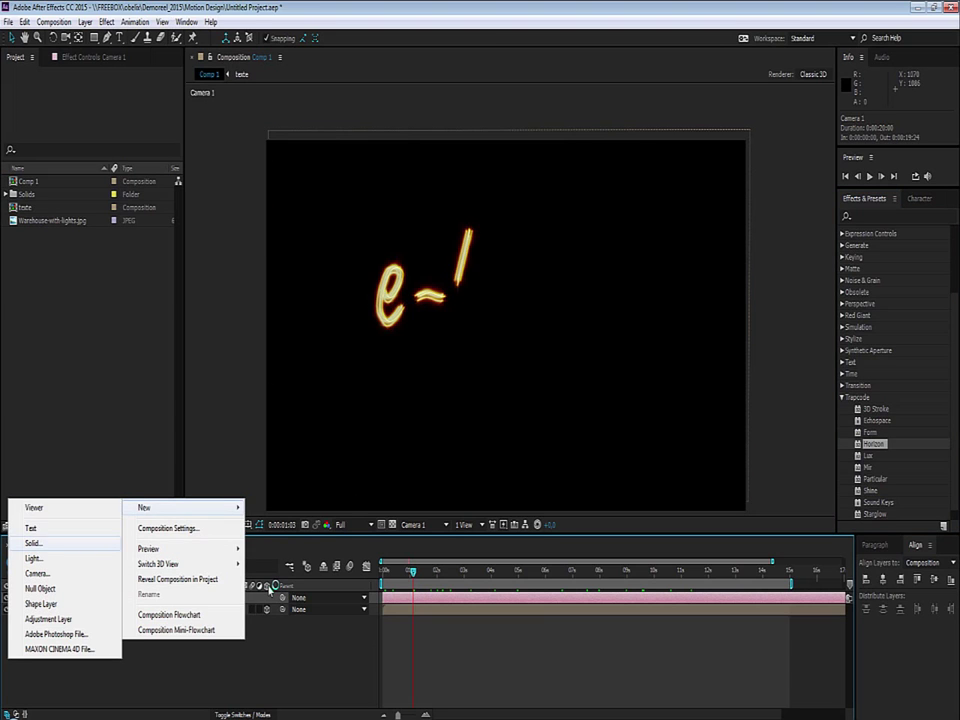
pyautogui.click(33, 543)
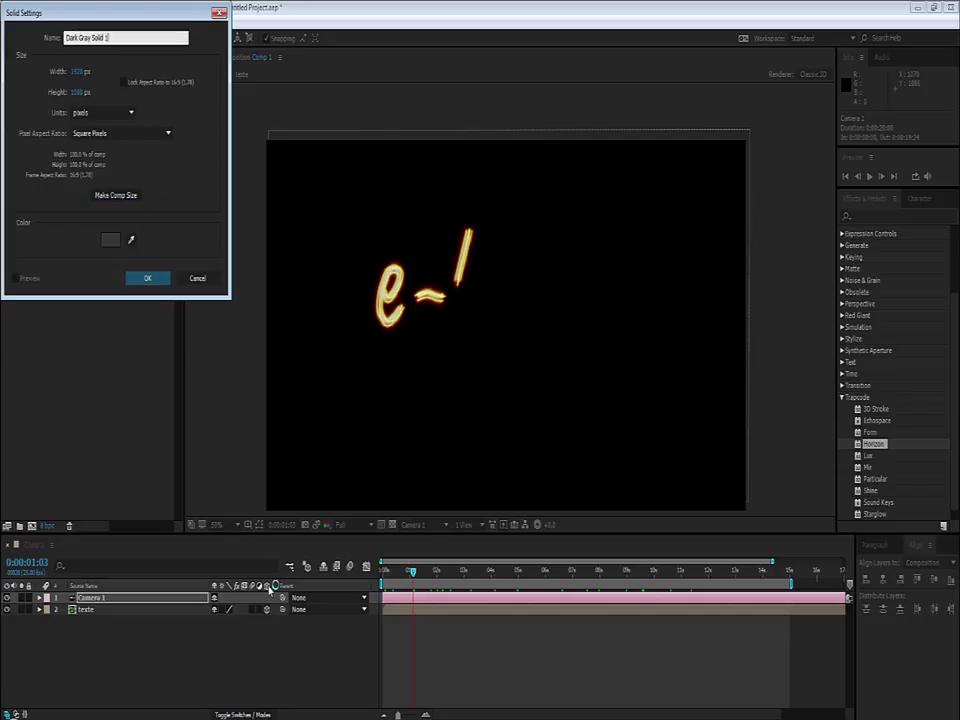
pyautogui.write('Ho')
pyautogui.write('rizon')
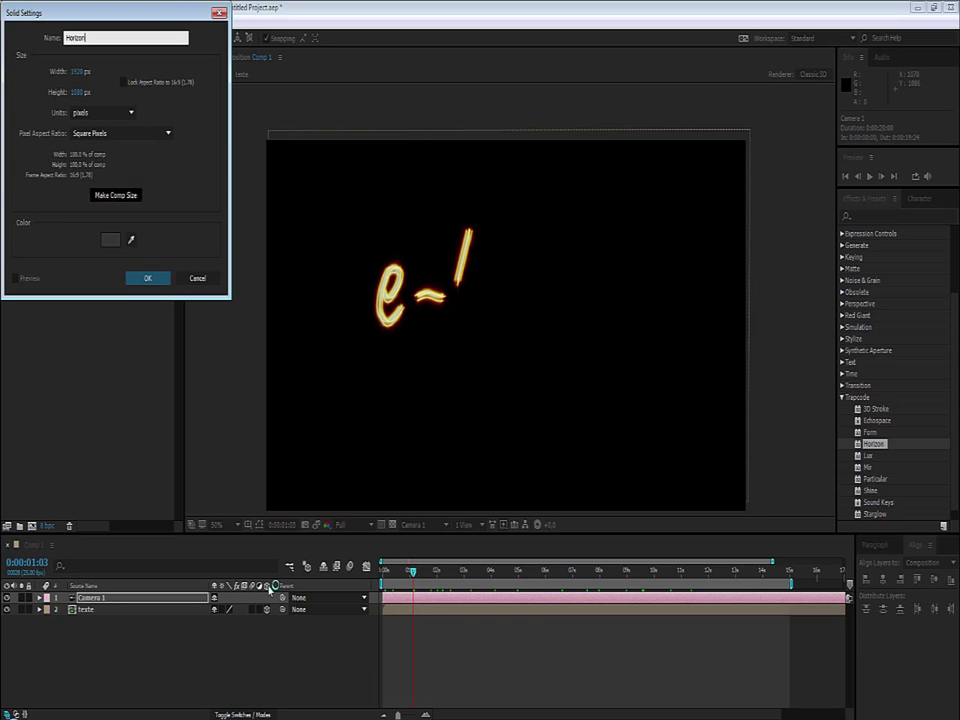
pyautogui.press('Return')
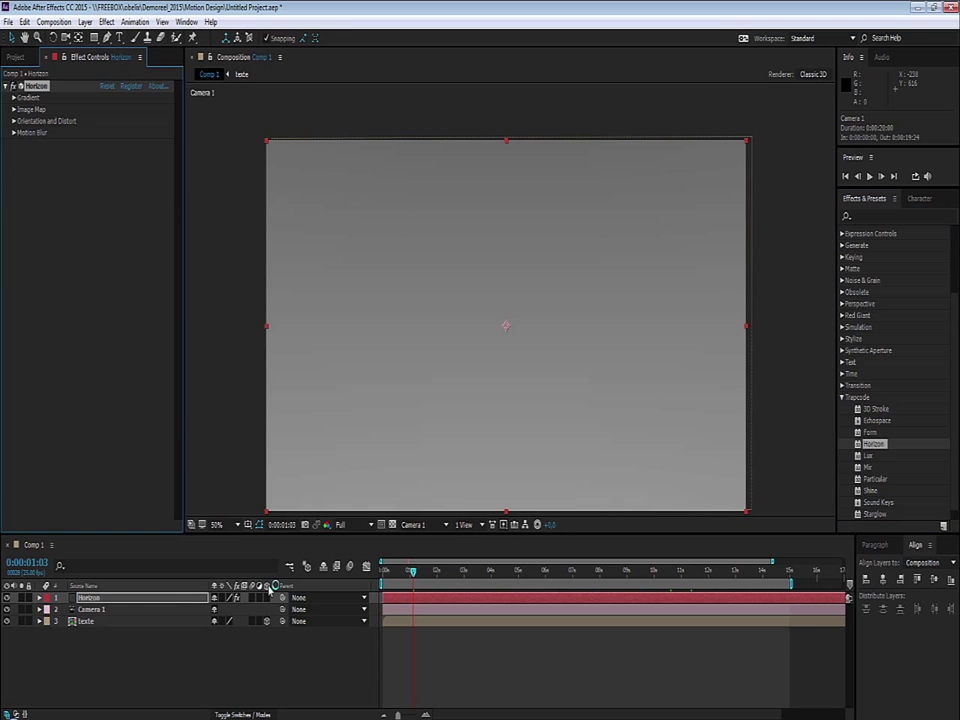
# Place Warehouse-with-lights.jpg into Comp 1, then reselect Horizon to show its effect settings
pyautogui.click(14, 109)
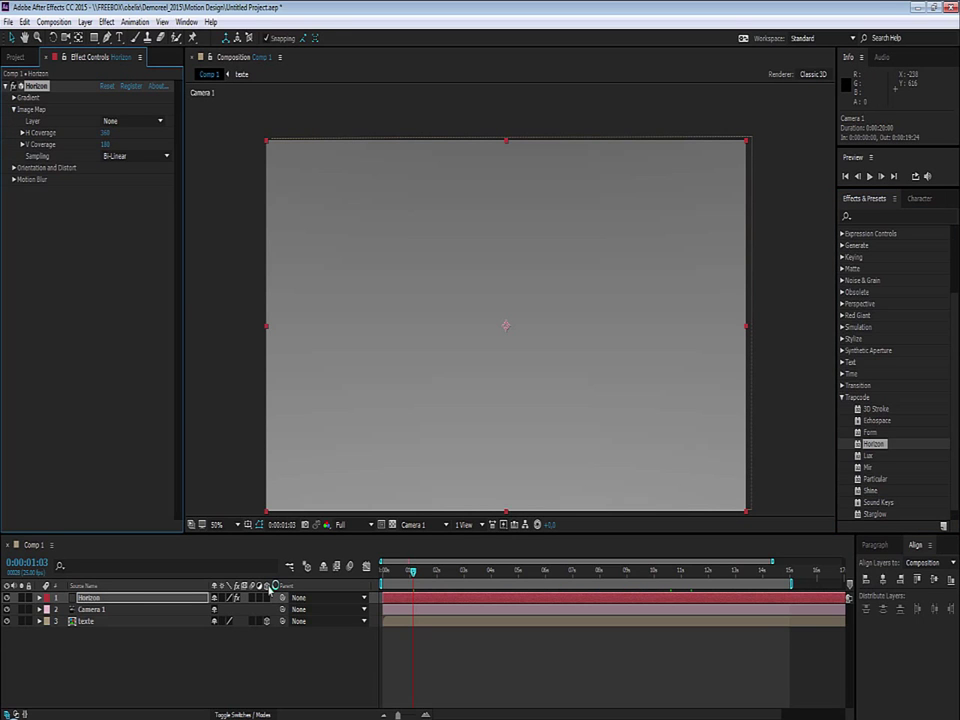
pyautogui.hotkey('ctrl', '0')
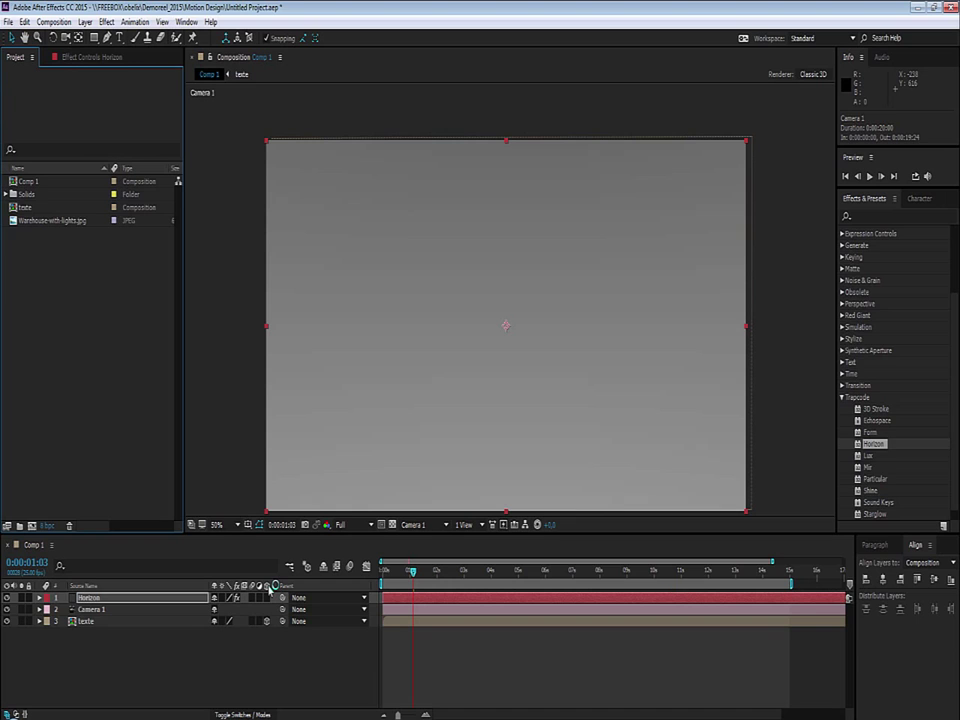
pyautogui.press('Up')
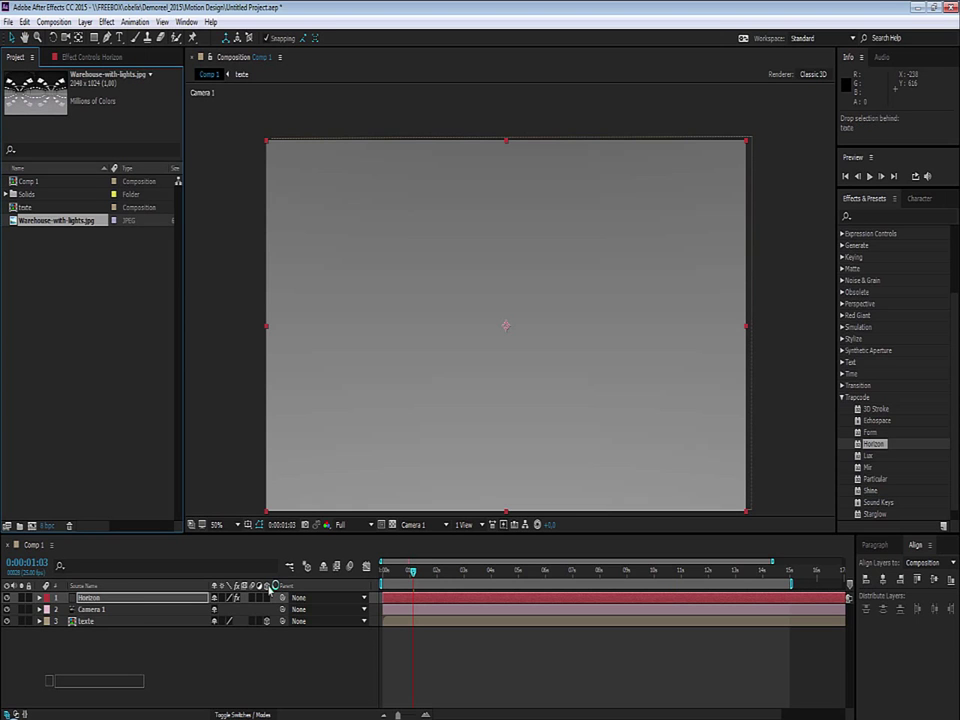
pyautogui.hotkey('ctrl', '/')
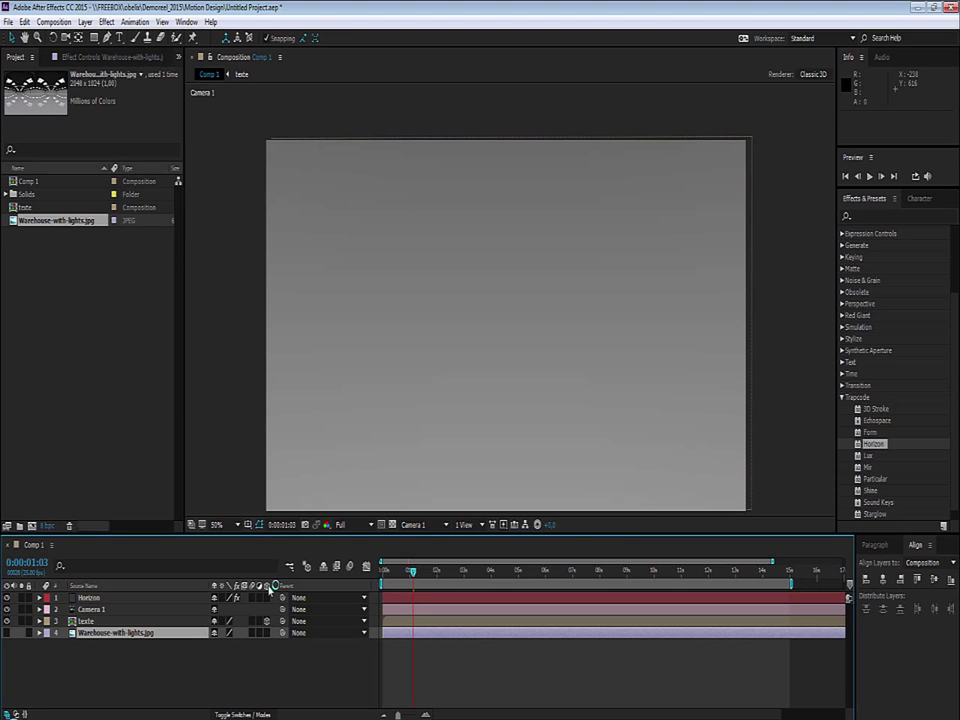
pyautogui.hotkey('ctrl', 'Up')
pyautogui.hotkey('ctrl', 'Up')
pyautogui.hotkey('ctrl', 'Up')
pyautogui.press('F3')
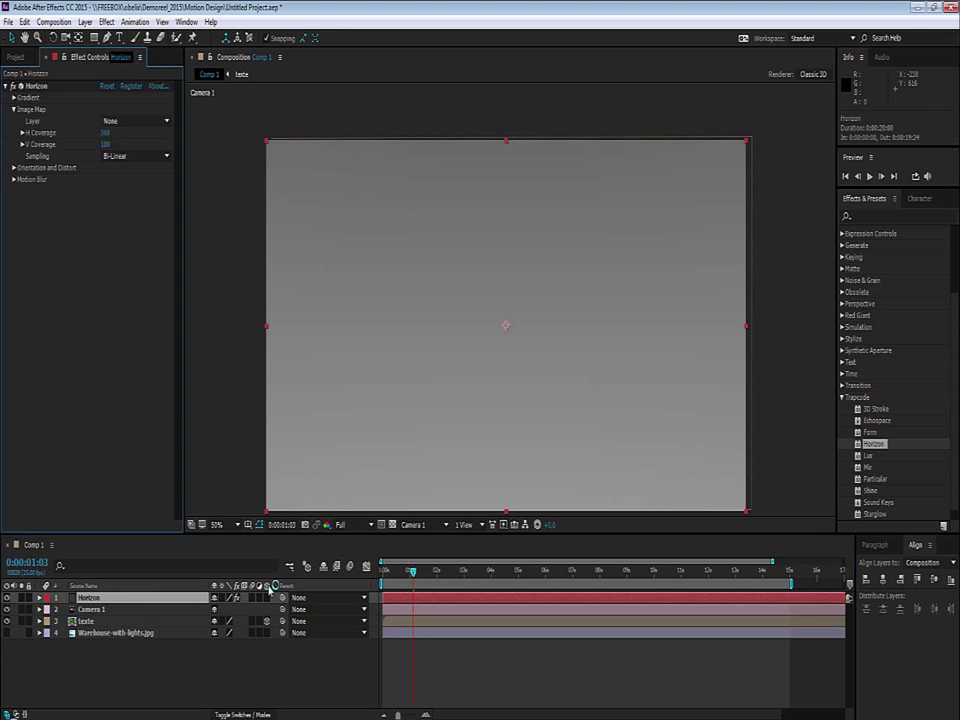
# Use Warehouse-with-lights.jpg as Horizon's image map, undoing the stray camera move
pyautogui.click(137, 121)
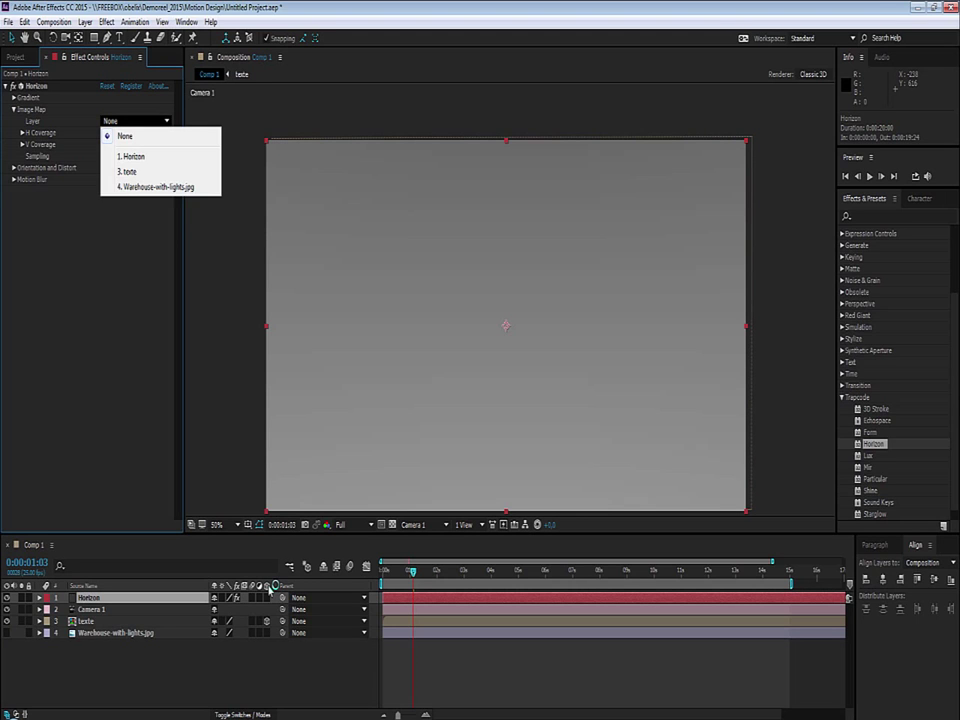
pyautogui.click(156, 187)
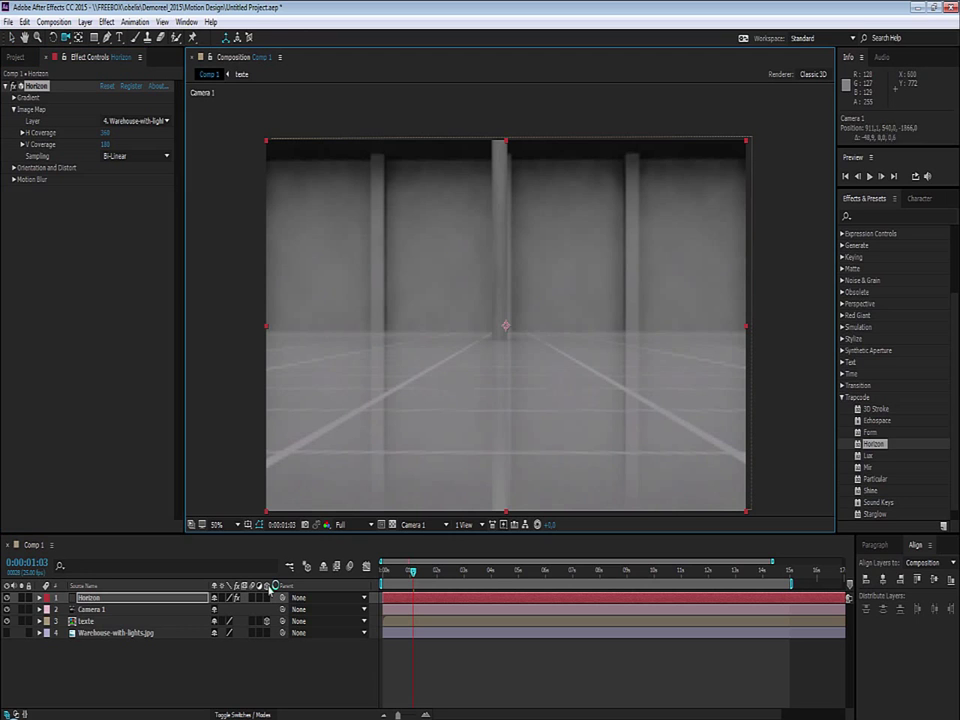
pyautogui.moveTo(396, 364)
pyautogui.mouseDown()
pyautogui.moveTo(520, 283)
pyautogui.moveTo(372, 451)
pyautogui.mouseUp()
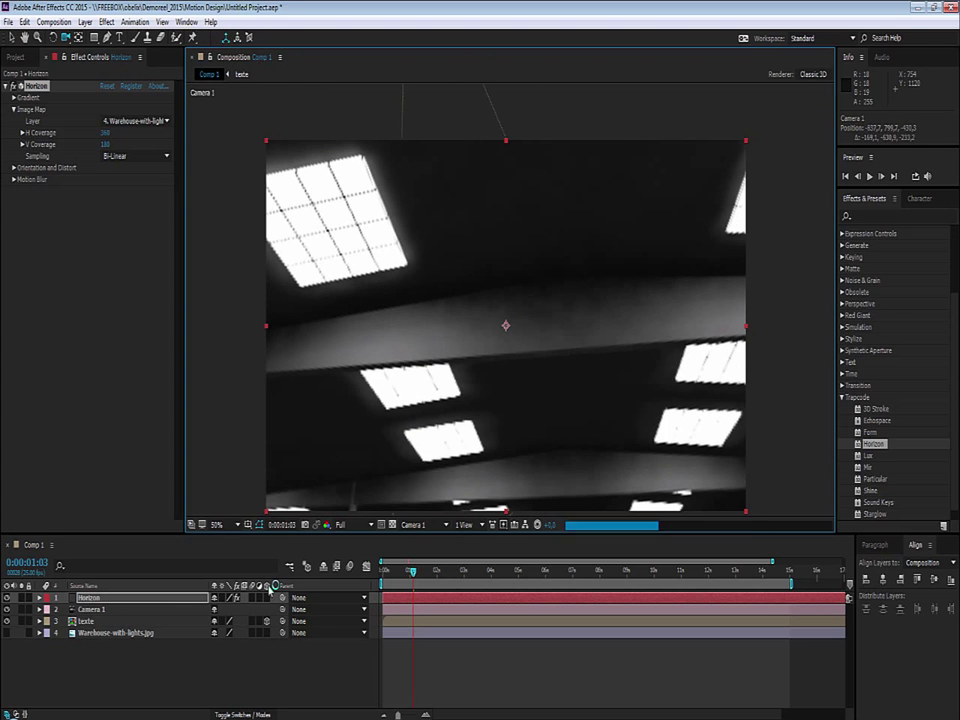
pyautogui.moveTo(413, 446); pyautogui.dragTo(510, 332)
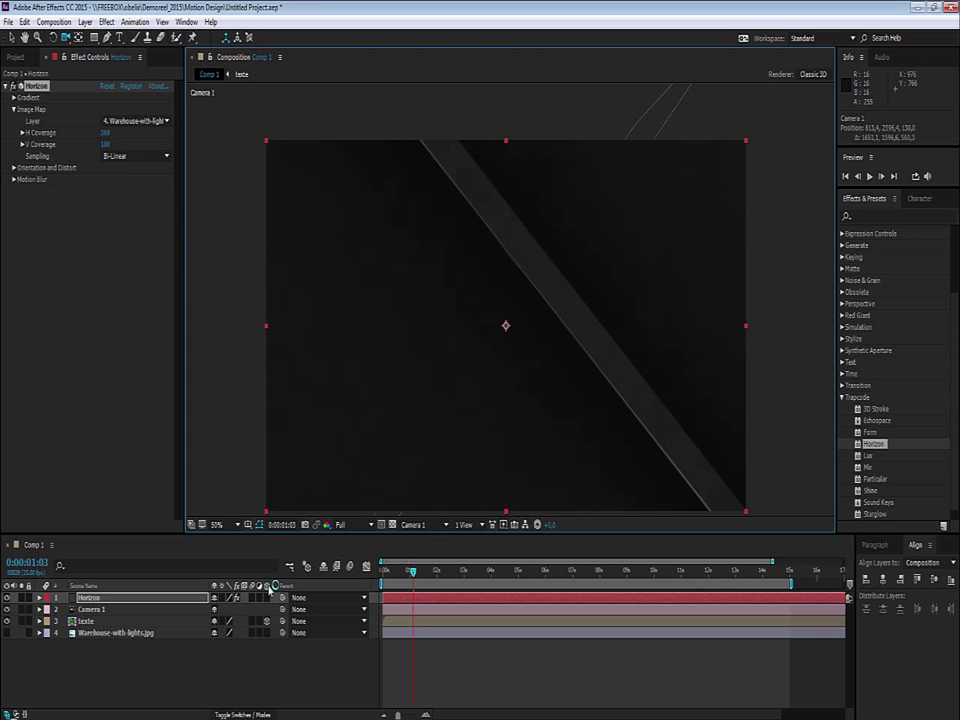
pyautogui.hotkey('ctrl', 'z')
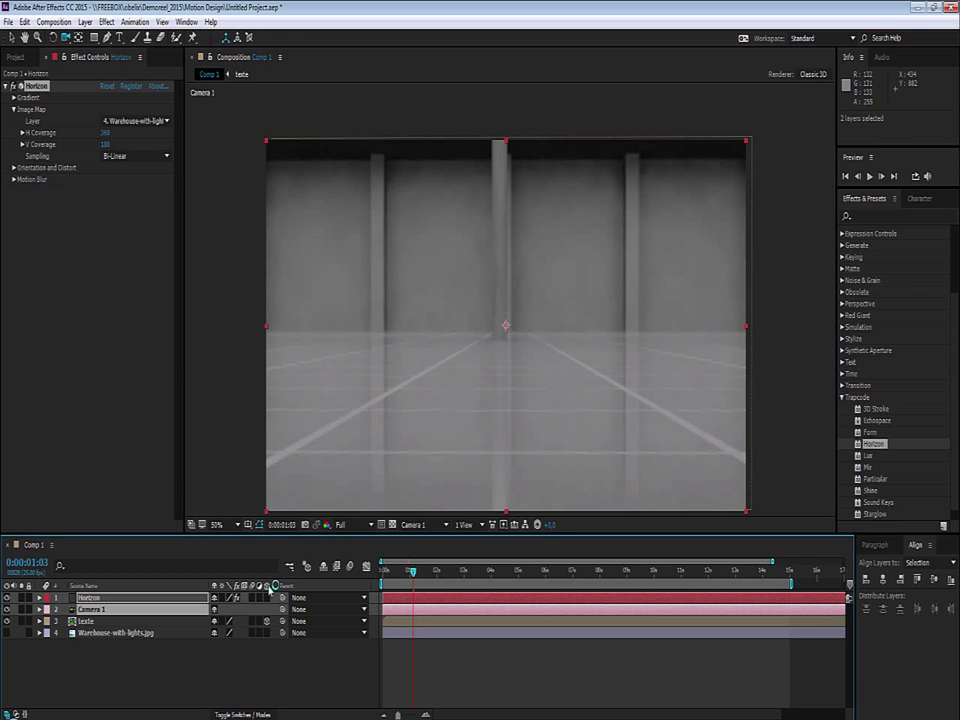
pyautogui.press('Return')
pyautogui.press('Return')
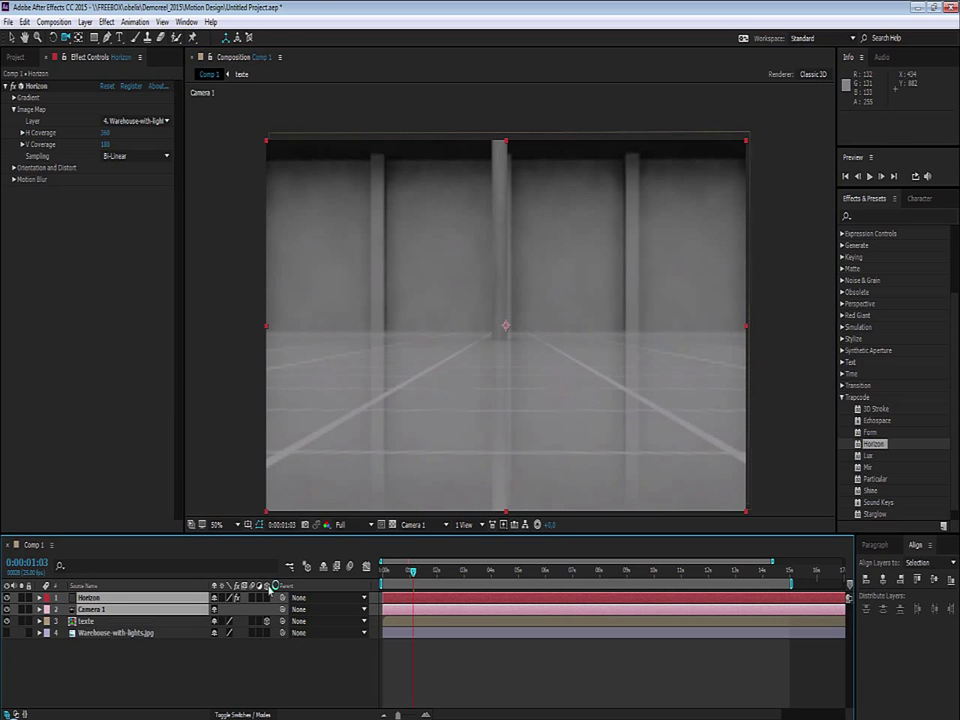
# Move Horizon and Camera 1 below texte and advance the playhead to 0:00:02:09
pyautogui.hotkey('ctrl', '[')
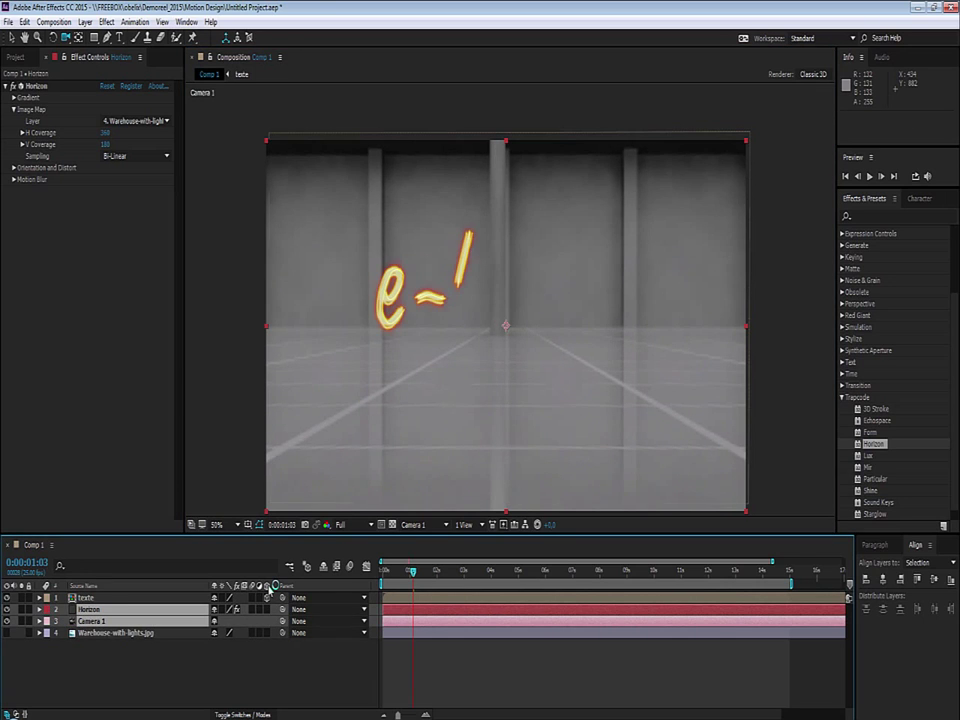
pyautogui.moveTo(411, 571); pyautogui.dragTo(435, 572)
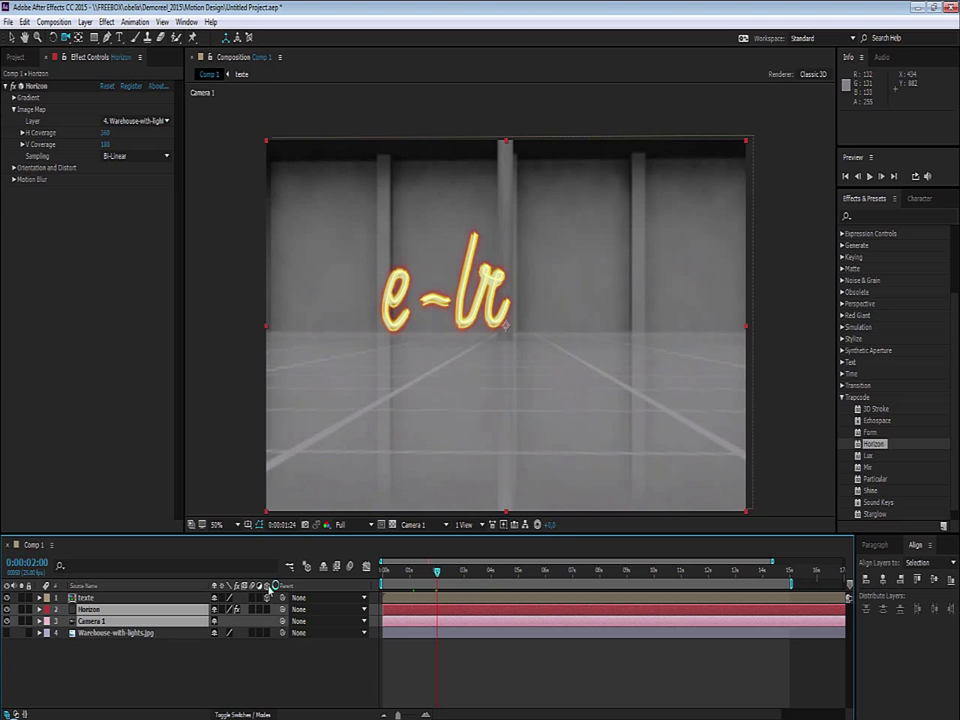
pyautogui.moveTo(435, 572); pyautogui.dragTo(447, 572)
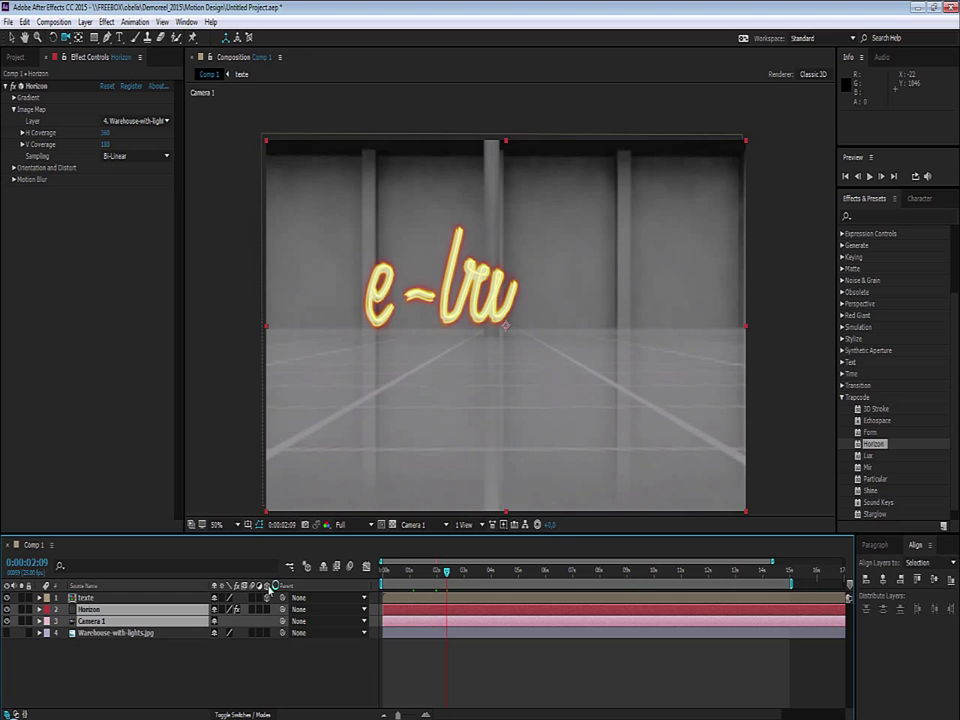
# Try and reset Horizon's Straighten, then set Y Rotation to about 62° so the warehouse corner sits behind the text
pyautogui.click(14, 167)
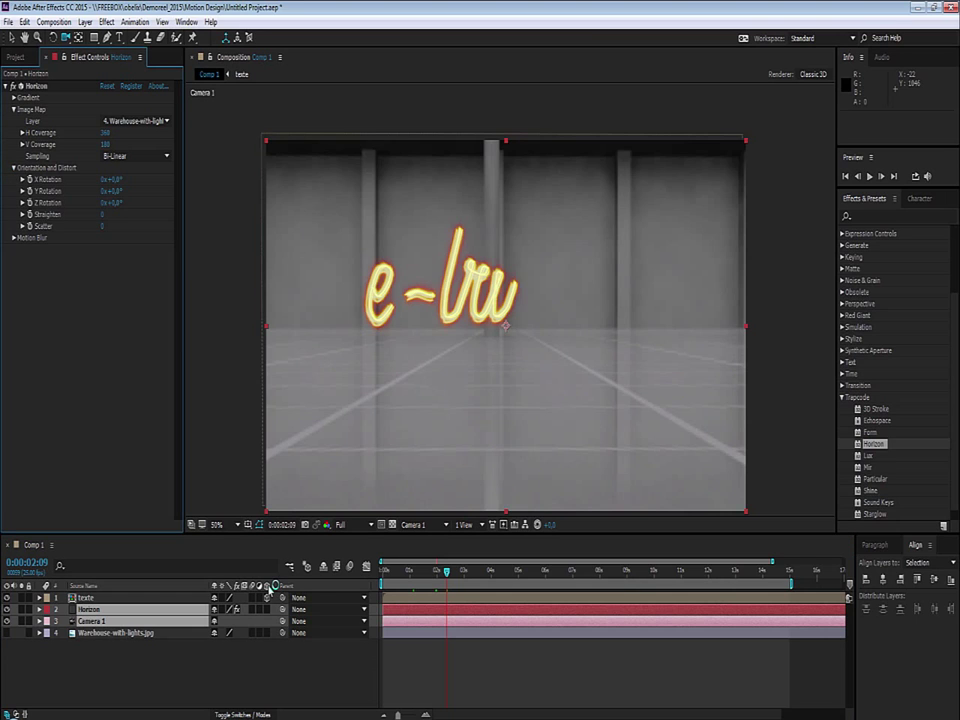
pyautogui.click(23, 214)
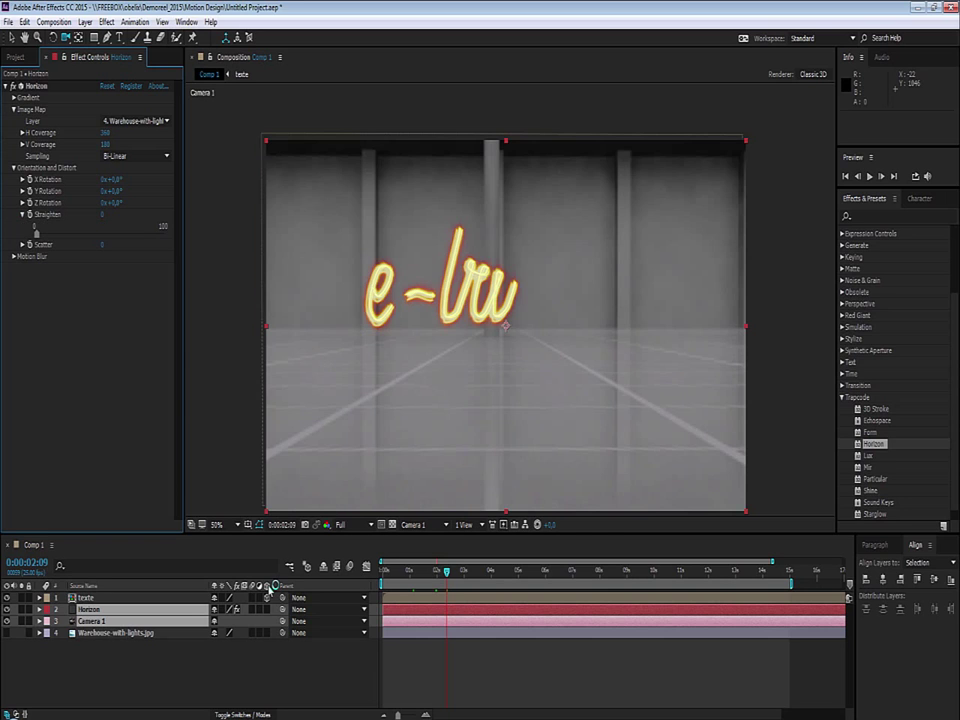
pyautogui.moveTo(36, 232); pyautogui.dragTo(36, 232)
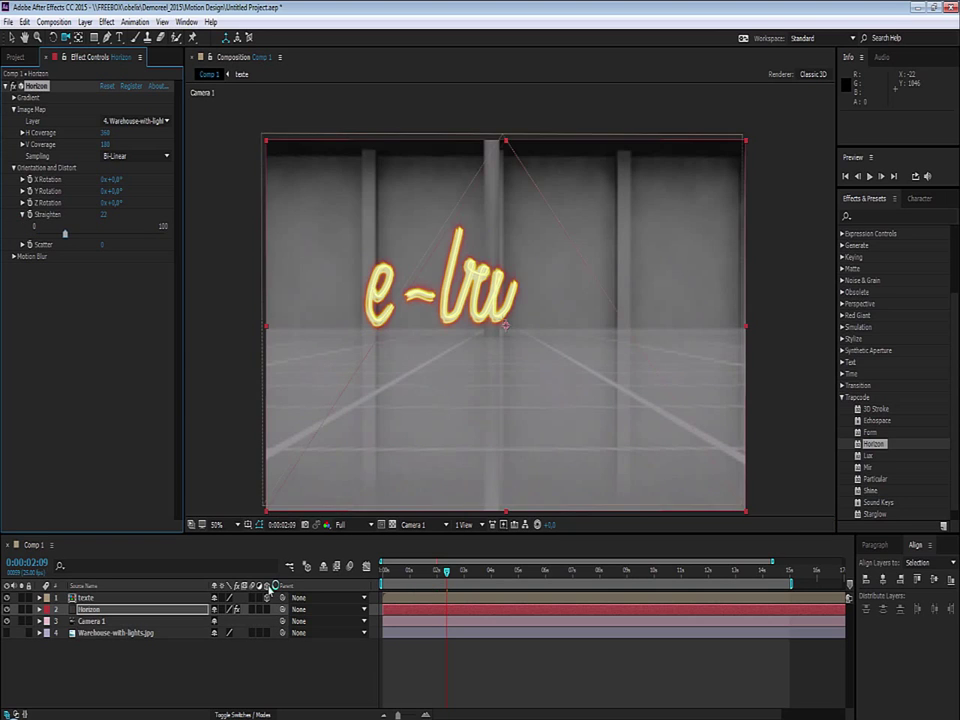
pyautogui.click(90, 300)
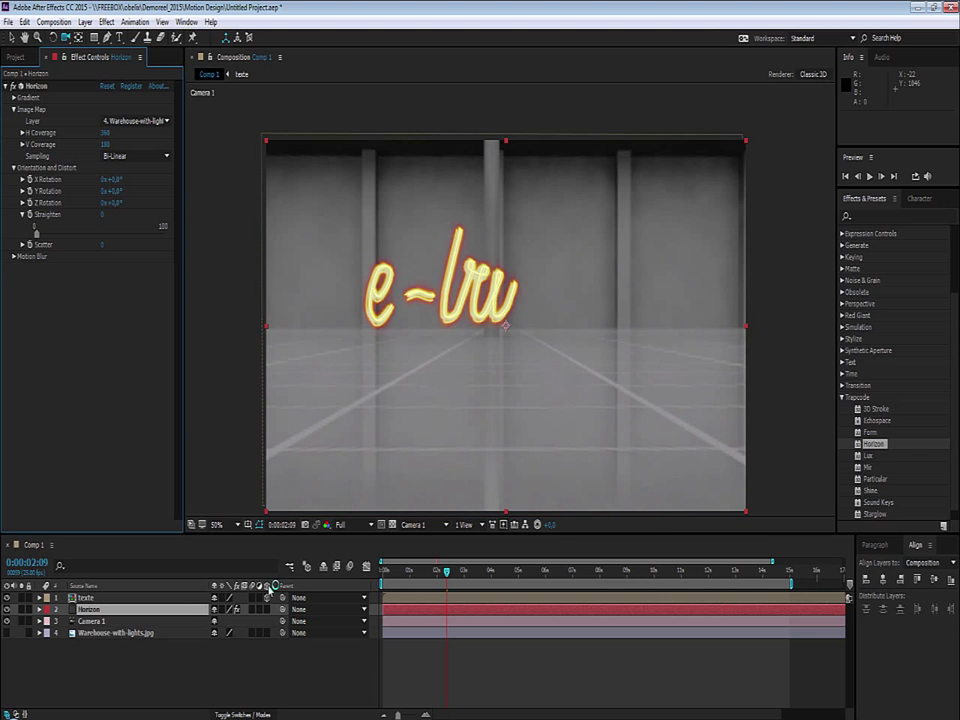
pyautogui.click(22, 214)
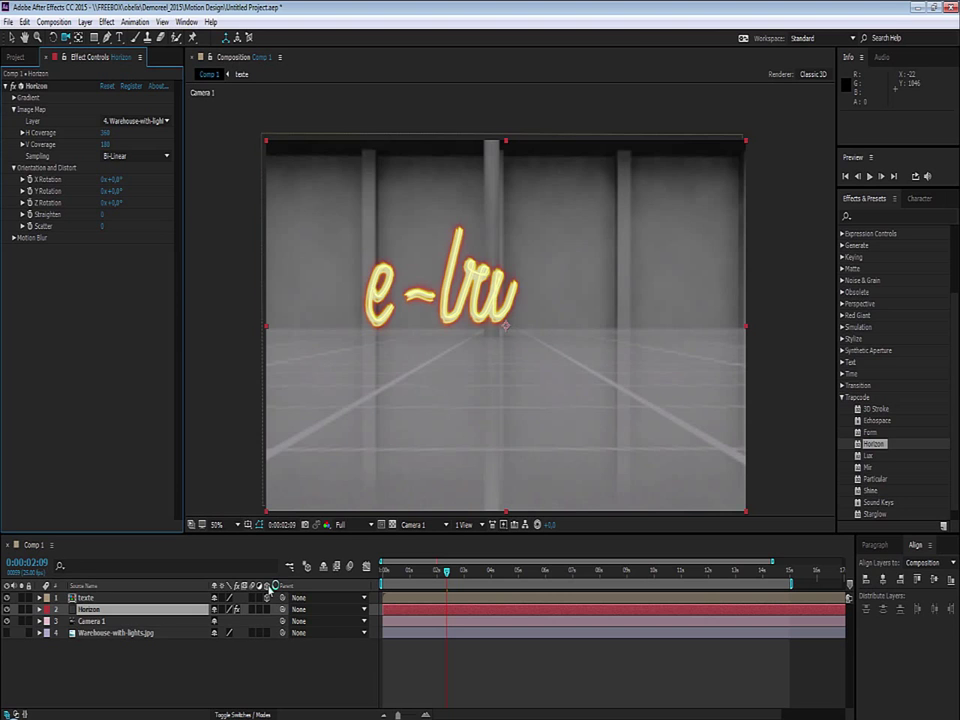
pyautogui.moveTo(110, 190); pyautogui.dragTo(140, 190)
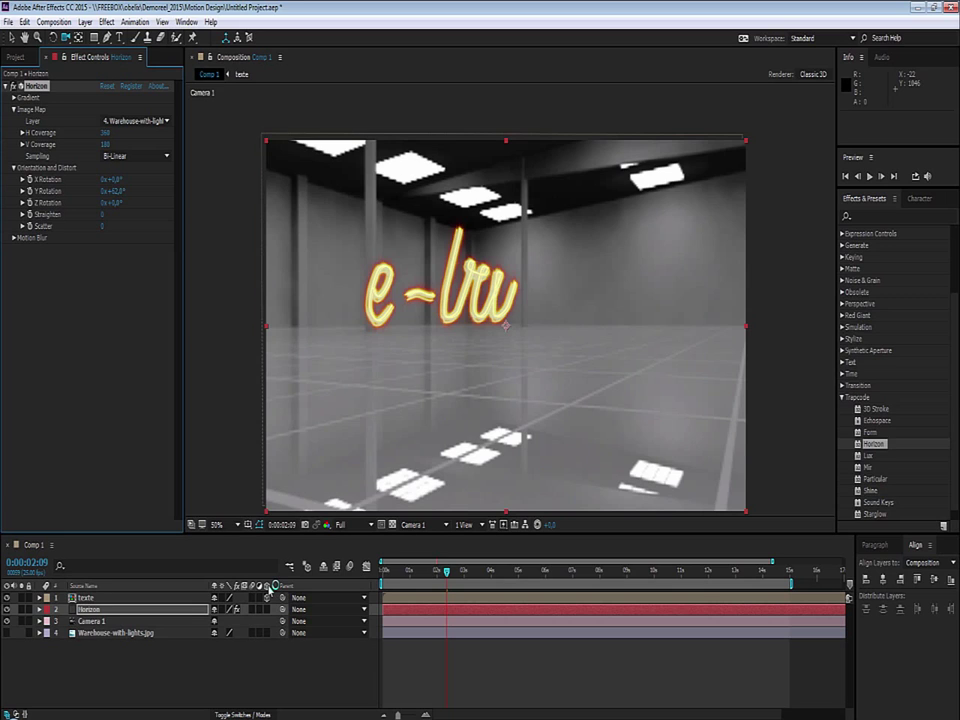
pyautogui.click(92, 621)
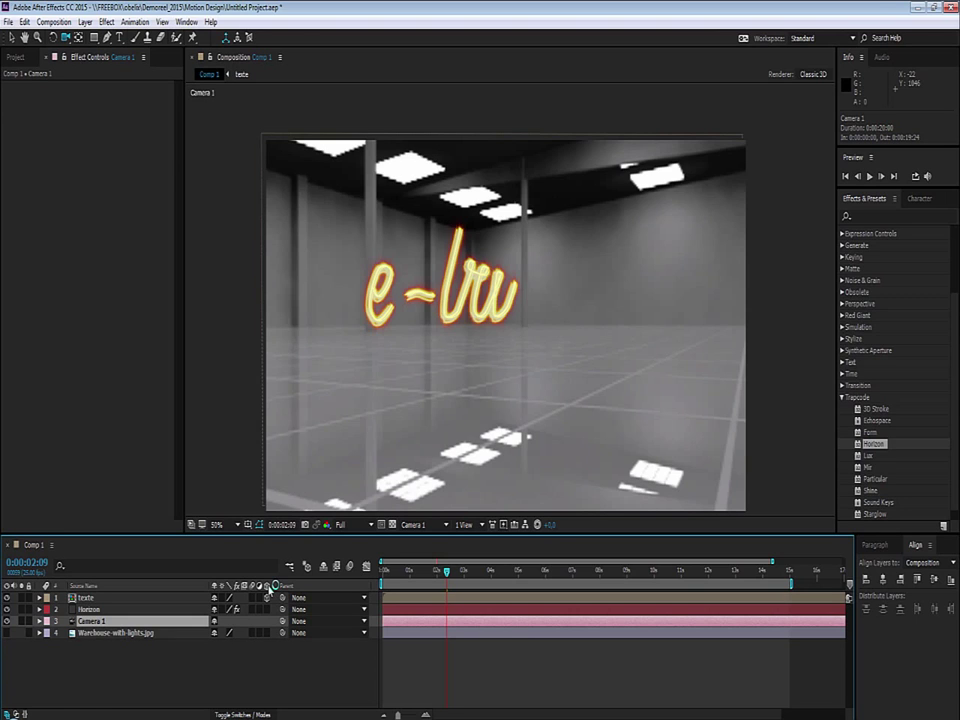
pyautogui.press('u')
pyautogui.press('u')
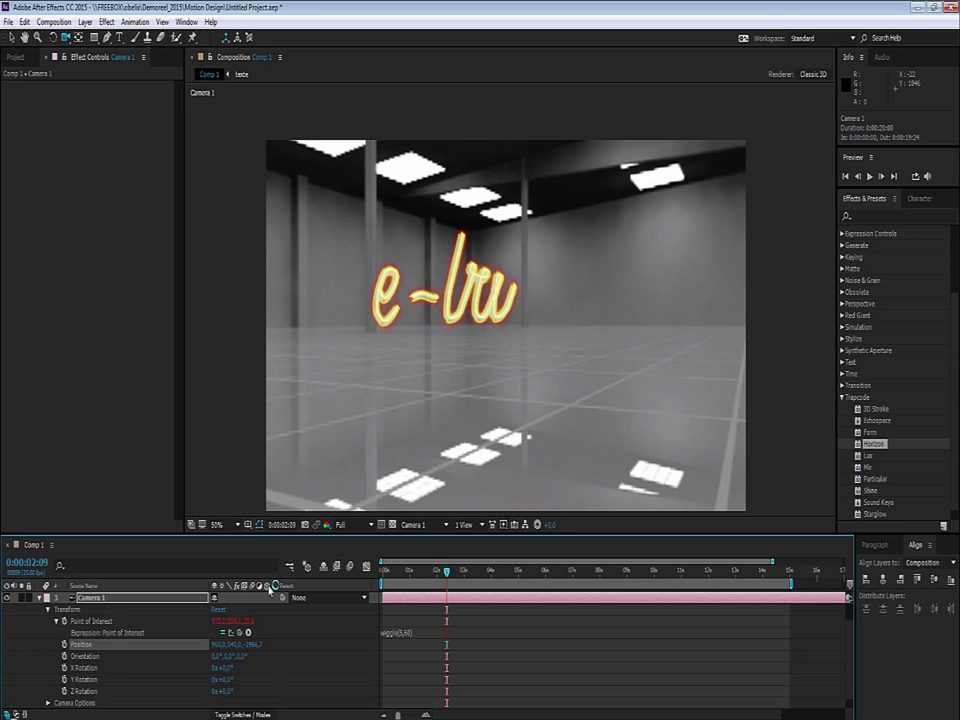
pyautogui.click(270, 589)
pyautogui.press('u')
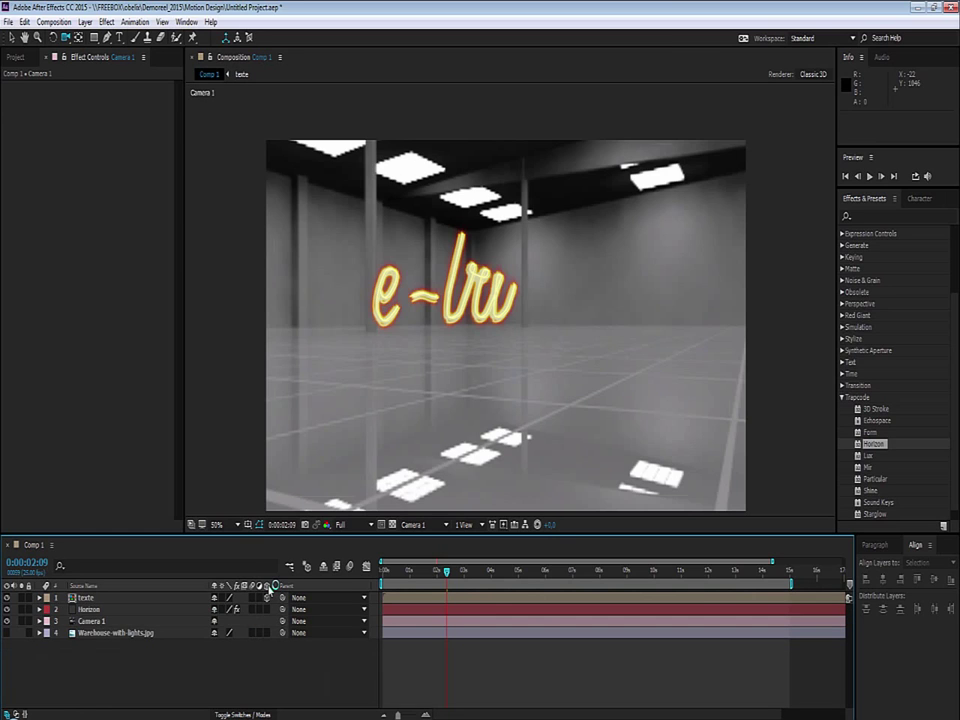
# Browse the Image preset folders, then search 'vigne' and select the Vignette Lighting preset under Image - Creative
pyautogui.click(842, 397)
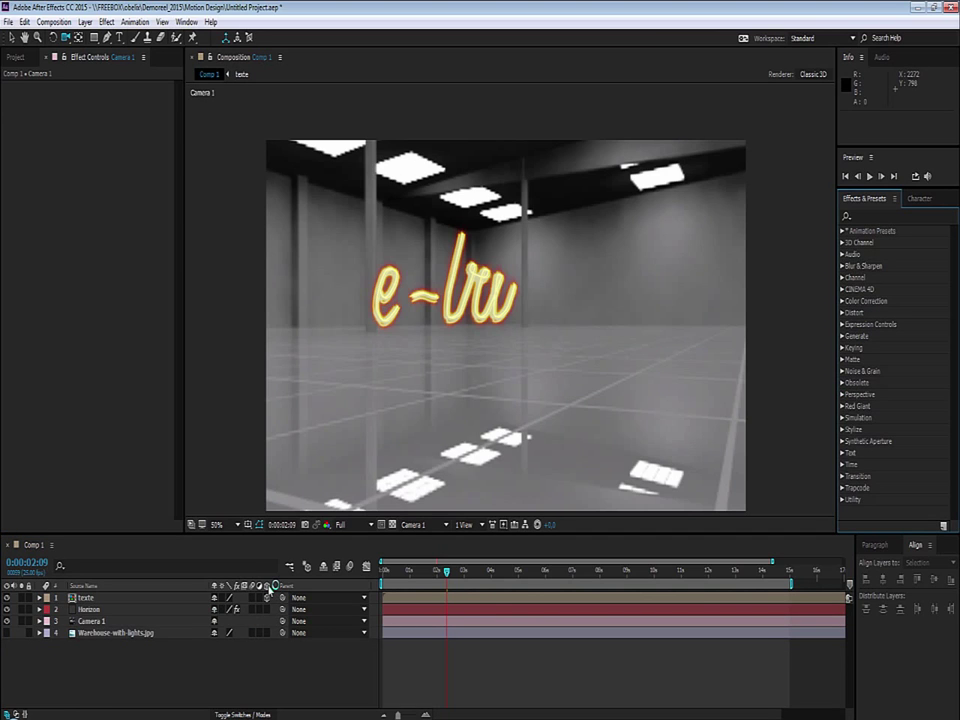
pyautogui.click(842, 231)
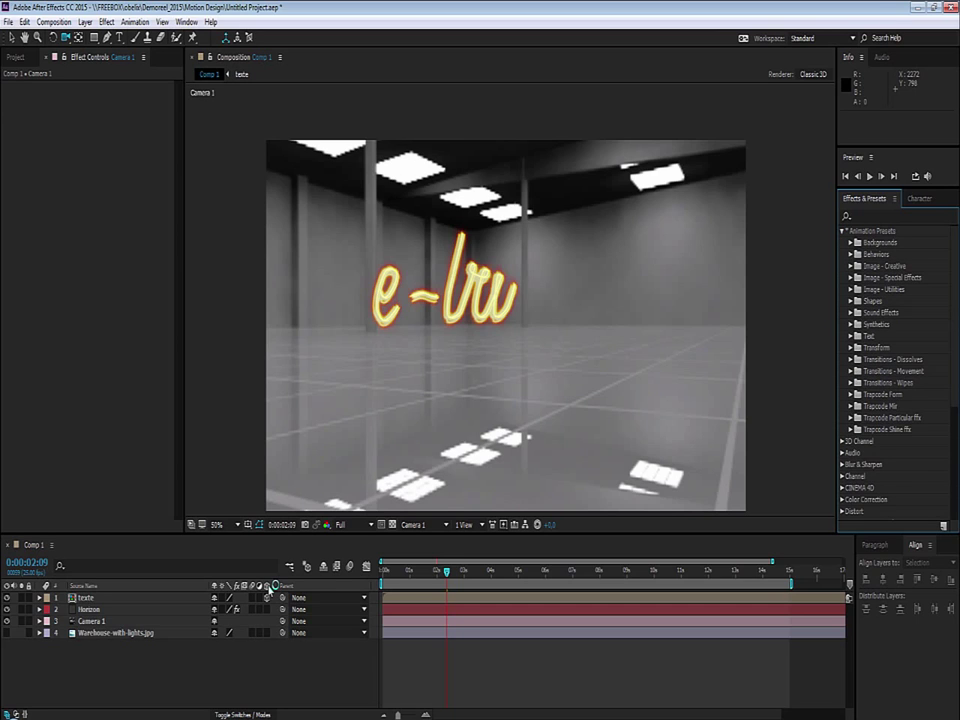
pyautogui.click(851, 277)
pyautogui.click(851, 277)
pyautogui.click(851, 289)
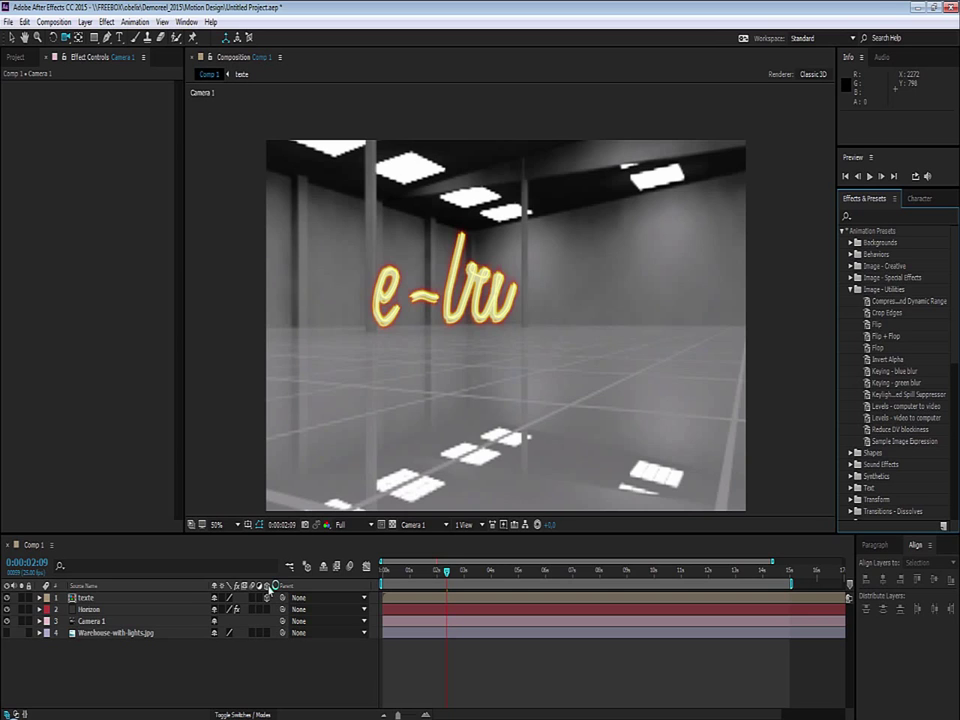
pyautogui.click(890, 216)
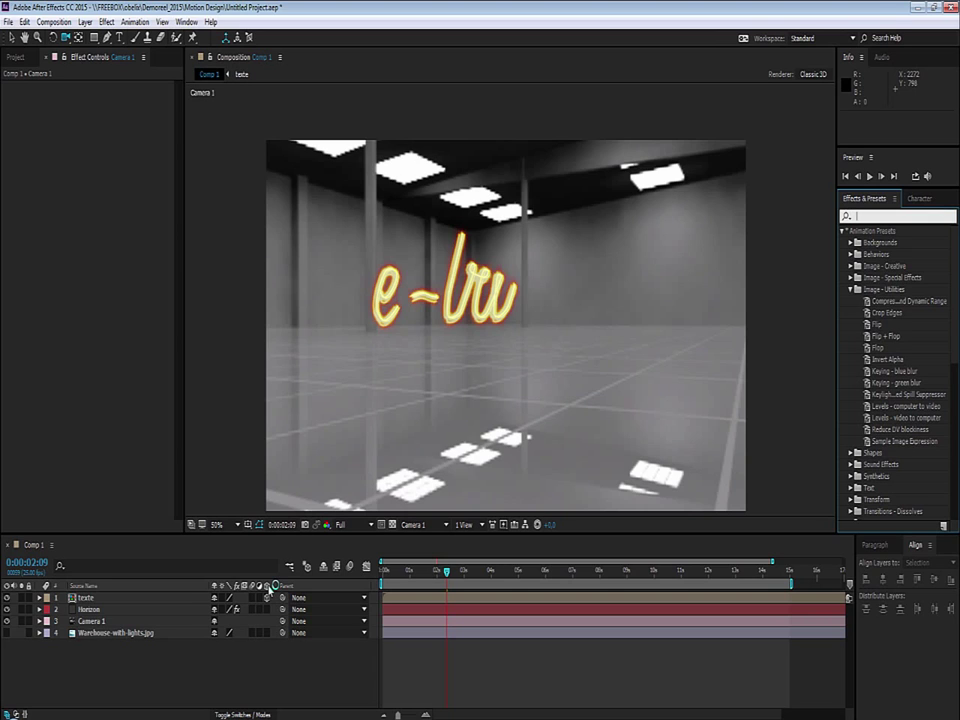
pyautogui.write('vigne')
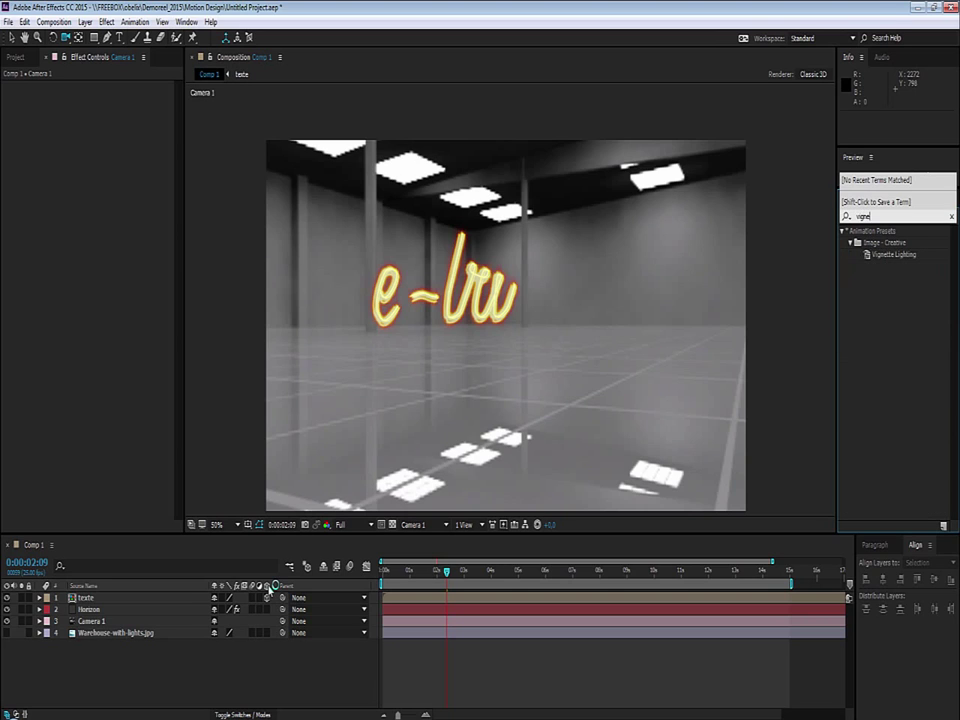
pyautogui.click(893, 254)
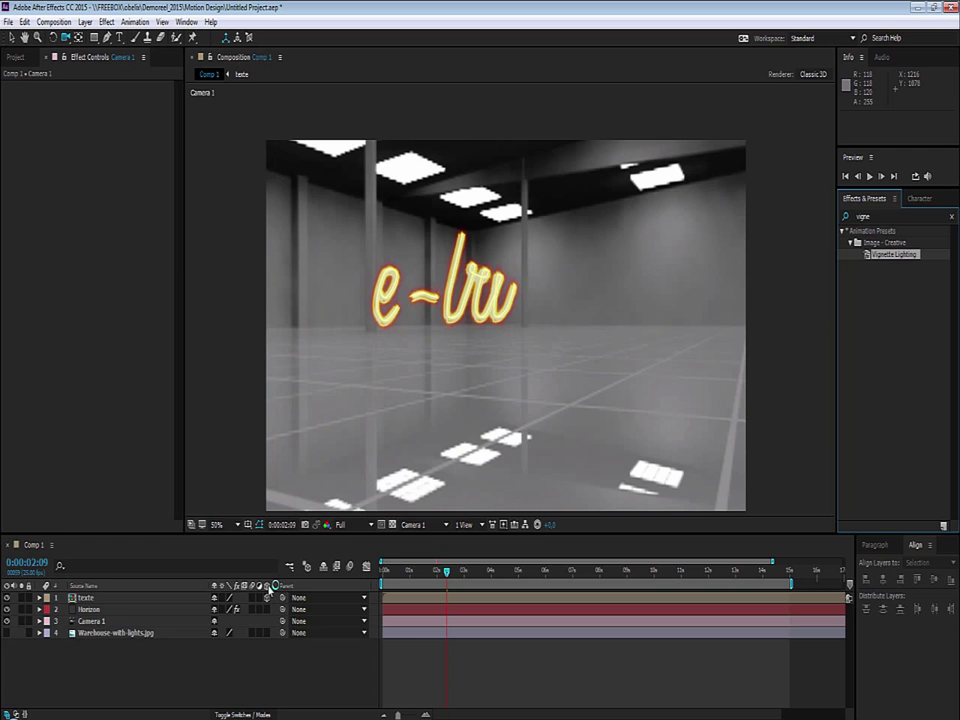
# Add Adjustment Layer 1 with the Vignette Lighting preset applied and collapse its effect settings
pyautogui.rightClick(269, 589)
pyautogui.moveTo(200, 524)
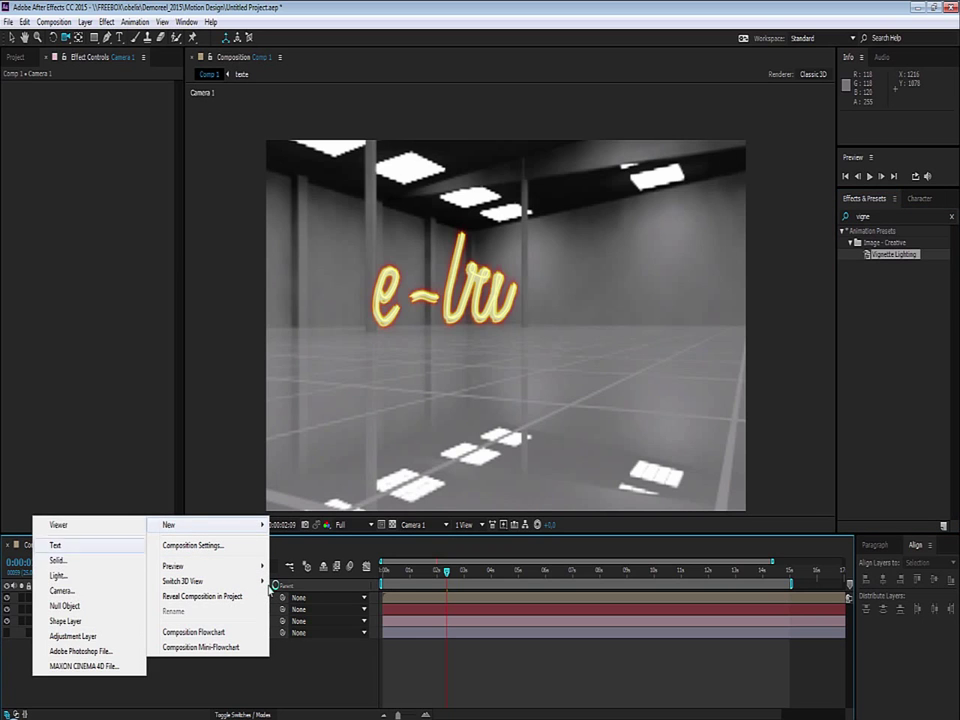
pyautogui.click(73, 636)
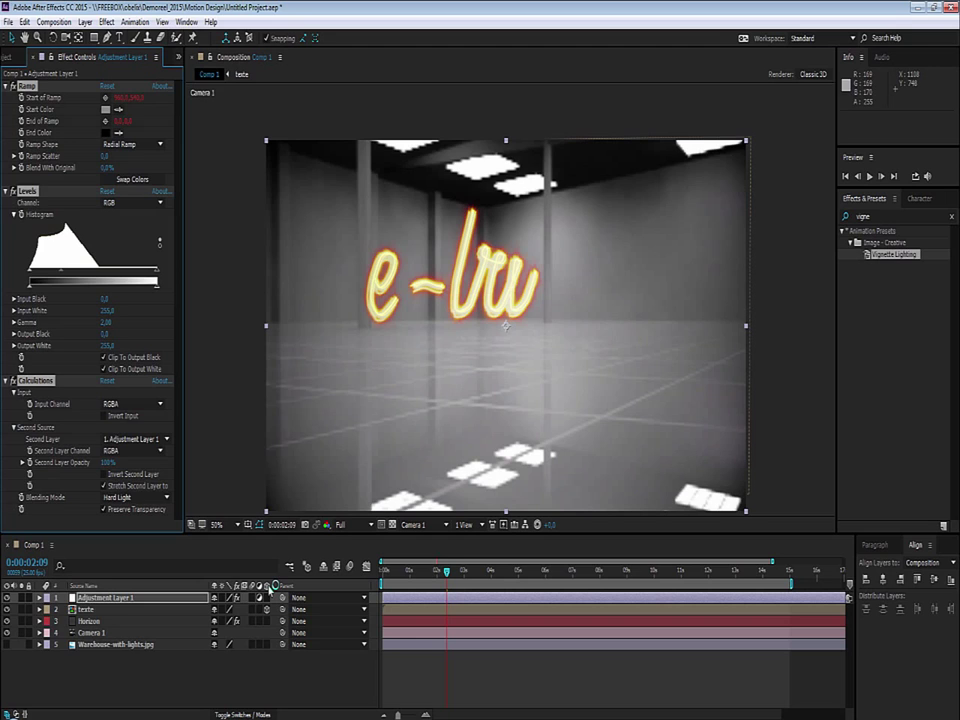
pyautogui.hotkey('ctrl', '`')
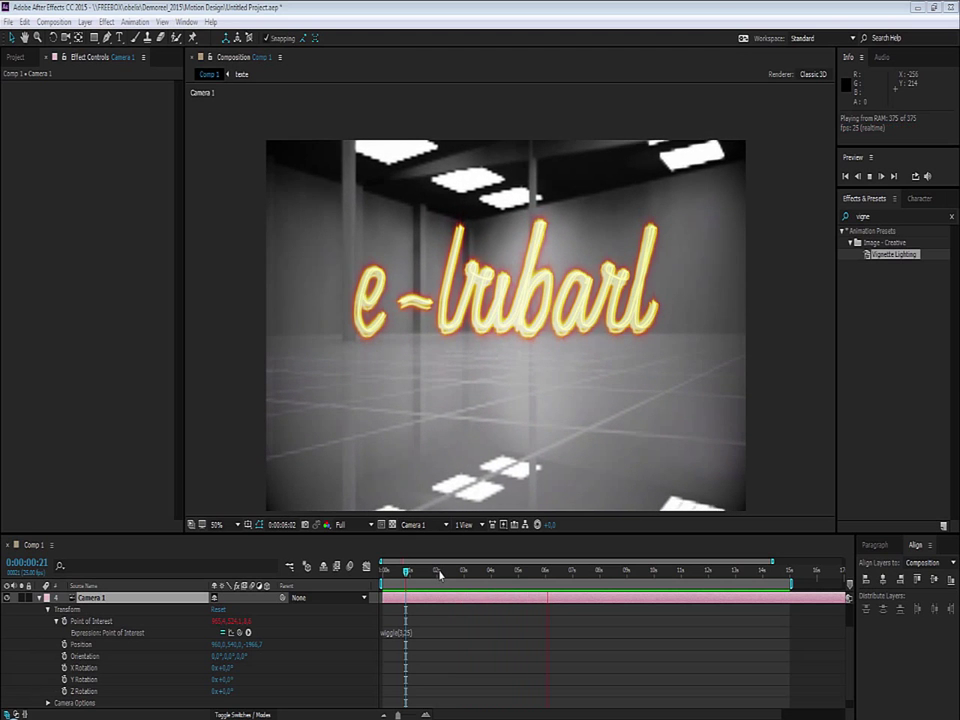
pyautogui.click(439, 572)
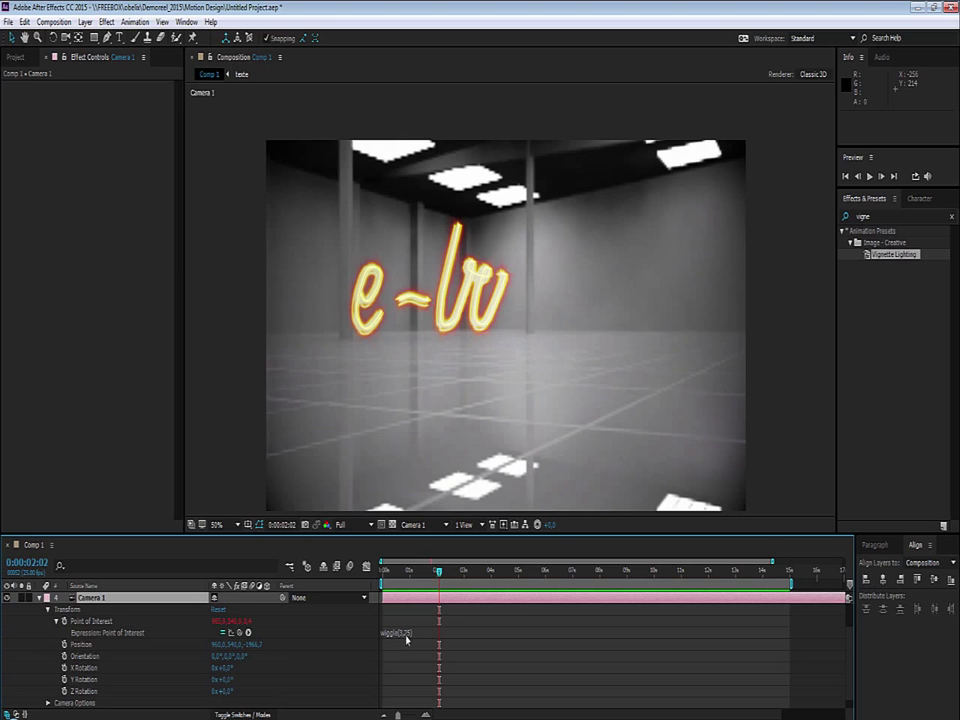
pyautogui.press('space')
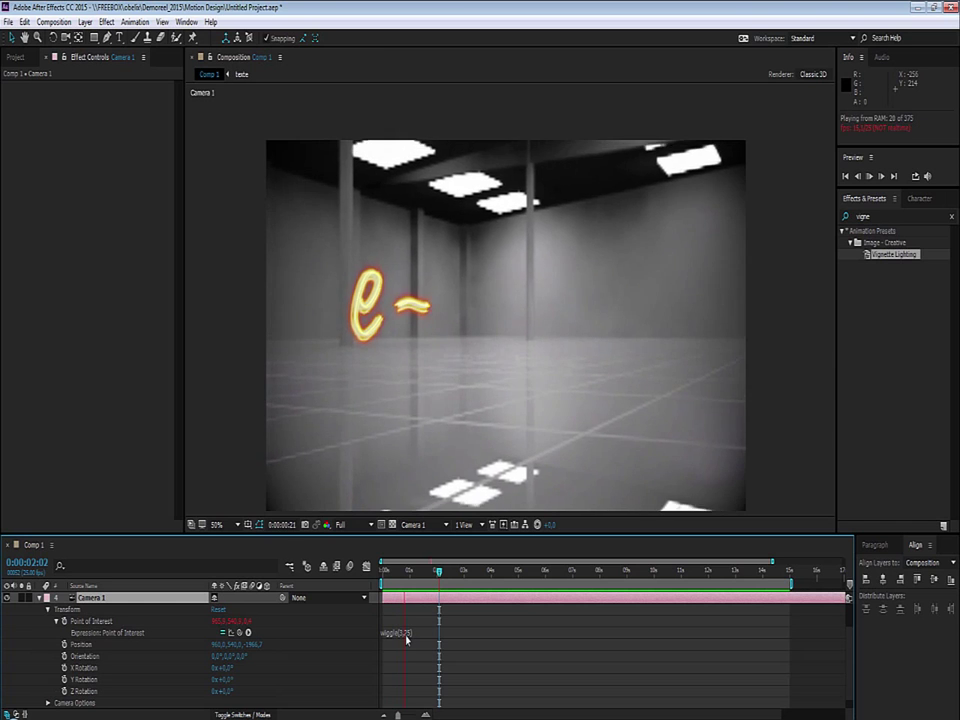